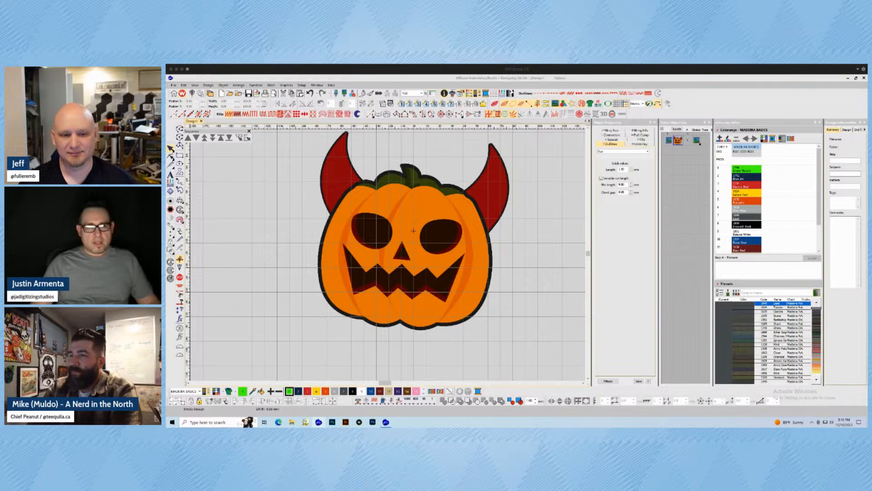
click(505, 267)
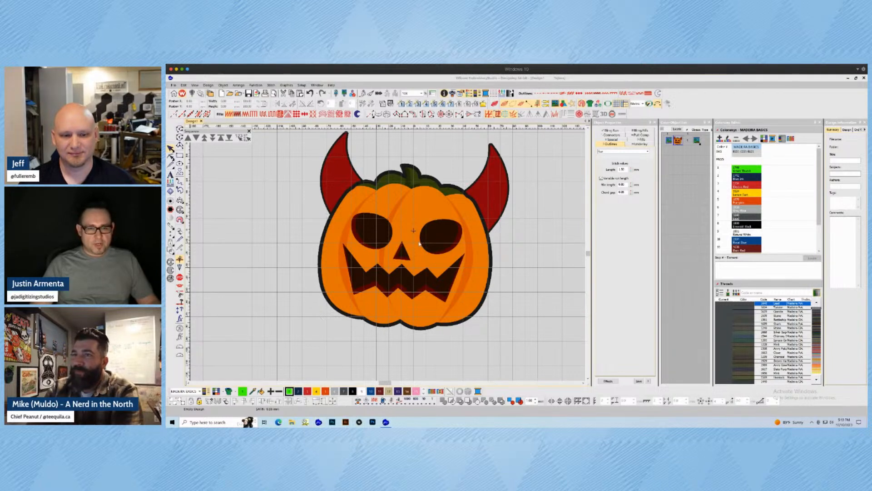
scroll(534, 153, up, 2)
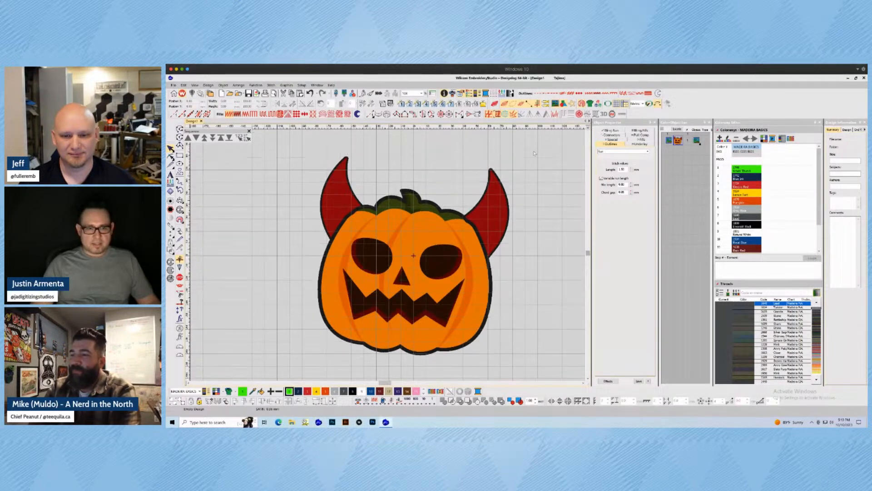
key(super+Tab)
click(437, 290)
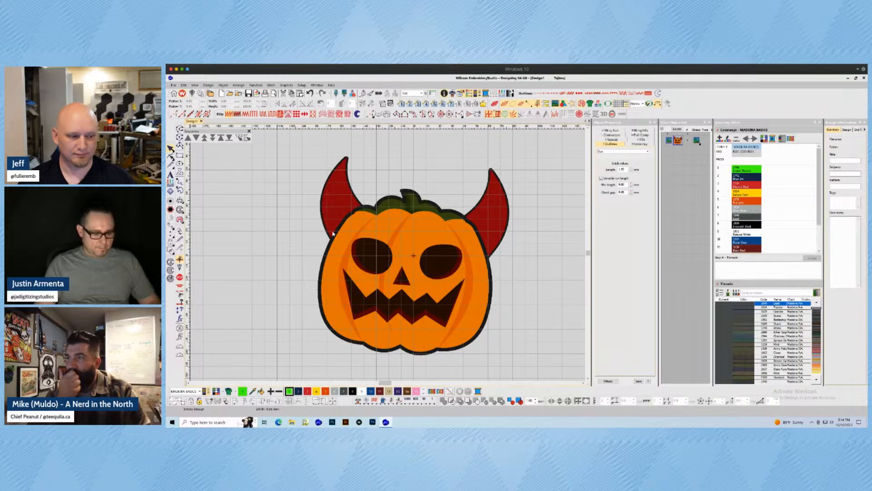
- Measure a distance across the upper part of the pumpkin artwork, between the horns
key(m)
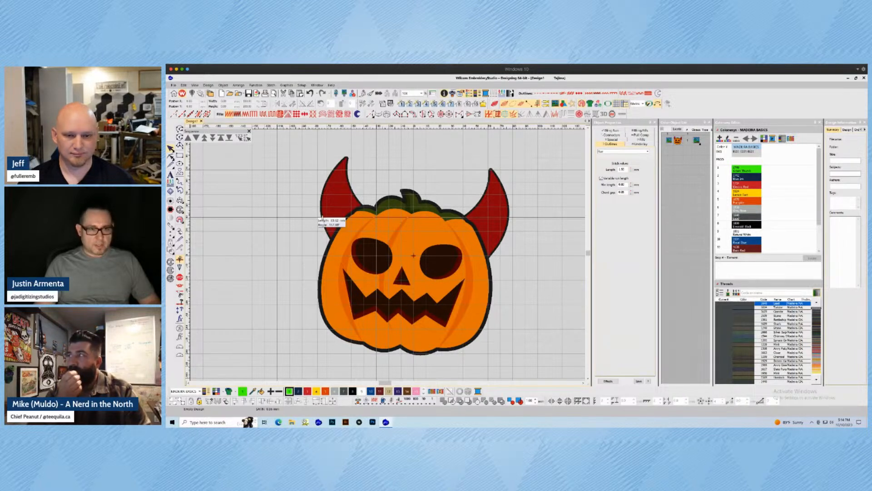
click(323, 222)
drag(356, 199, 356, 200)
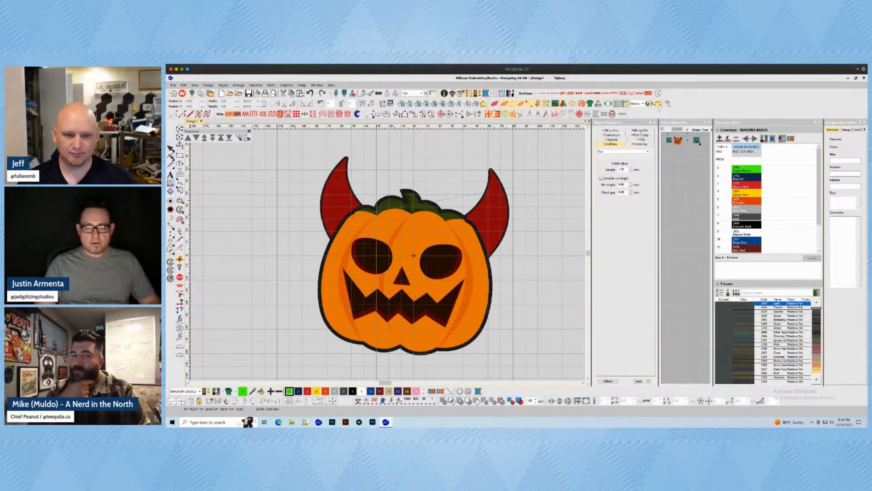
- Switch the measurement units to inches and measure the pumpkin's width from outer edge to outer edge below the eyes
click(642, 104)
click(637, 114)
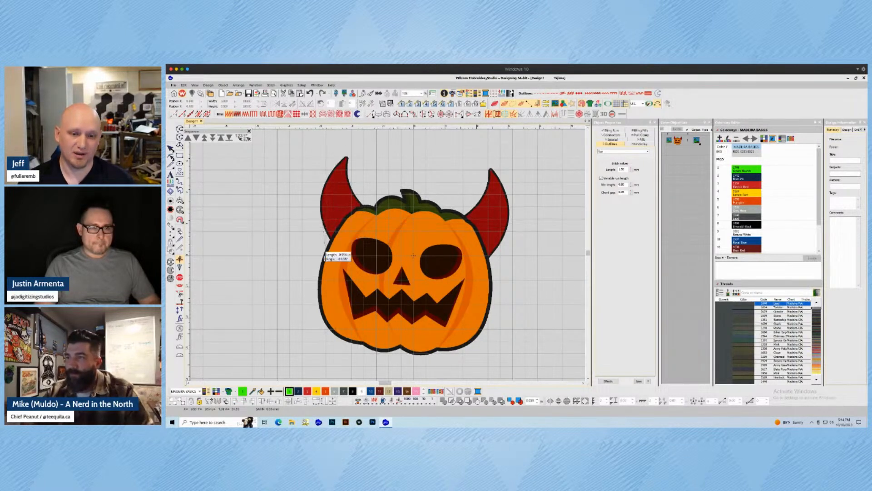
drag(320, 272, 493, 277)
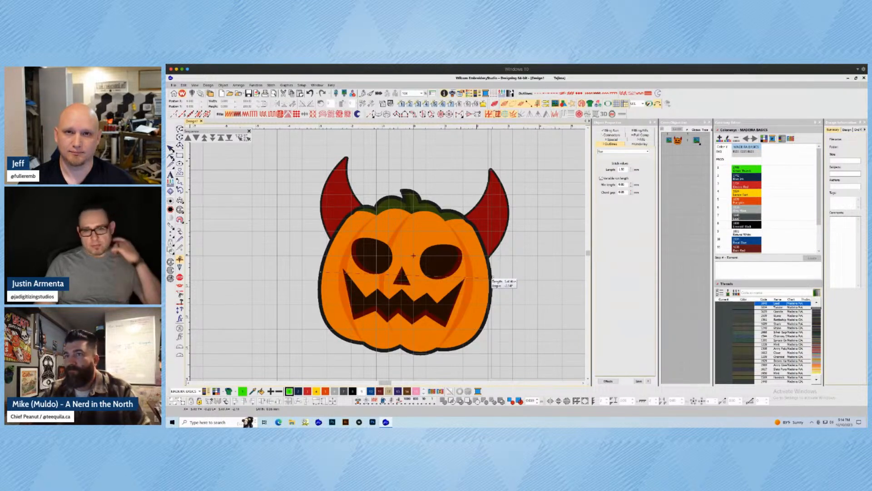
drag(493, 278, 378, 221)
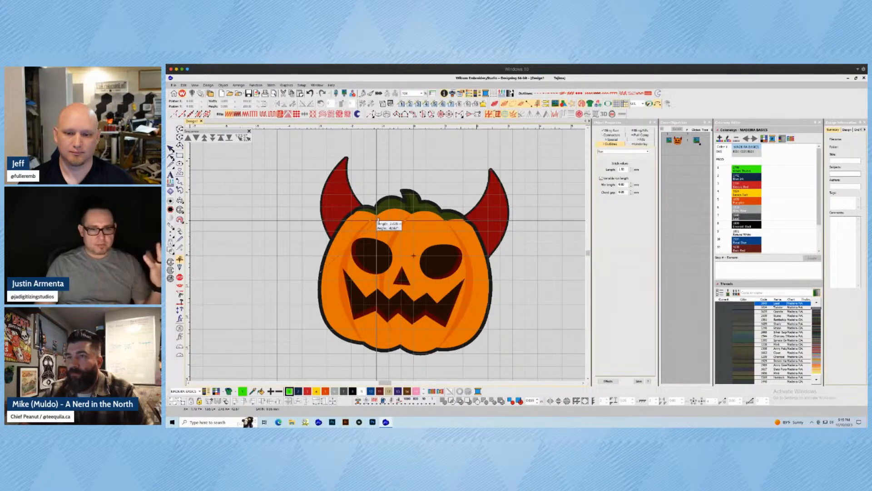
drag(378, 221, 378, 221)
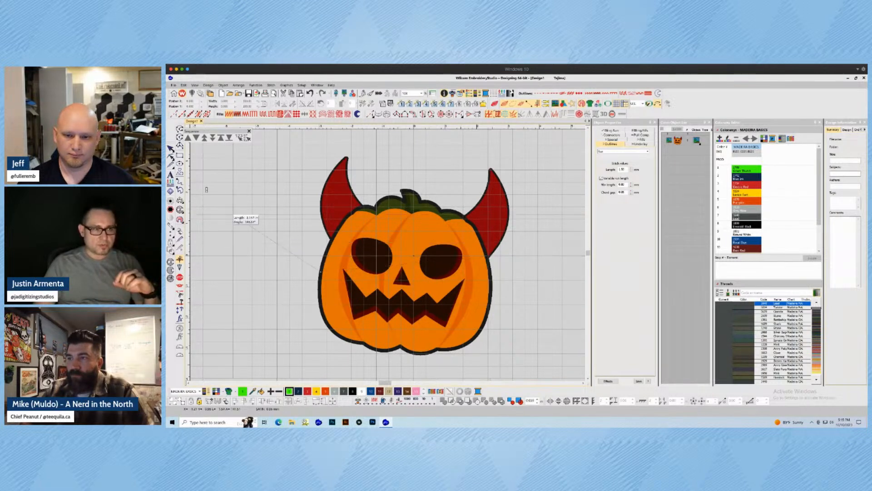
key(Escape)
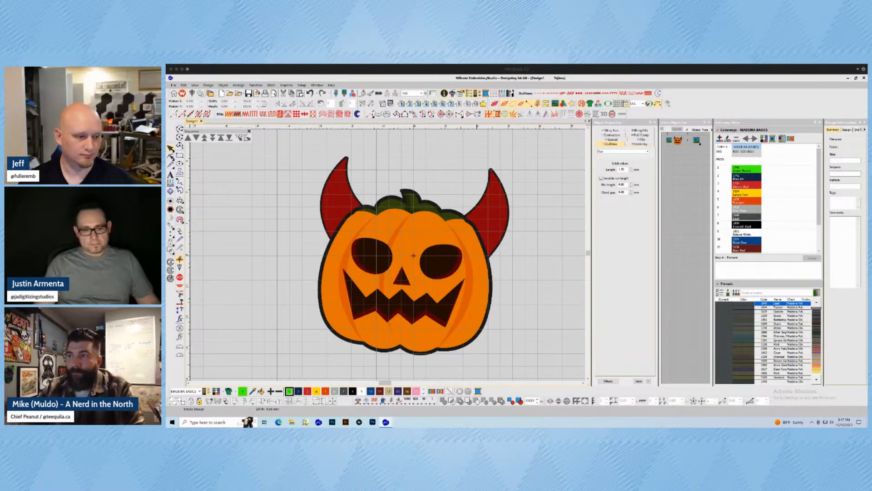
click(553, 354)
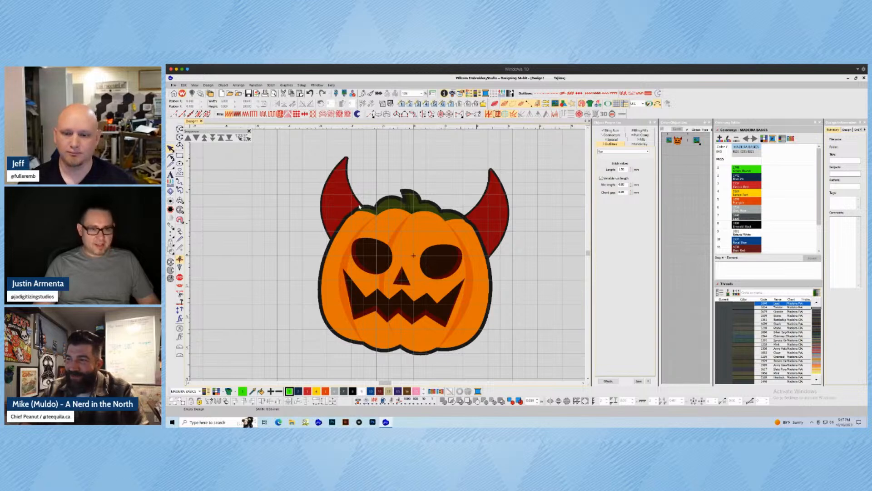
key(b)
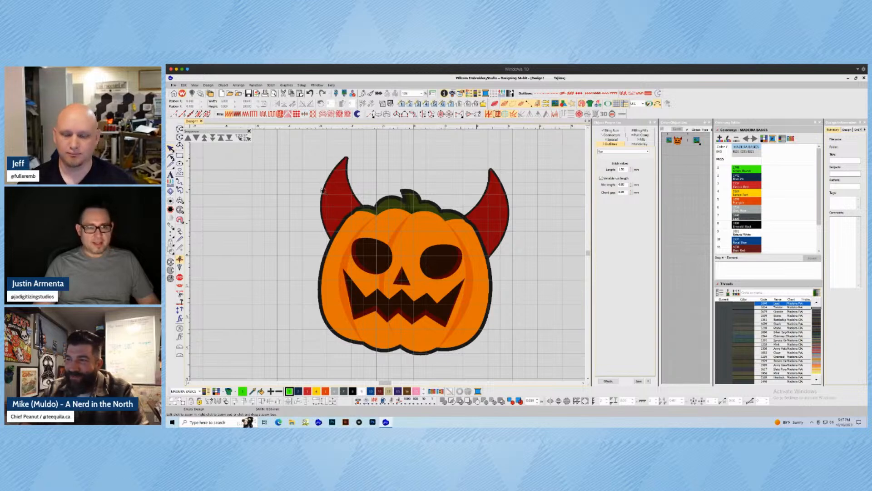
click(516, 365)
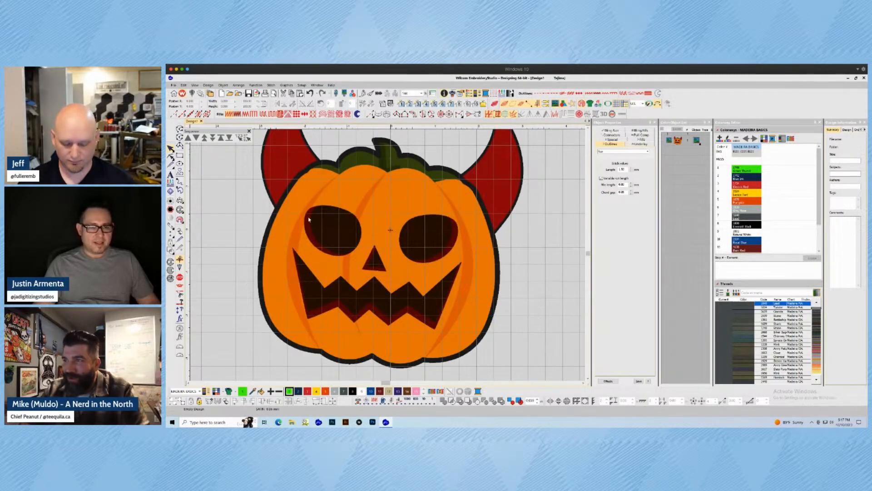
key(c)
scroll(428, 285, down, 2)
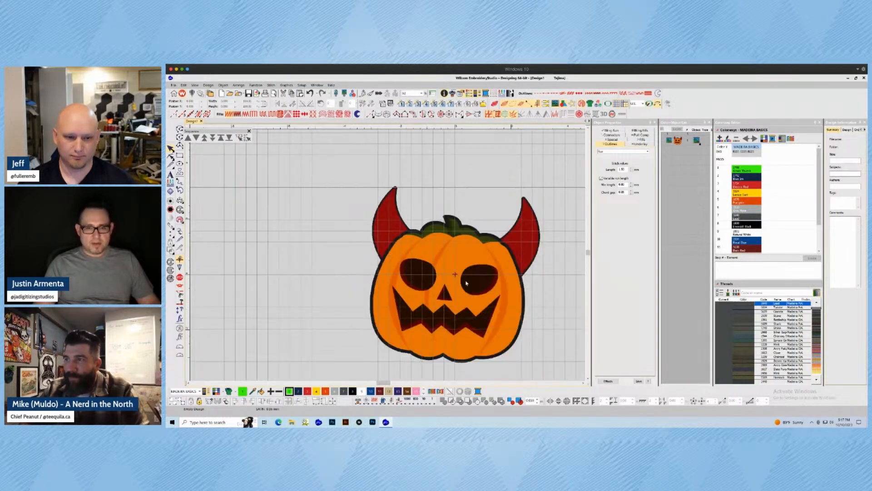
scroll(466, 283, up, 1)
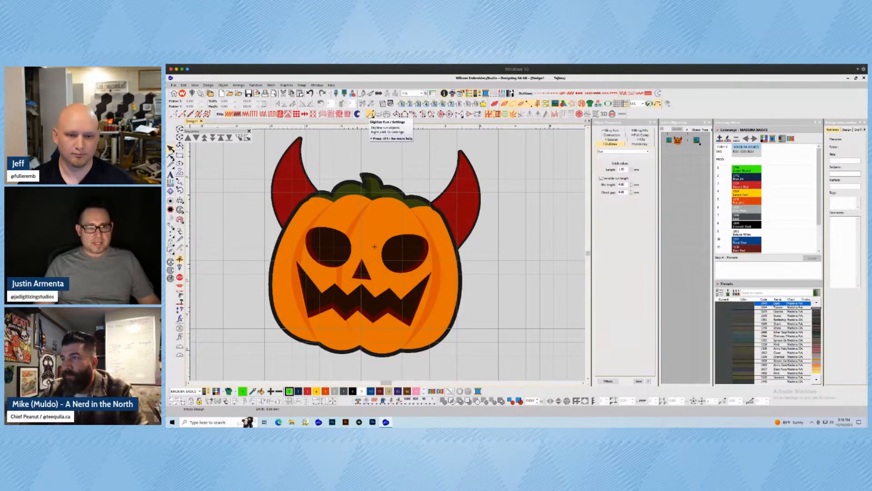
- Start a run-stitch object and digitize widely spaced horizontal passes back and forth across the pumpkin body, from its base upward
click(371, 113)
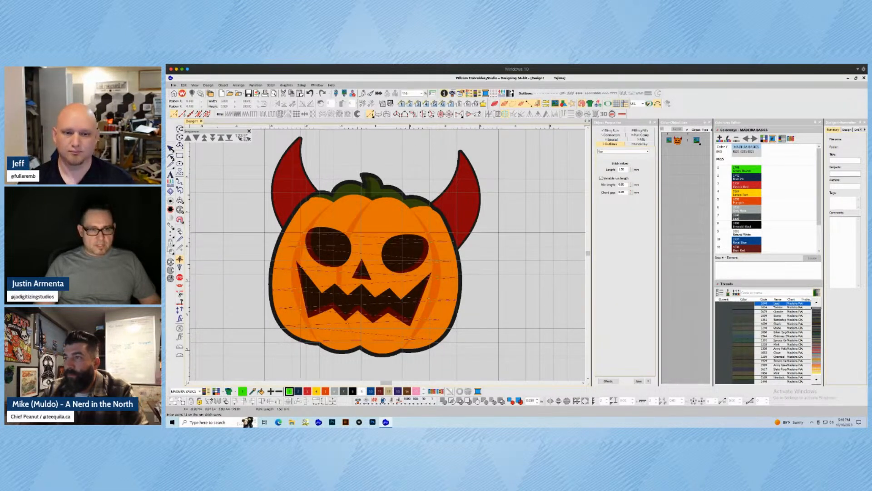
click(303, 231)
click(457, 226)
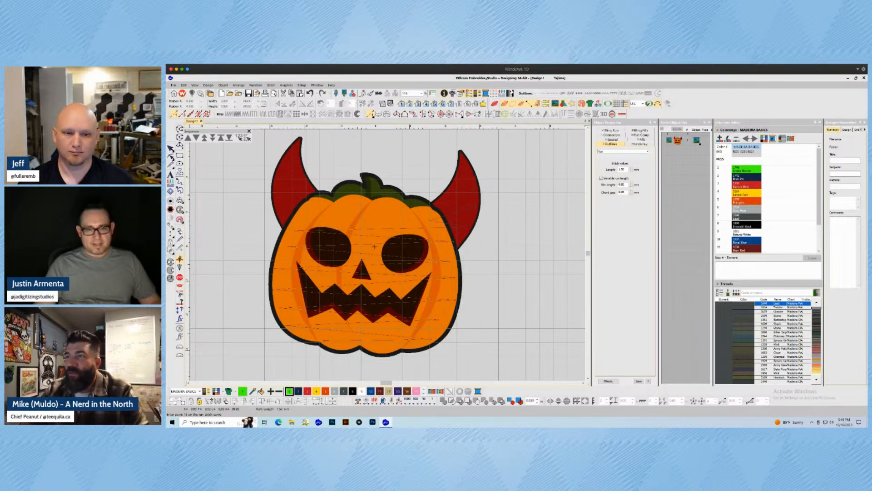
- Extend the run up through the right horn with zigzag passes and bring it back down to the pumpkin
click(447, 184)
click(476, 175)
click(457, 164)
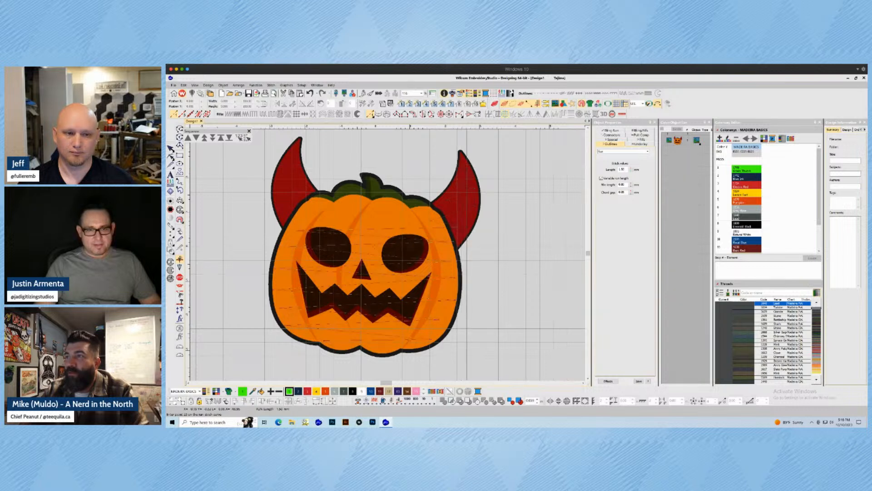
click(441, 195)
click(439, 218)
- Continue the horizontal run passes across the top of the pumpkin body and through the green stem area
click(421, 220)
click(300, 226)
click(307, 219)
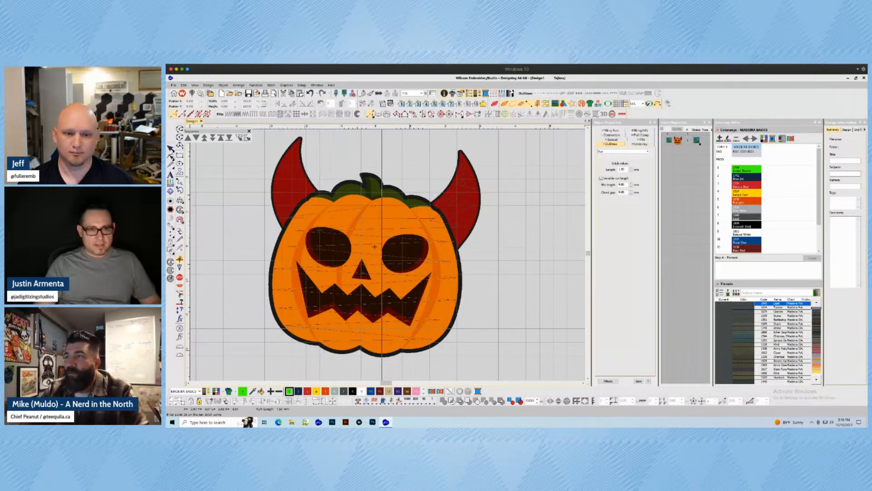
click(437, 212)
click(289, 216)
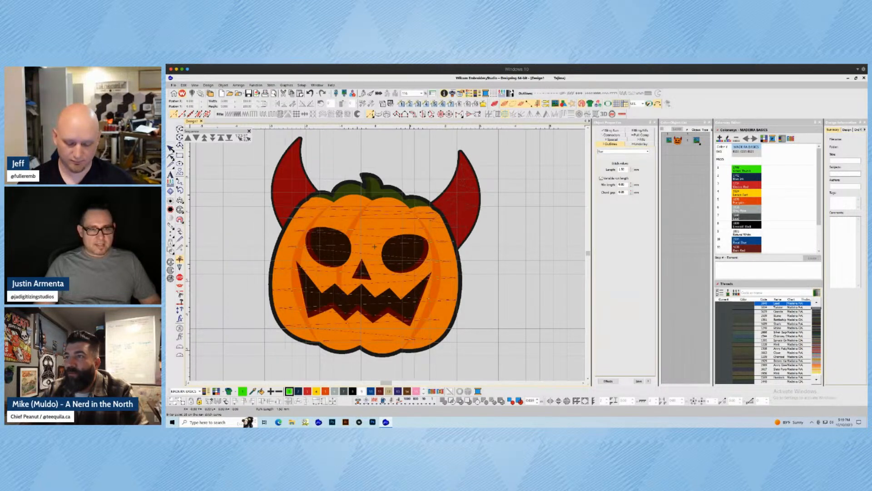
click(434, 208)
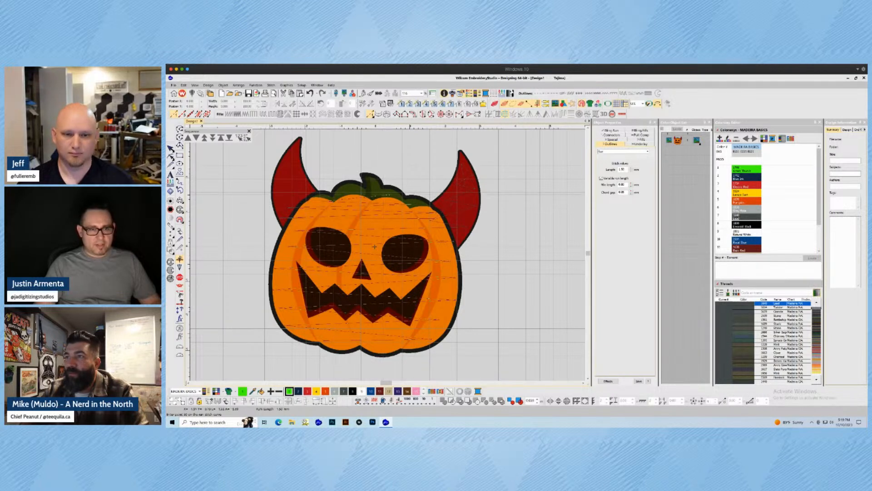
click(405, 191)
click(341, 197)
click(311, 196)
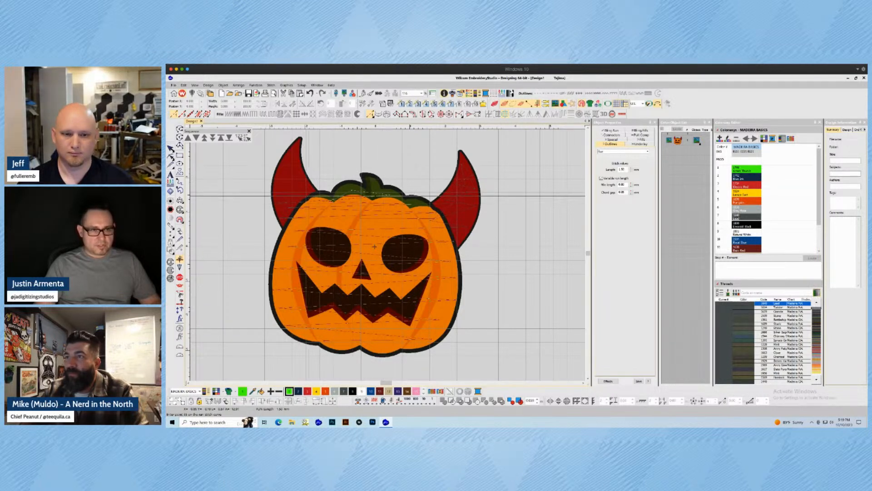
- Zigzag the run up through the left horn to its tip and return it to the horn's base
click(277, 192)
click(311, 189)
click(277, 186)
click(309, 179)
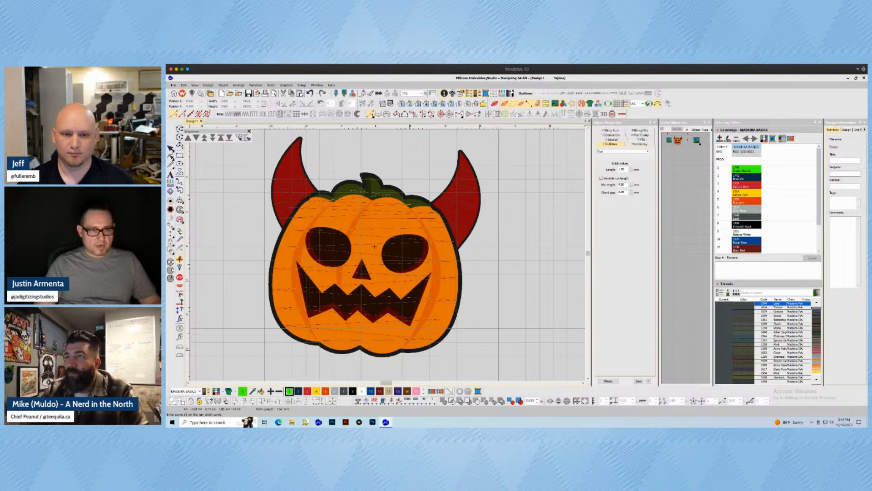
click(287, 170)
click(286, 162)
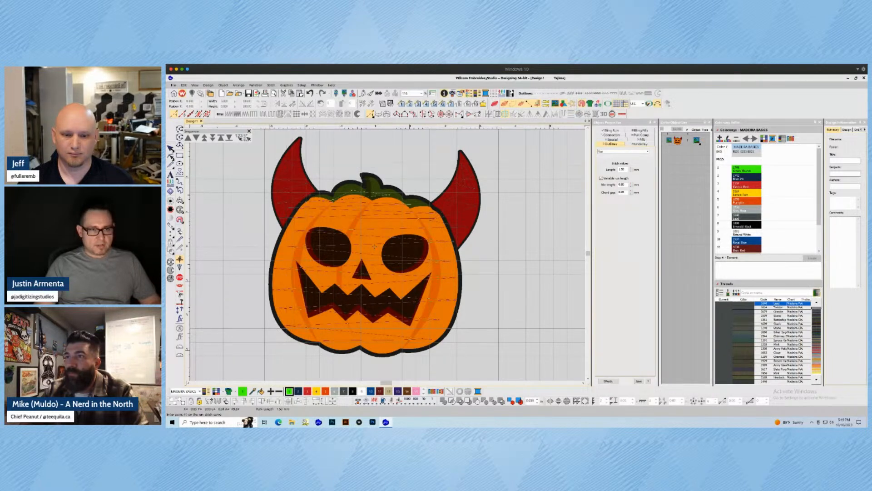
click(298, 147)
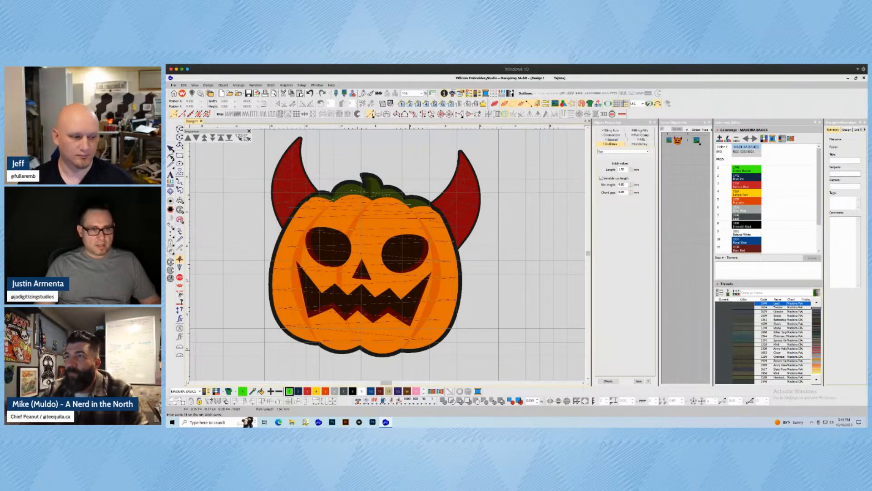
click(289, 200)
click(289, 226)
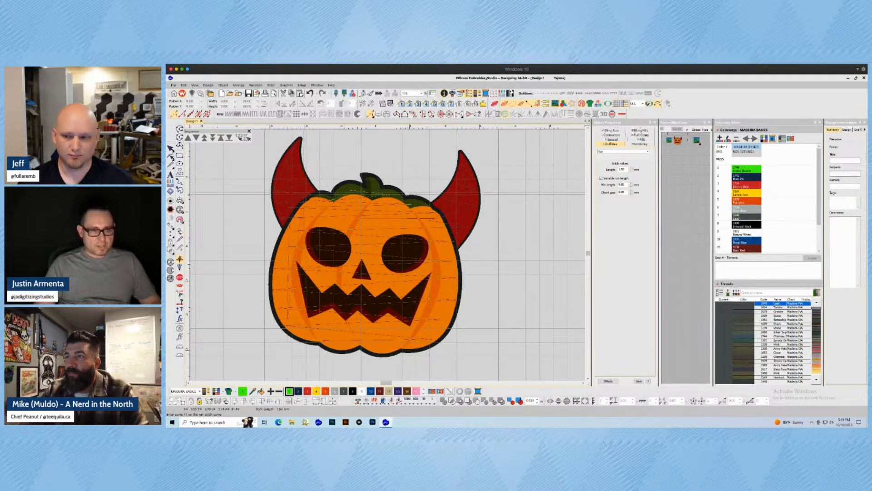
- Cross the pumpkin body with vertical run passes from left to right, forming a grid, and finish the run object
click(319, 202)
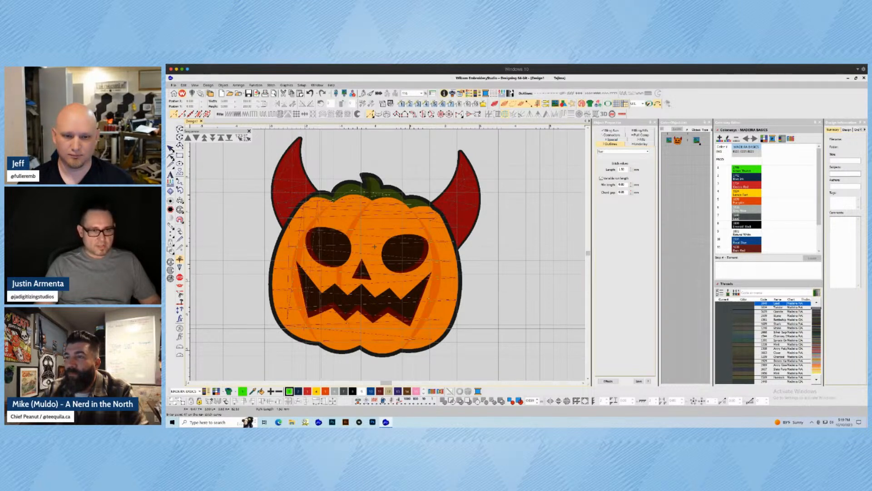
click(318, 325)
click(338, 192)
click(326, 343)
click(361, 188)
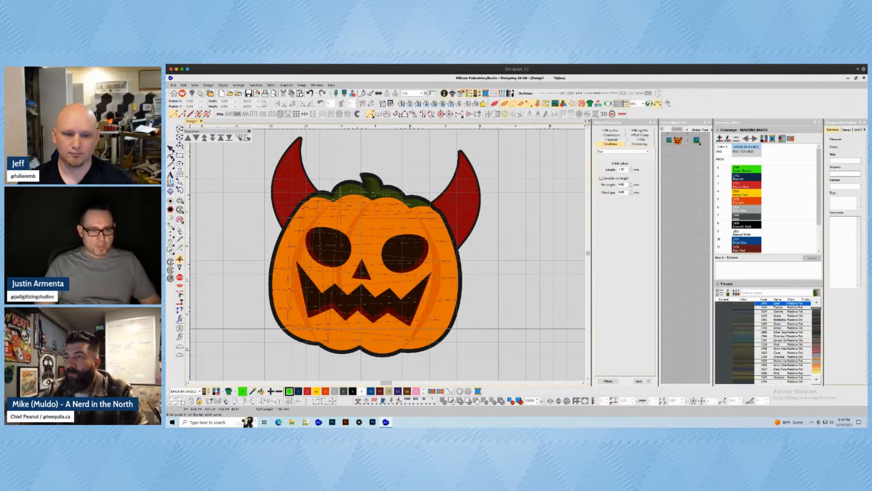
click(342, 347)
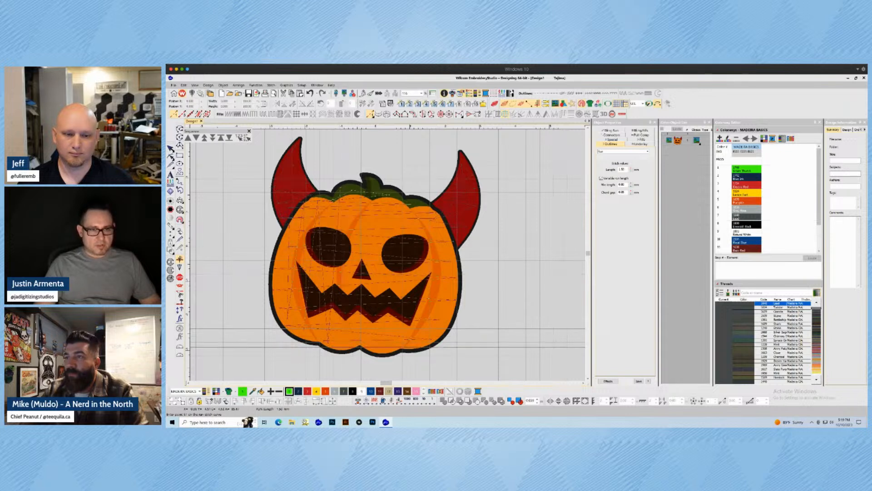
click(354, 192)
click(382, 346)
click(361, 191)
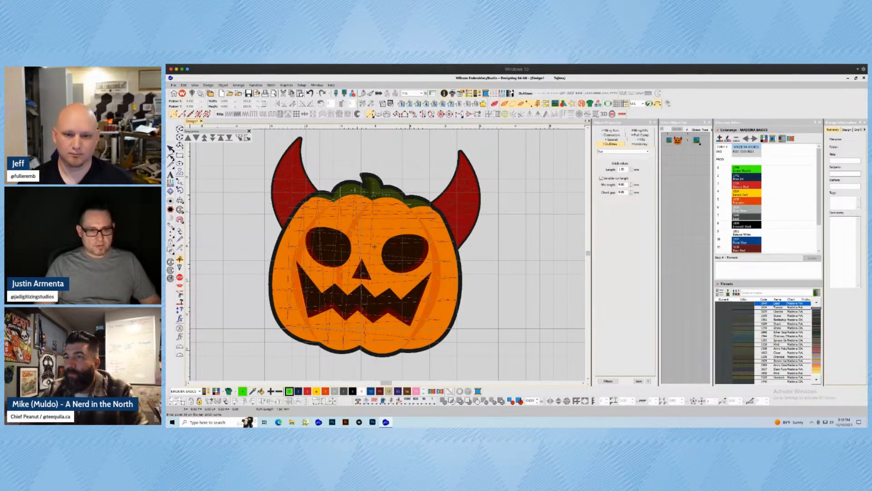
click(383, 341)
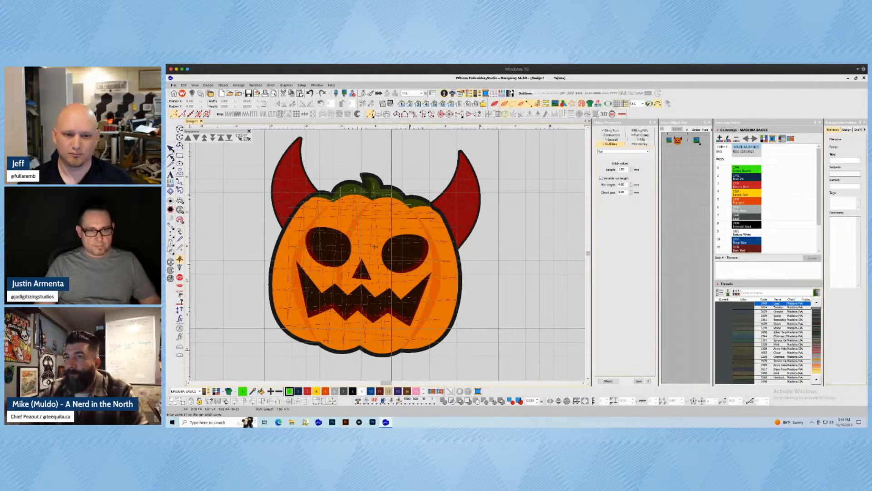
click(400, 193)
click(398, 354)
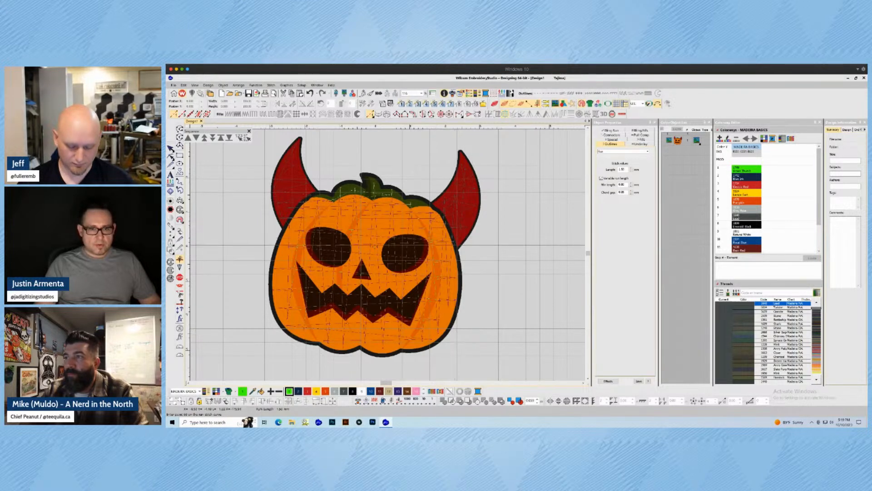
key(Return)
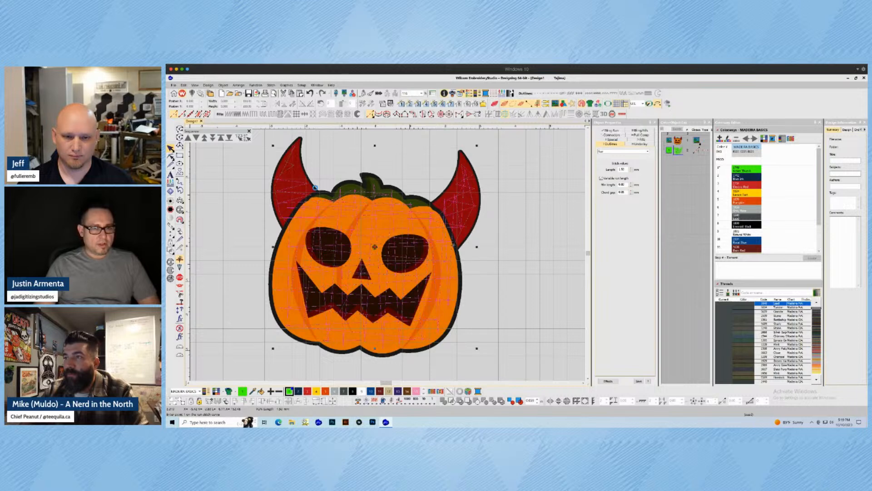
key(Escape)
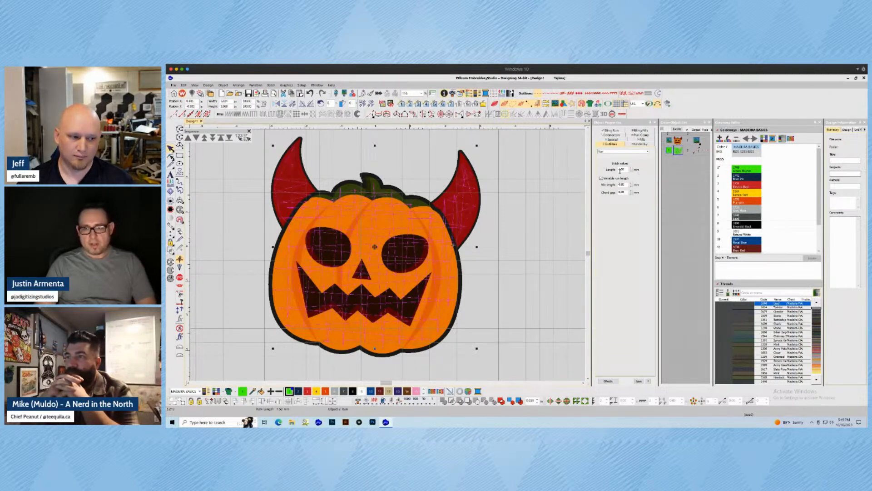
- Set a longer stitch length for the run-stitch grid object and check the spacing across the right horn and pumpkin body
drag(628, 169, 596, 176)
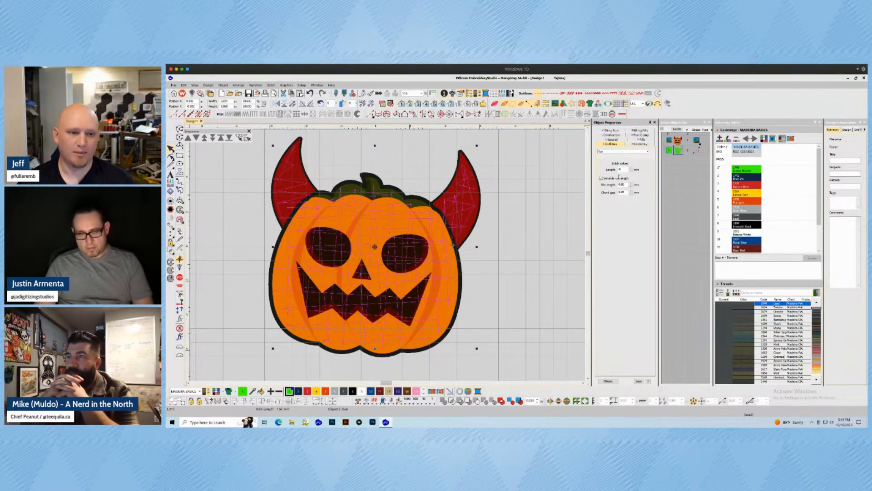
click(449, 225)
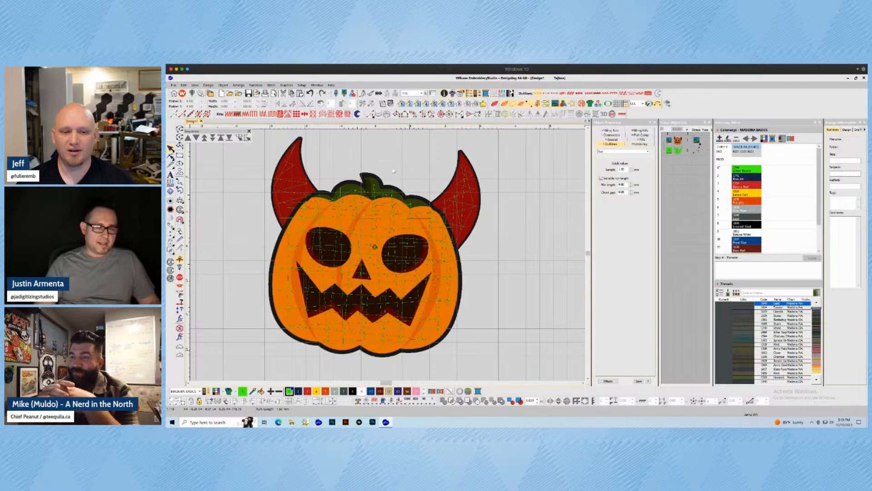
scroll(409, 211, up, 1)
scroll(476, 270, up, 1)
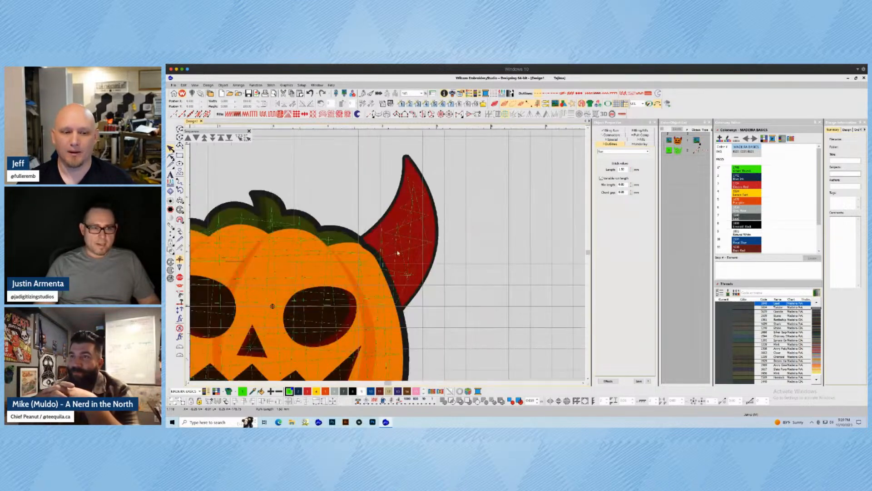
scroll(347, 262, down, 2)
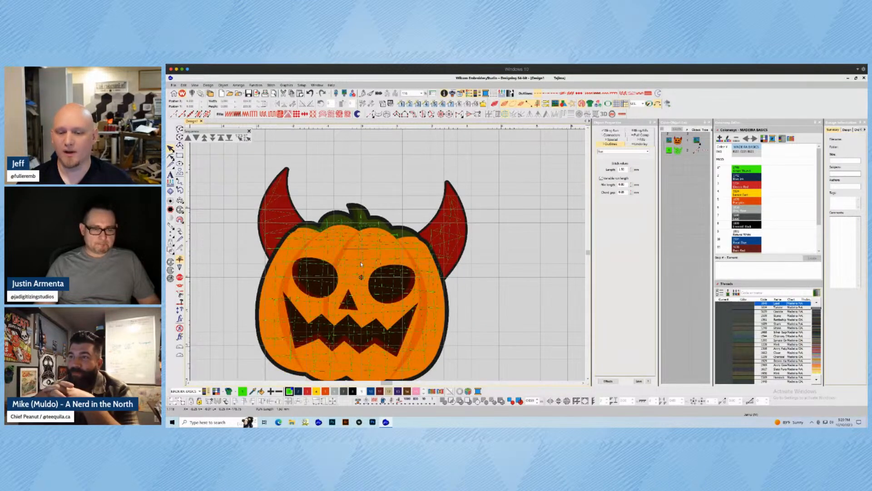
click(361, 264)
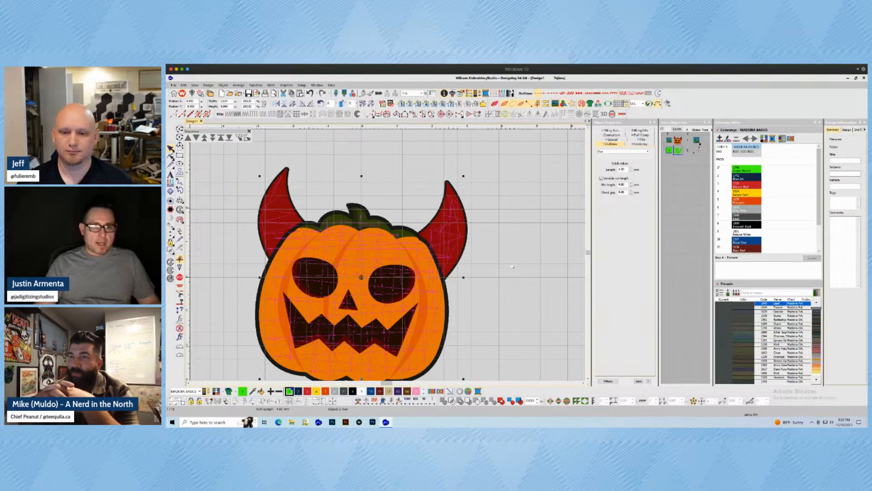
click(354, 241)
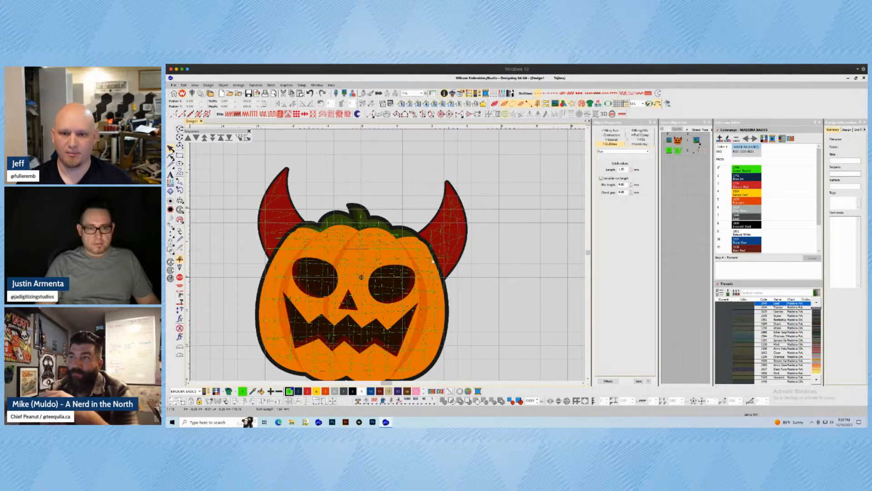
- Start a Complex Fill at the right horn's lower corner and trace its boundary up the outer edge
scroll(428, 256, up, 1)
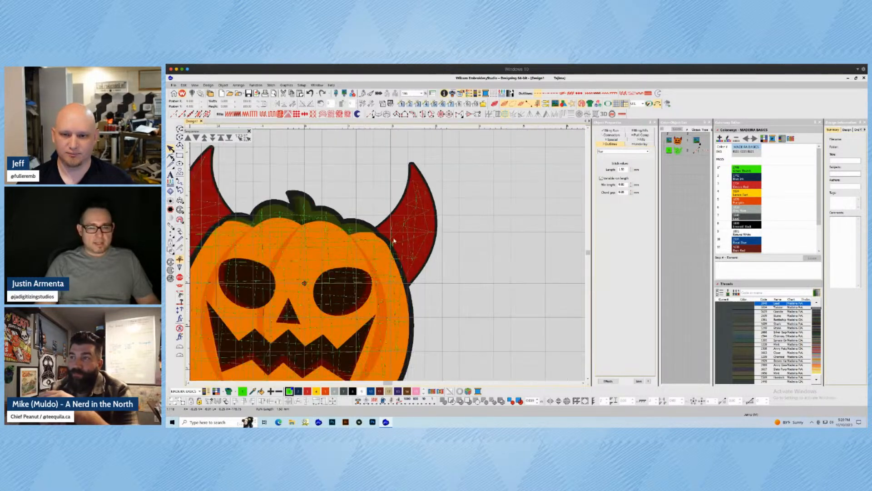
scroll(331, 244, up, 1)
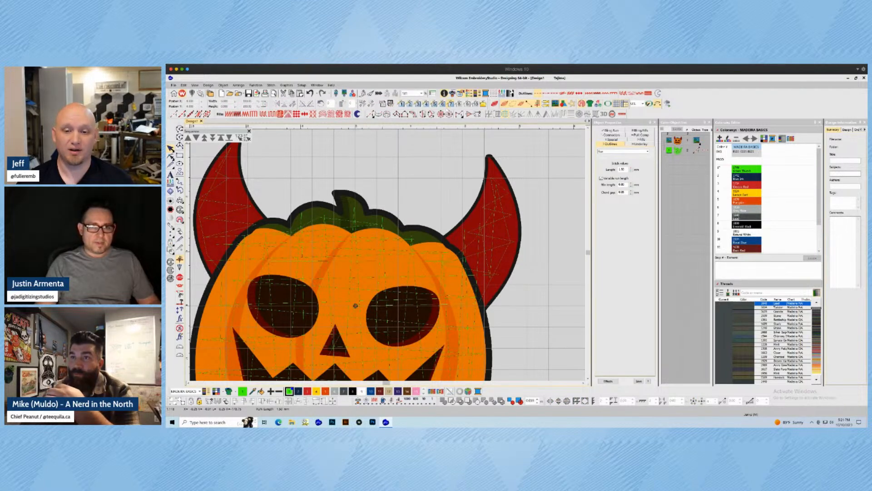
scroll(453, 270, up, 1)
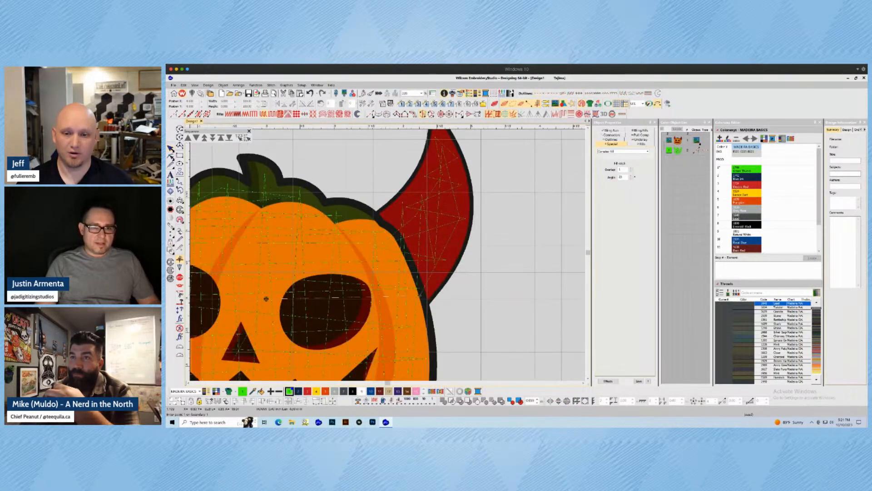
click(266, 298)
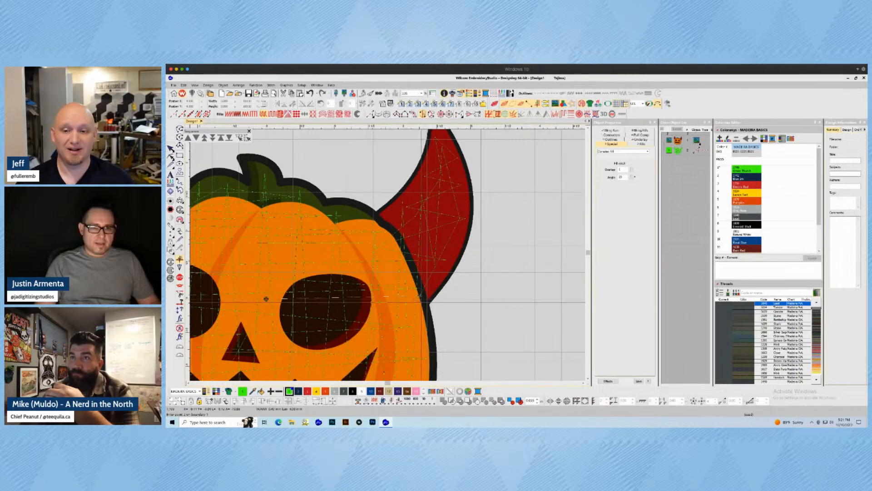
click(429, 301)
click(450, 277)
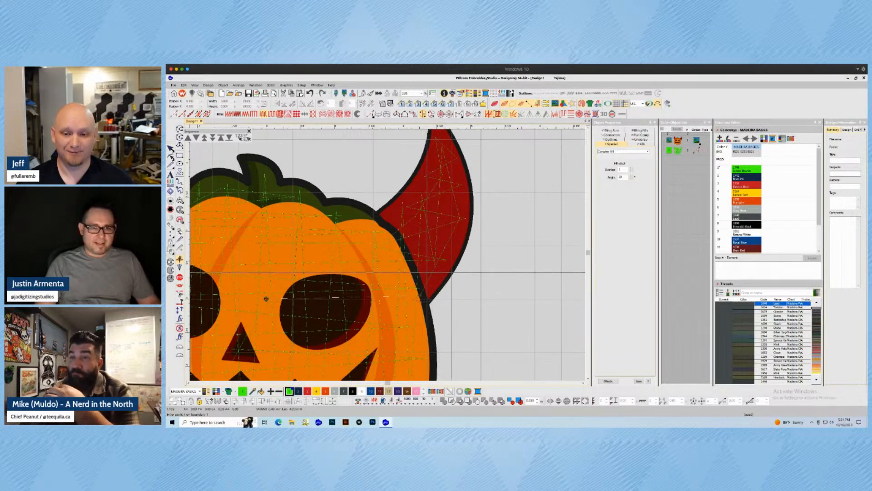
scroll(404, 237, up, 2)
click(505, 245)
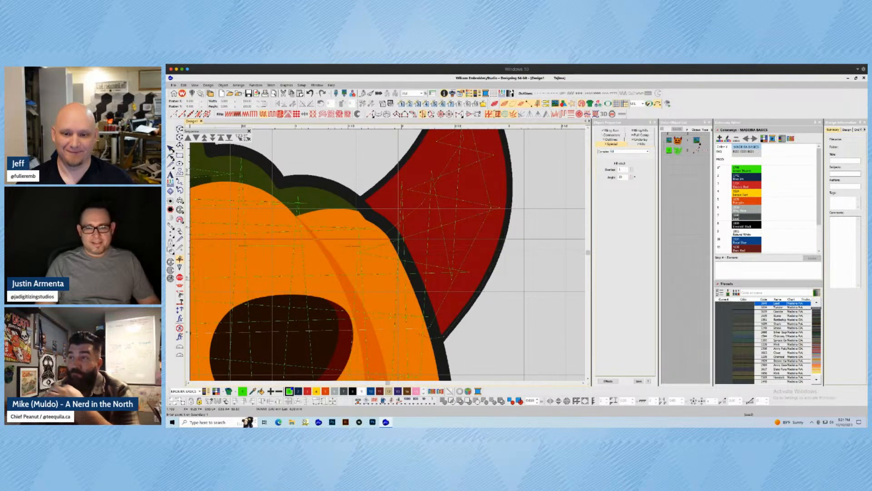
click(504, 243)
scroll(455, 209, down, 1)
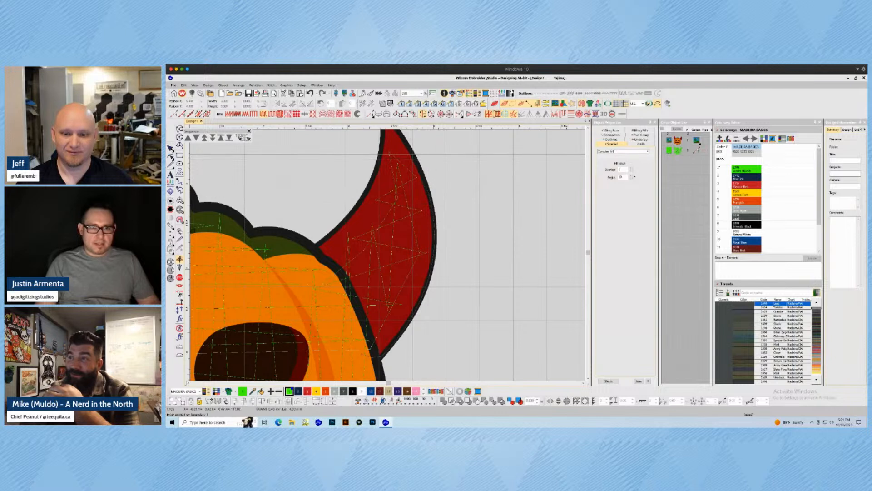
click(413, 155)
- Continue the fill boundary around the right horn's tip and partway down its inner curve
scroll(413, 155, up, 1)
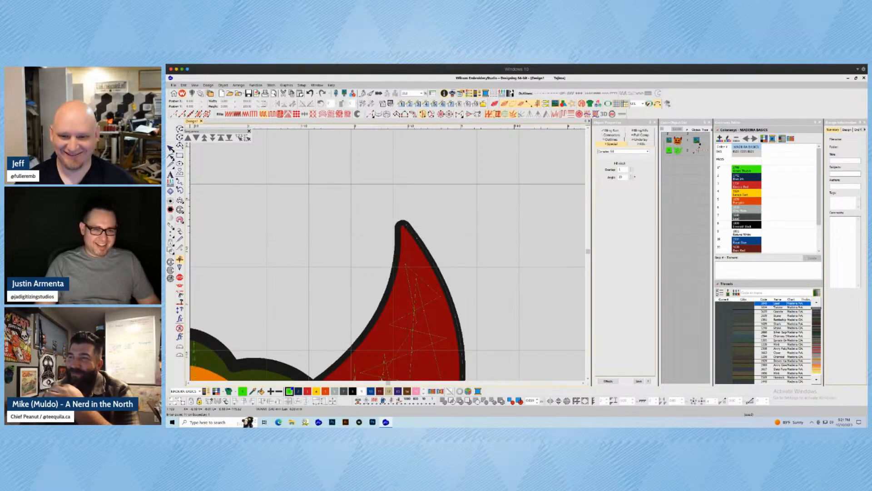
click(408, 225)
click(397, 229)
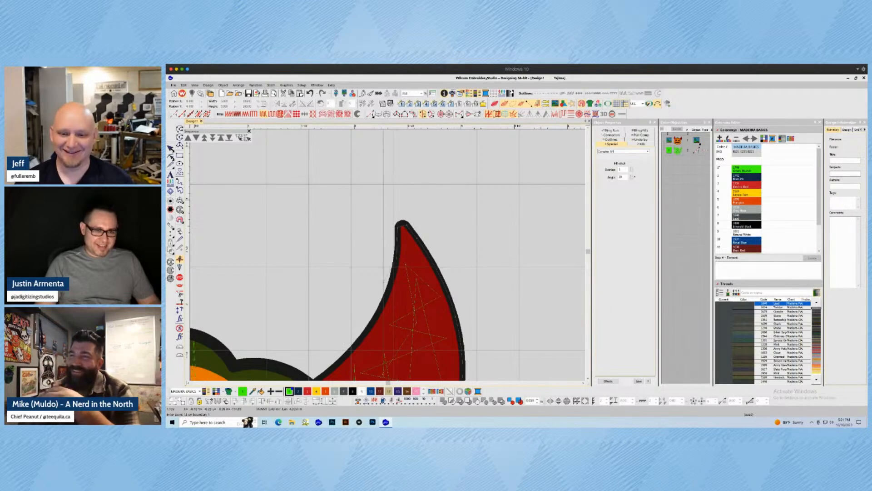
click(389, 293)
click(378, 317)
click(364, 338)
click(354, 345)
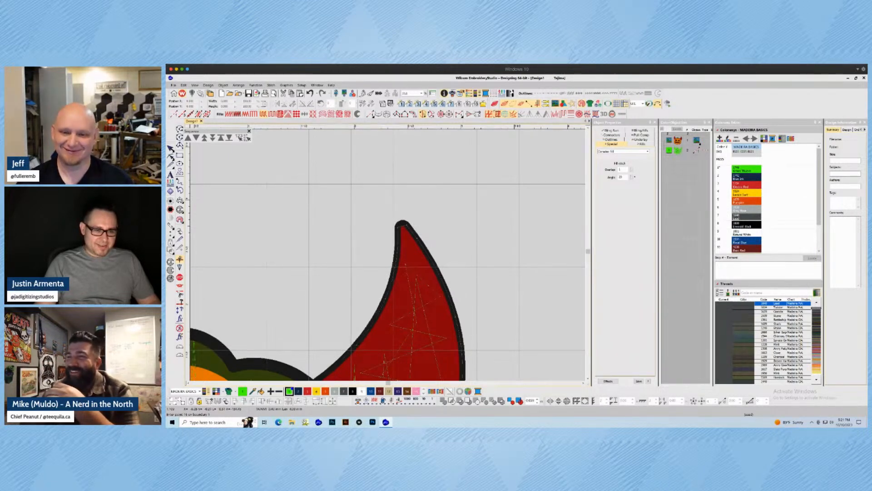
- Trace the fill boundary along the right horn's base, overlapping the pumpkin's edge, and close the shape
scroll(346, 370, down, 1)
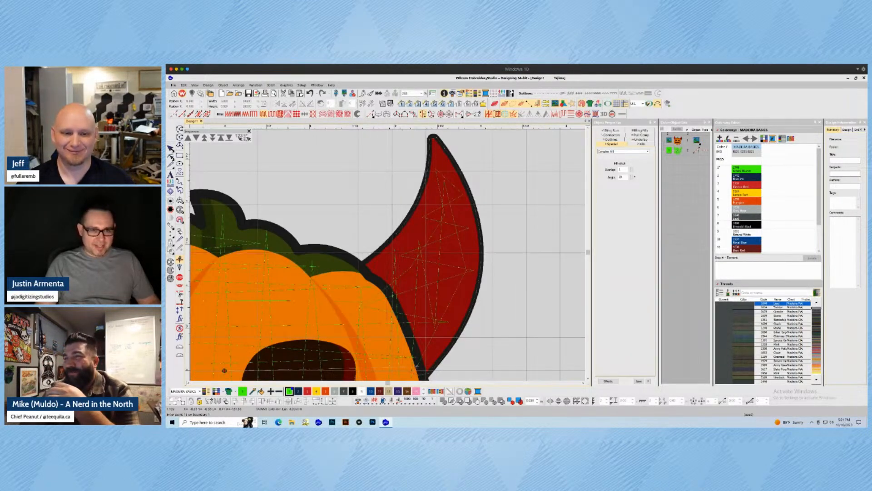
click(358, 275)
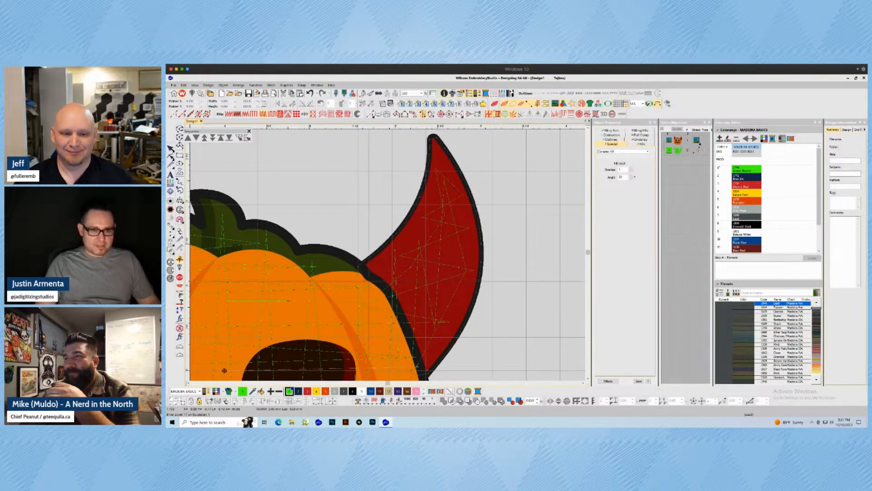
click(381, 288)
click(400, 304)
click(411, 326)
key(Return)
key(Return)
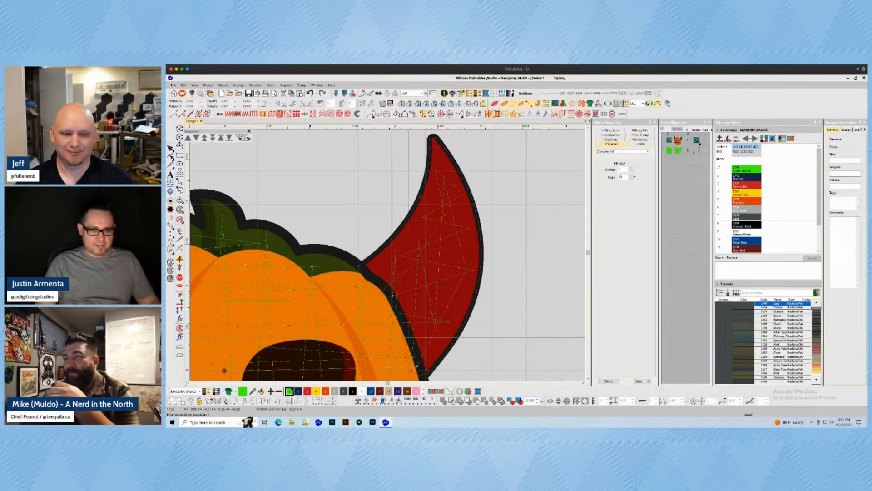
- Place the horn fill's entry point at its base and exit point at its tip, define the stitch angle, and finish the object
click(425, 374)
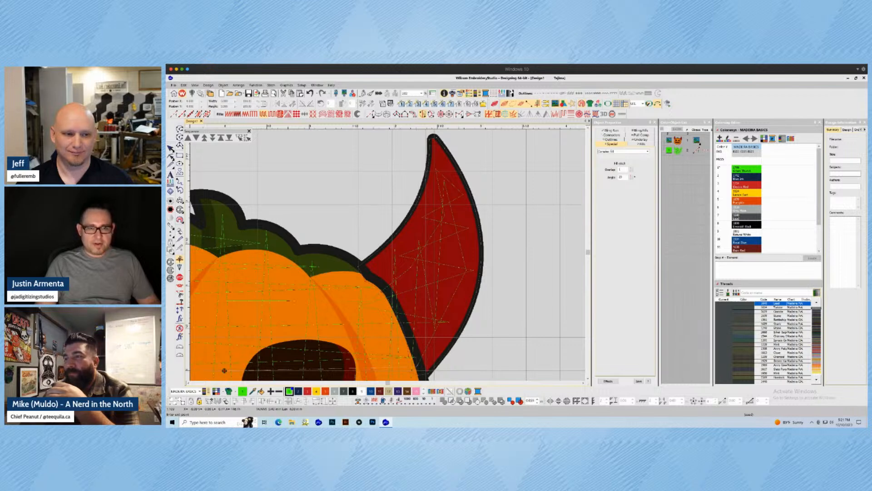
click(433, 144)
click(407, 162)
click(471, 143)
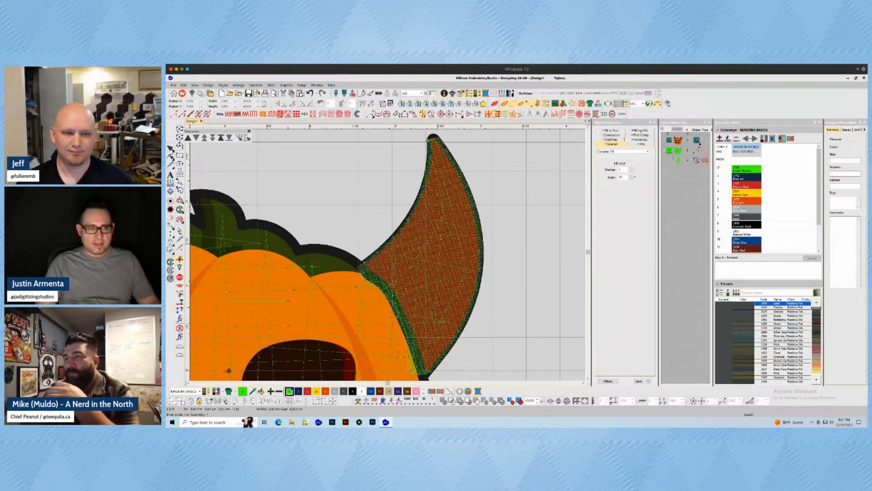
key(Escape)
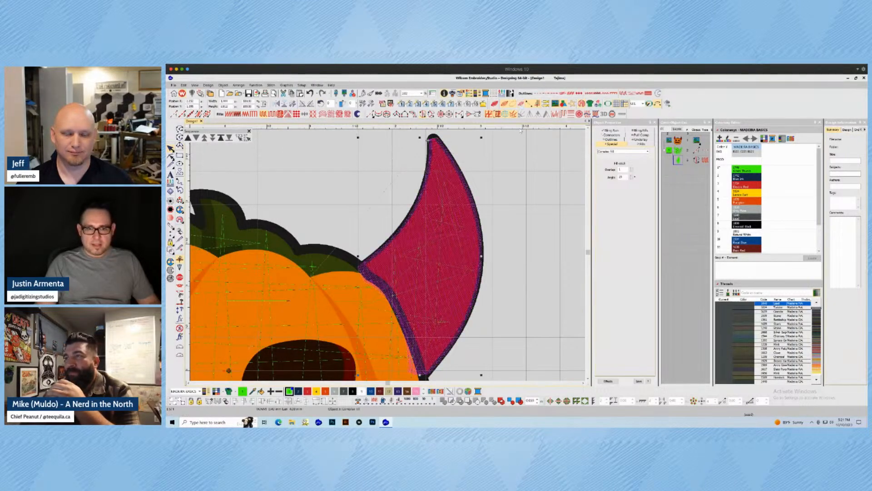
- Choose the dark red slot in the colorway, check the right horn's fill, and hide its stitches to reveal the artwork
click(737, 250)
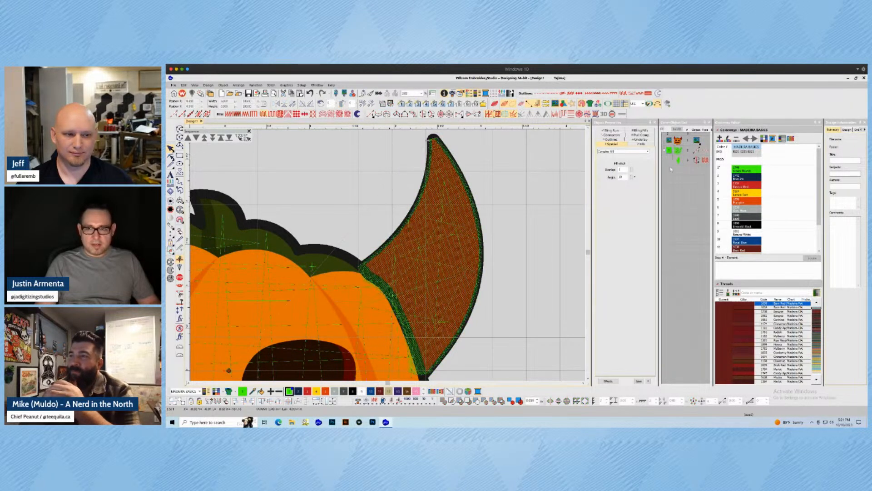
click(411, 212)
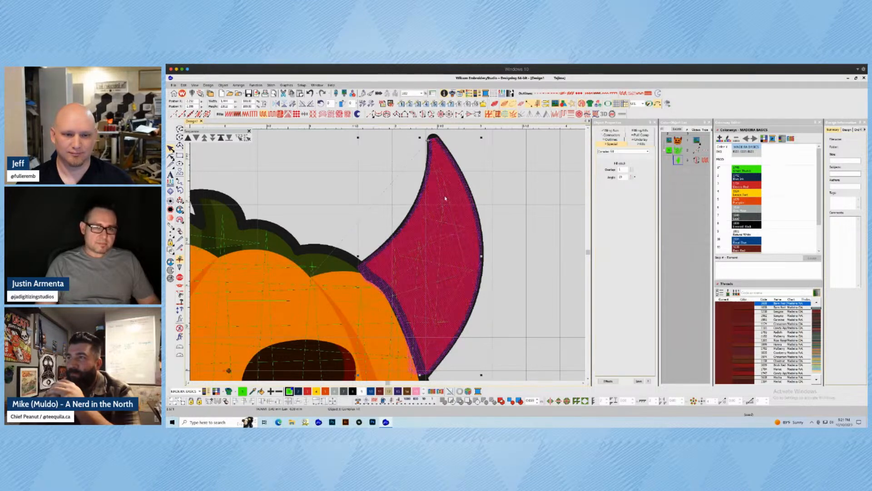
click(512, 180)
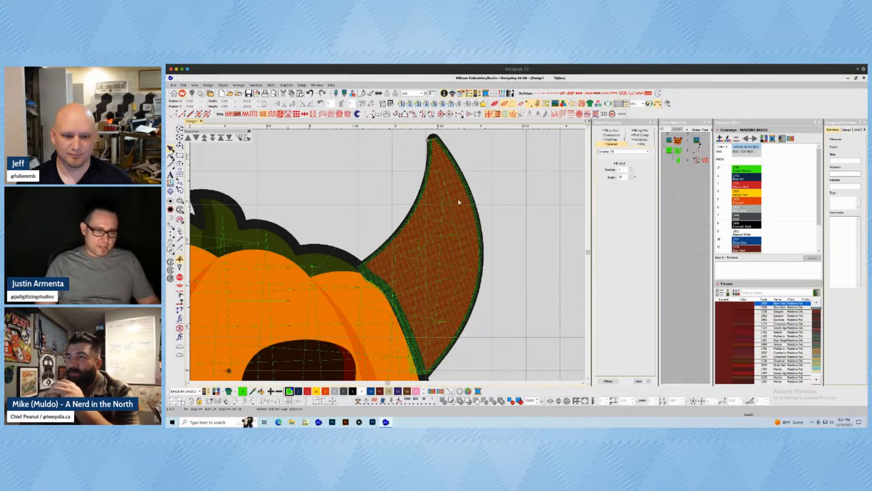
key(d)
key(d)
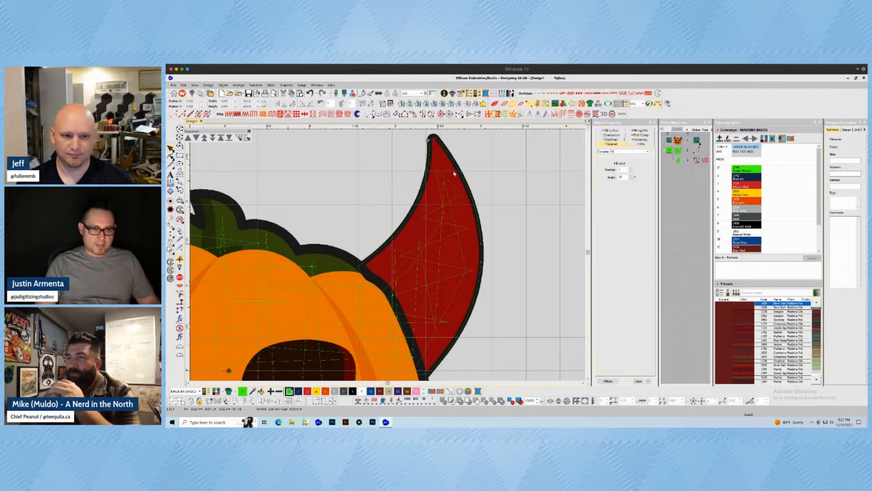
scroll(316, 254, down, 1)
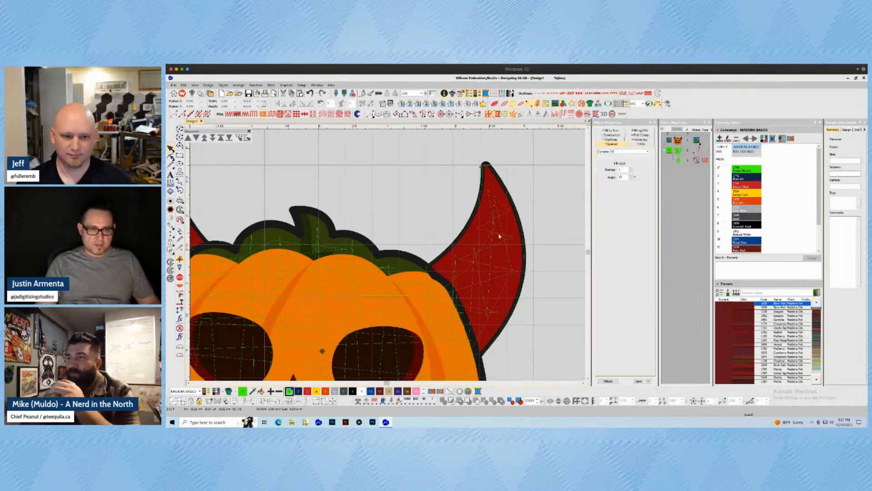
scroll(388, 253, up, 1)
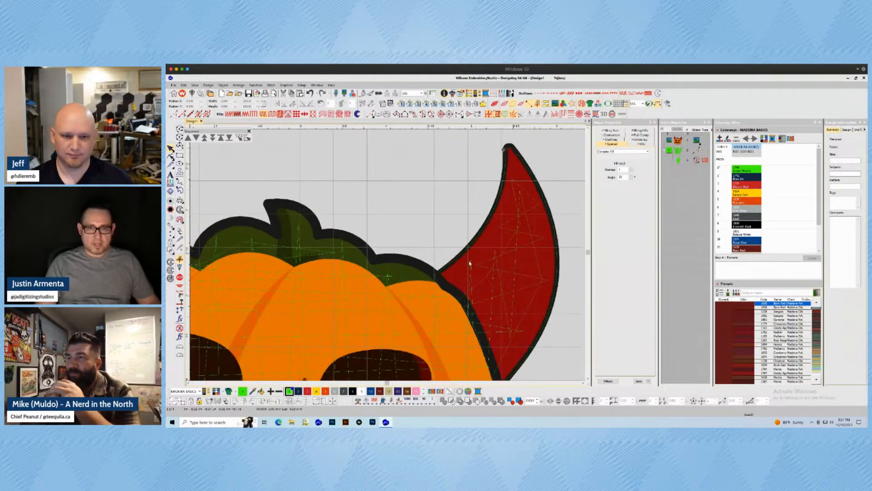
scroll(470, 263, down, 1)
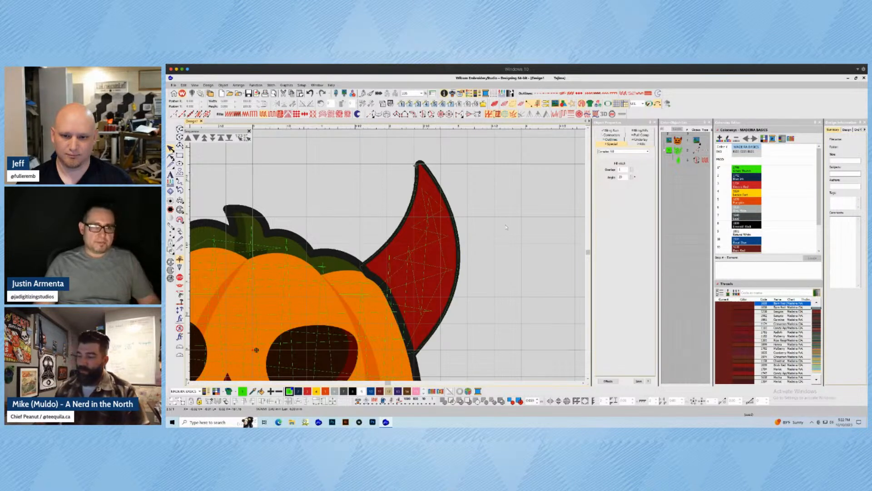
- Start a Column C border at the right horn's inner base and trace it up the inner curve to the tip
key(c)
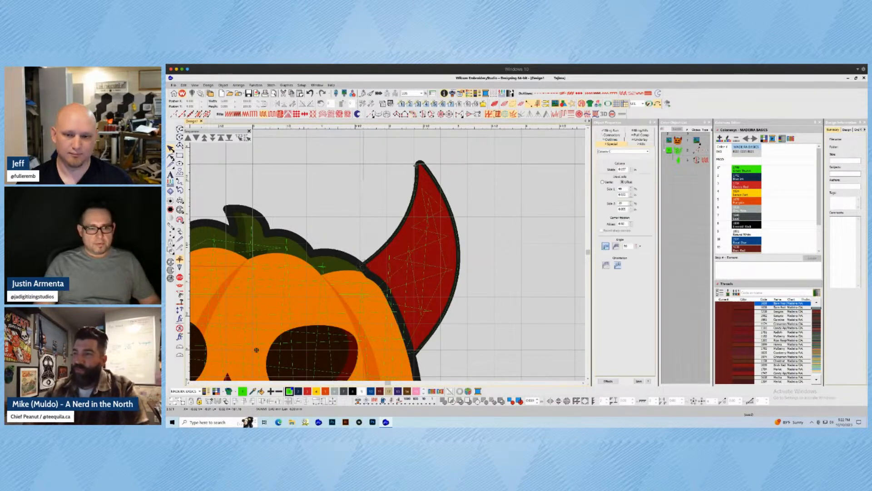
click(363, 266)
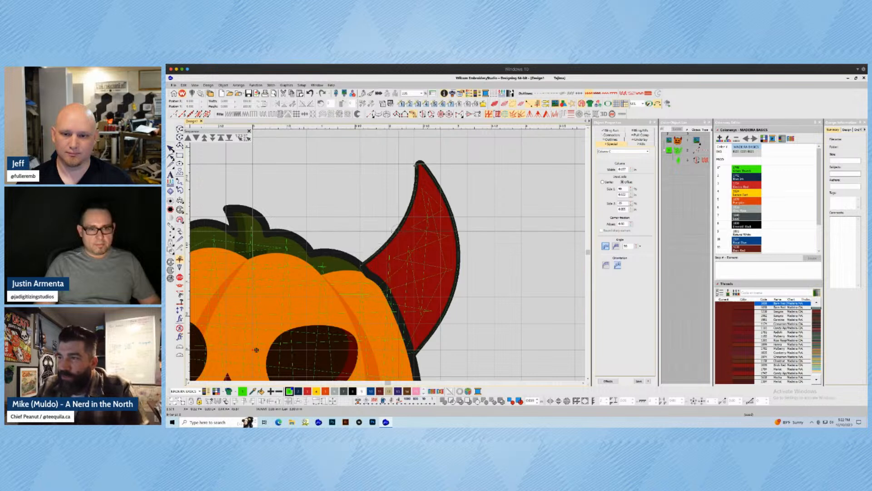
right_click(396, 231)
right_click(407, 212)
right_click(412, 194)
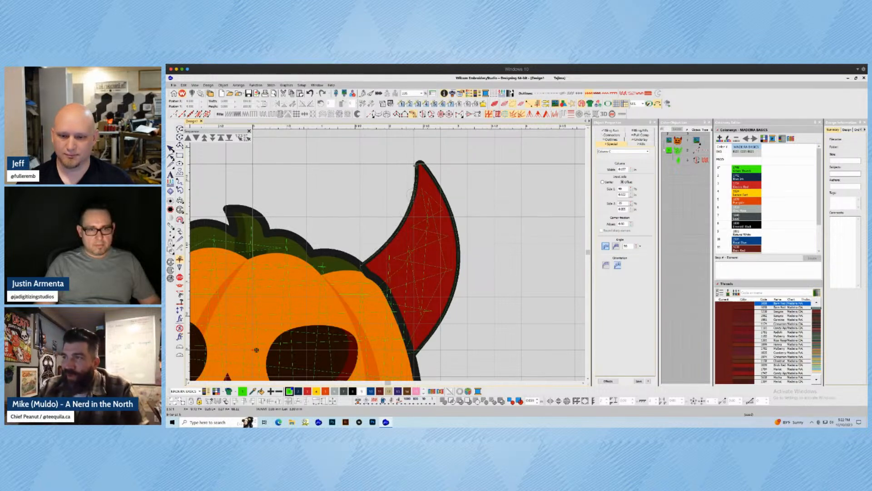
right_click(414, 179)
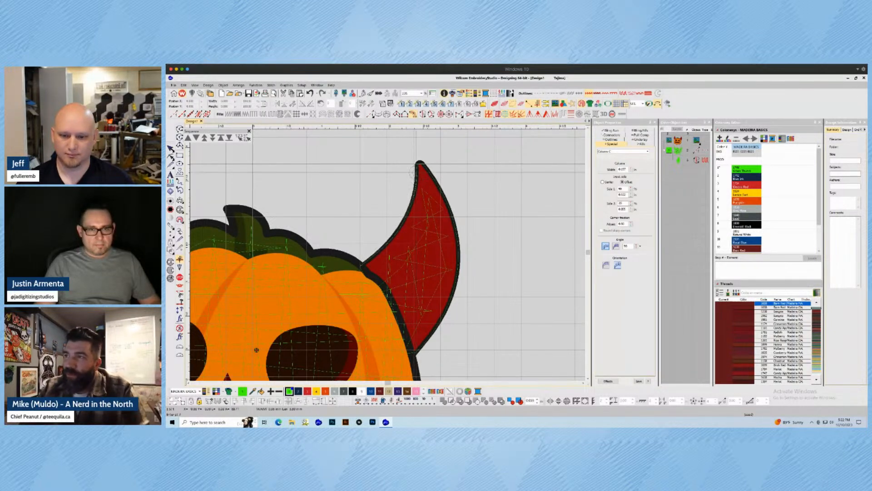
right_click(415, 172)
right_click(416, 168)
right_click(417, 164)
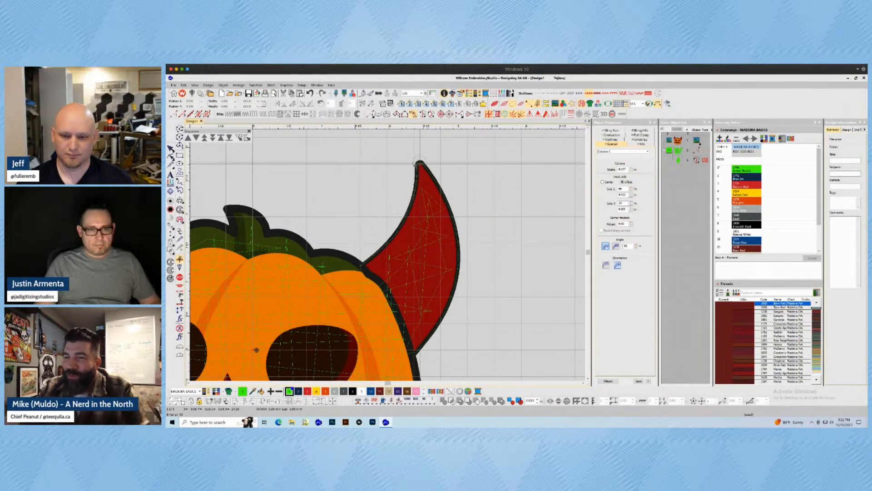
- Continue the Column C border around the right horn's tip and down its outer curve to the base, and finish the object
right_click(424, 165)
right_click(433, 177)
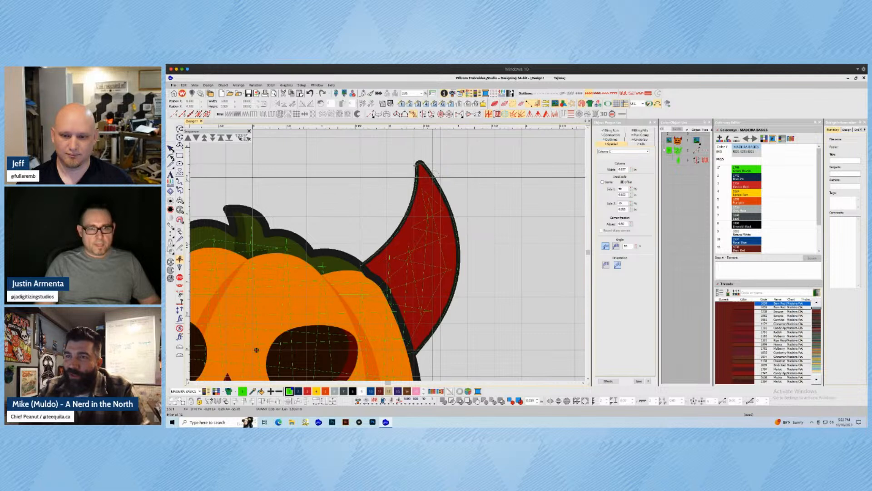
right_click(452, 206)
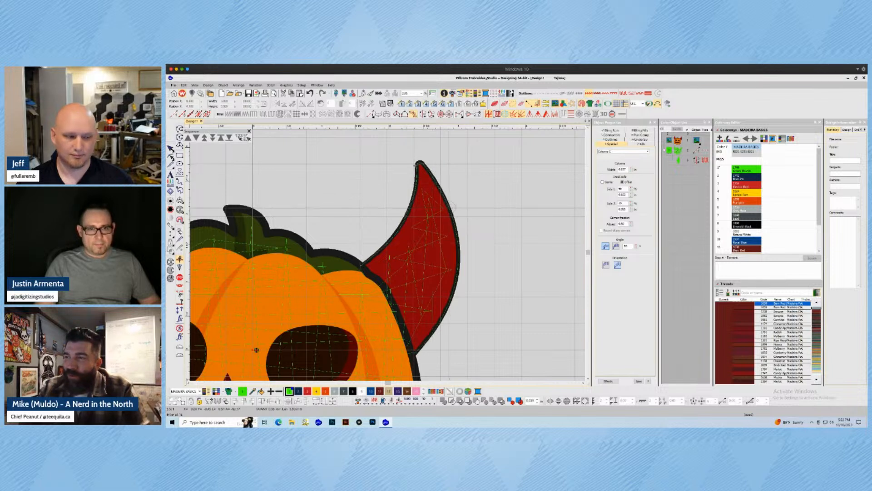
right_click(459, 245)
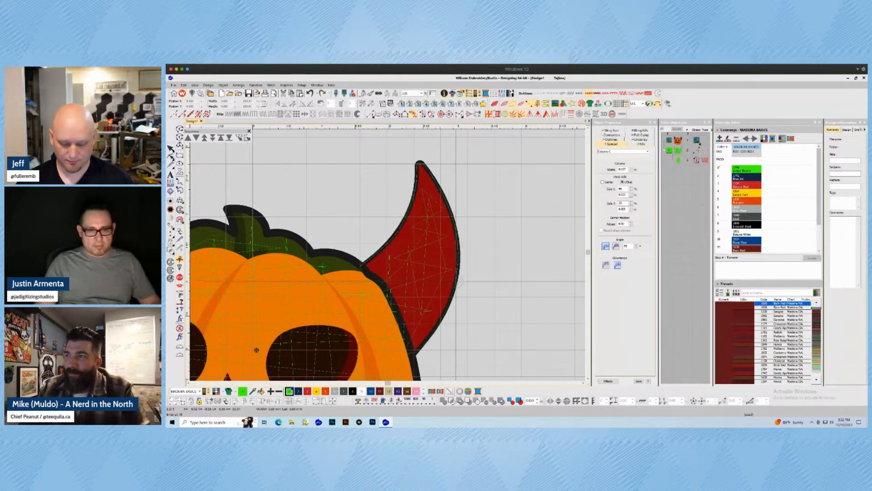
right_click(456, 283)
right_click(445, 315)
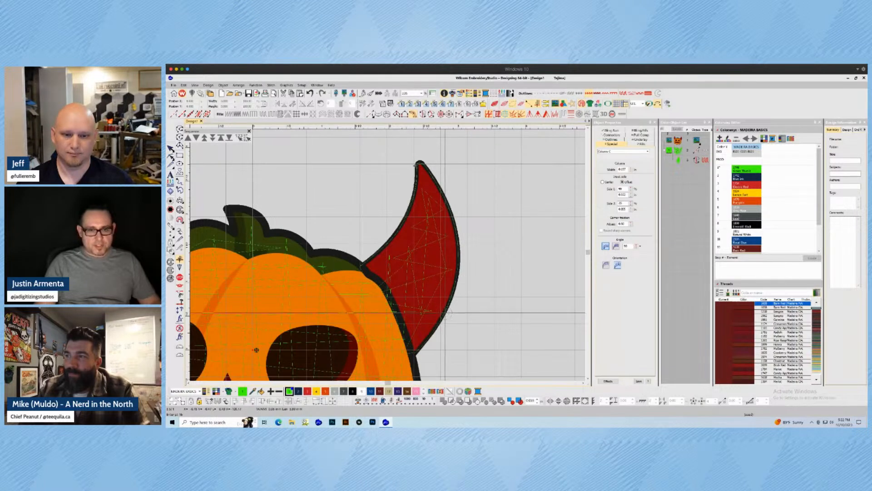
right_click(420, 337)
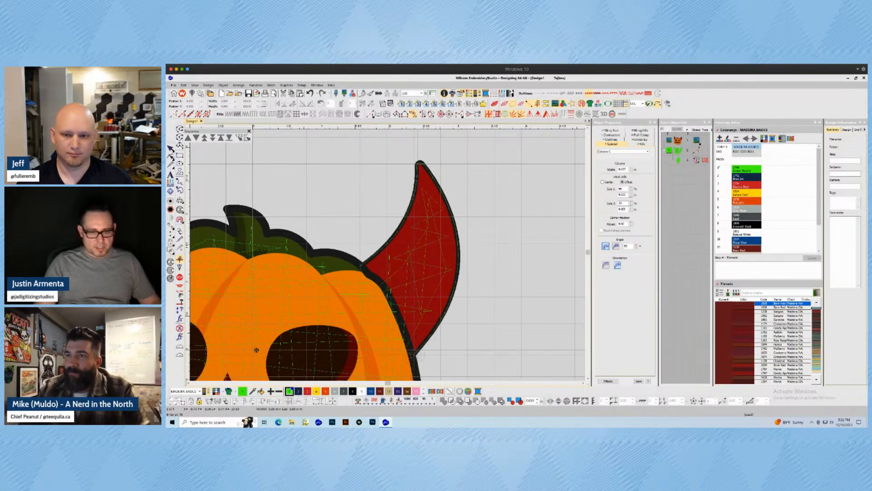
key(Return)
key(Escape)
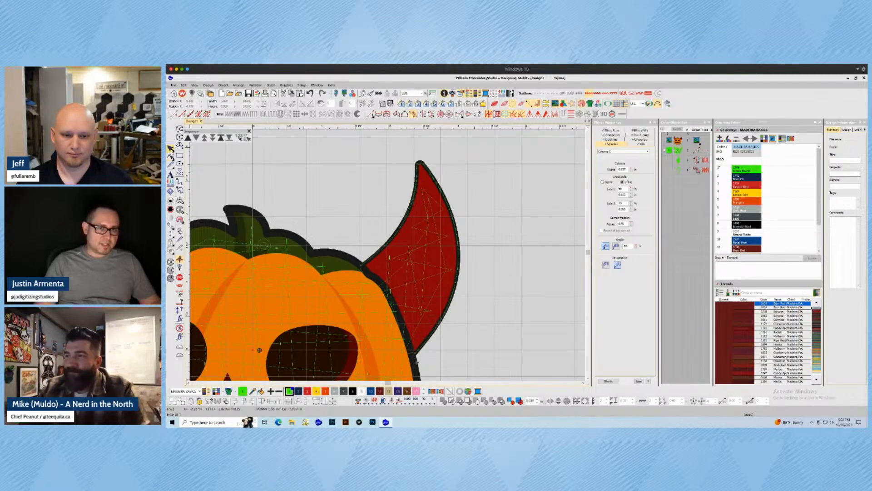
- Center the right horn border on its traced line, switch the measurement units to metric, and color the border black
click(477, 225)
key(s)
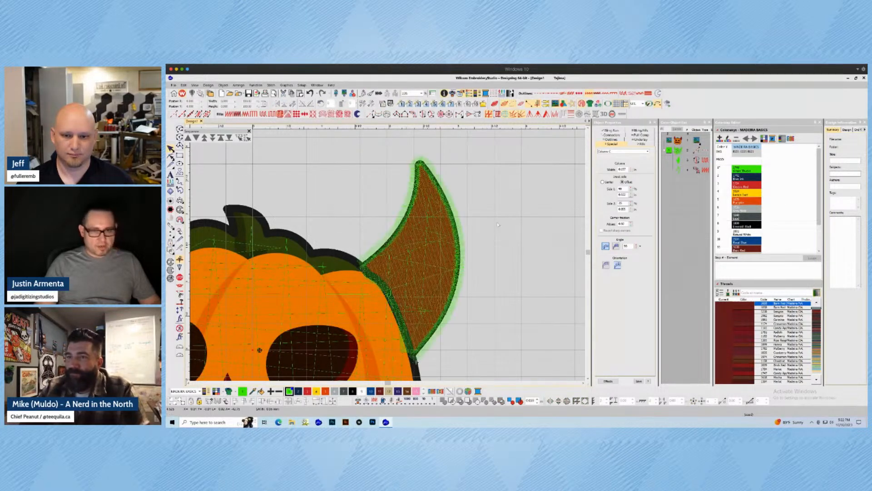
click(421, 197)
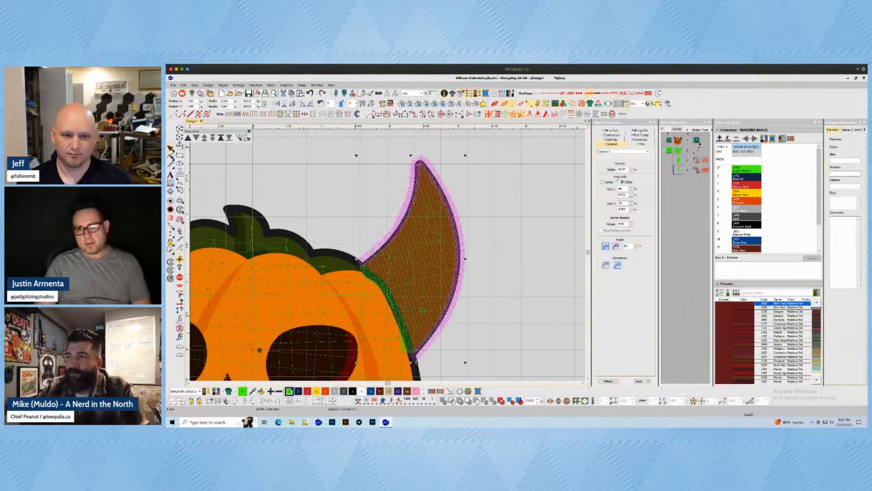
click(607, 182)
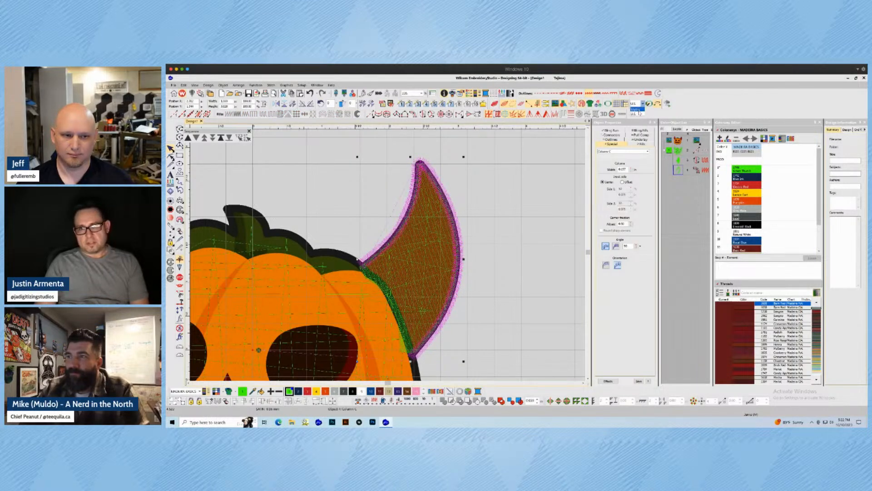
click(640, 113)
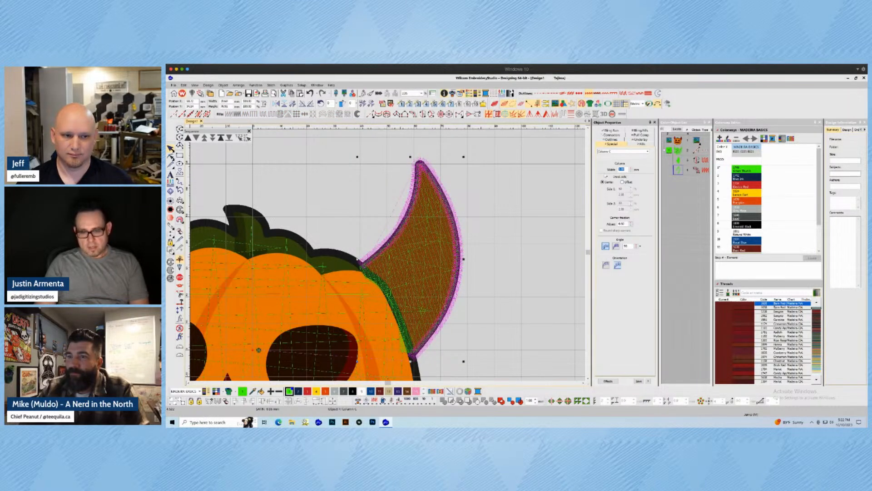
click(523, 190)
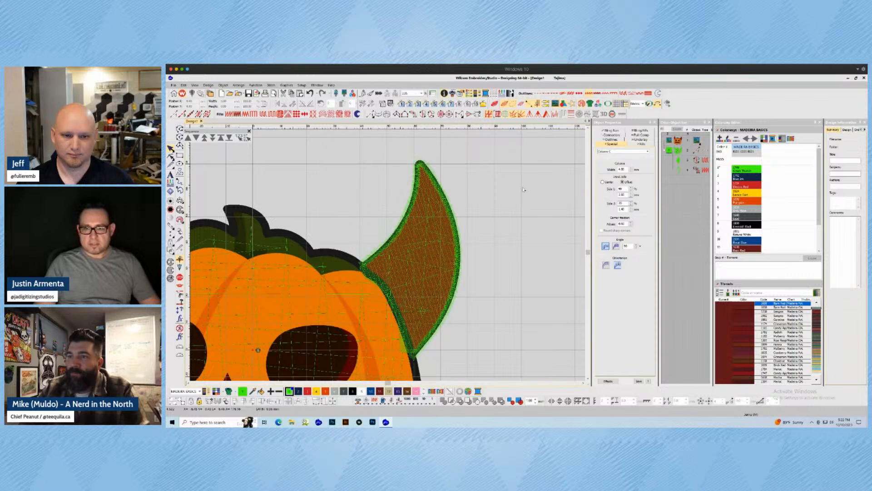
click(464, 256)
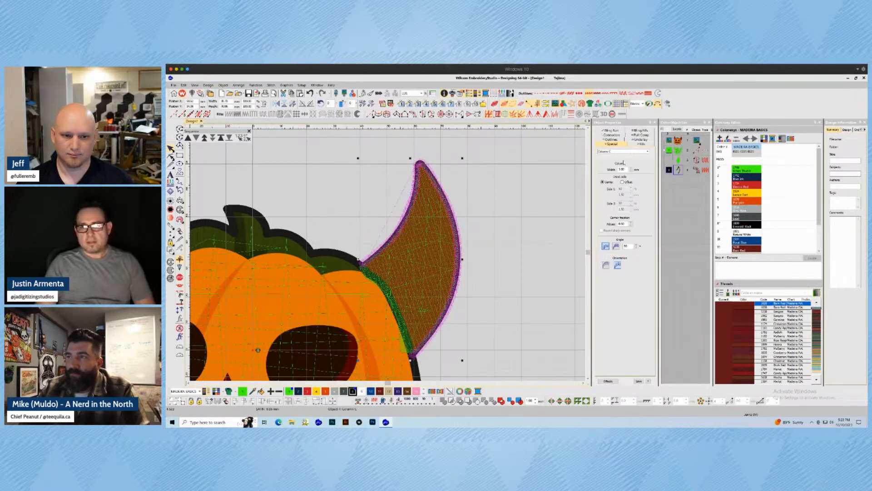
- Review the border's fill, special and outline properties, and preview the right horn's stitching in TrueView
click(637, 144)
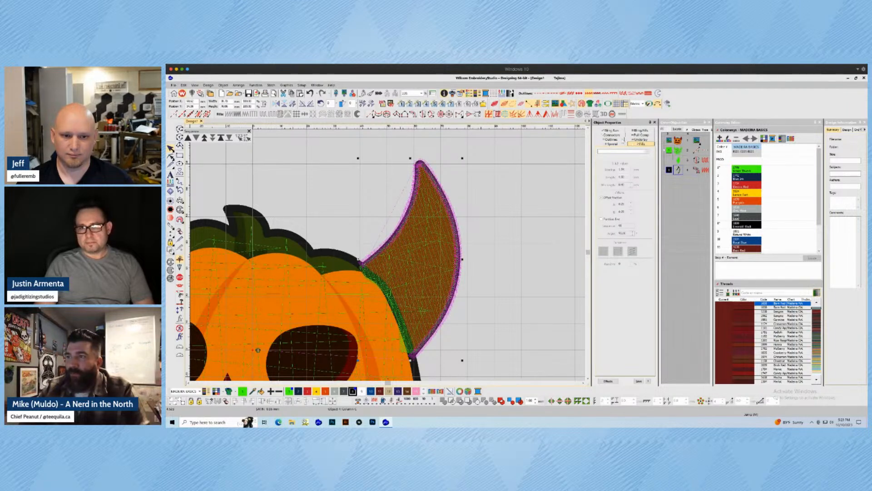
click(612, 144)
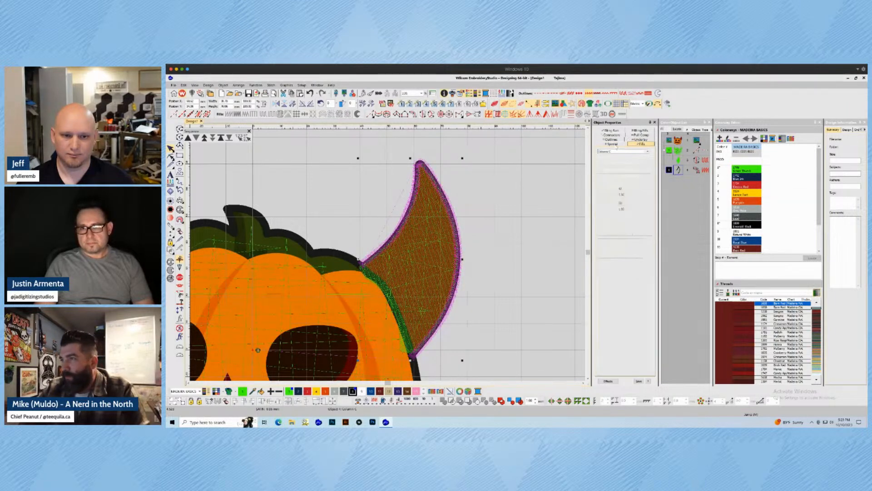
click(639, 143)
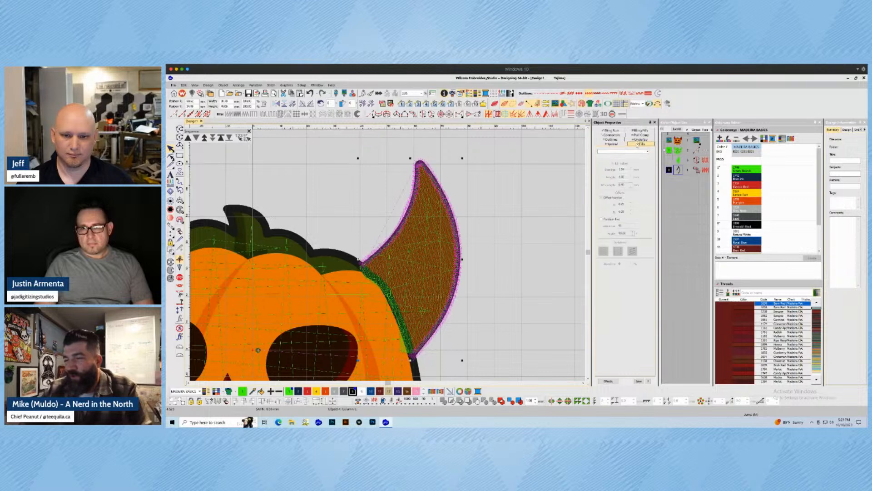
click(611, 139)
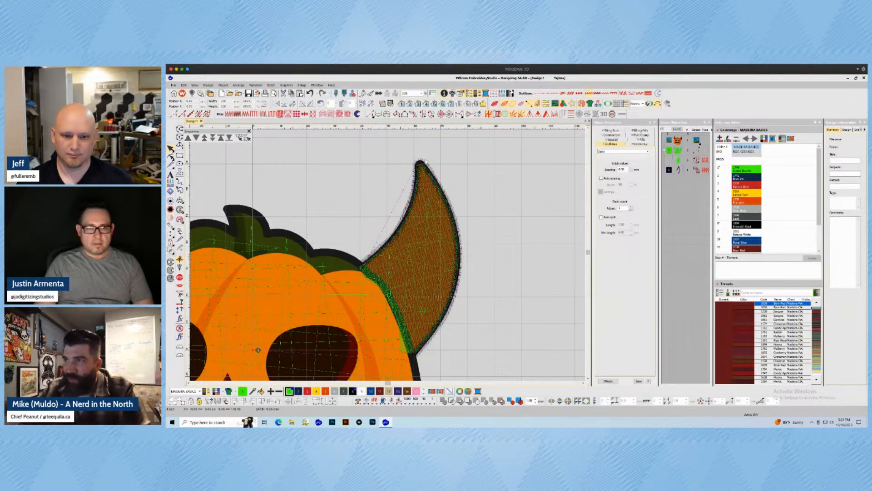
click(513, 193)
key(t)
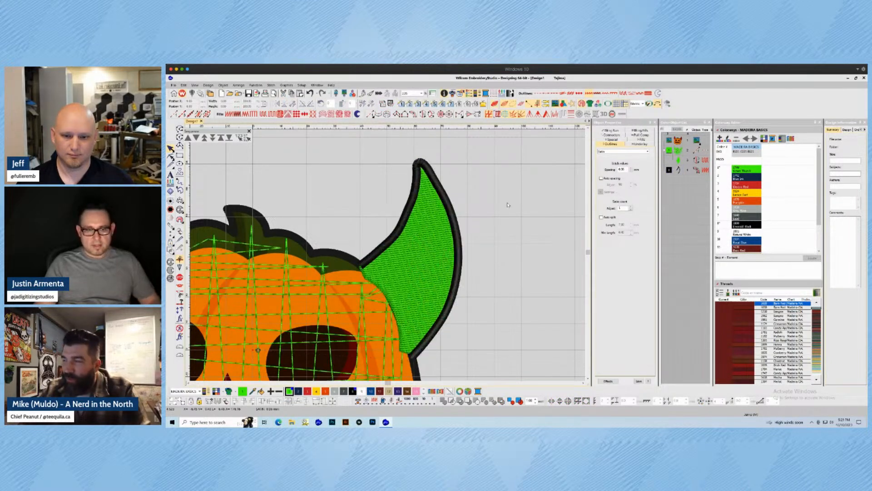
key(t)
- Recolor the right horn's fill and the run-stitch grid from green to dark red
click(443, 227)
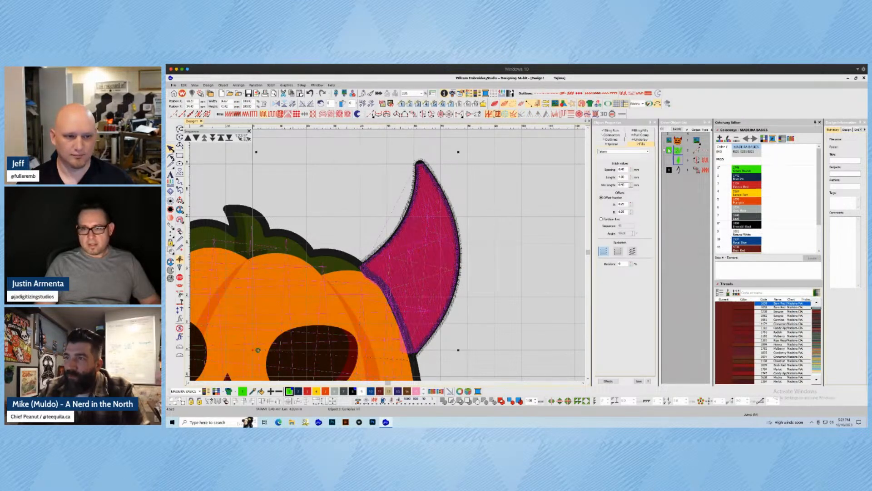
click(668, 150)
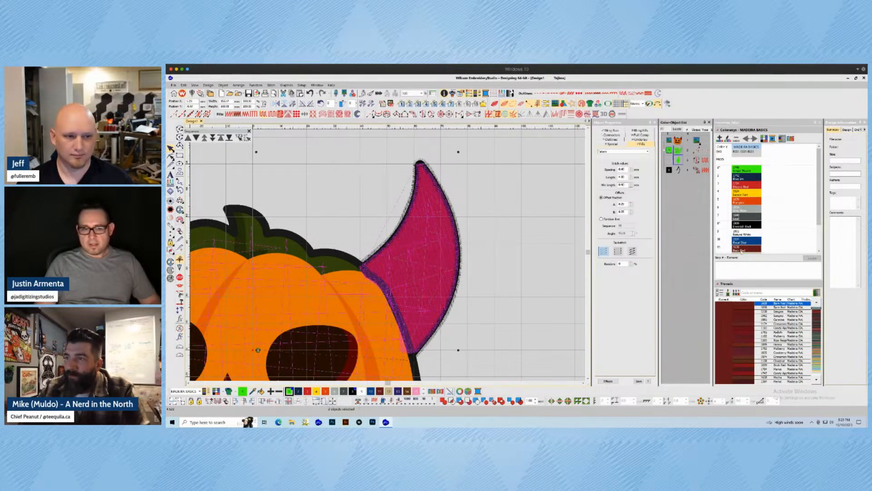
click(381, 391)
scroll(368, 232, down, 1)
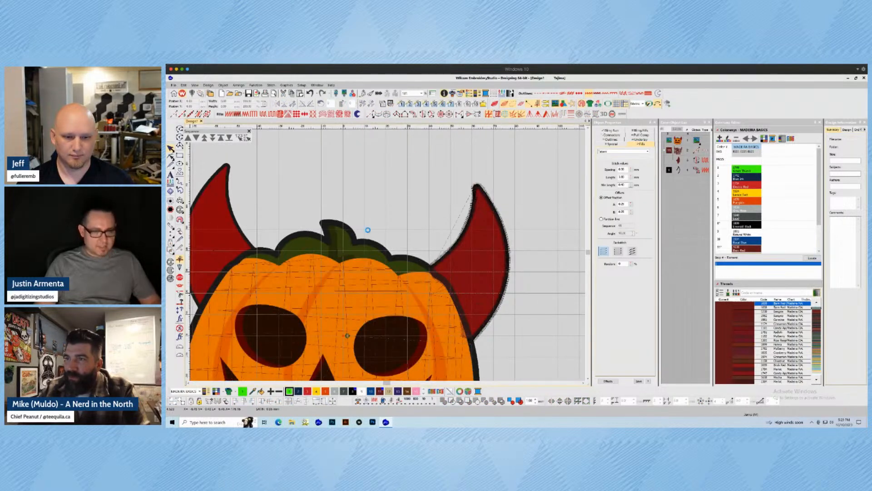
- Save the design in the My Designs folder and check its stitches with the artwork hidden
key(ctrl+s)
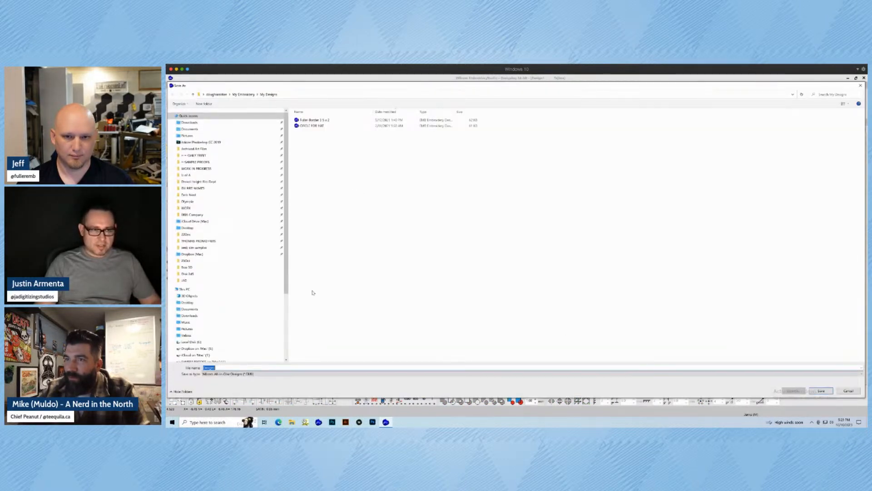
key(Escape)
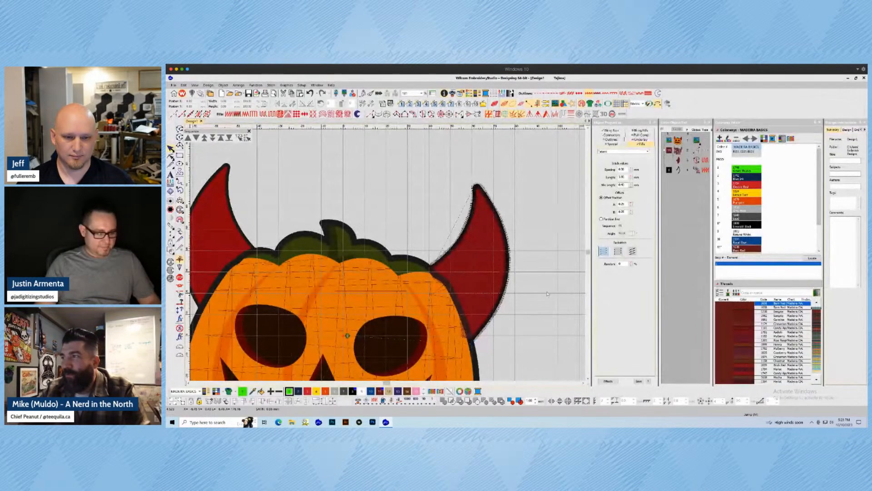
key(t)
key(d)
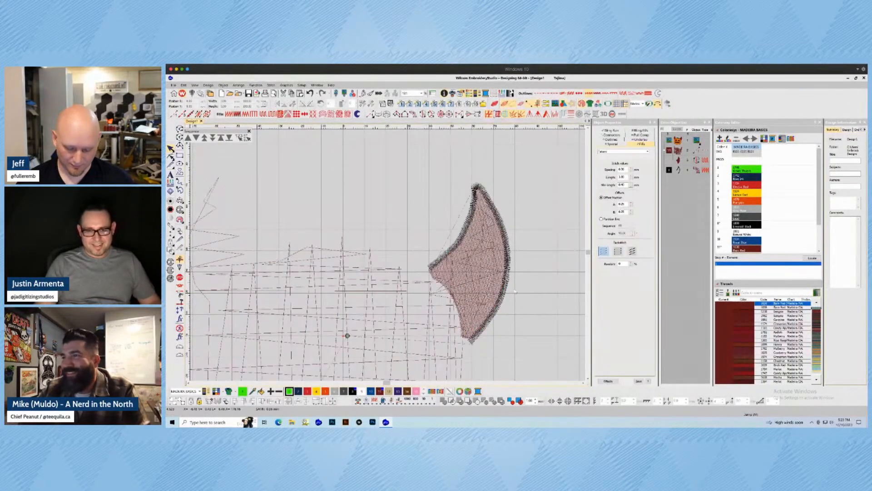
key(d)
- Trace a Complex Fill boundary around the left horn, overlapping the pumpkin's edge at the horn's base
scroll(324, 232, up, 1)
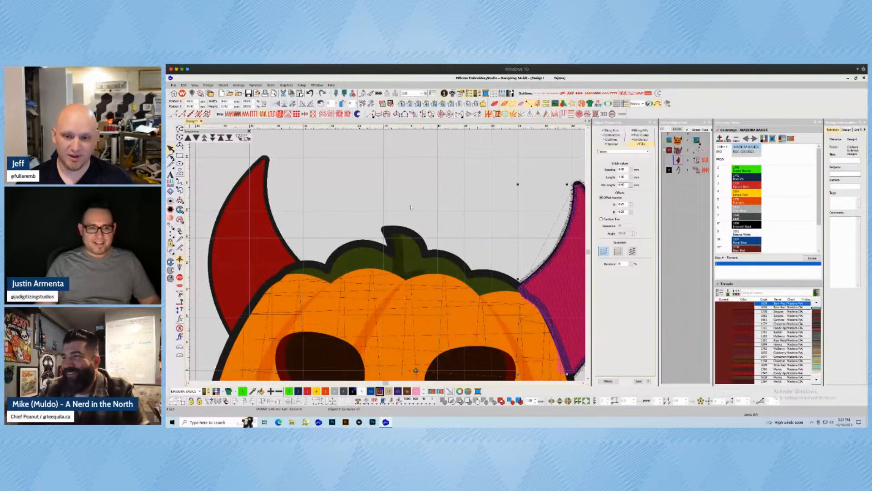
scroll(300, 267, up, 1)
scroll(393, 228, down, 1)
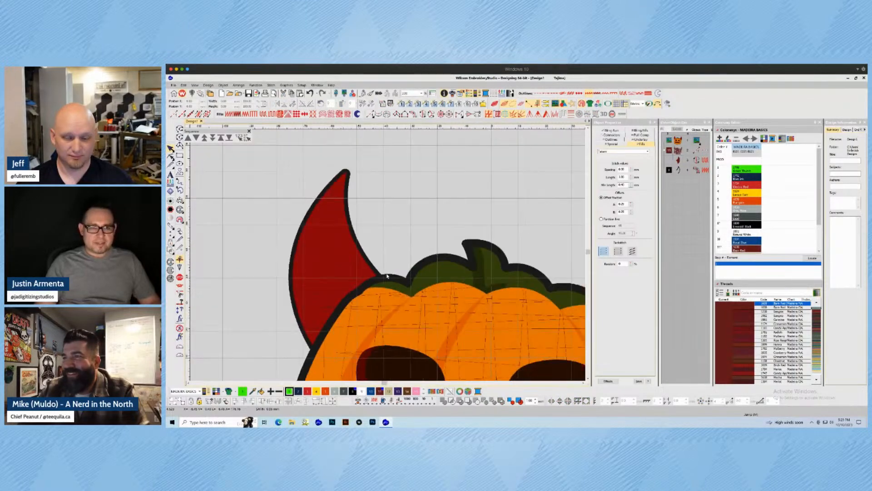
click(423, 114)
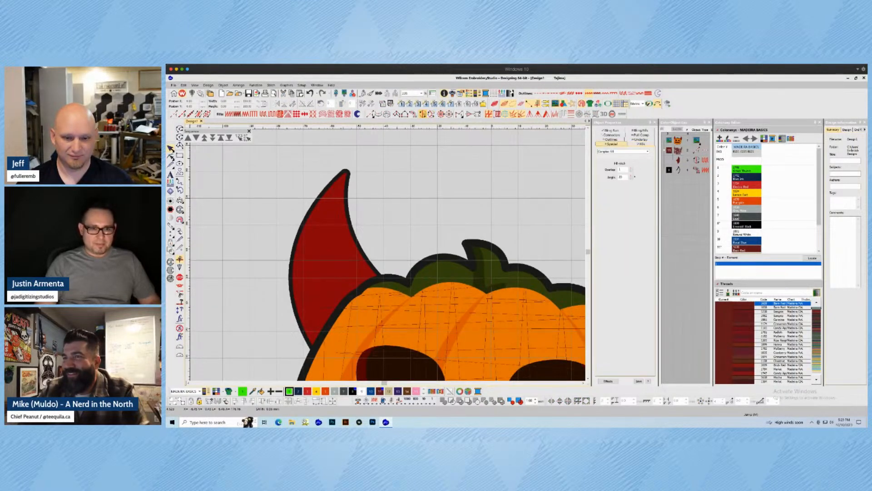
click(386, 280)
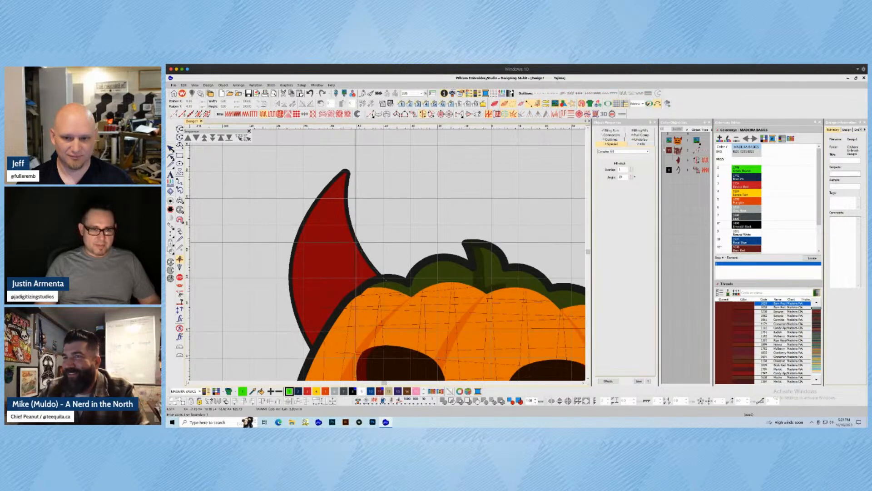
click(347, 198)
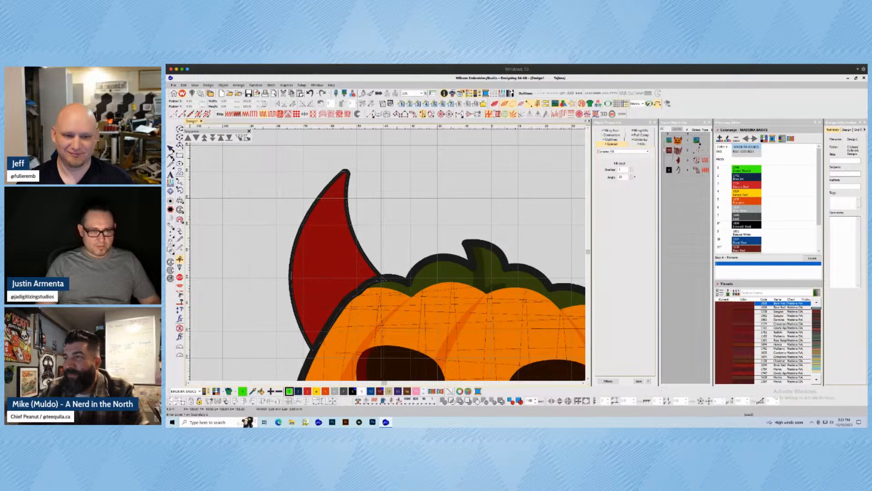
- Close the left horn's fill boundary and place its entry point at the outer base and exit point at the tip
key(Return)
click(314, 344)
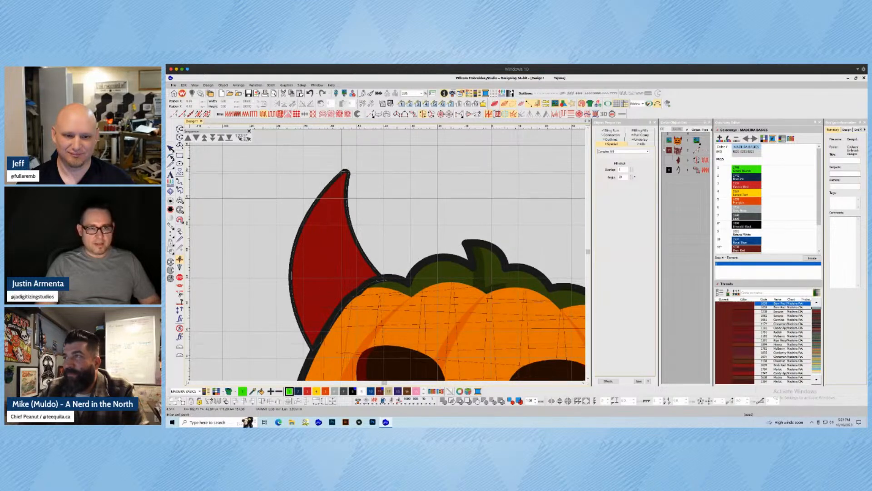
click(346, 175)
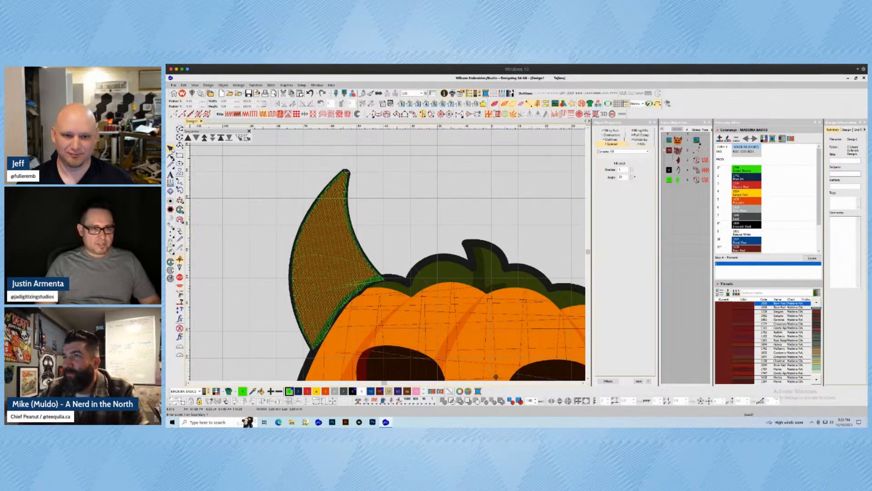
- Trace a Column C border from the left horn's inner base around the tip to its outer base, matching the right horn's border
click(670, 172)
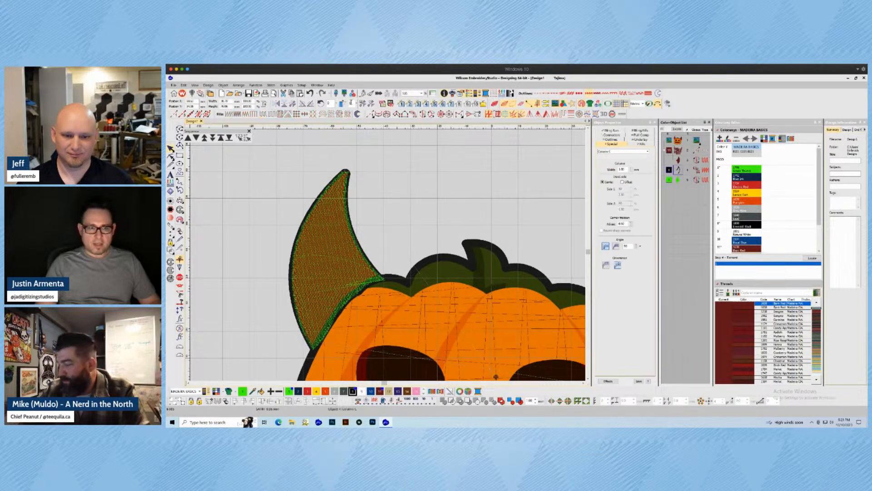
click(424, 183)
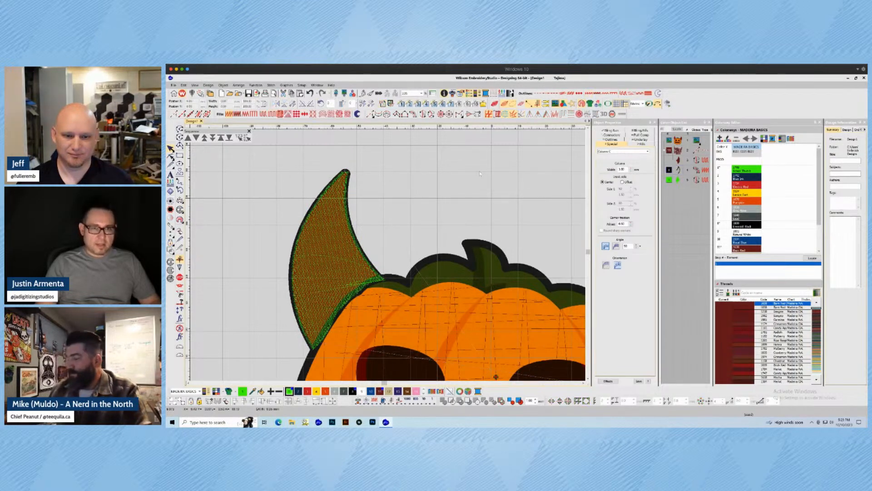
key(s)
click(414, 115)
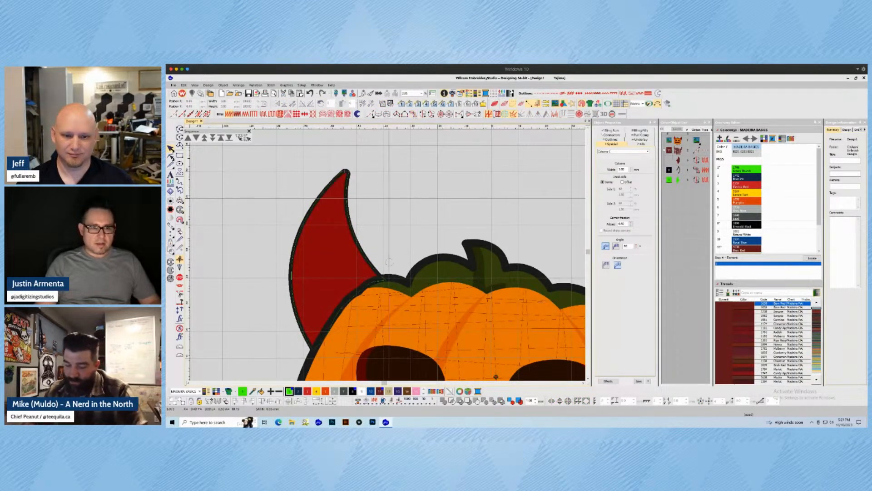
click(384, 278)
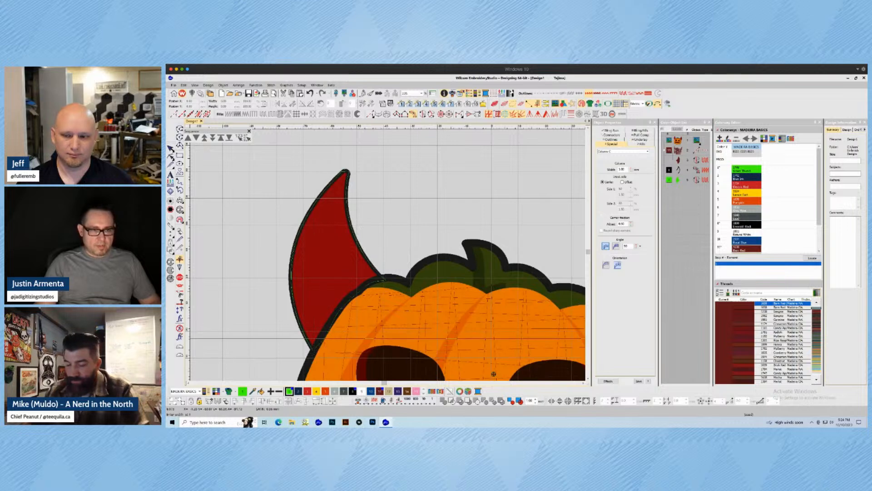
key(Return)
click(171, 148)
key(Escape)
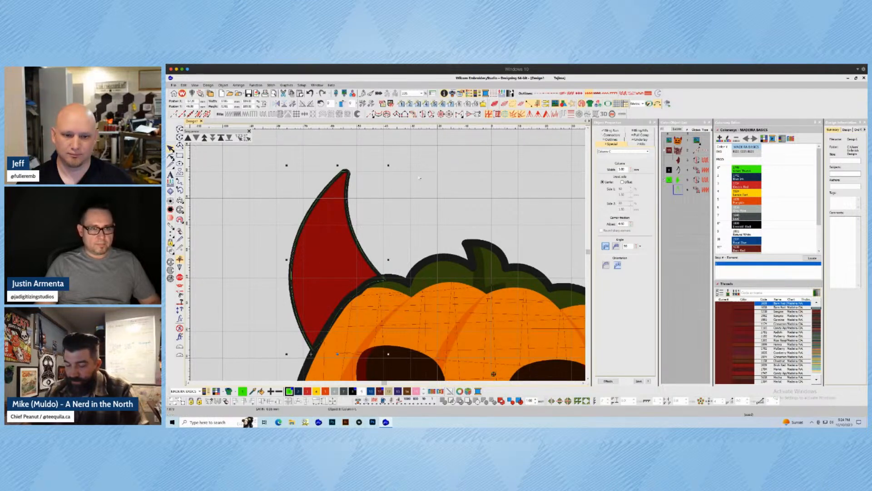
- Show the stitches and examine the left horn border's stitching and reshape points at the tip
click(416, 188)
key(s)
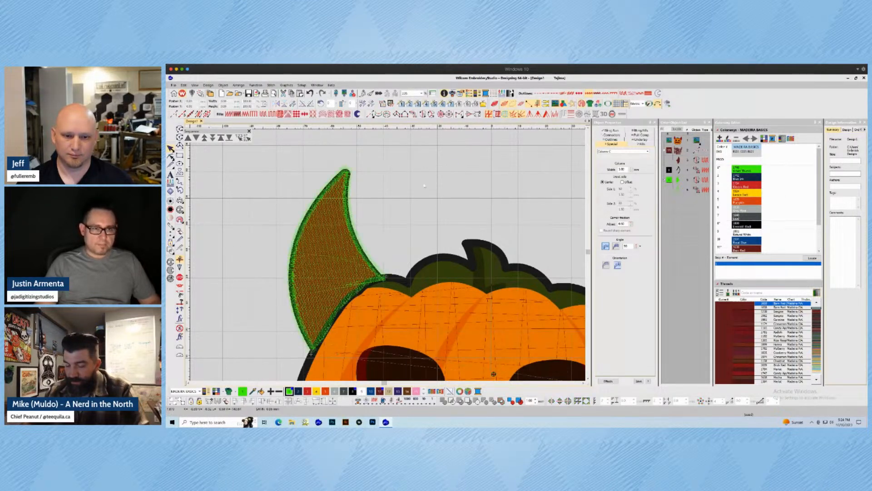
click(348, 170)
scroll(351, 168, up, 4)
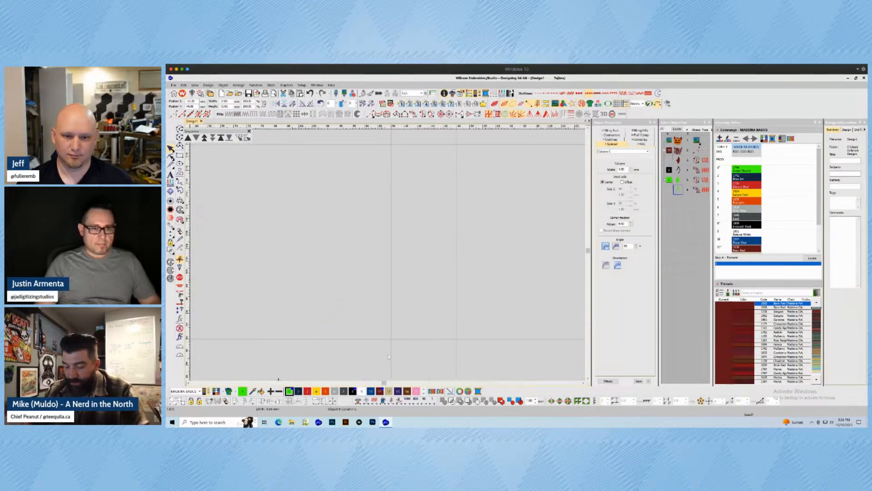
scroll(350, 331, down, 2)
scroll(350, 331, up, 1)
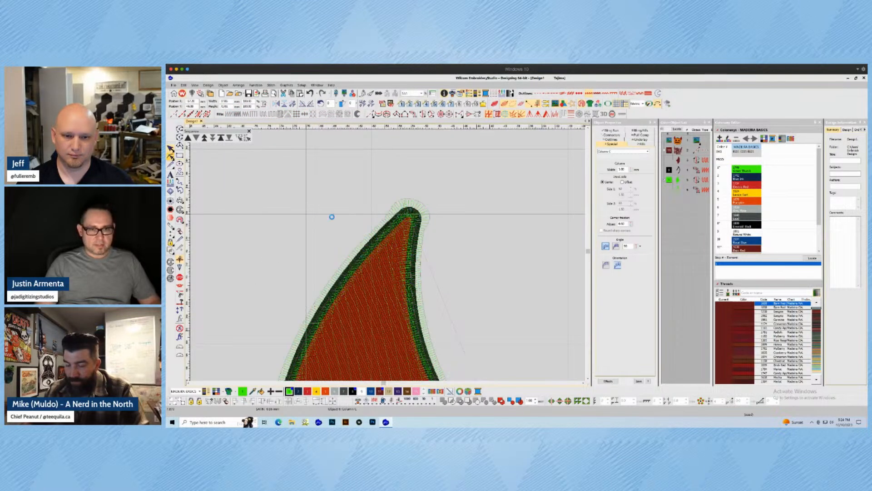
key(h)
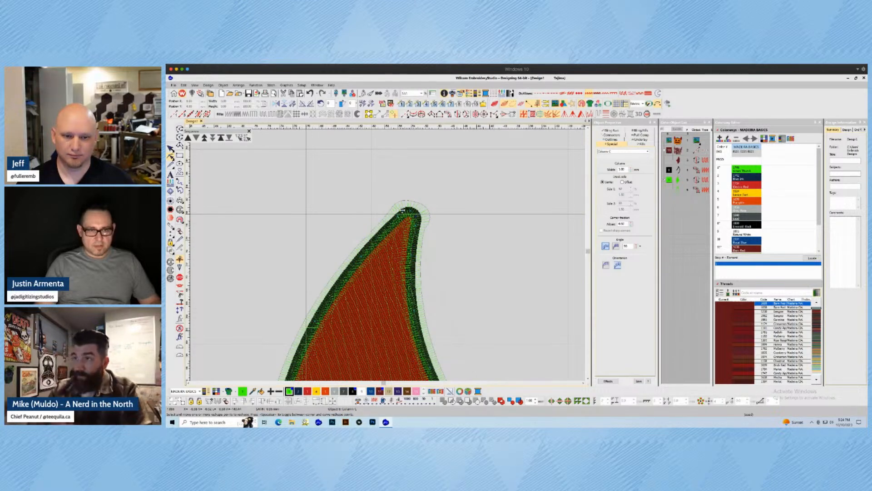
scroll(450, 253, down, 4)
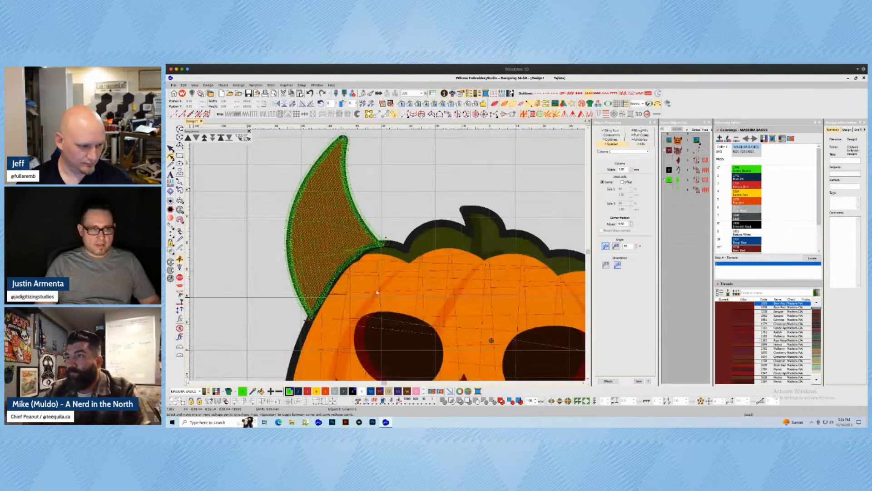
key(Escape)
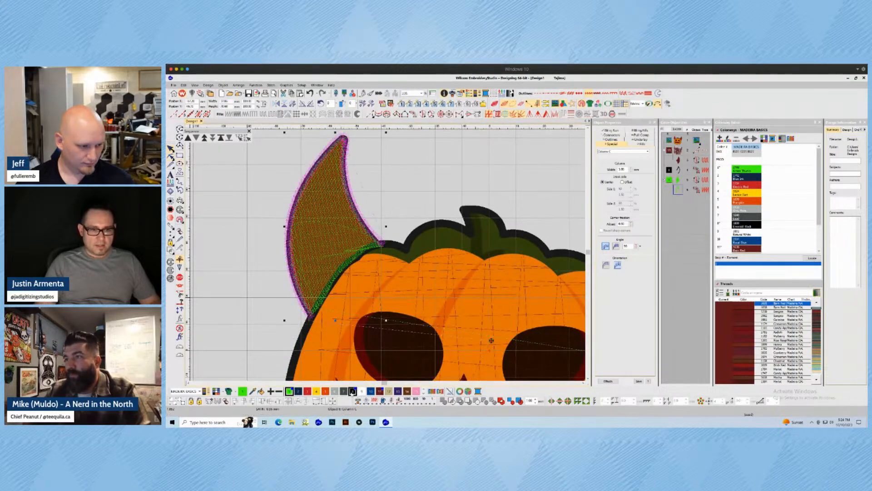
- Recolor the left horn's border black and its fill dark red
click(352, 391)
key(shift+Tab)
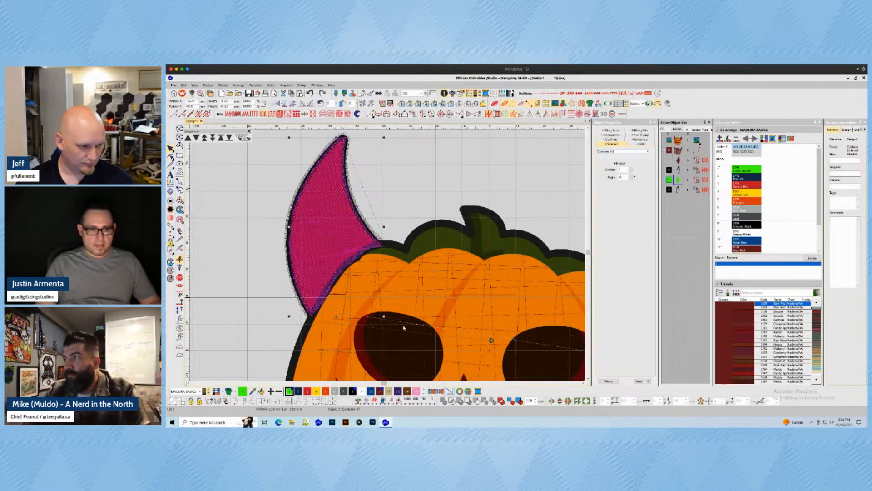
click(379, 392)
key(Escape)
- Examine the horns and grid across the whole design, toggling the artwork, stitches and realistic thread view
scroll(434, 246, down, 3)
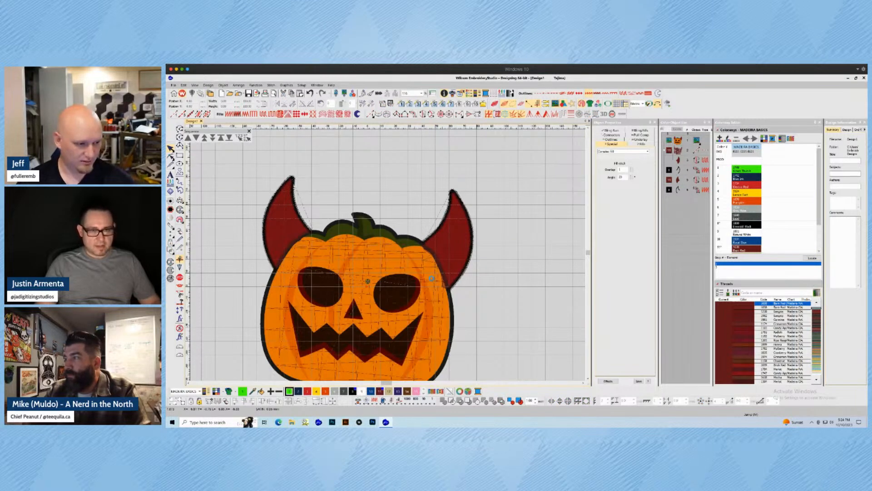
key(s)
key(d)
key(s)
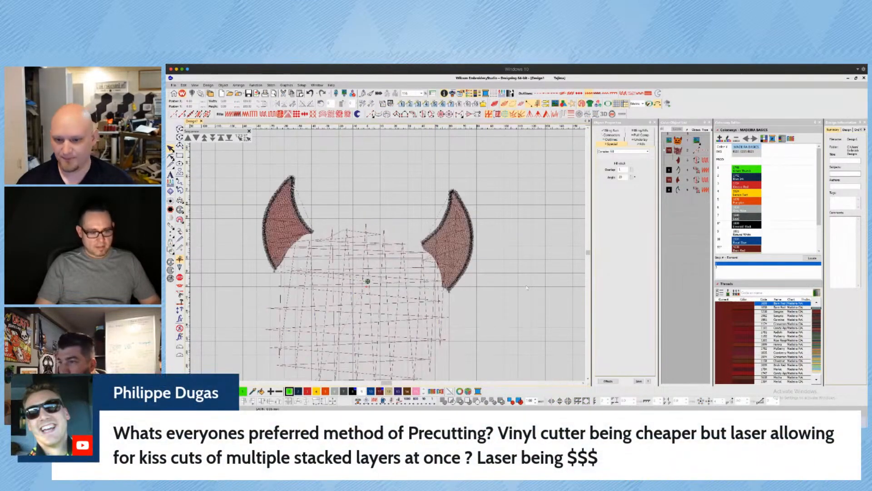
key(t)
key(t)
key(t)
key(t)
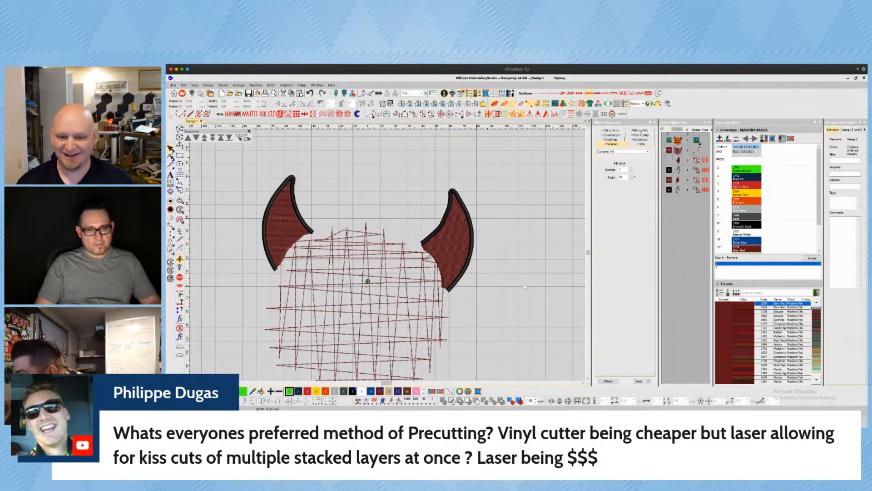
key(t)
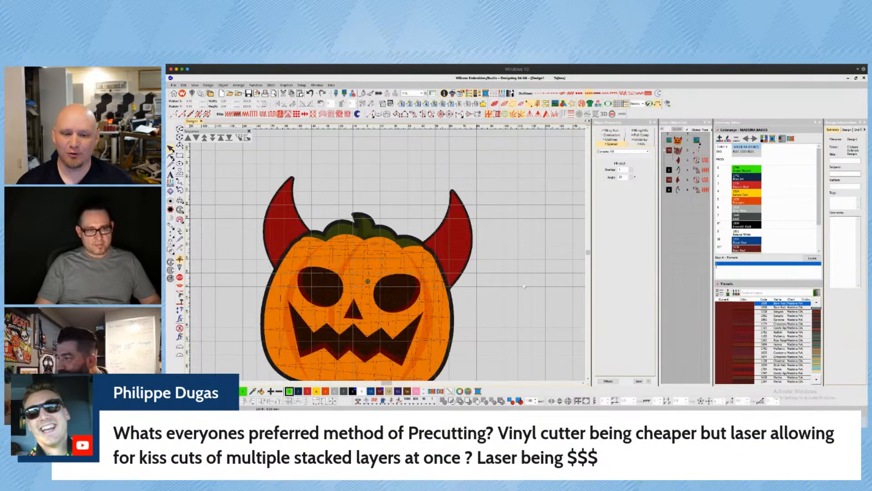
key(t)
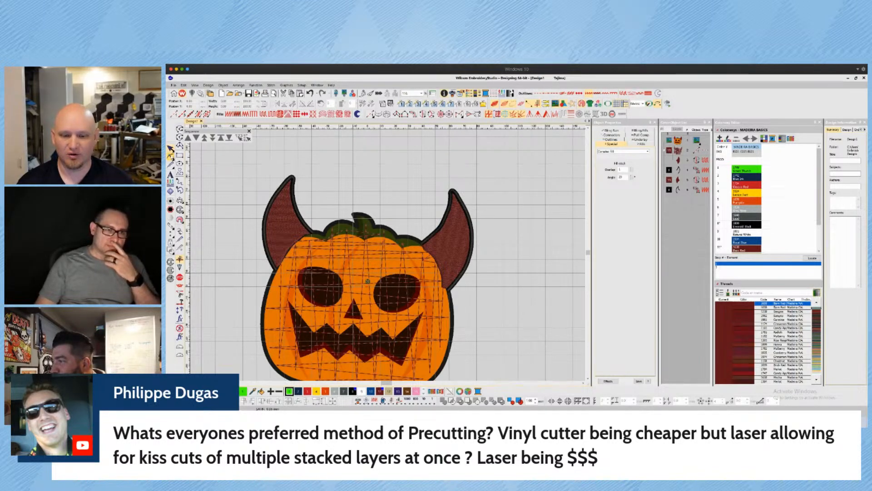
- Inspect the left horn fill's reshape points and its entry and exit positions
click(171, 156)
click(288, 247)
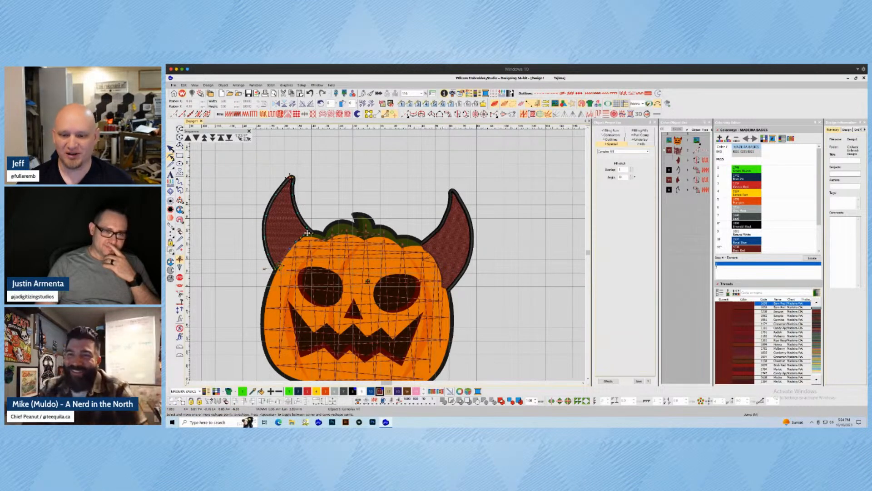
click(336, 162)
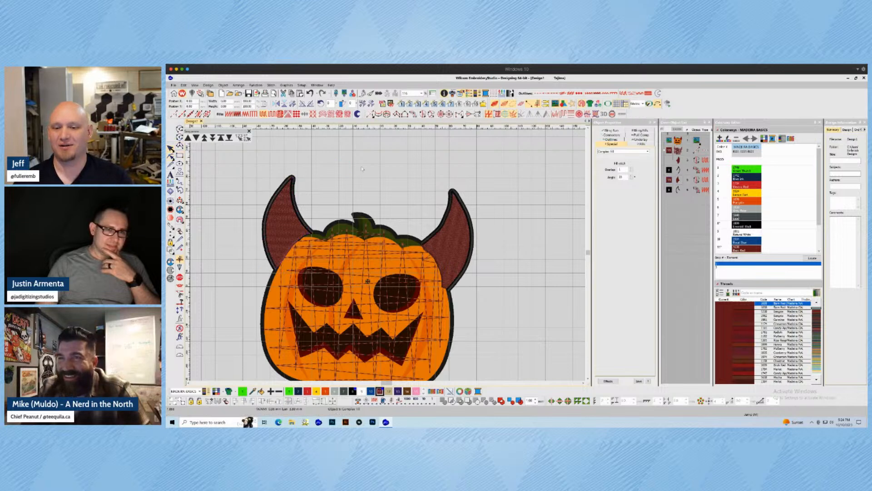
- Hide the run-stitch grid together with both horns' fills and borders
click(669, 150)
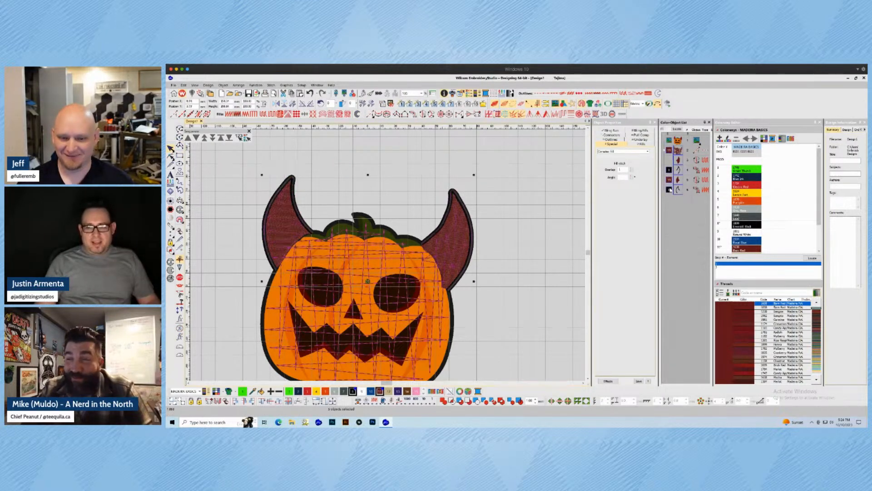
right_click(670, 190)
click(685, 268)
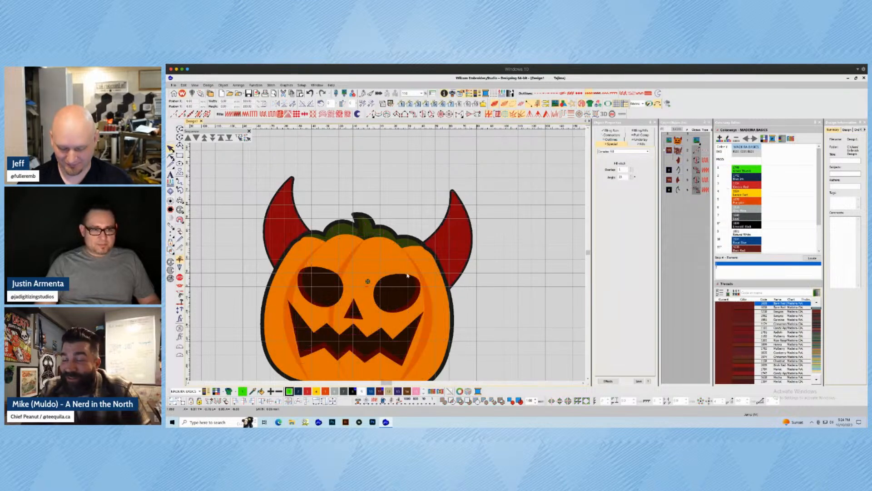
- Start a run-stitch line at the left horn's inner base and trace it along the pumpkin's black outline behind the horn
scroll(407, 276, up, 2)
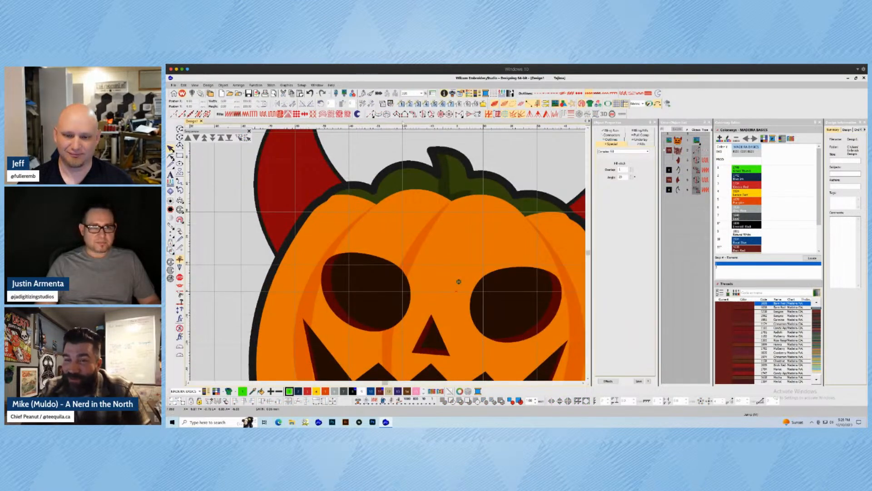
click(372, 115)
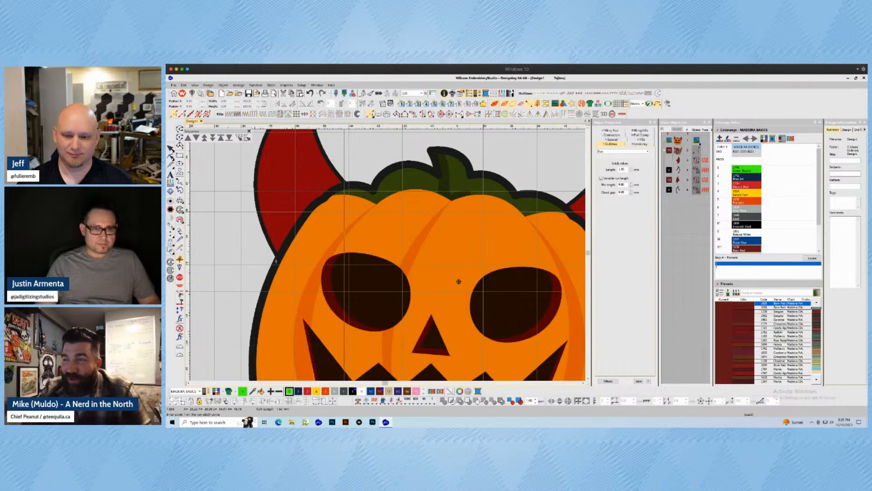
click(345, 190)
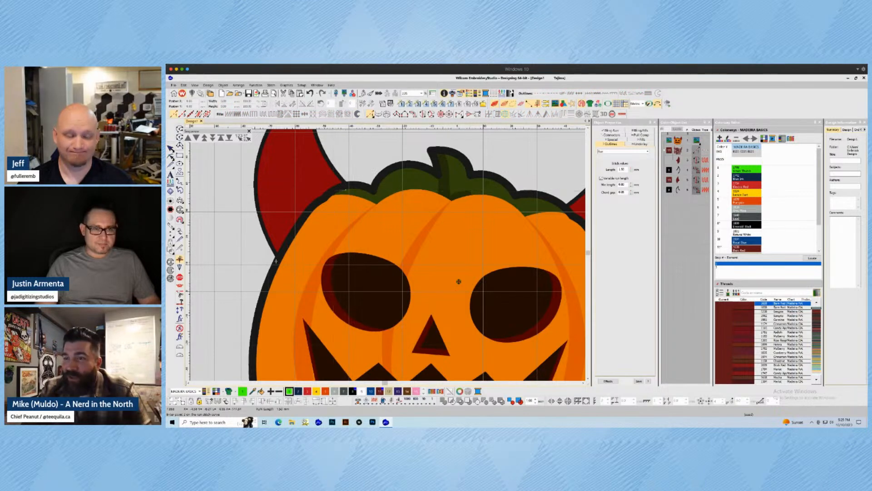
click(323, 196)
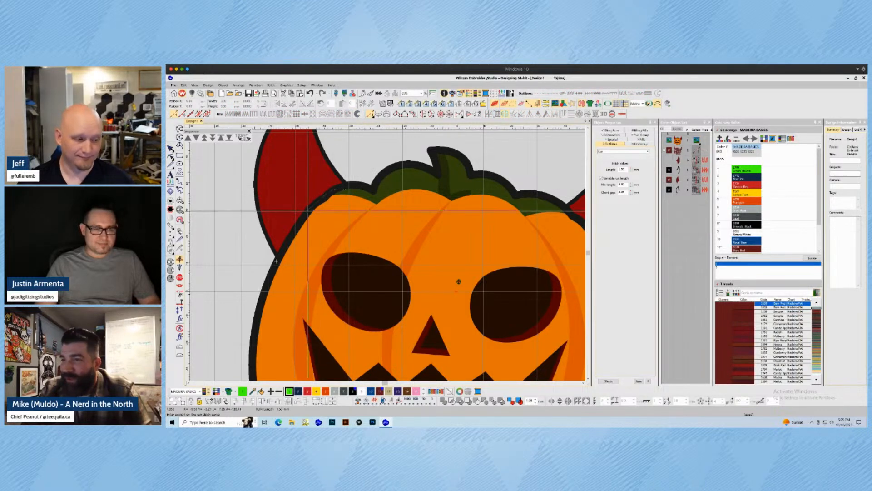
click(307, 210)
scroll(291, 241, up, 2)
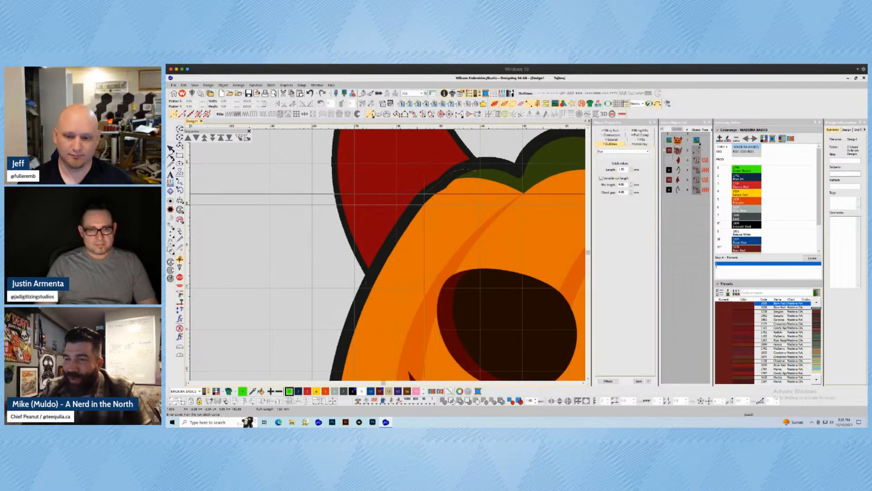
click(425, 194)
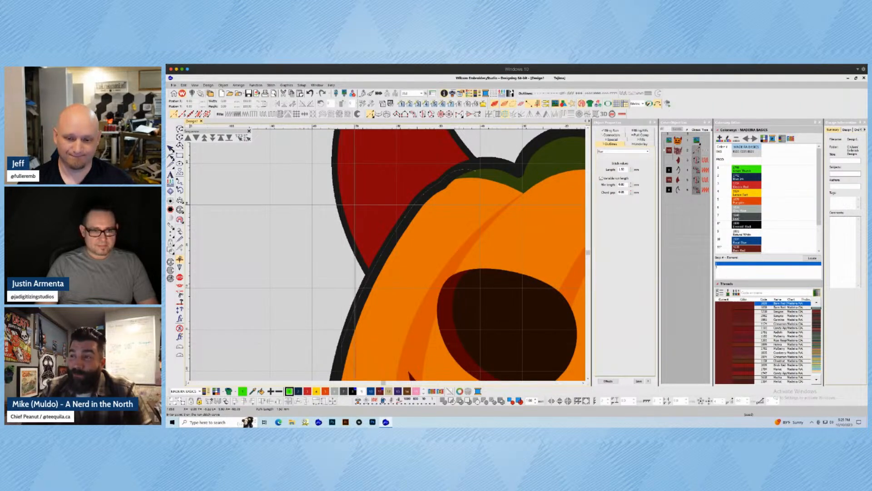
- Continue the run-stitch line with curve points down the pumpkin's left side and around its lower-left curve
scroll(354, 369, up, 2)
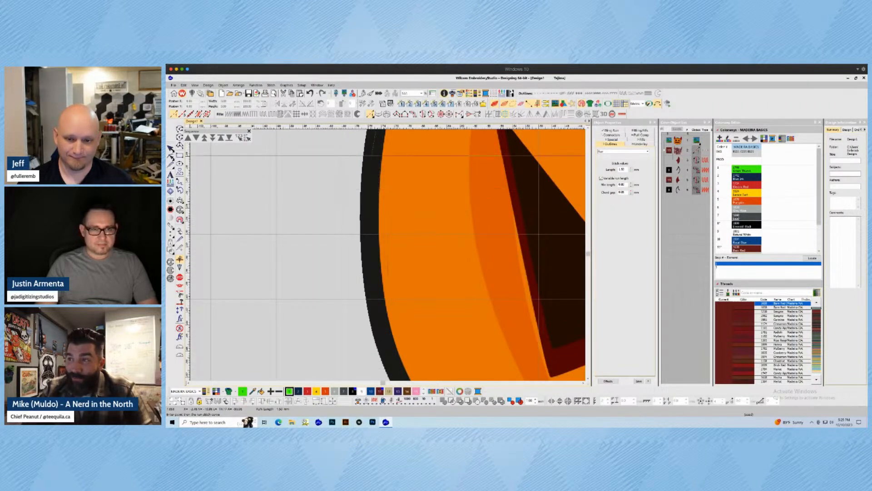
right_click(370, 154)
right_click(367, 239)
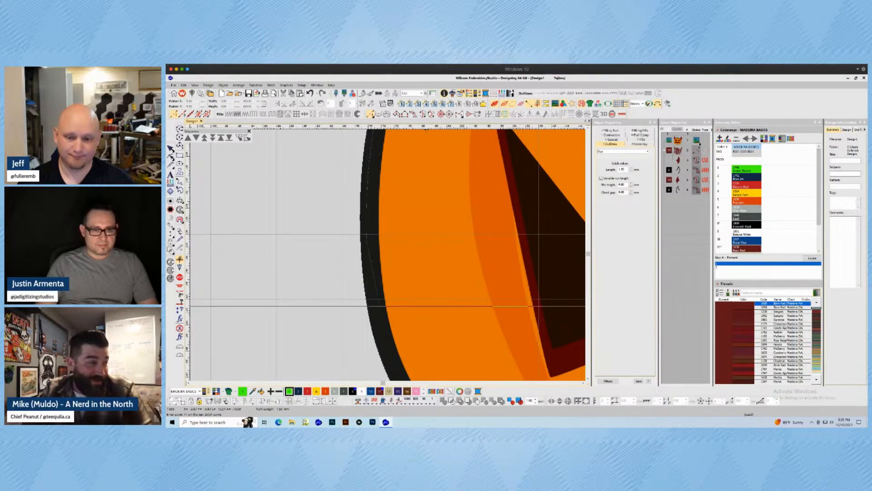
right_click(374, 312)
scroll(398, 341, down, 2)
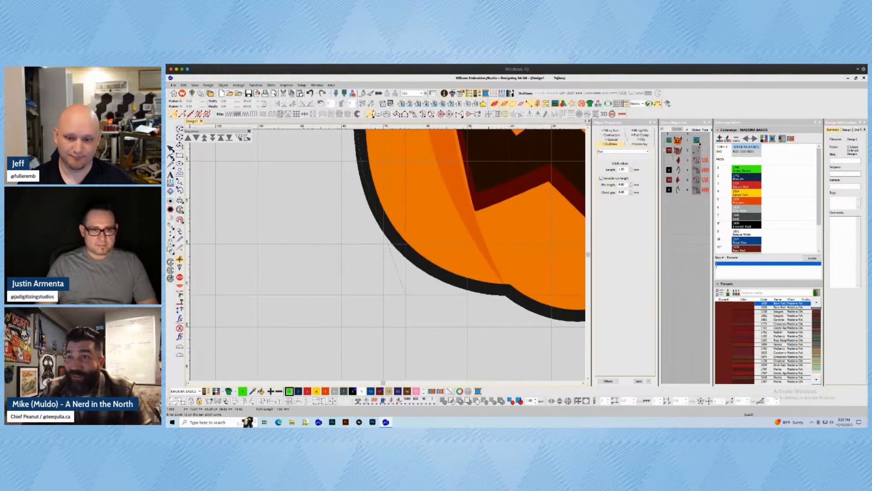
right_click(383, 222)
right_click(413, 255)
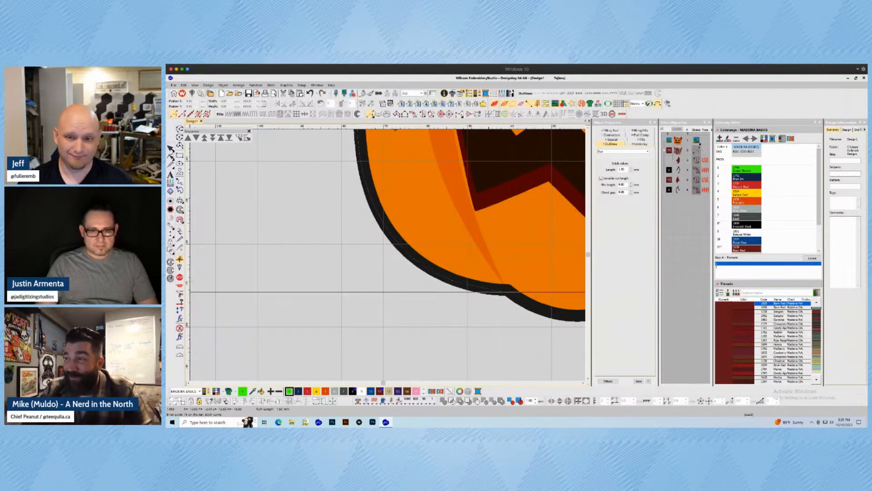
- Continue the run-stitch line through the first bottom notch and along the next lobe to the second notch, removing misplaced points
click(505, 292)
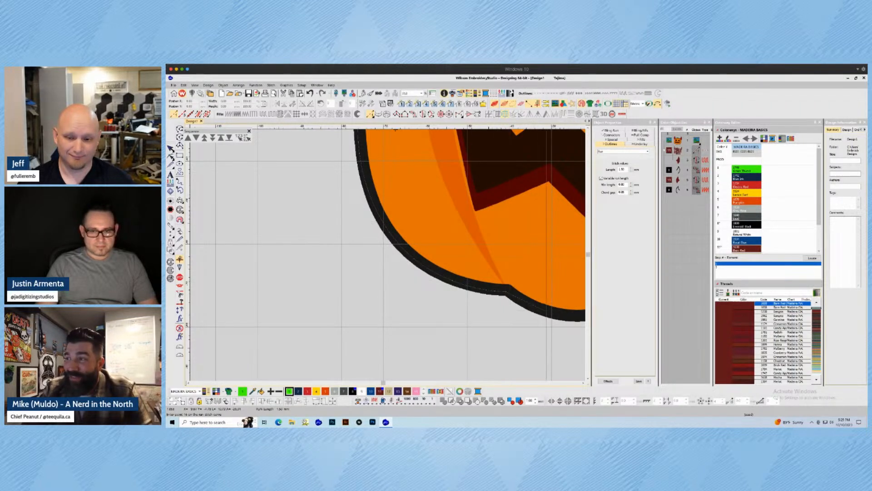
right_click(546, 313)
scroll(569, 314, up, 2)
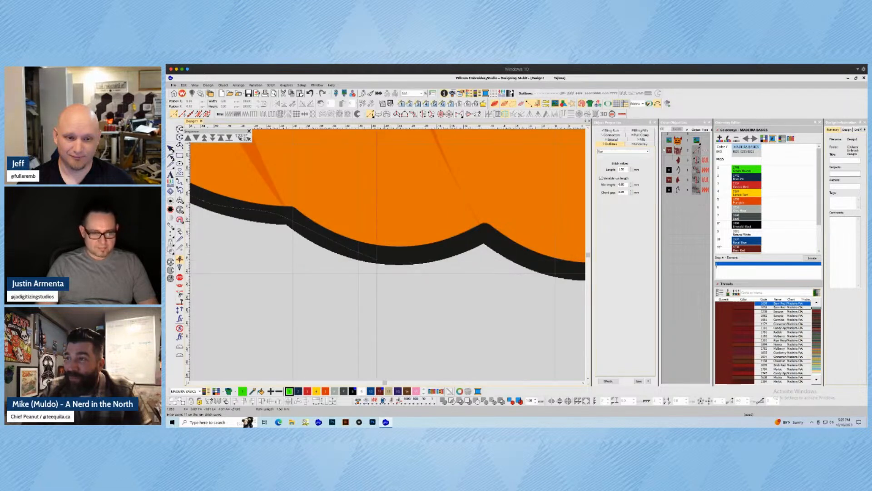
key(BackSpace)
key(BackSpace)
click(286, 218)
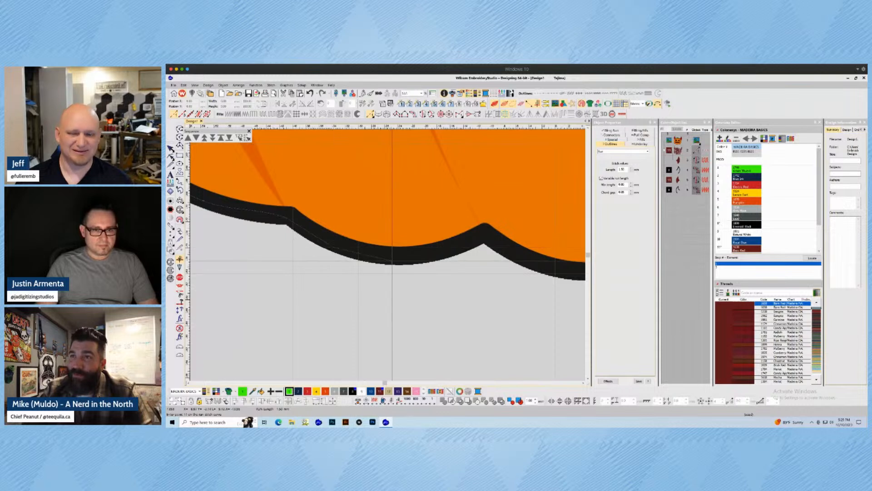
right_click(462, 250)
click(484, 237)
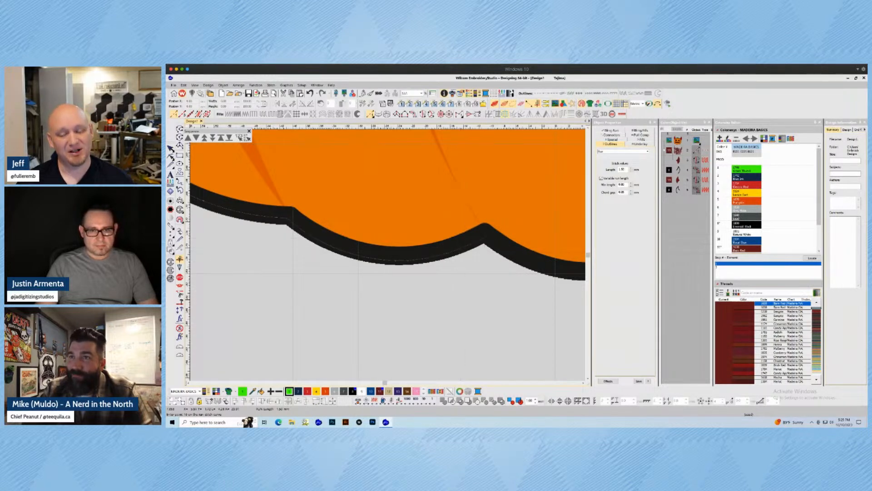
- Trace the run-stitch line with curve points along the following bottom lobe, ending with a corner point at the lower-right notch
scroll(522, 256, down, 1)
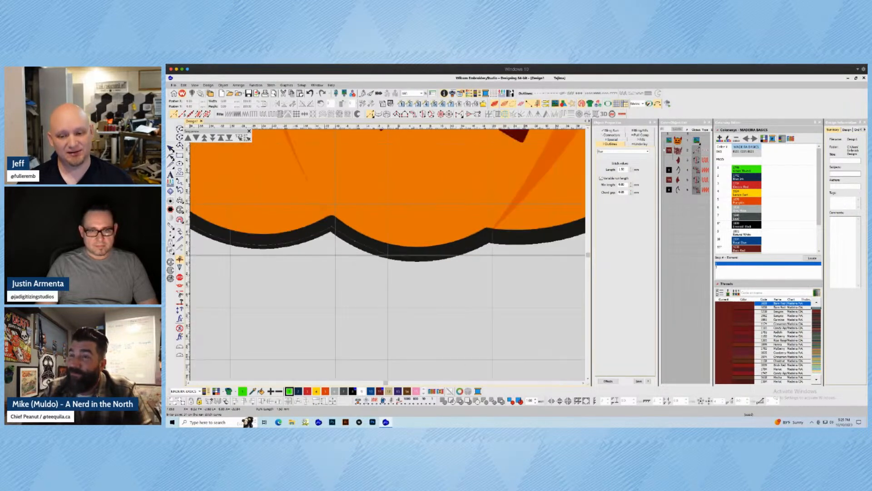
right_click(389, 254)
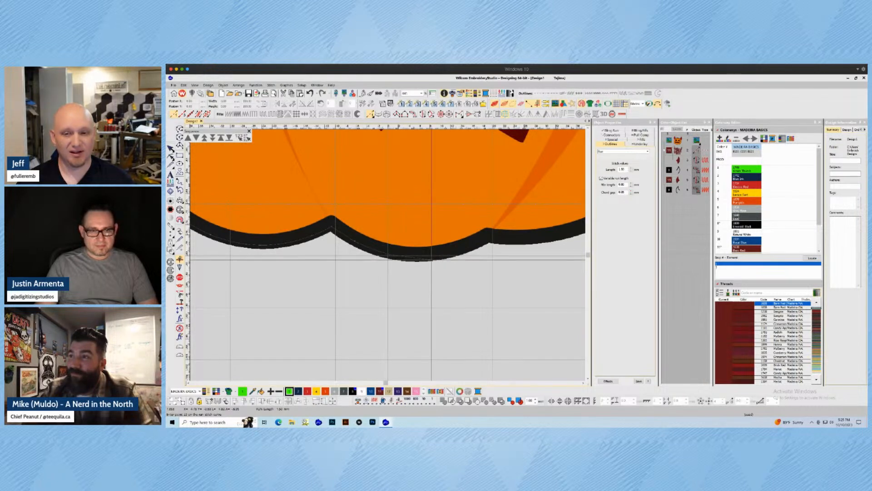
right_click(436, 255)
right_click(471, 246)
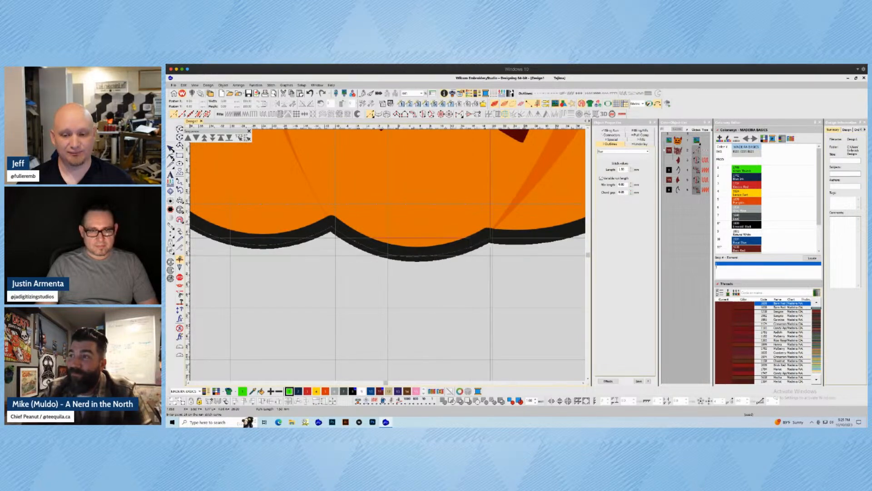
click(489, 237)
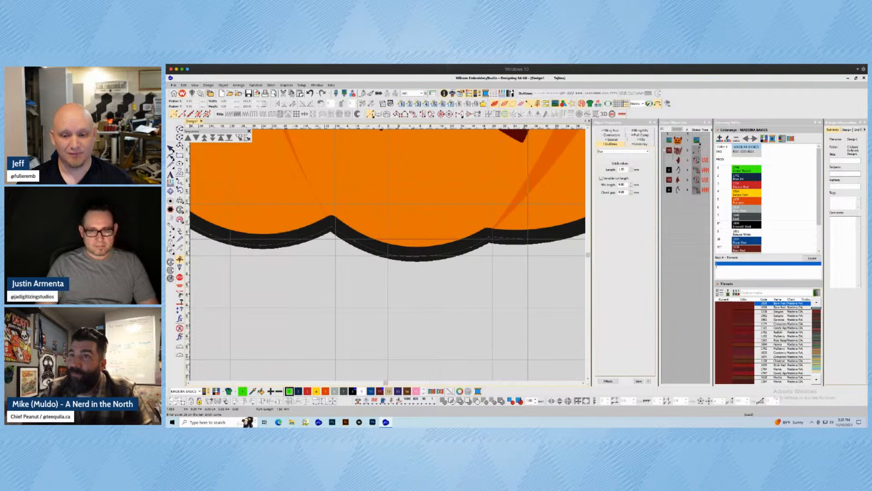
- Continue the run-stitch line with curve points around the pumpkin's lower-right curve and up its right side
scroll(554, 245, up, 1)
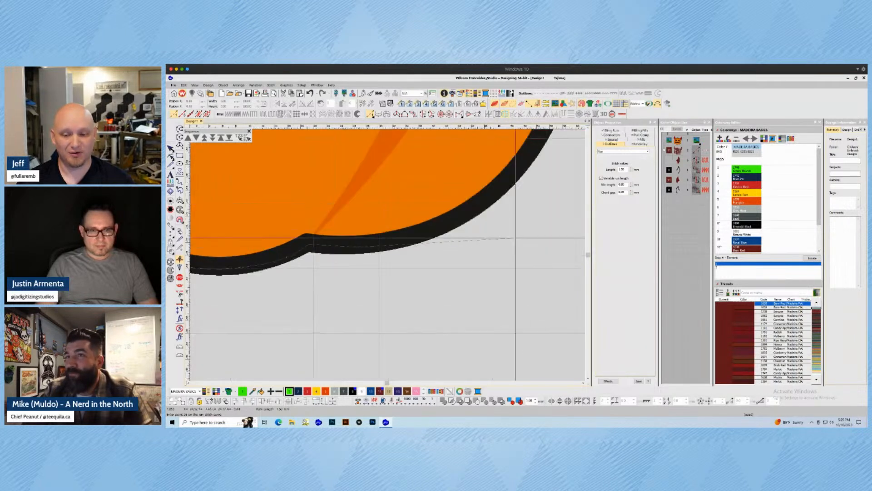
right_click(423, 235)
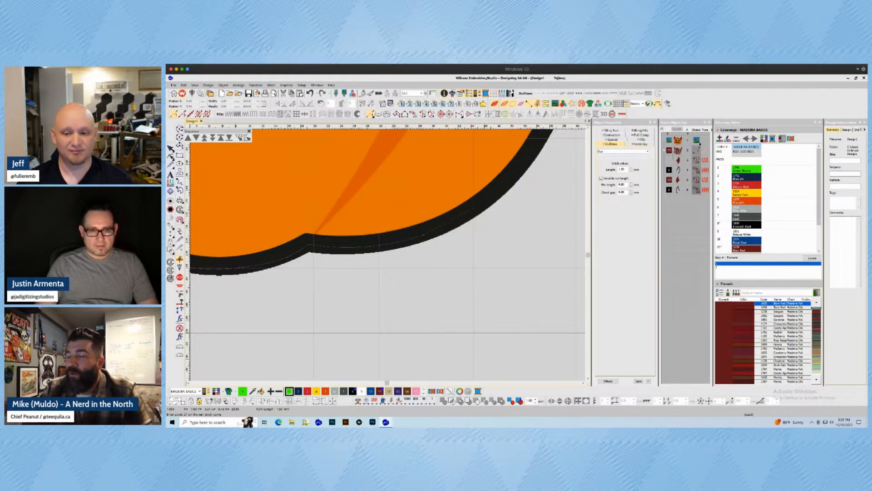
right_click(480, 208)
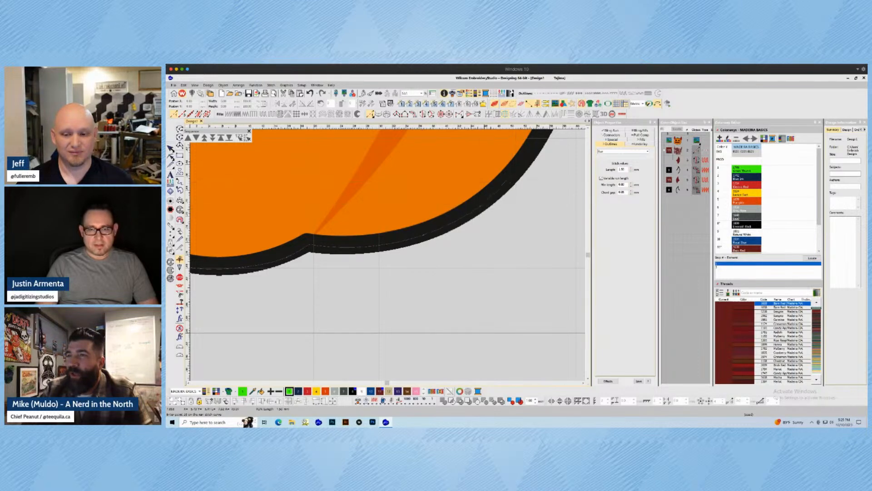
scroll(520, 164, down, 1)
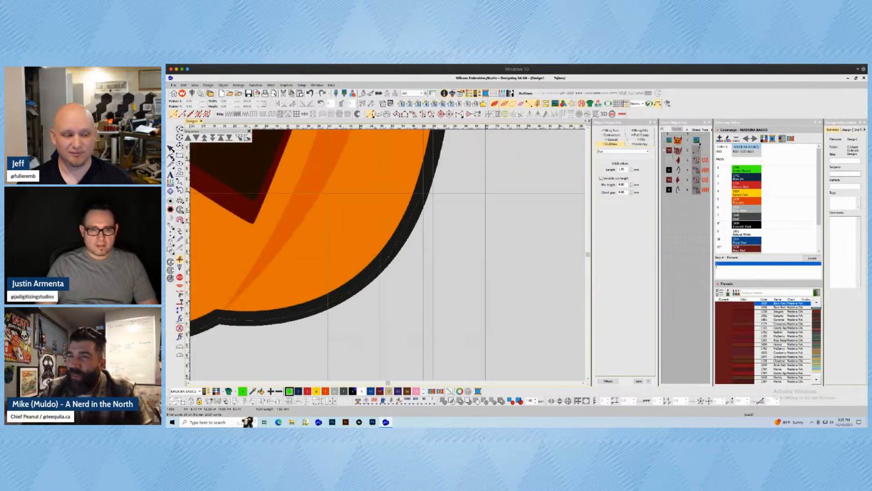
scroll(409, 176, up, 1)
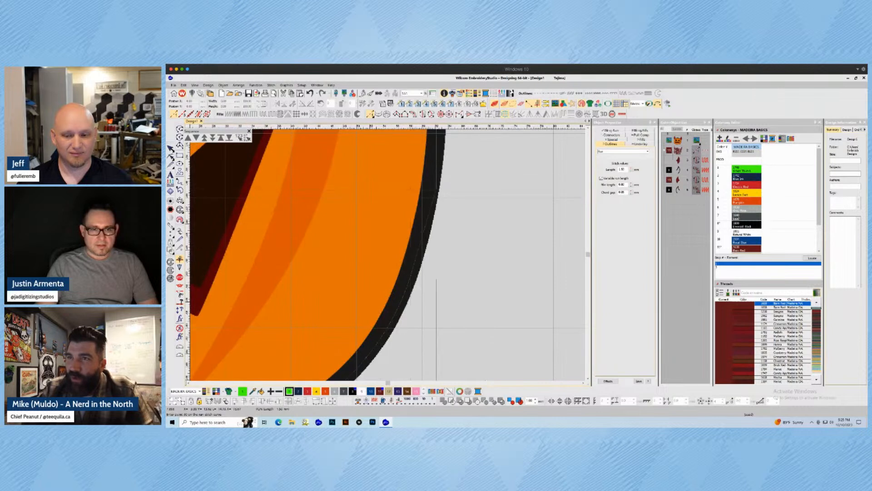
right_click(436, 179)
scroll(417, 173, up, 2)
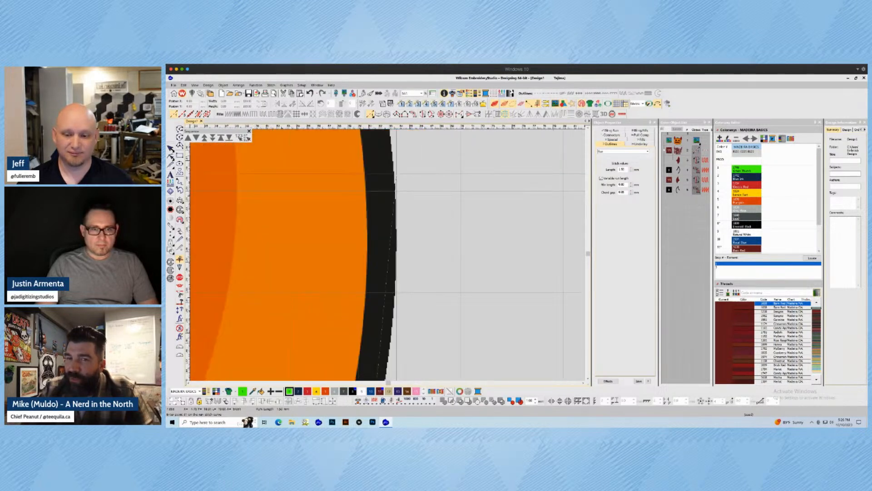
- Trace the run-stitch line along the black outline behind the right horn up to the horn's inner base
scroll(386, 157, down, 2)
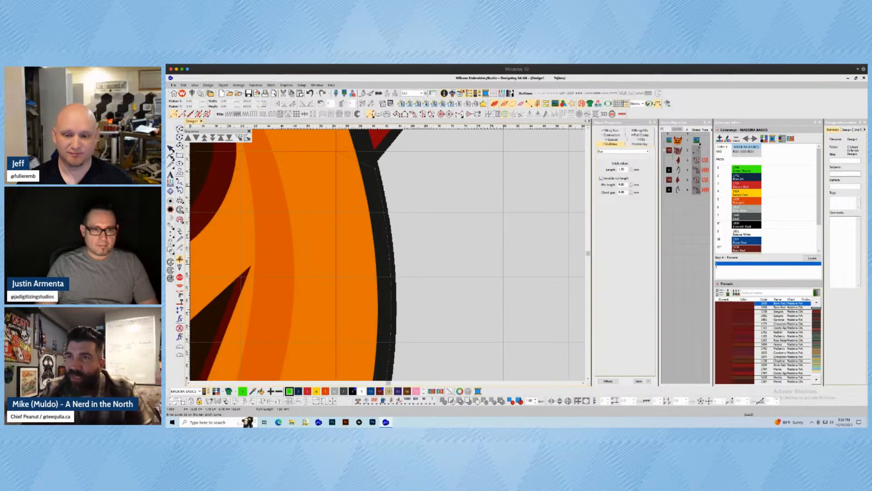
scroll(336, 151, down, 1)
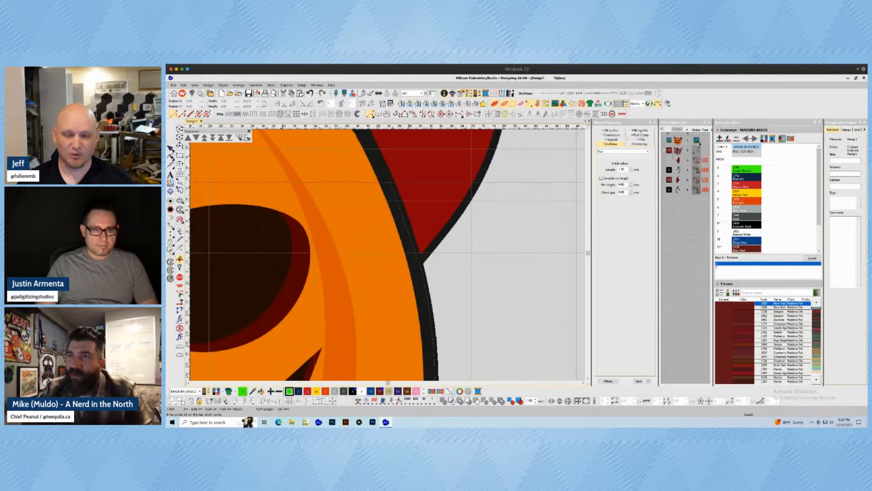
click(392, 181)
scroll(322, 151, down, 1)
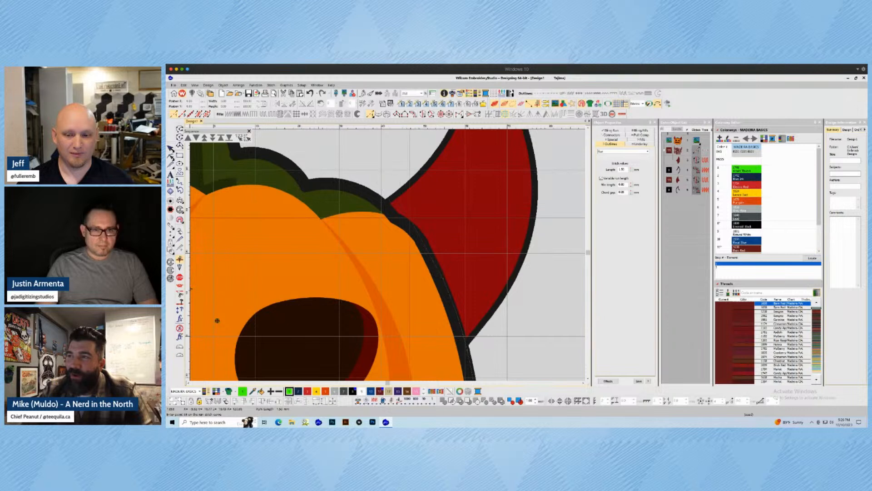
click(423, 239)
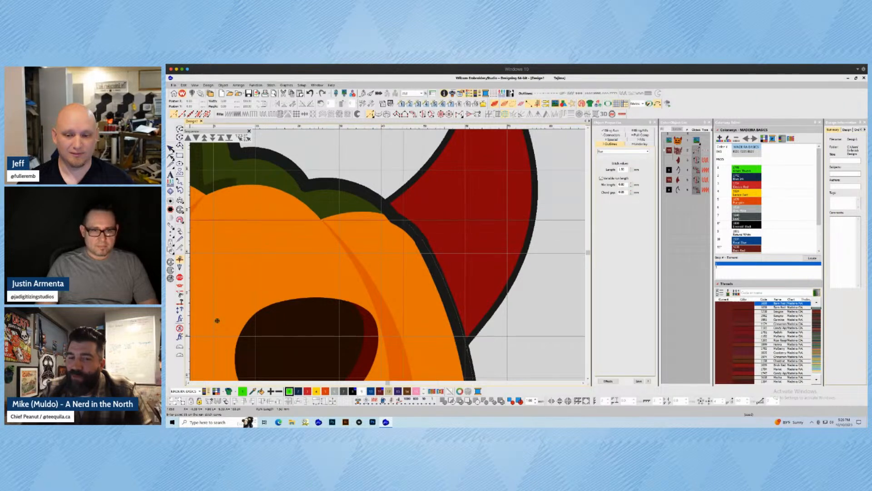
click(385, 207)
- Continue the run-stitch line just above the orange lobes beneath the leaves, from the right horn to the notch below the stem
right_click(352, 204)
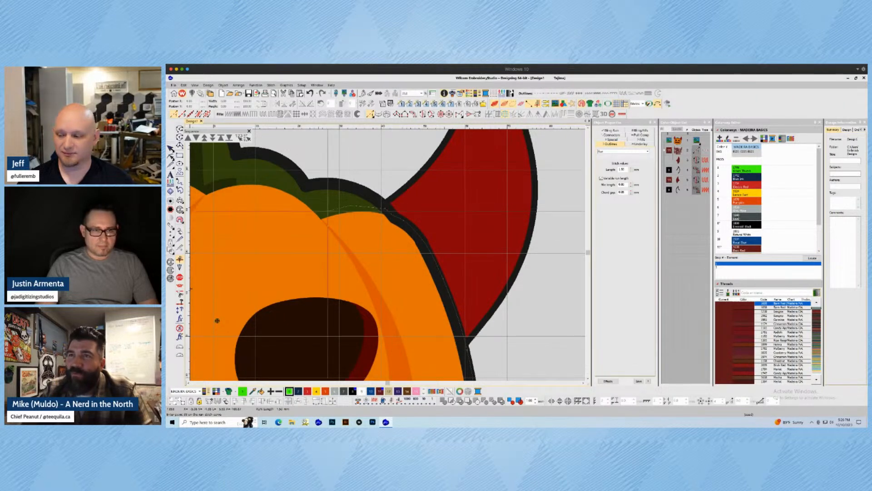
click(325, 209)
click(285, 183)
scroll(246, 182, down, 1)
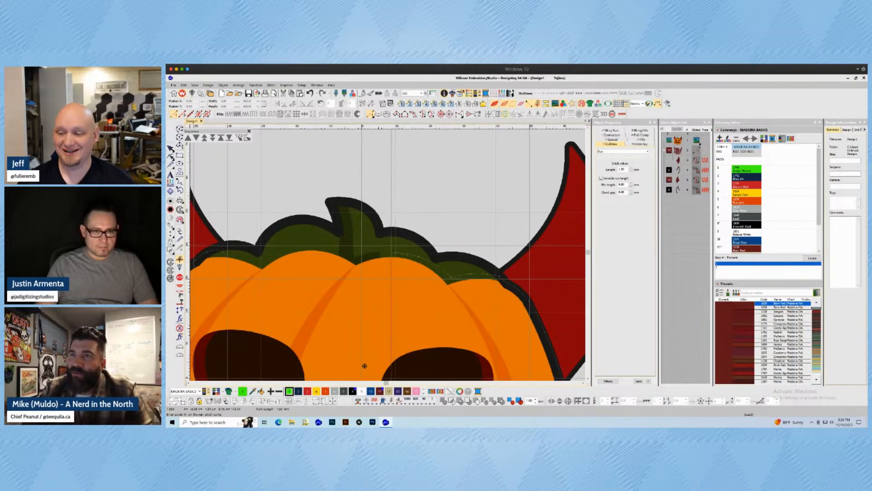
right_click(393, 253)
click(359, 258)
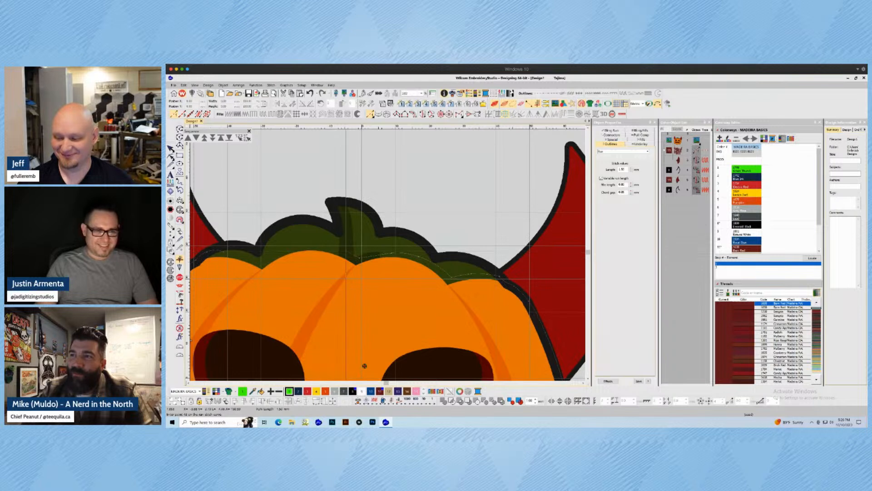
- Trace the remaining top lobes from the stem toward the left horn and finish the run-stitch pumpkin outline
right_click(345, 251)
right_click(304, 247)
right_click(270, 257)
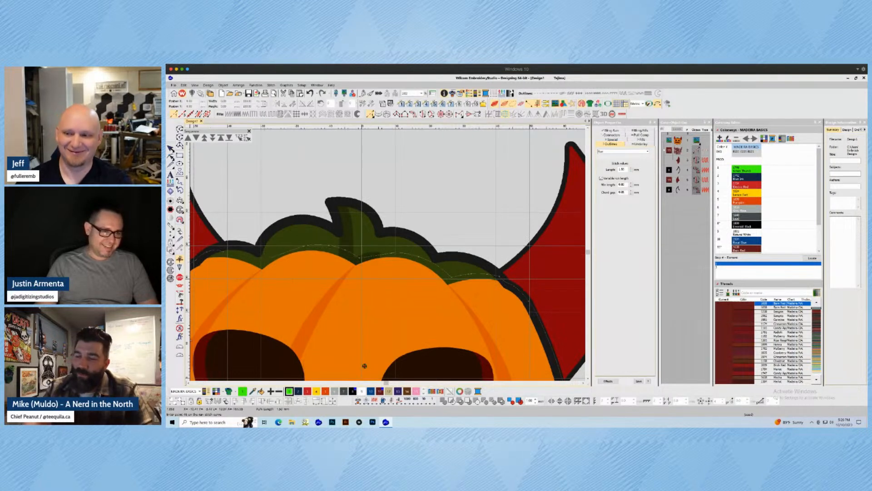
click(259, 262)
right_click(239, 253)
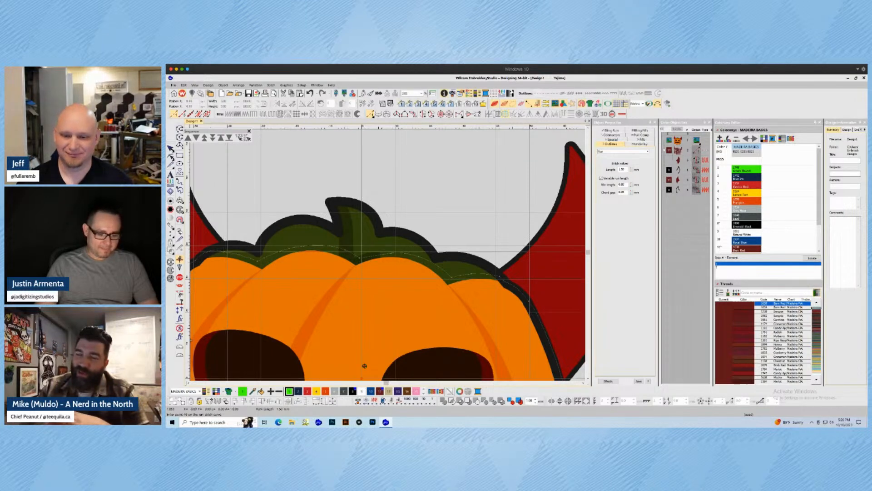
key(Return)
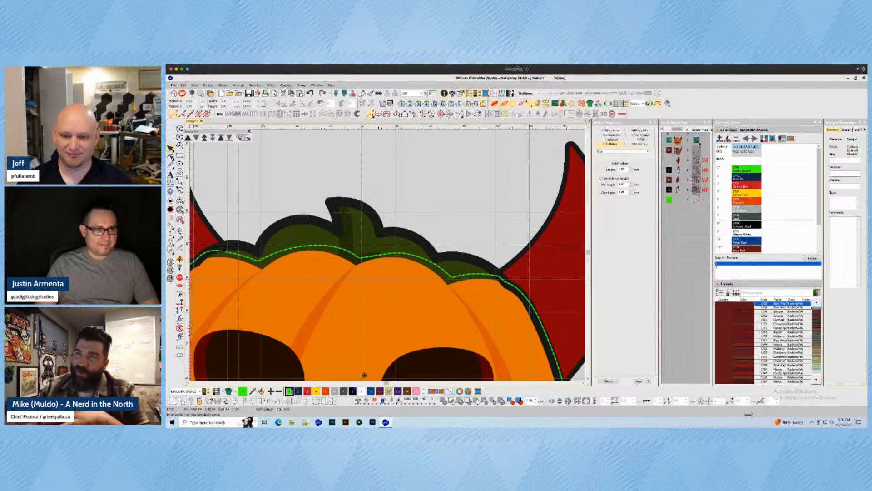
- Change the stitch length of the finished green pumpkin outline
scroll(327, 253, down, 2)
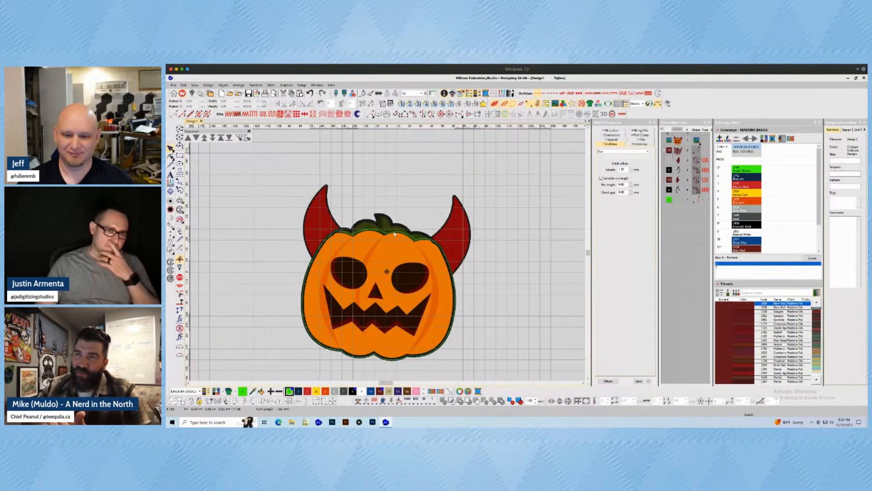
click(394, 234)
double_click(626, 169)
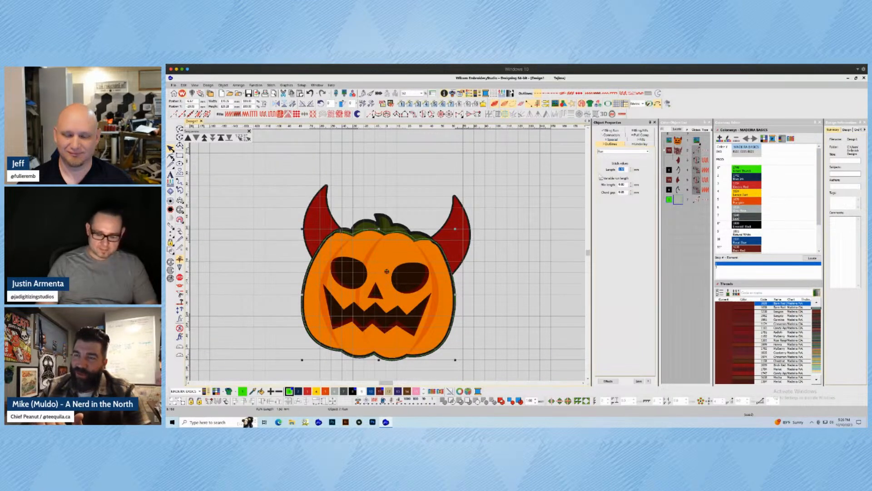
click(516, 241)
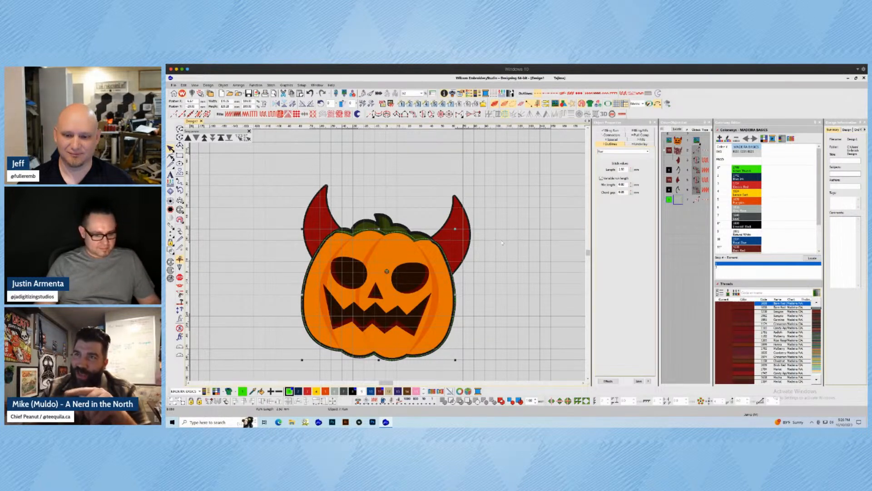
- Duplicate the pumpkin outline in place and recolor the copy yellow
key(ctrl+c)
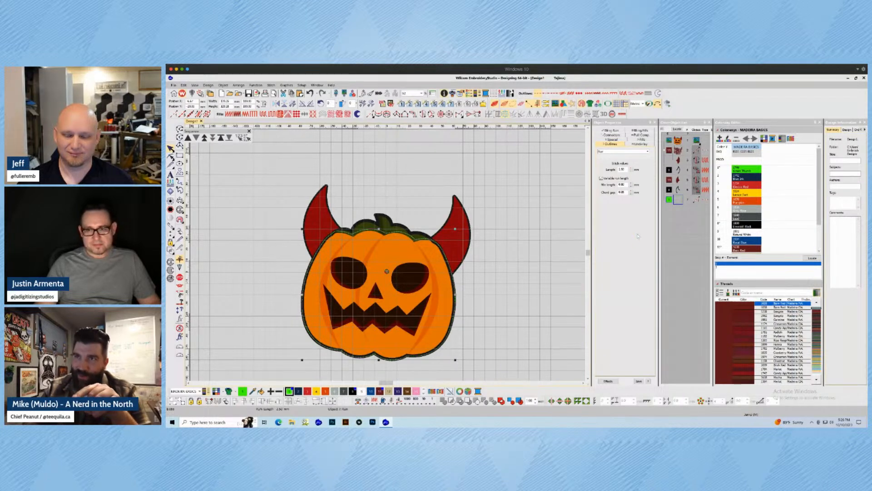
key(ctrl+v)
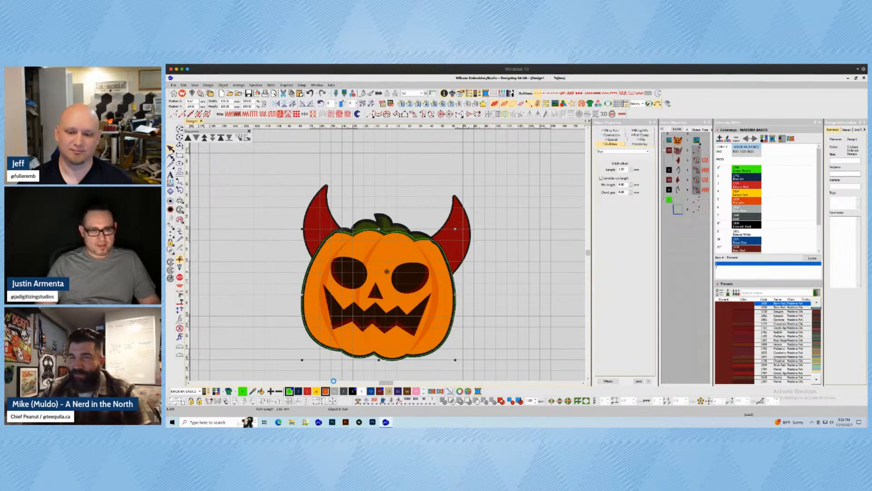
click(324, 392)
click(479, 314)
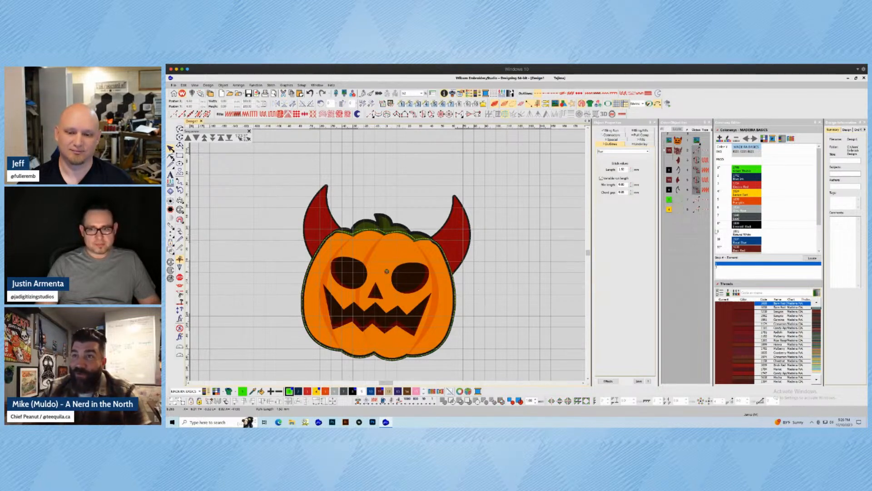
- Clear the green thread's code, rename the color TRACE LINE, and advance to the red thread's settings
double_click(742, 168)
drag(504, 243, 464, 244)
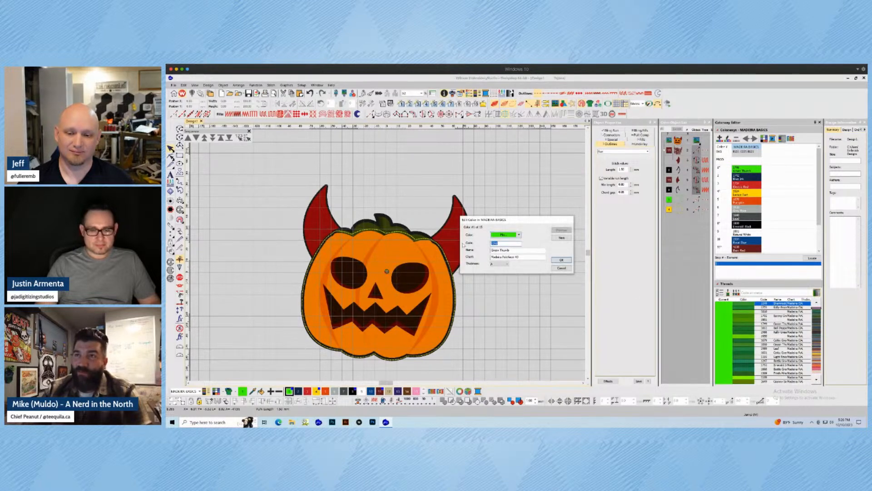
key(BackSpace)
key(Tab)
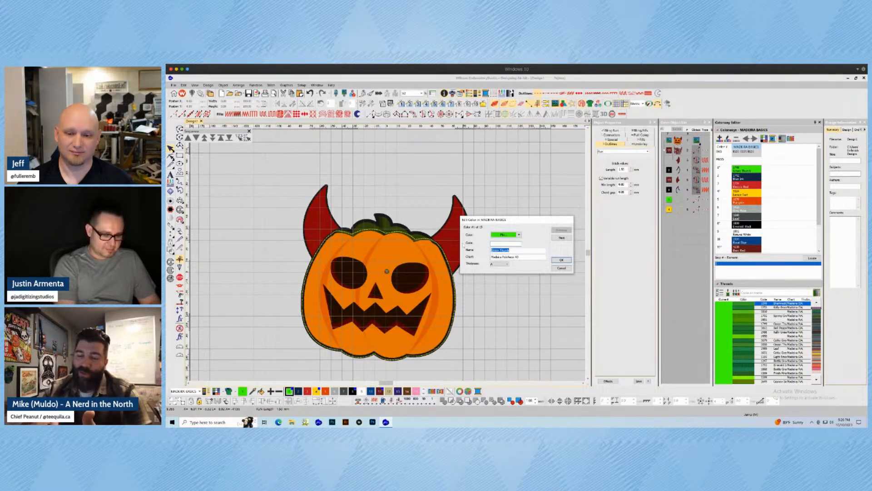
text(TBA)
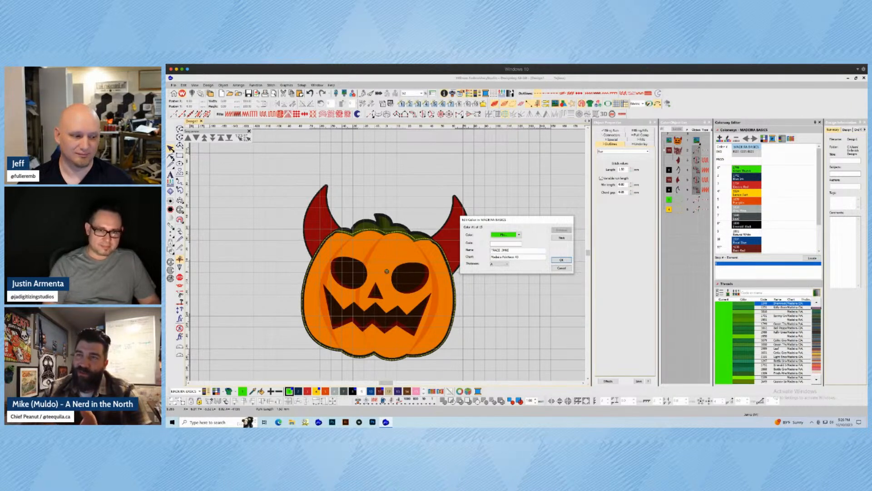
text(LINE)
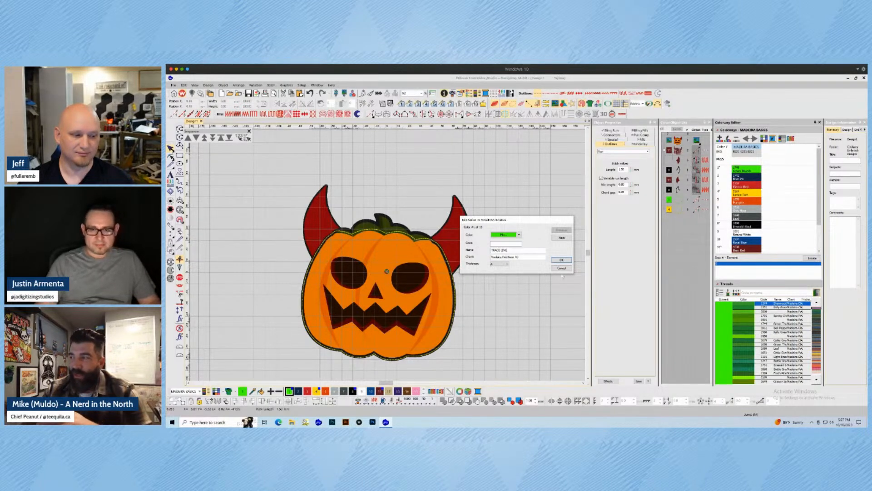
click(562, 238)
click(562, 238)
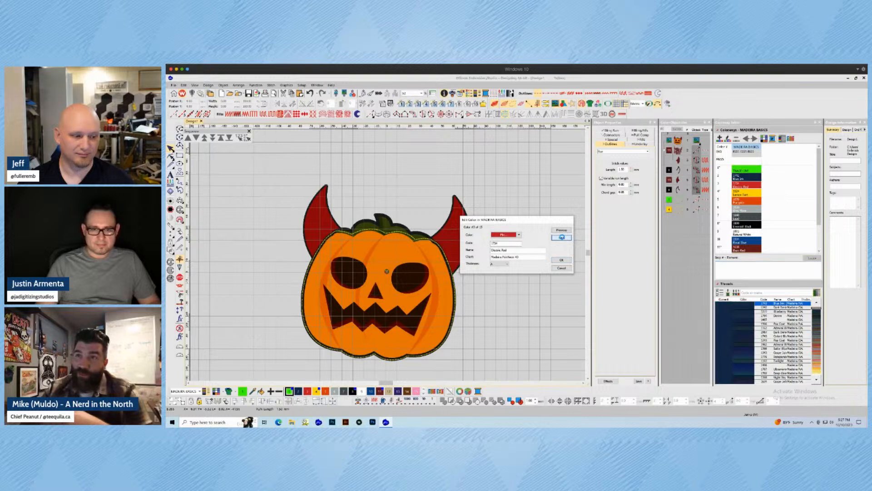
- Advance to the yellow thread, clear its code, and rename the color CUT LINE
click(562, 238)
key(BackSpace)
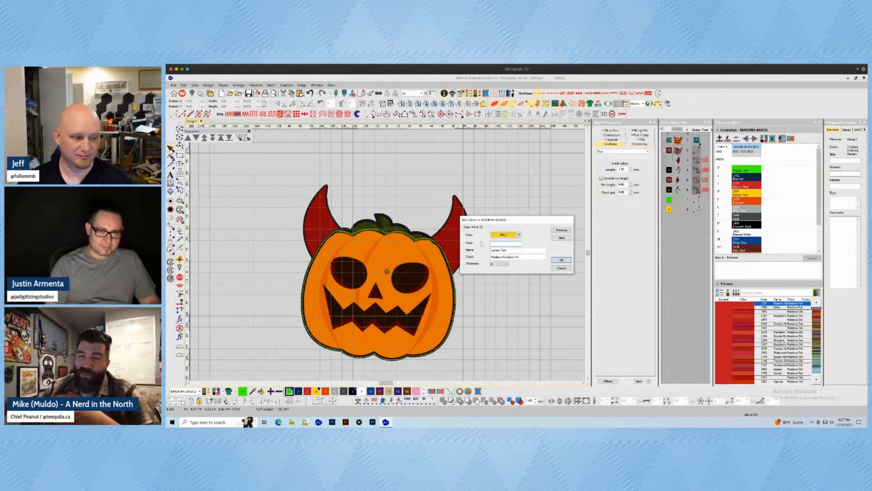
text(CUT)
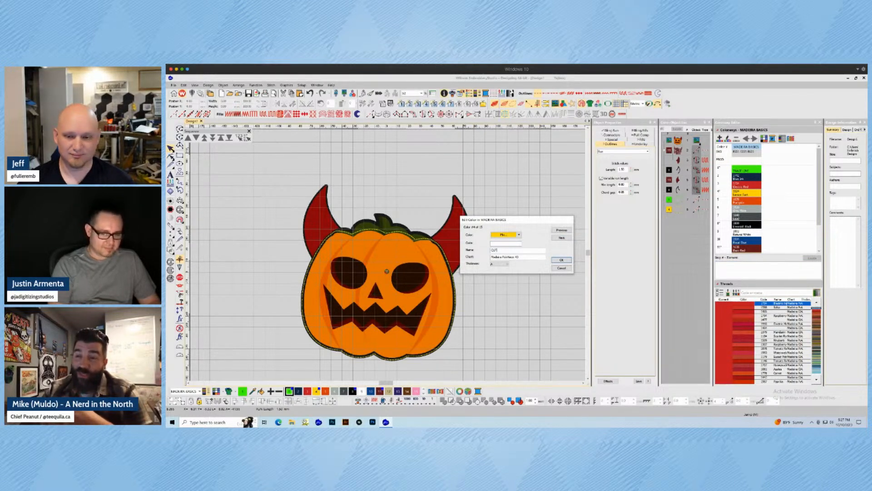
text( LINE)
key(BackSpace)
key(BackSpace)
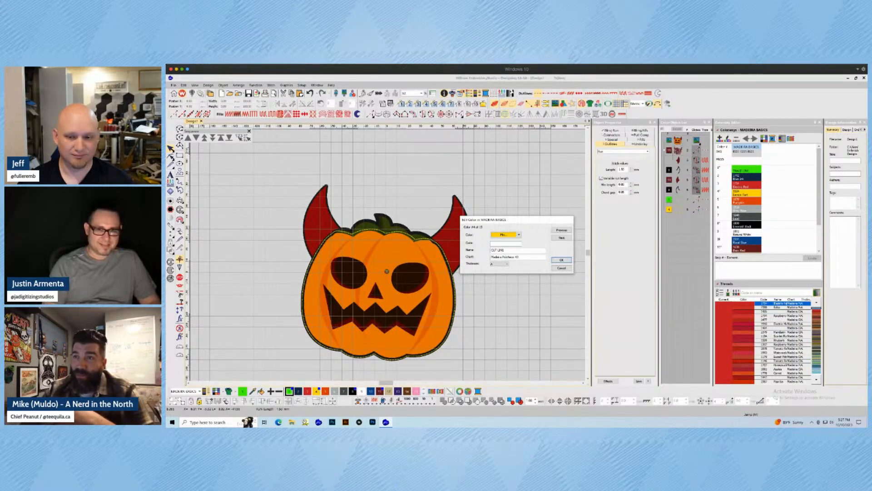
key(Return)
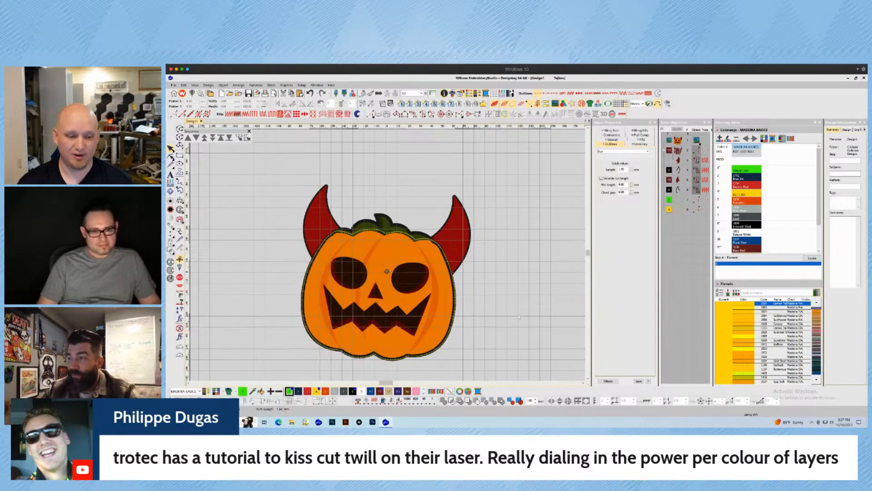
- Duplicate the yellow pumpkin outline in place
mouse_move(386, 422)
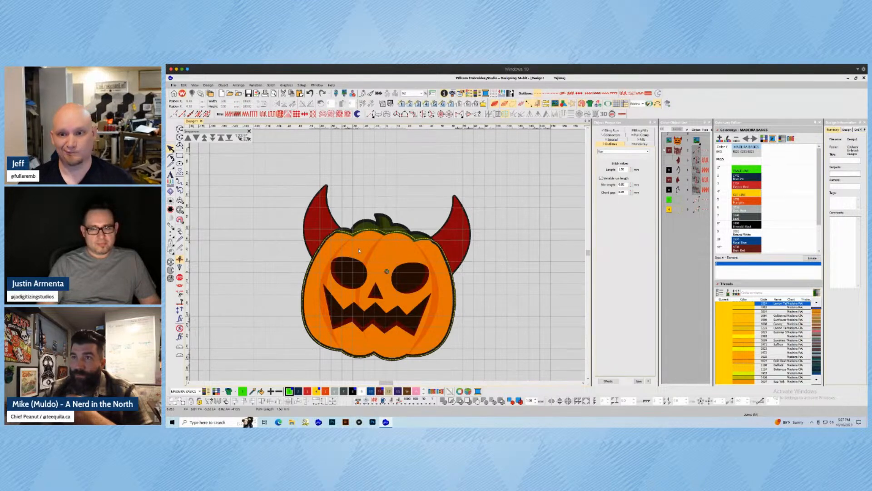
scroll(359, 250, up, 1)
click(678, 210)
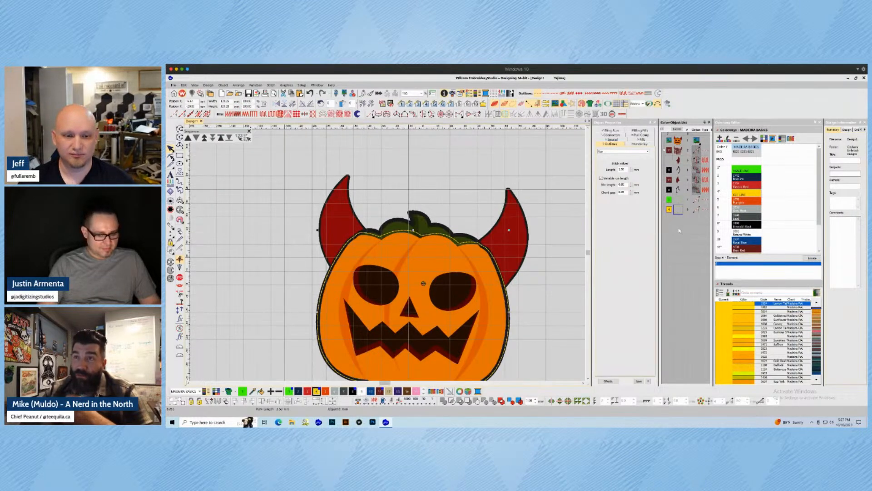
key(ctrl+d)
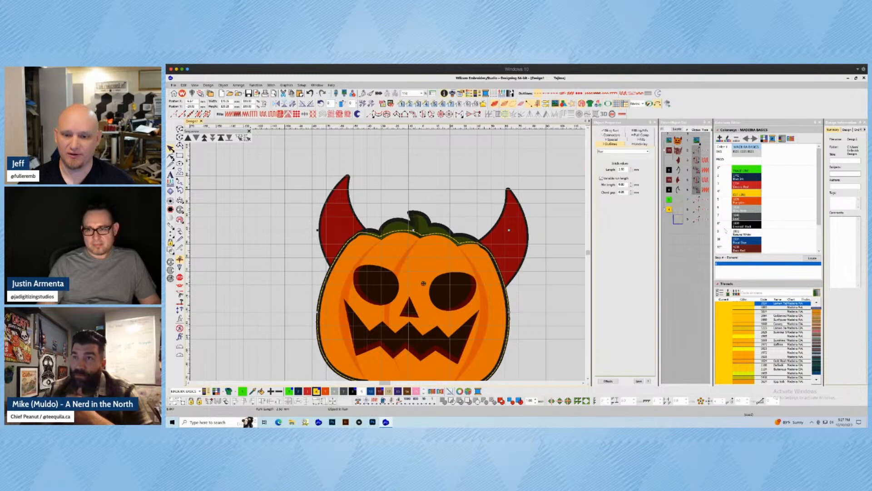
- Rename the orange Pumpkin thread TACK DOWN and clear its code
double_click(746, 203)
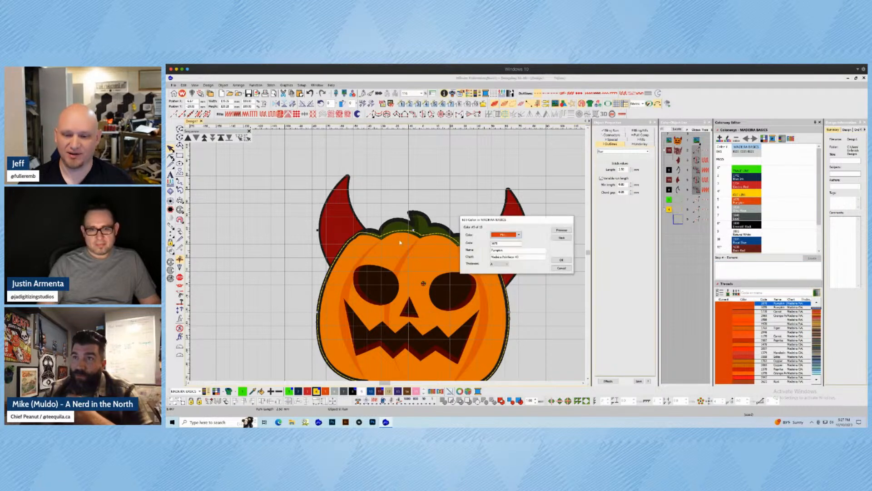
double_click(502, 244)
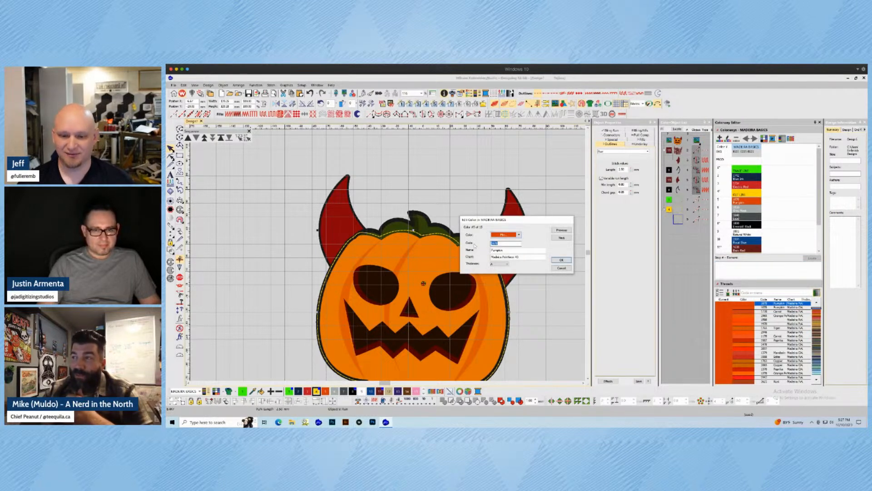
text(-)
key(Tab)
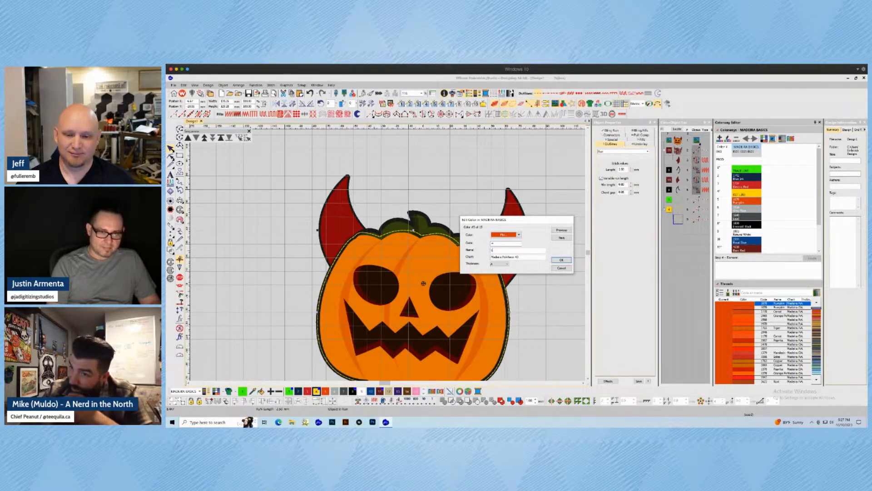
text(TACK DWN)
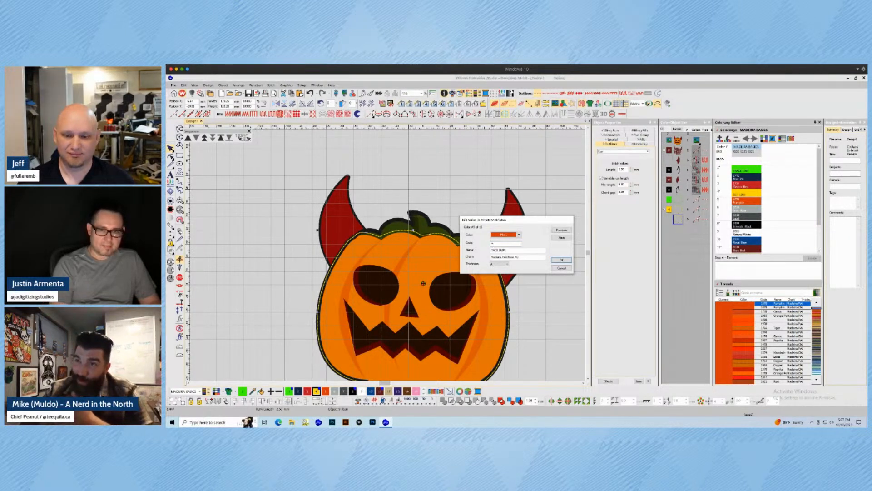
key(BackSpace)
key(BackSpace)
text(OWN)
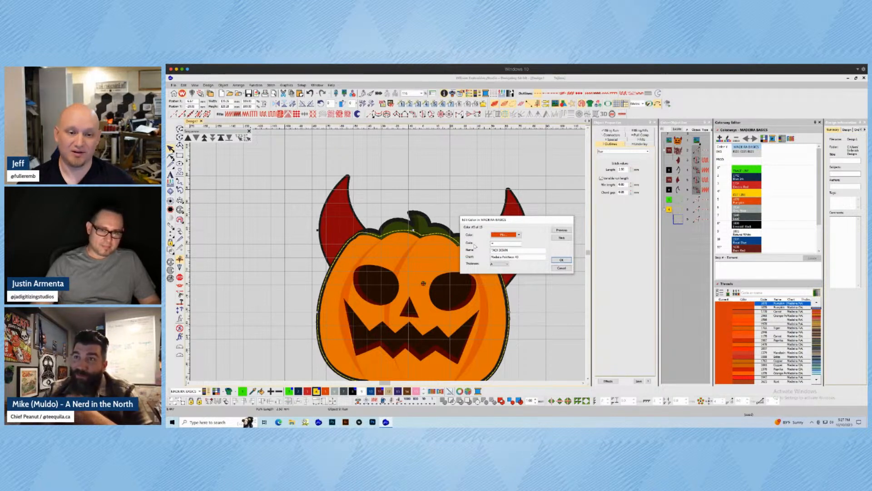
drag(498, 243, 486, 246)
key(BackSpace)
click(562, 260)
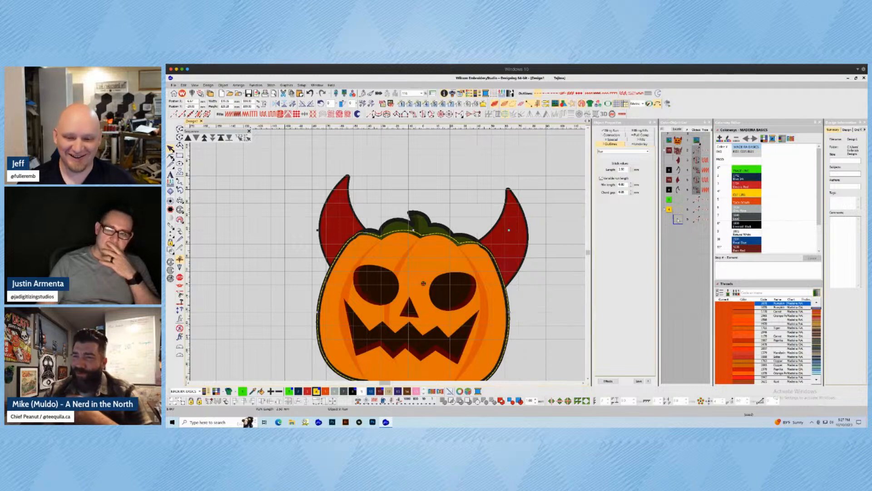
- Recolor the duplicated pumpkin outline with the orange tack-down thread and convert its run stitch to a zigzag
click(326, 391)
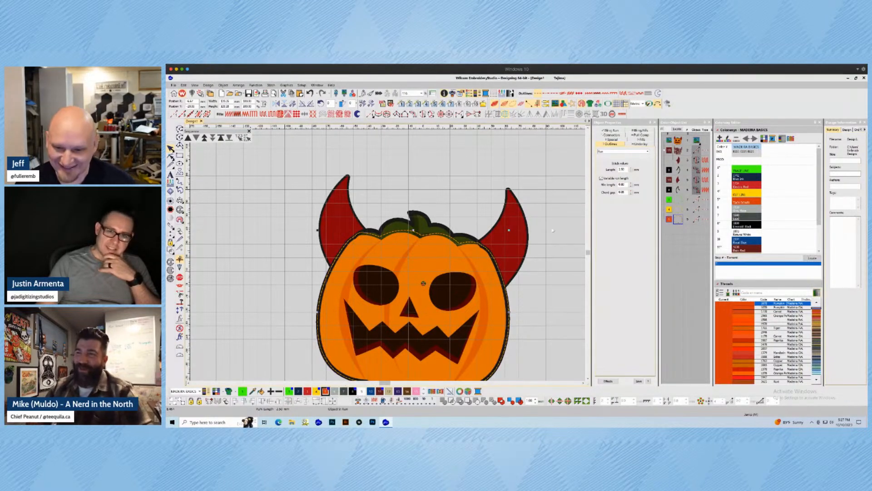
click(623, 152)
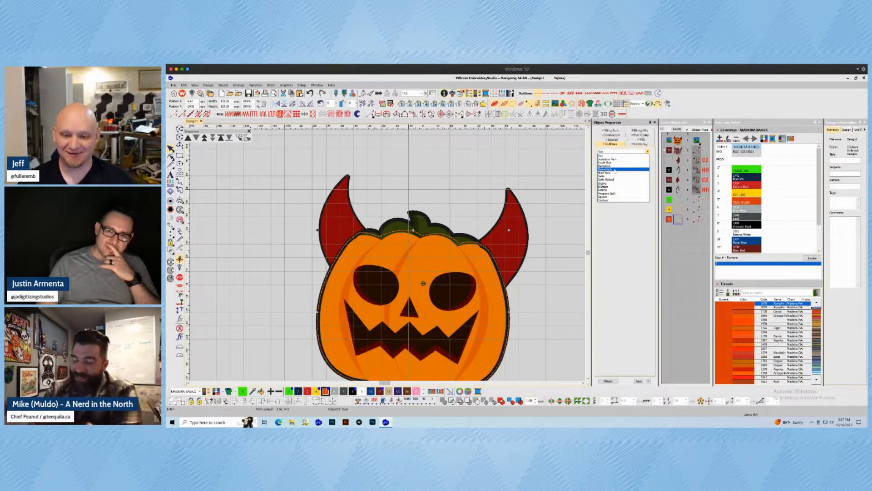
click(615, 169)
scroll(489, 301, up, 1)
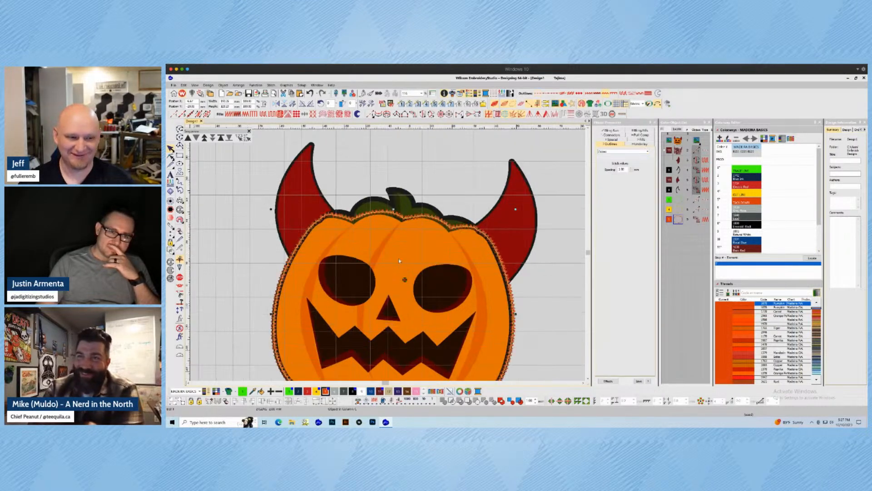
scroll(399, 261, up, 1)
- Set the column width of the orange zigzag outline to 2.8 mm
click(639, 143)
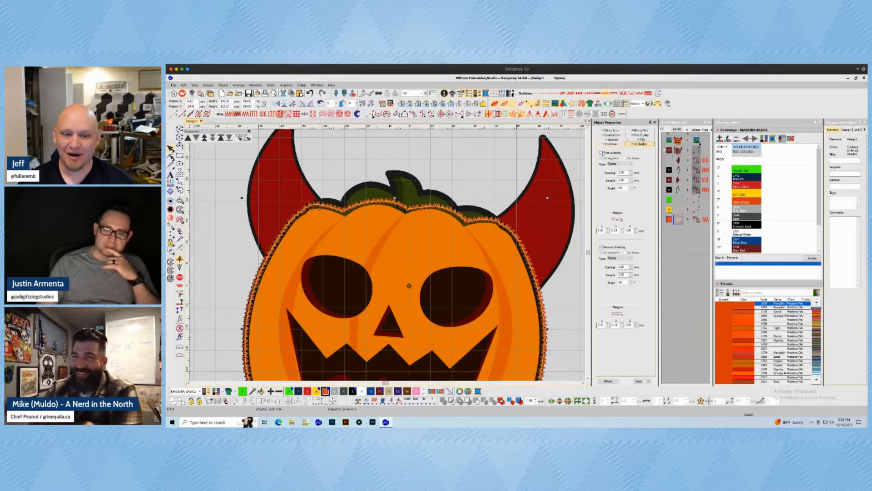
click(612, 139)
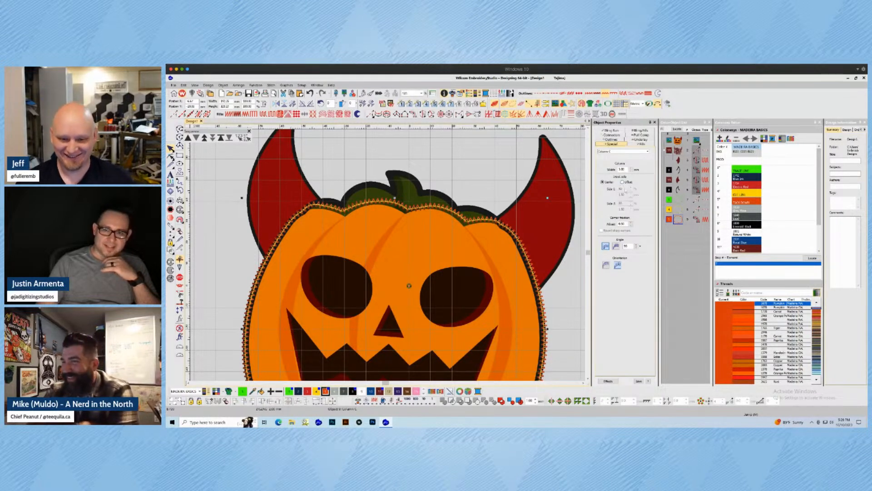
double_click(622, 170)
text(2)
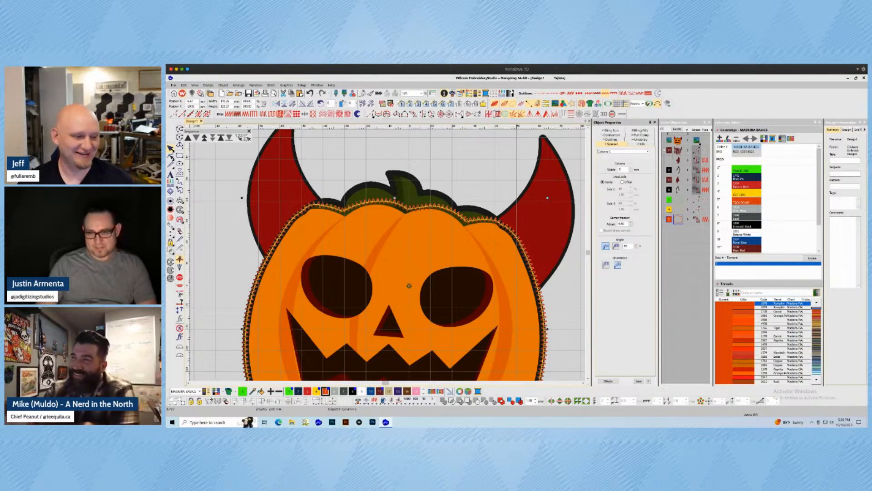
text(.8)
key(Return)
- Offset the zigzag column with 25% on side 1 and 75% on side 2, and check its placement along the pumpkin edge
click(623, 182)
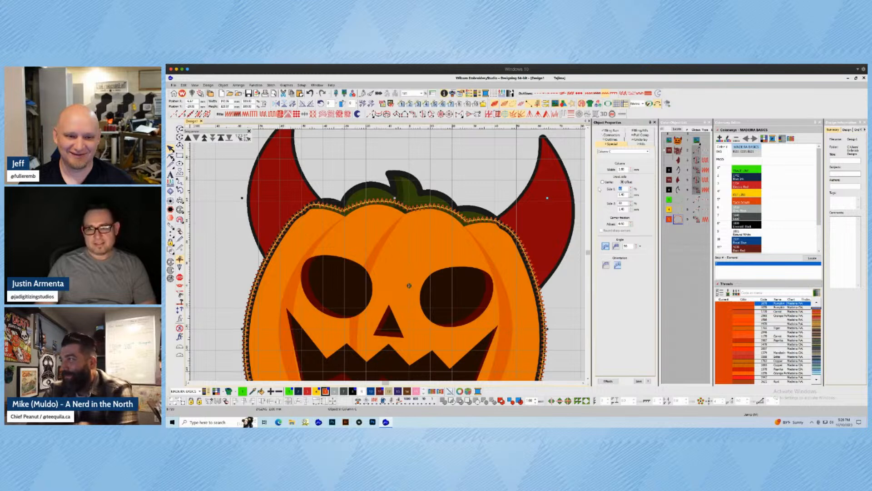
text(75)
key(Return)
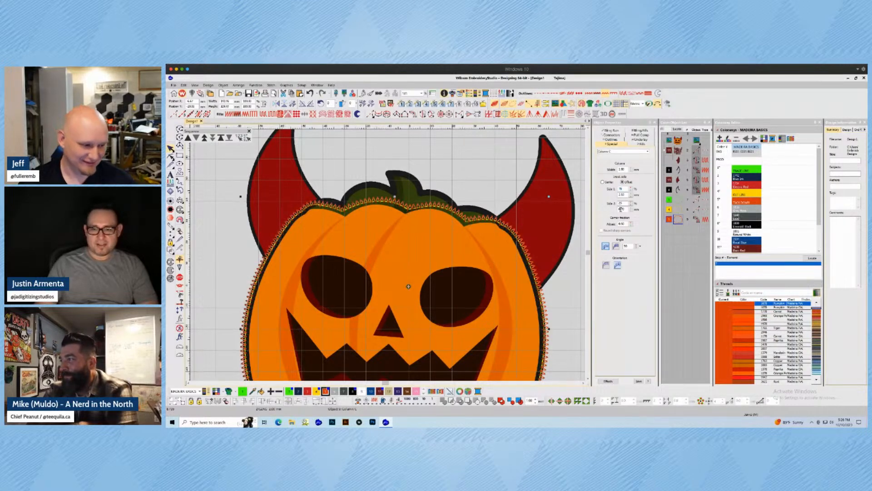
double_click(622, 203)
key(Return)
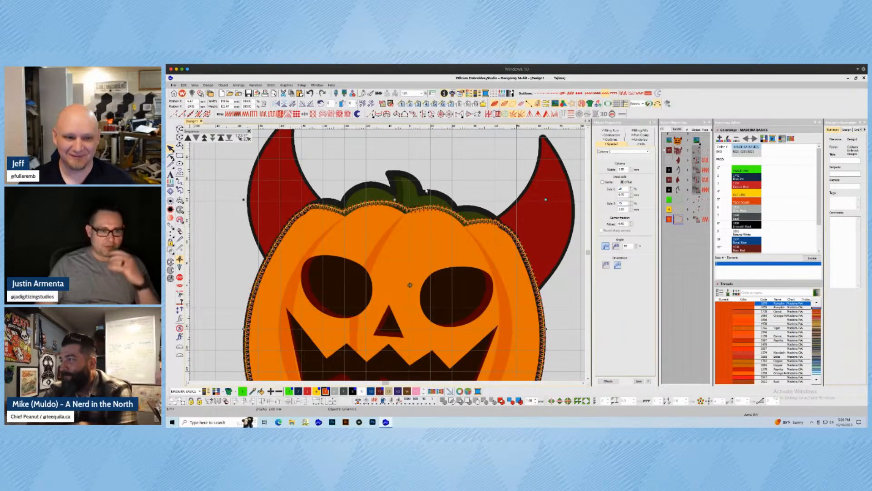
key(Escape)
scroll(339, 220, up, 2)
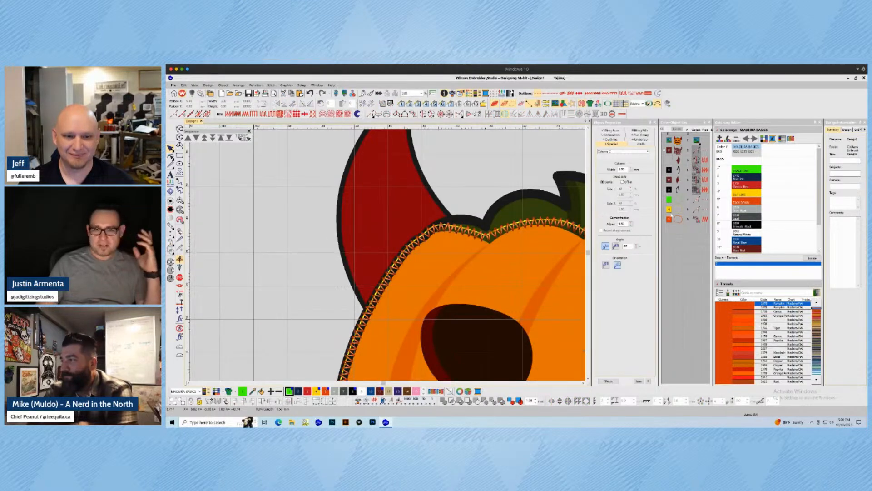
scroll(484, 258, down, 1)
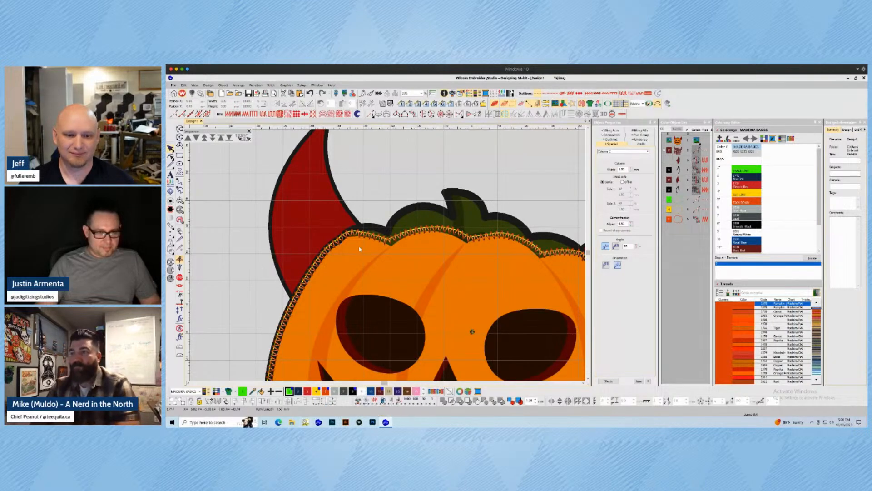
key(super+Tab)
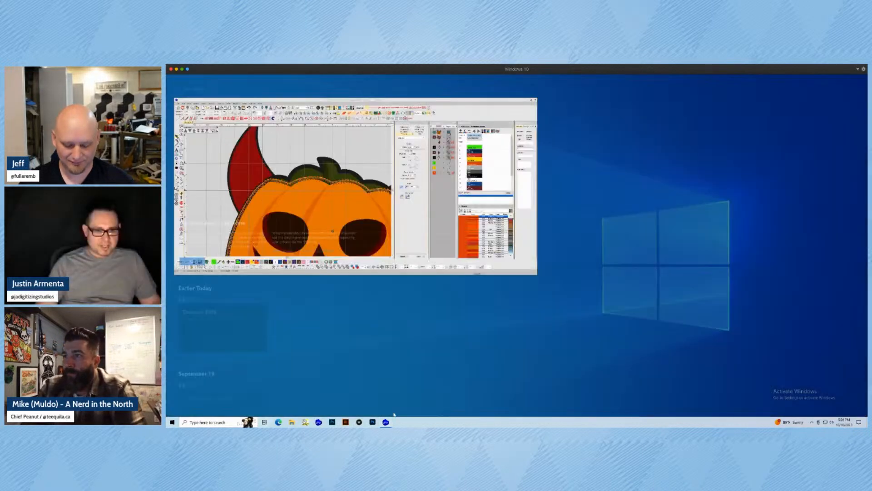
key(super+Tab)
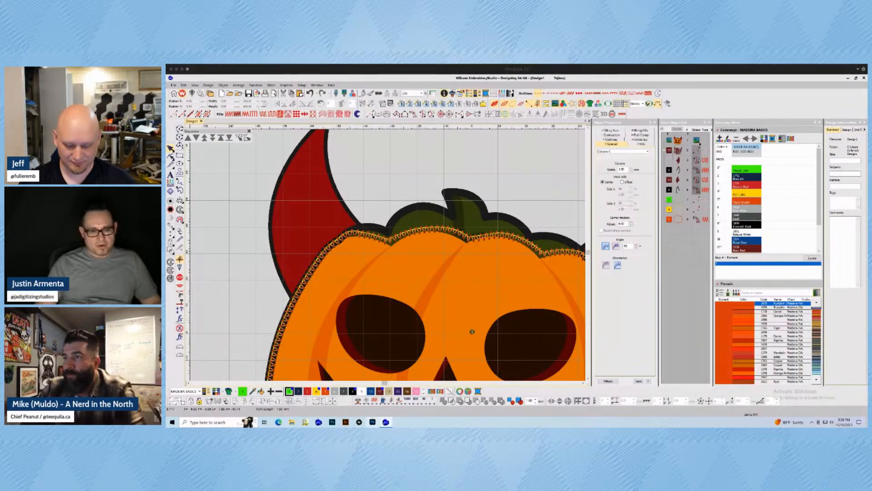
click(633, 267)
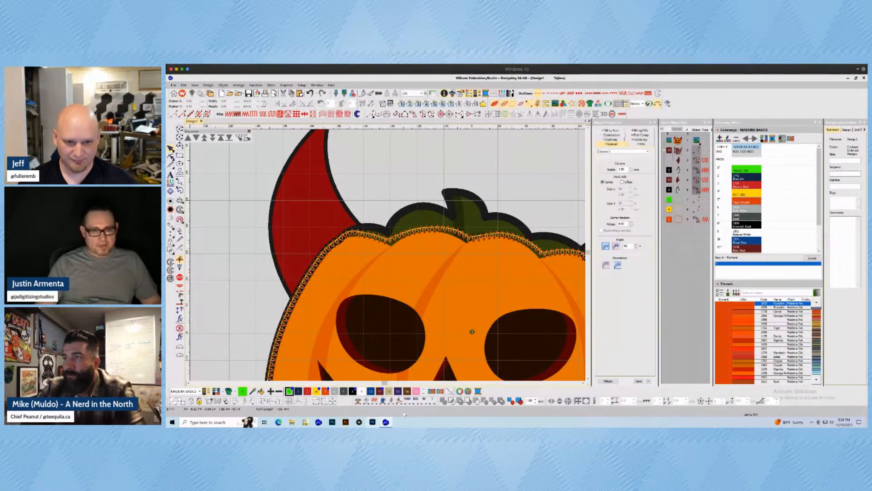
- Hide the yellow cut line and orange tack-down outlines, leaving the green trace line displayed
click(675, 200)
click(676, 210)
ctrl+click(677, 219)
right_click(676, 210)
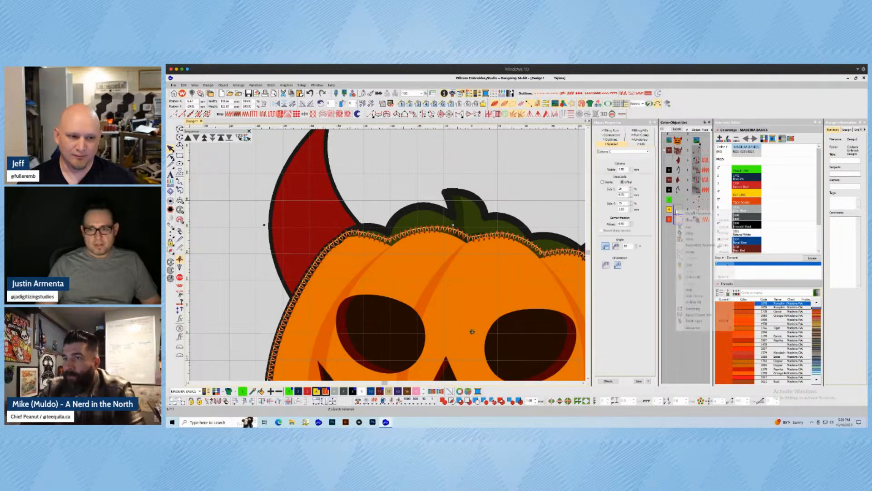
click(690, 289)
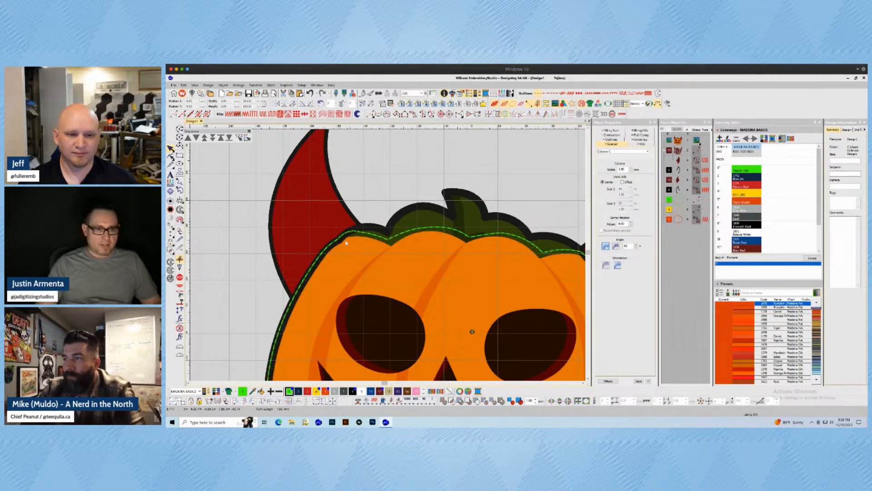
- Examine the green trace line around the pumpkin's edge, close up and as a whole
scroll(386, 274, down, 3)
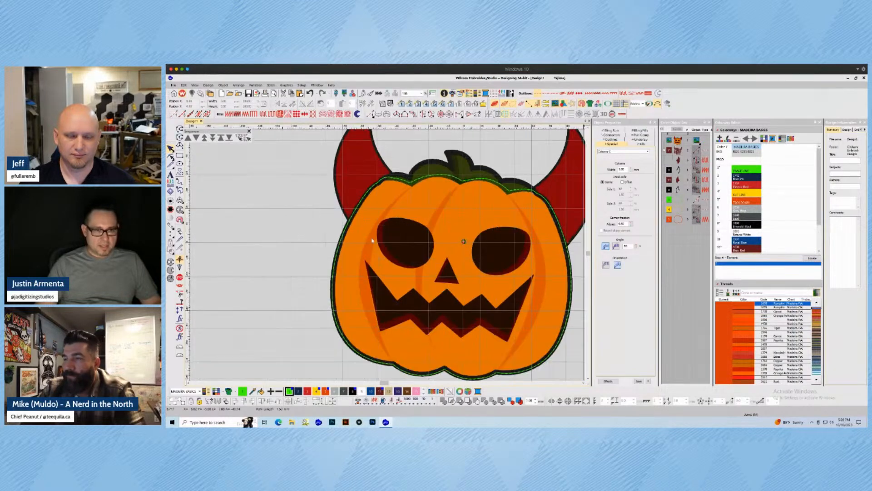
scroll(328, 242, up, 3)
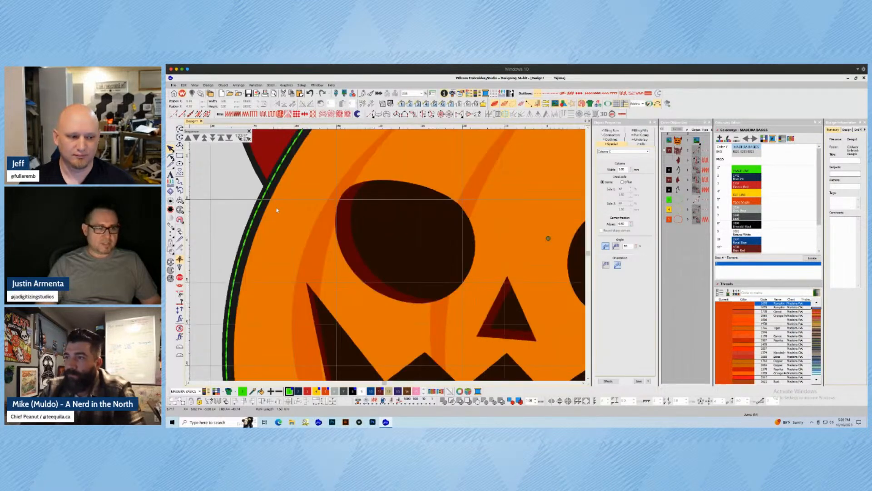
scroll(278, 199, down, 1)
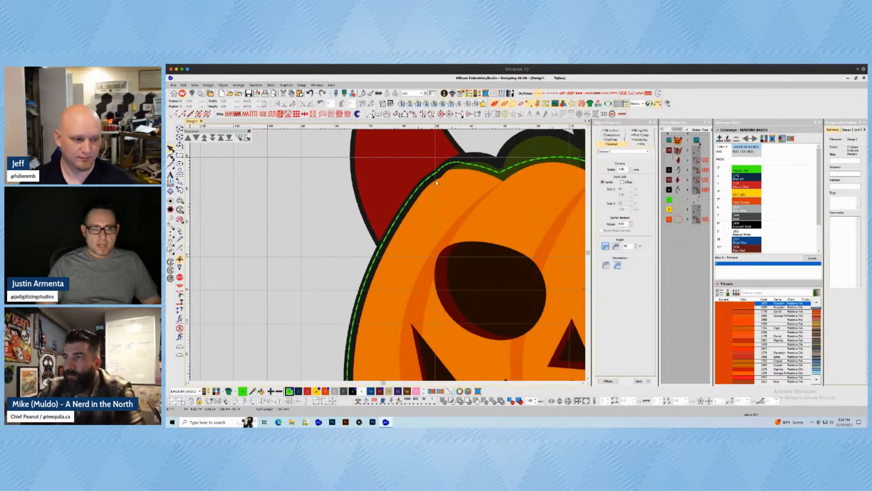
scroll(370, 324, down, 1)
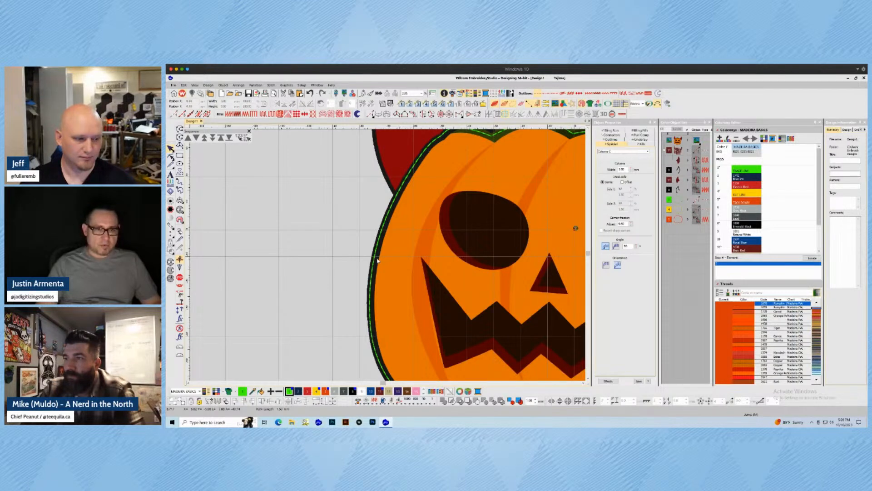
scroll(381, 241, down, 1)
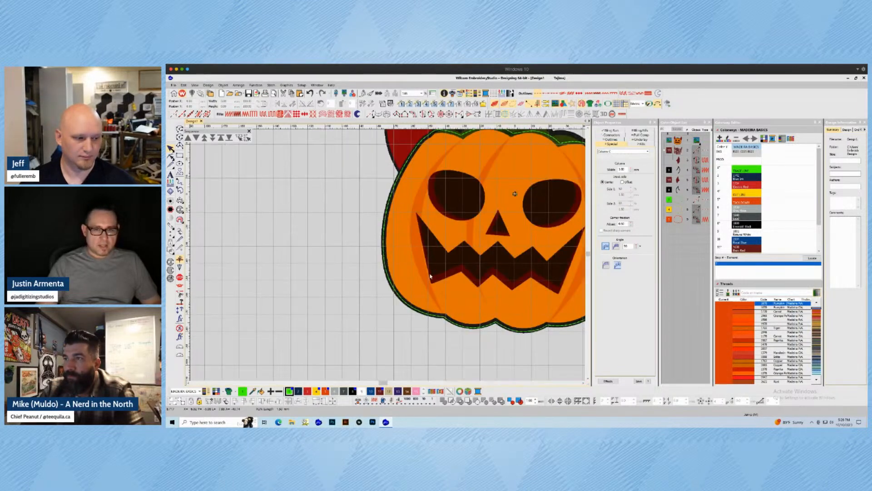
scroll(413, 206, up, 1)
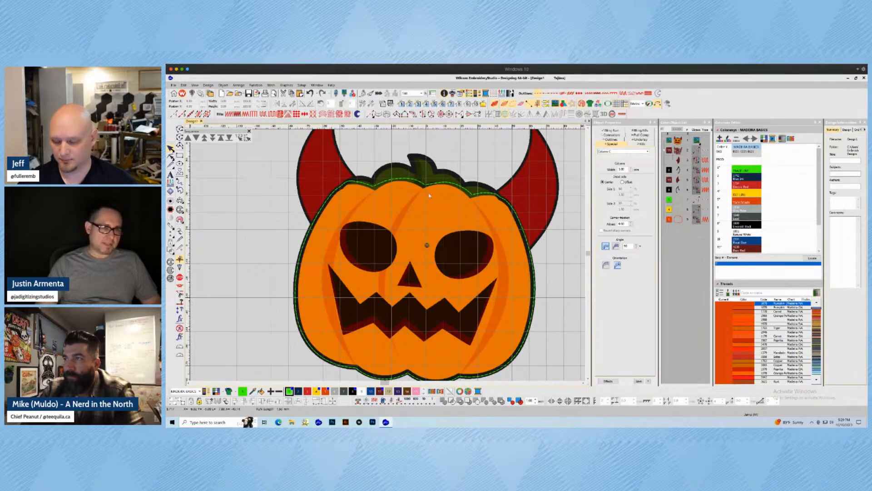
- Inspect the reshape points of the green trace line around the pumpkin's edge and leave it deselected
click(377, 185)
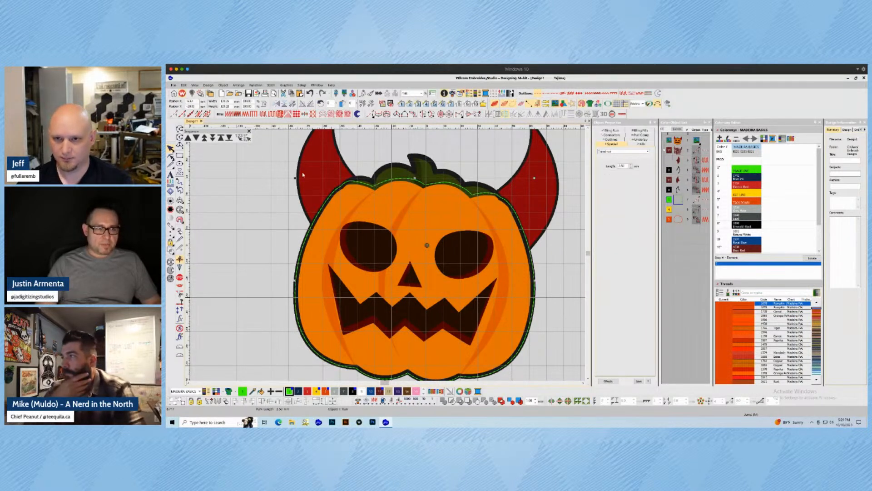
key(h)
key(h)
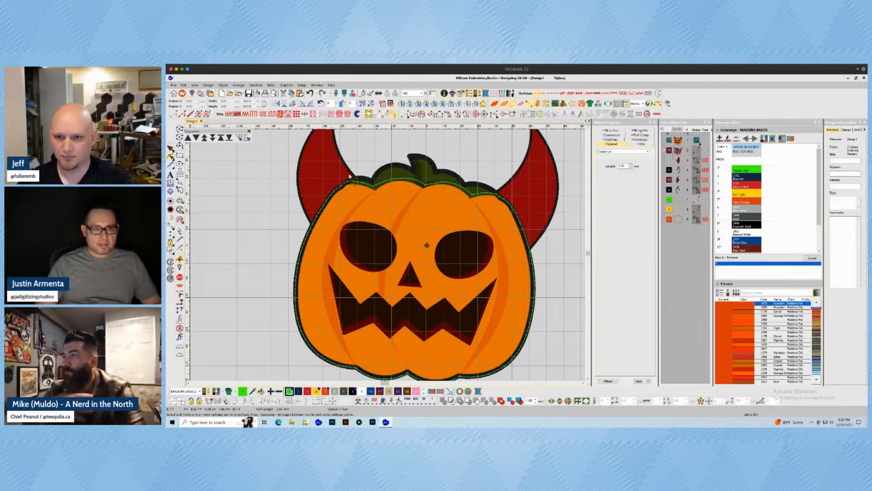
key(Tab)
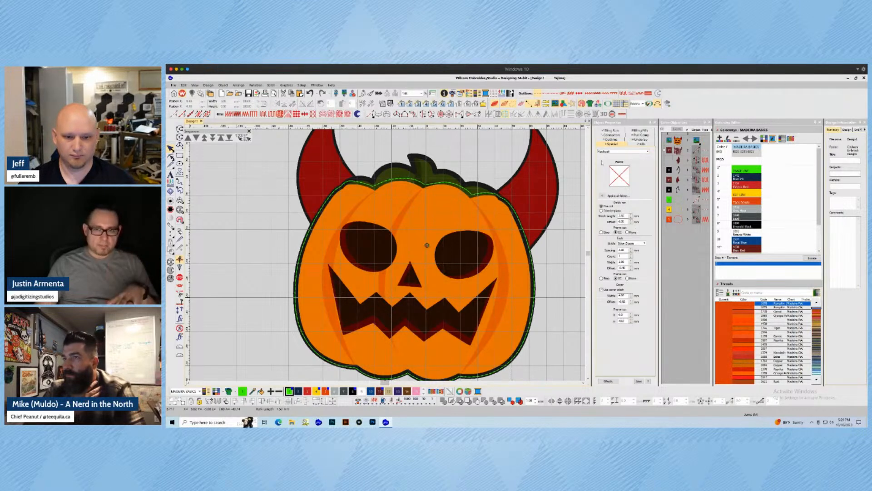
click(353, 183)
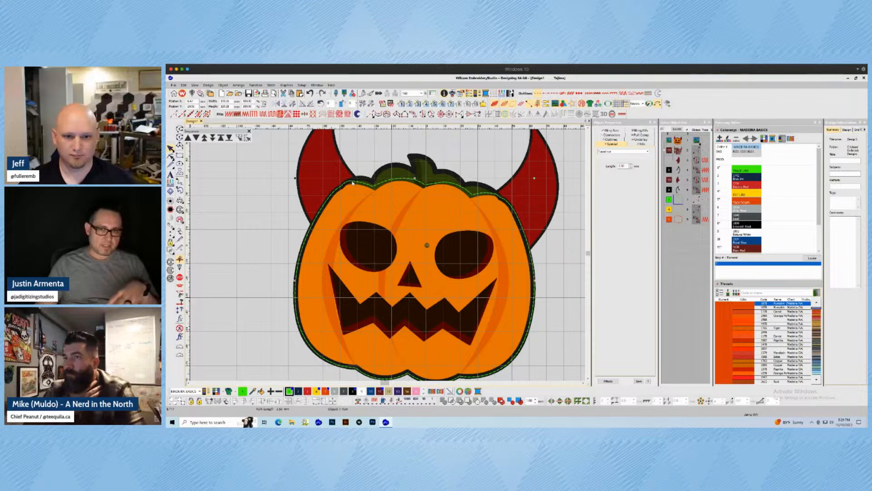
click(255, 203)
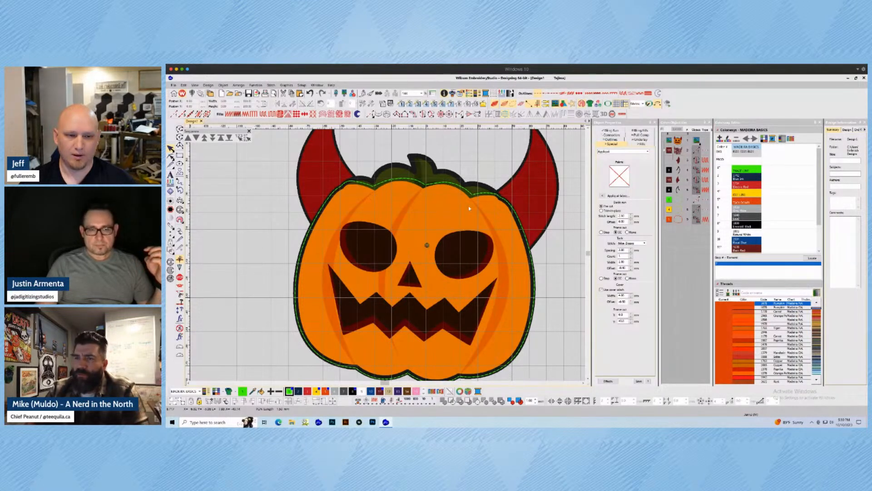
scroll(434, 201, up, 1)
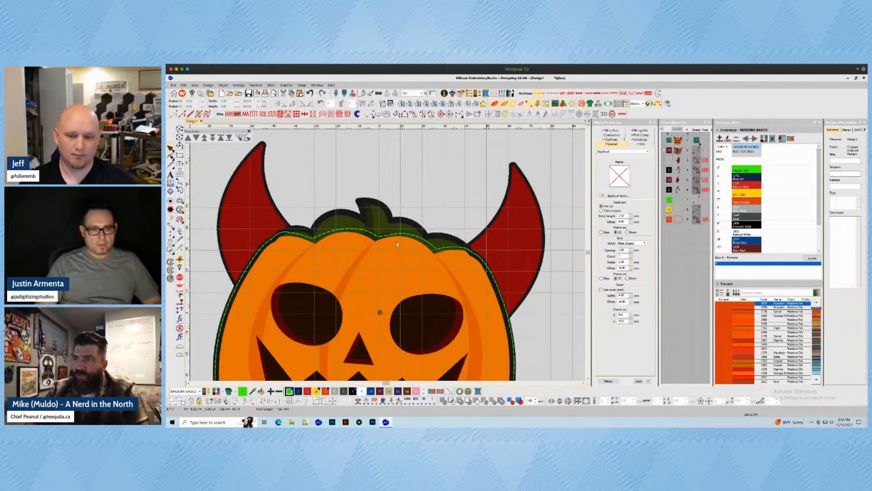
scroll(376, 266, down, 1)
scroll(374, 262, down, 1)
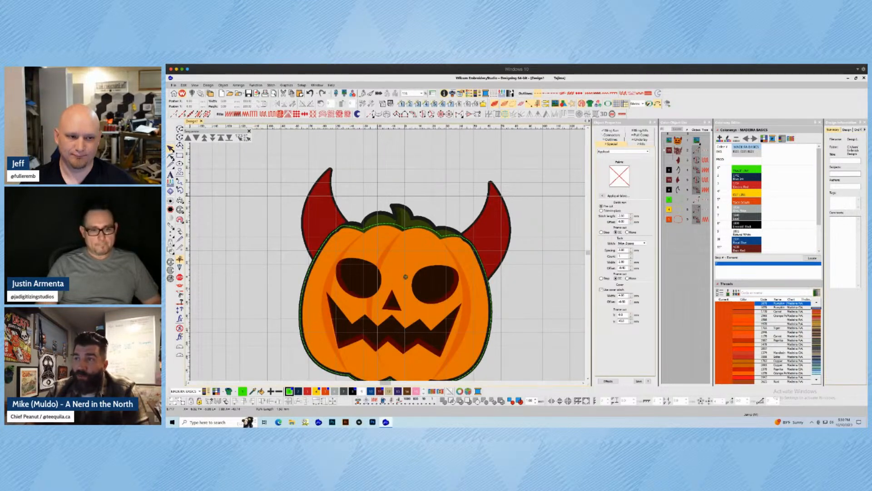
mouse_move(386, 422)
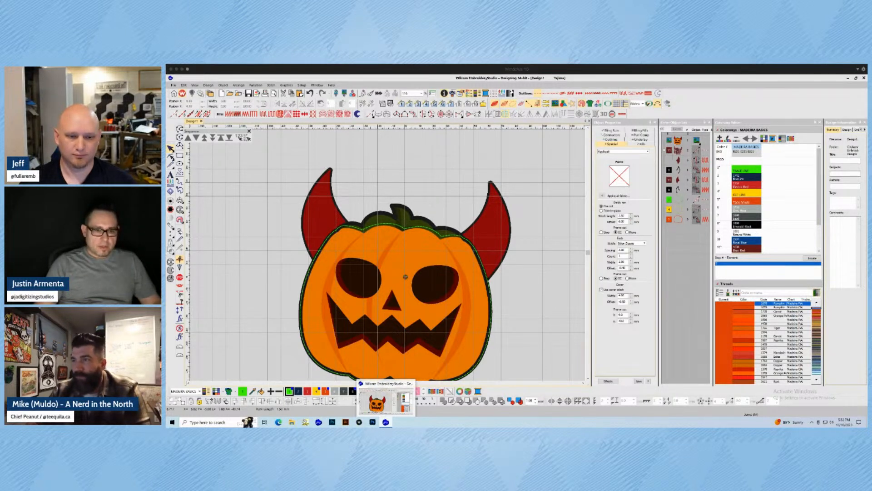
click(447, 255)
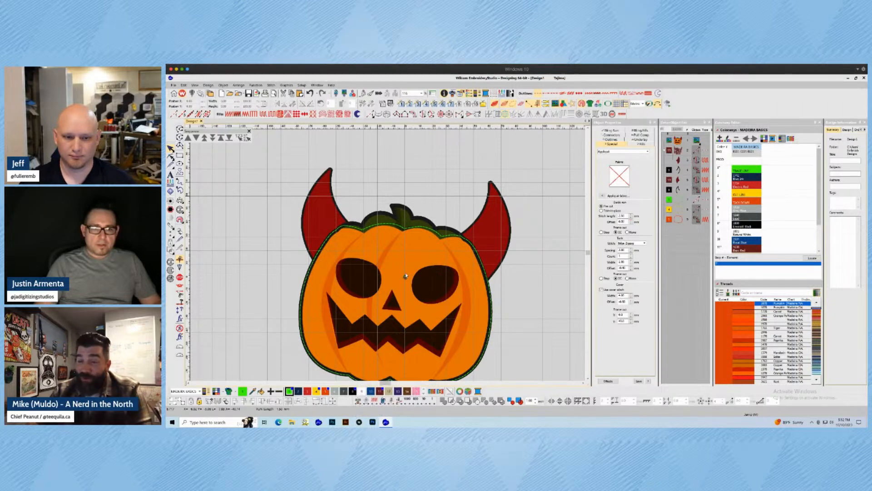
- Unhide the yellow cut line and hide every other object, including the pumpkin artwork
scroll(406, 275, up, 1)
right_click(678, 209)
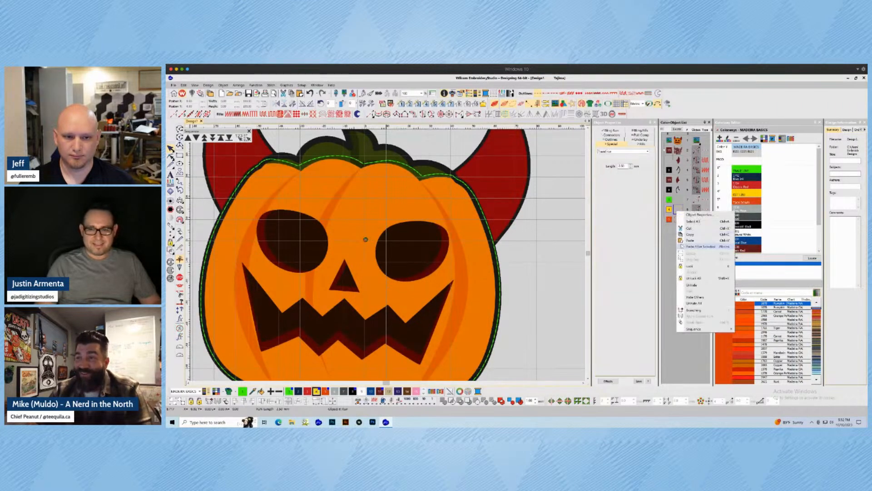
click(695, 285)
right_click(675, 214)
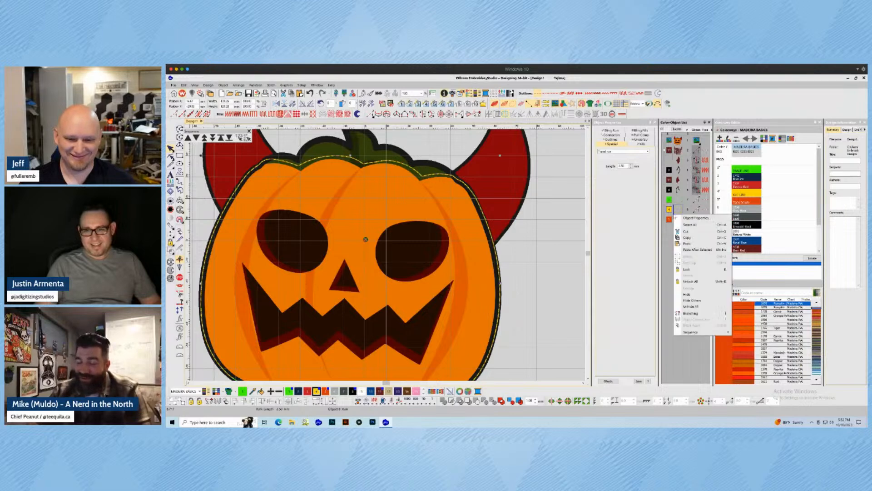
click(692, 300)
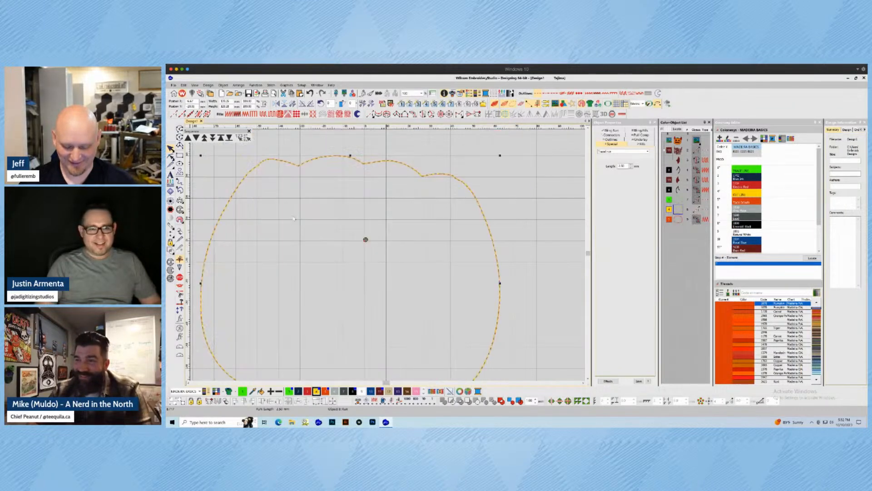
- Unhide all objects in the design and clear the selection
right_click(684, 182)
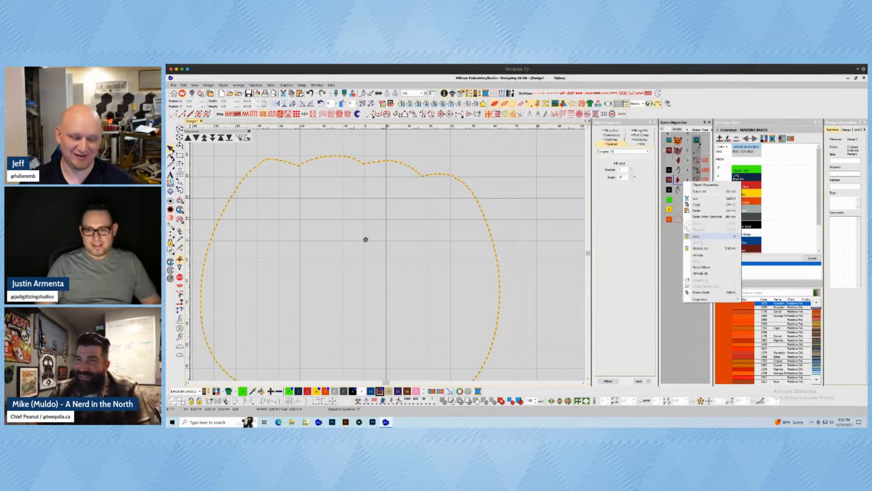
click(702, 273)
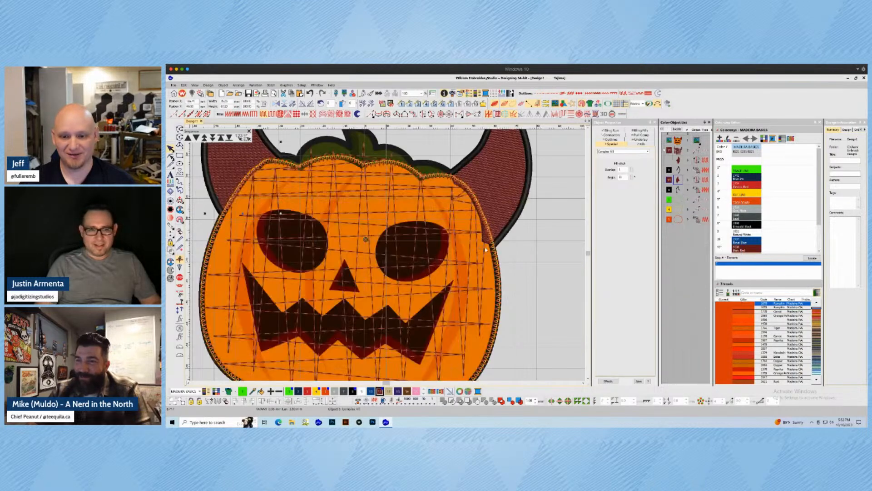
click(550, 265)
- Hide the grid underlay, horn fills and horn borders, leaving the artwork and the trace, cut and tack-down outlines displayed
scroll(512, 298, down, 1)
click(678, 151)
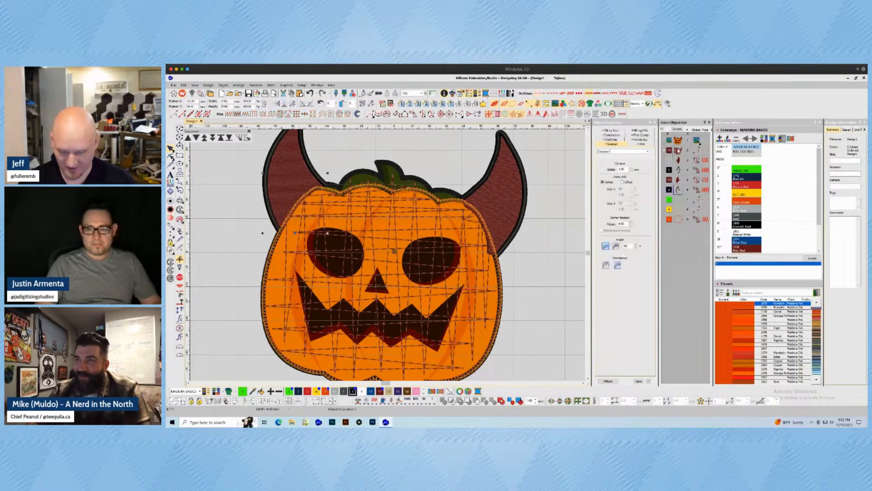
right_click(677, 154)
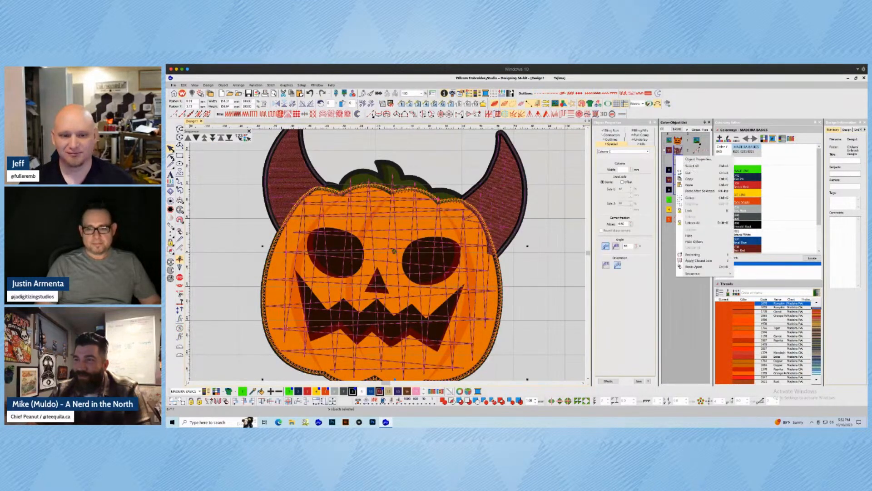
click(690, 236)
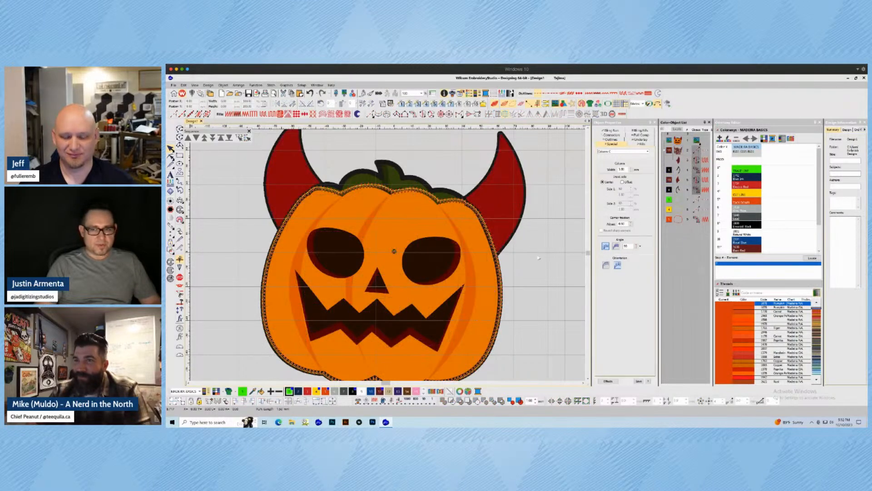
- Set the orange zigzag tack-down column's offset to Center and check it against the green trace line
click(486, 208)
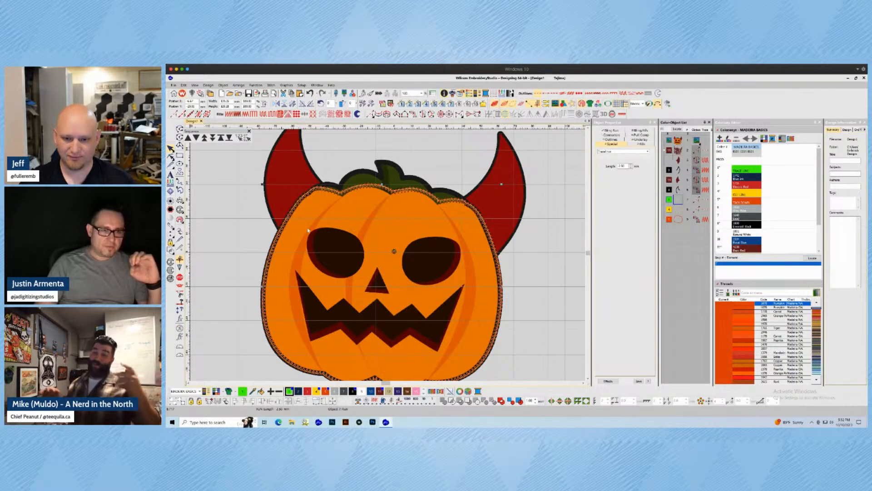
scroll(308, 230, up, 2)
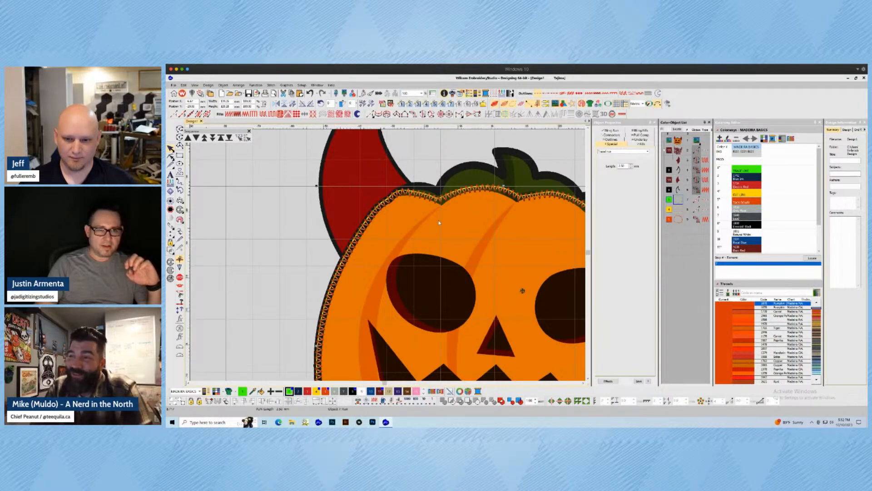
scroll(438, 220, up, 2)
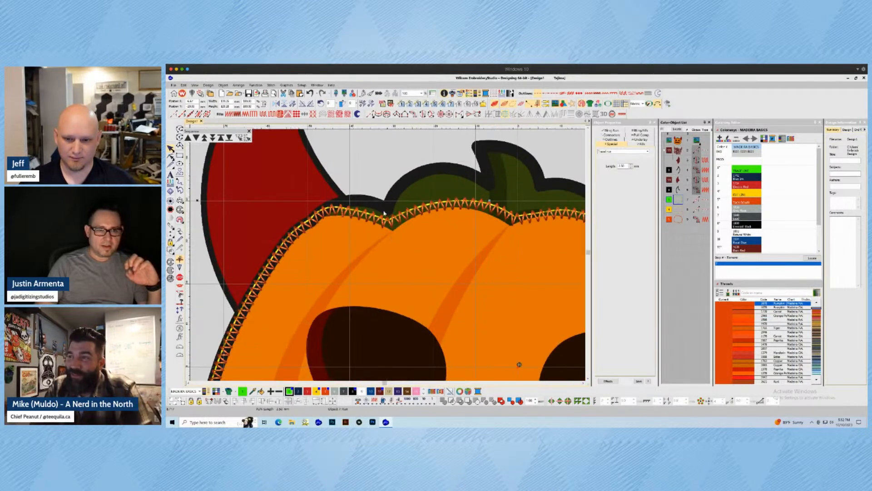
click(678, 220)
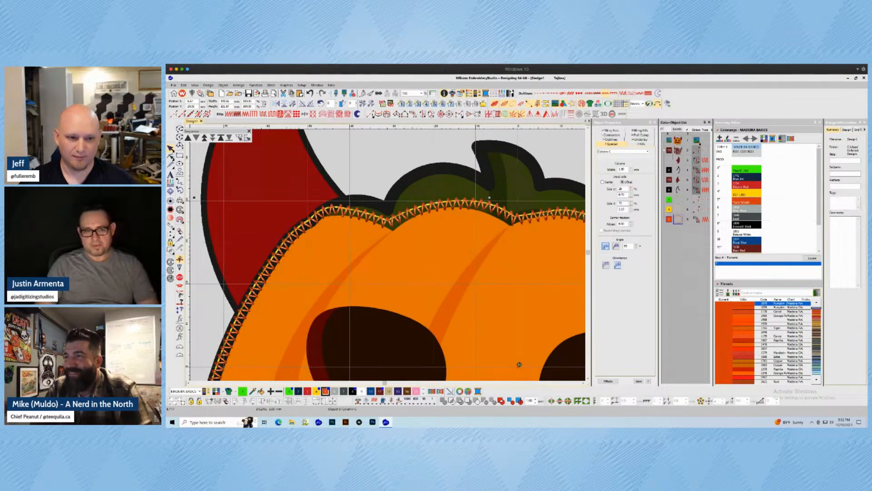
click(608, 183)
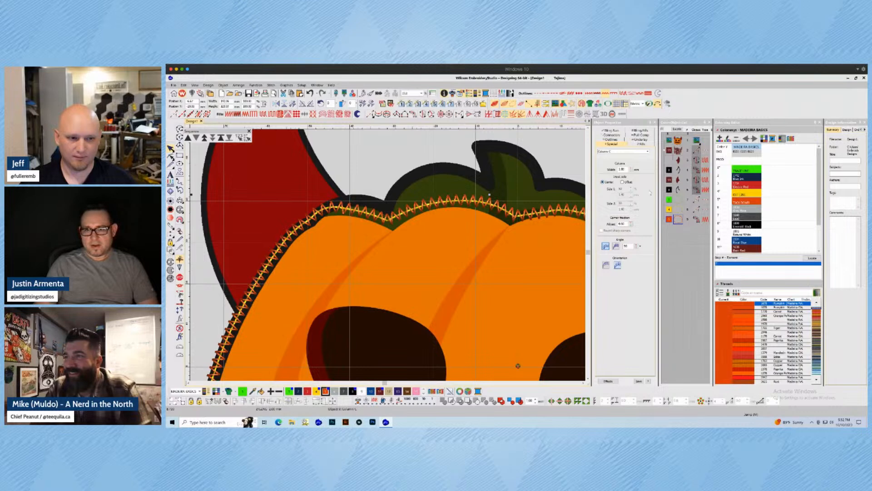
click(679, 201)
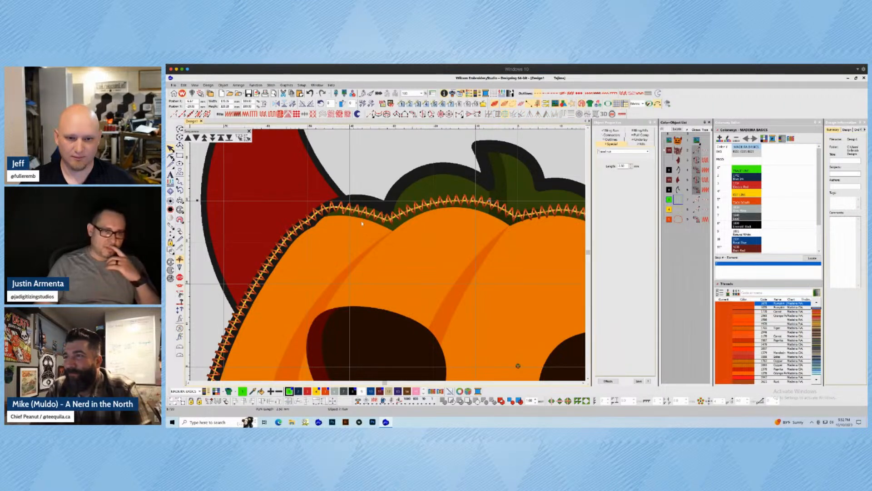
scroll(362, 223, down, 3)
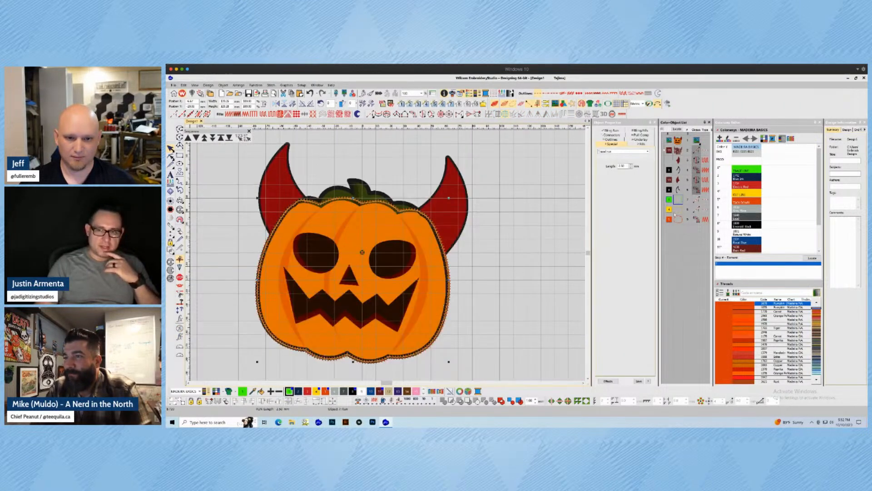
- Change the orange tack-down outline's stitch type from zigzag to E Stitch
click(677, 210)
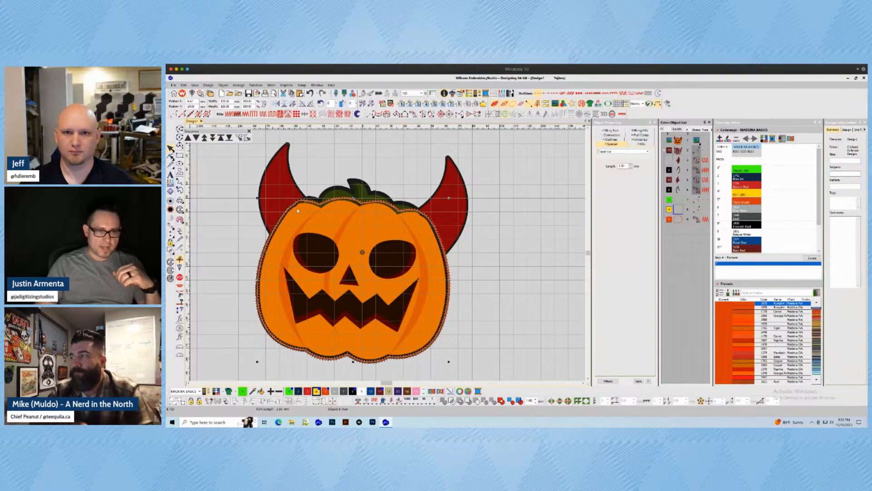
scroll(336, 218, up, 3)
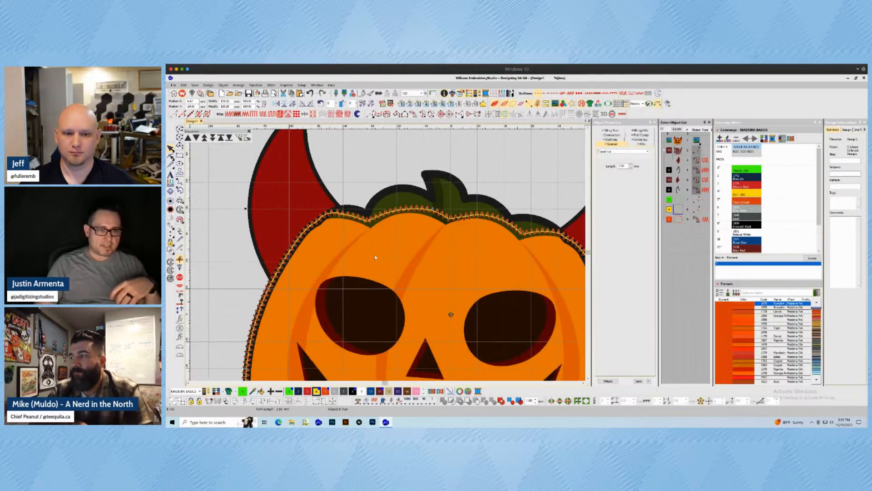
scroll(356, 239, up, 1)
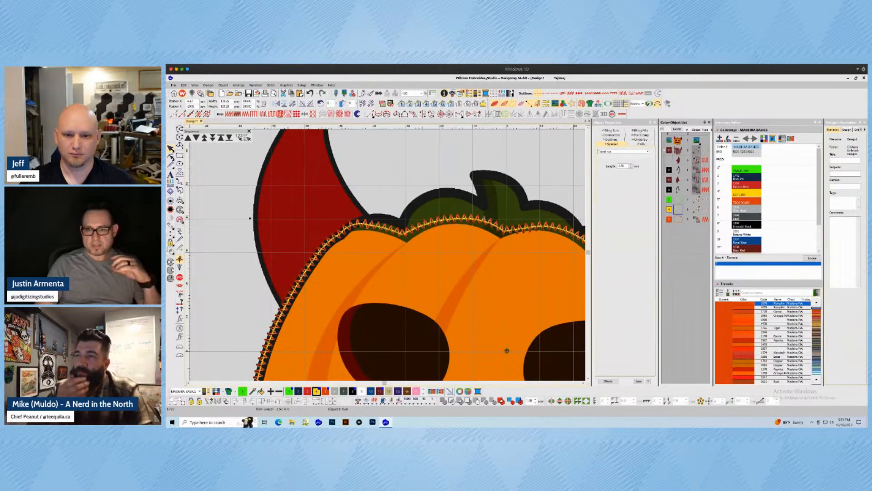
click(678, 220)
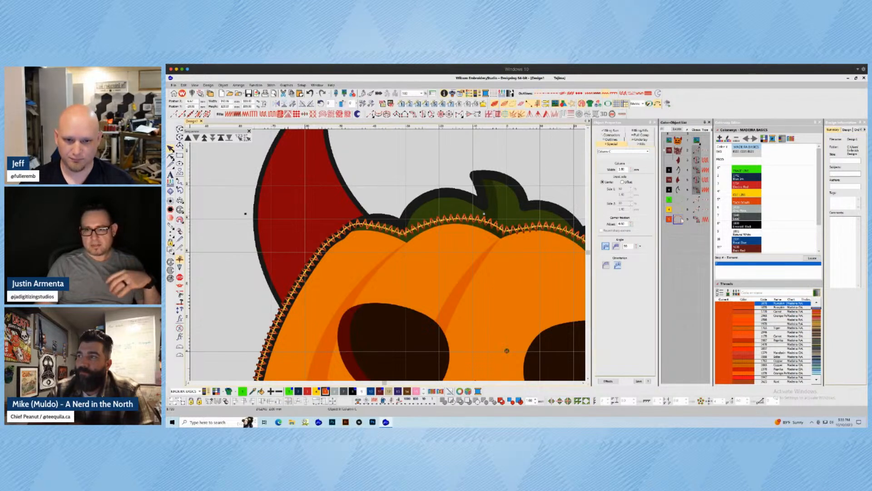
click(625, 152)
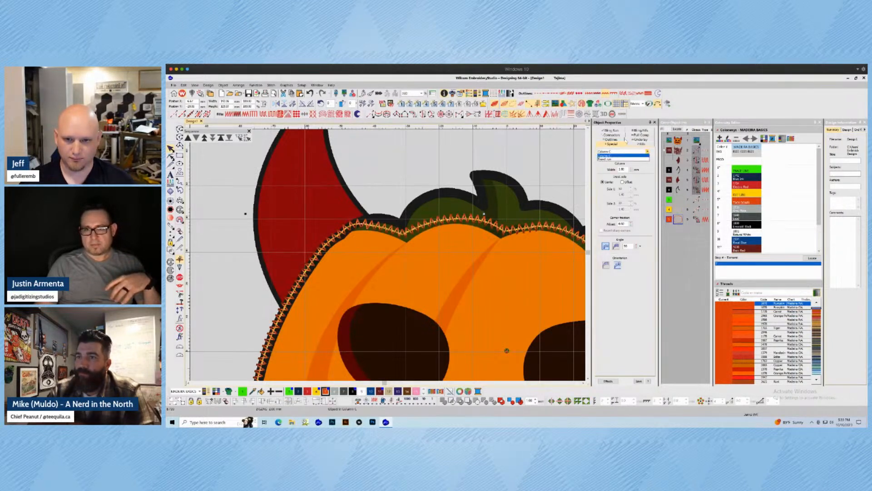
click(636, 143)
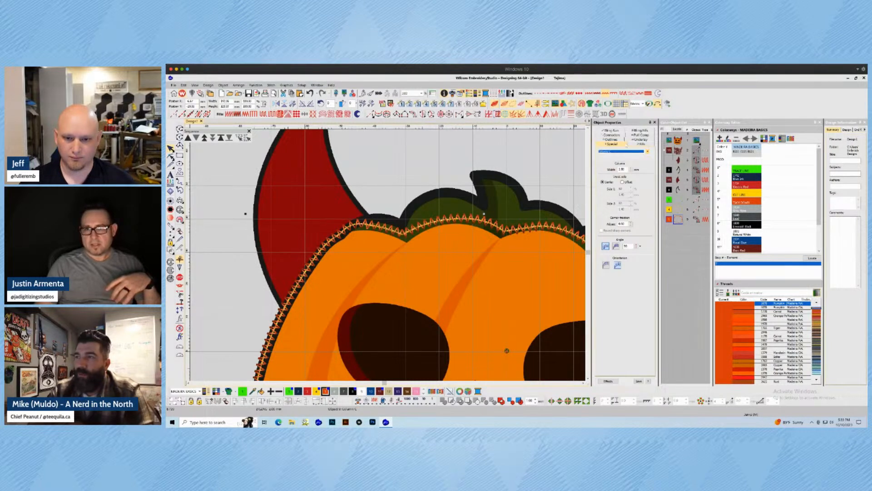
click(615, 140)
click(614, 151)
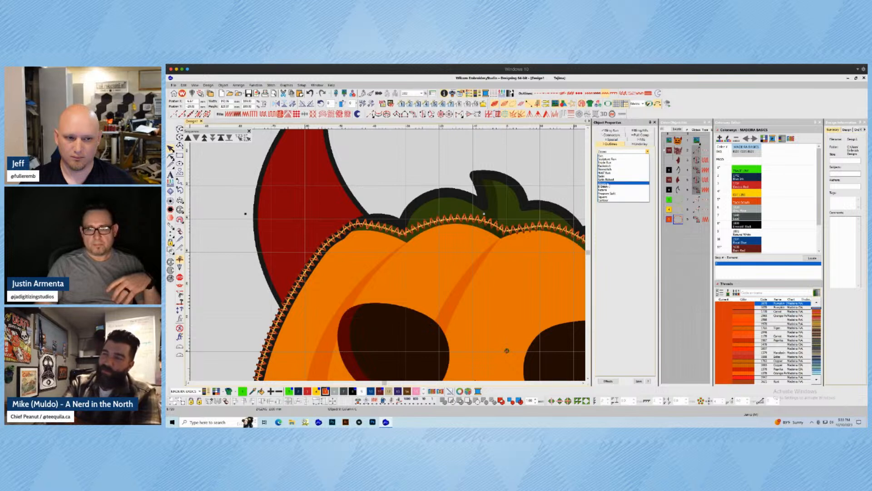
click(607, 187)
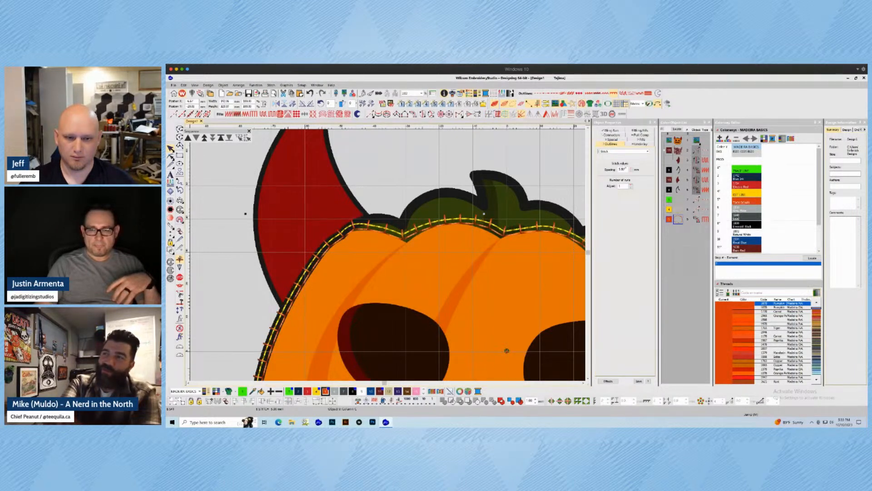
- Reverse the orange tack-down outline so that its E Stitch prongs switch sides
click(648, 152)
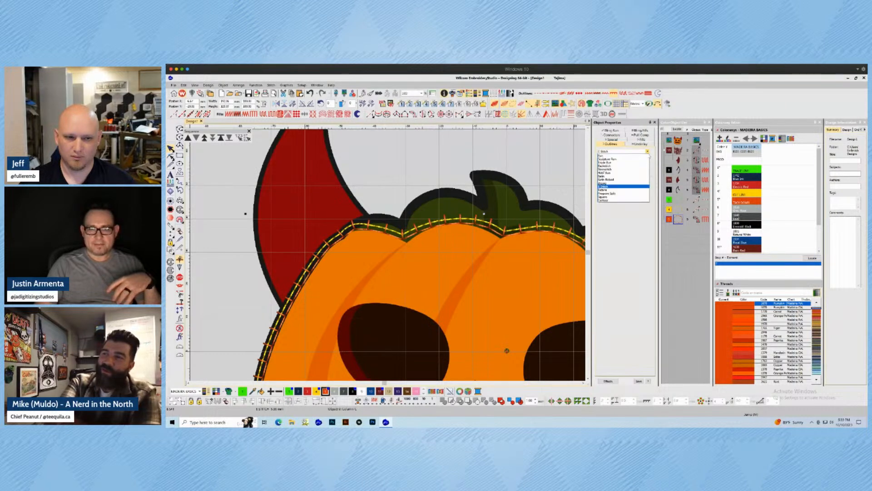
click(648, 153)
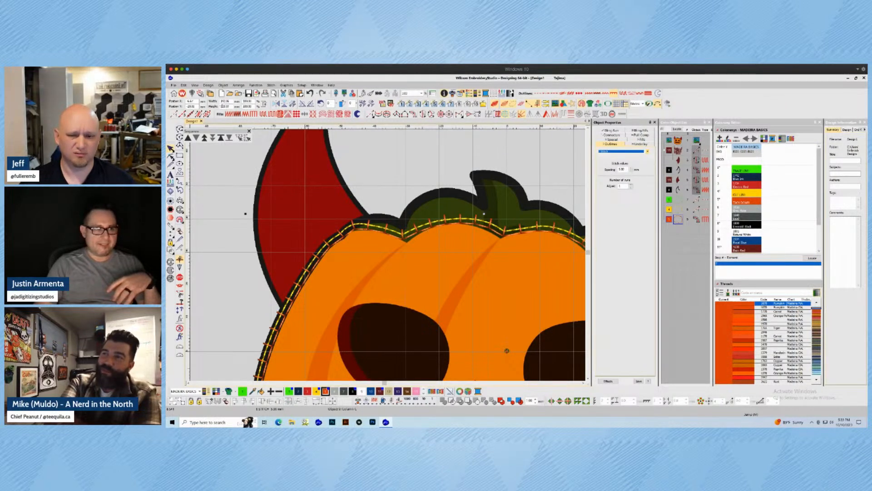
click(195, 86)
click(184, 85)
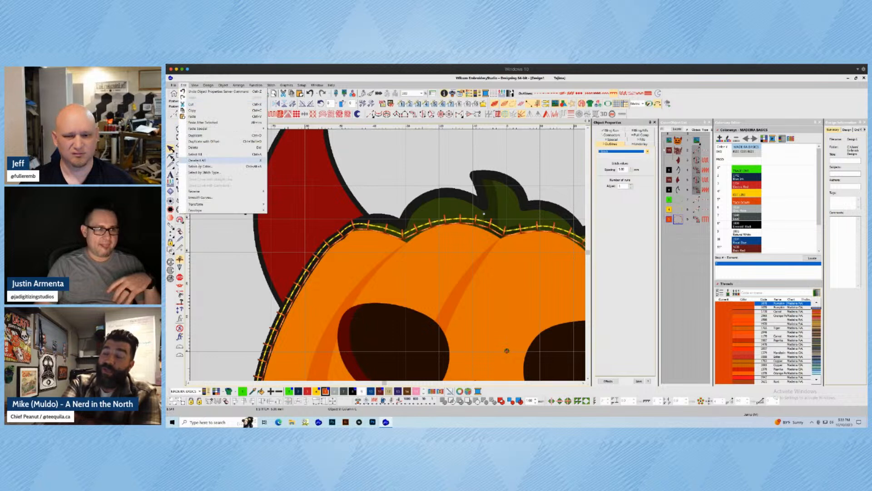
mouse_move(227, 192)
click(282, 193)
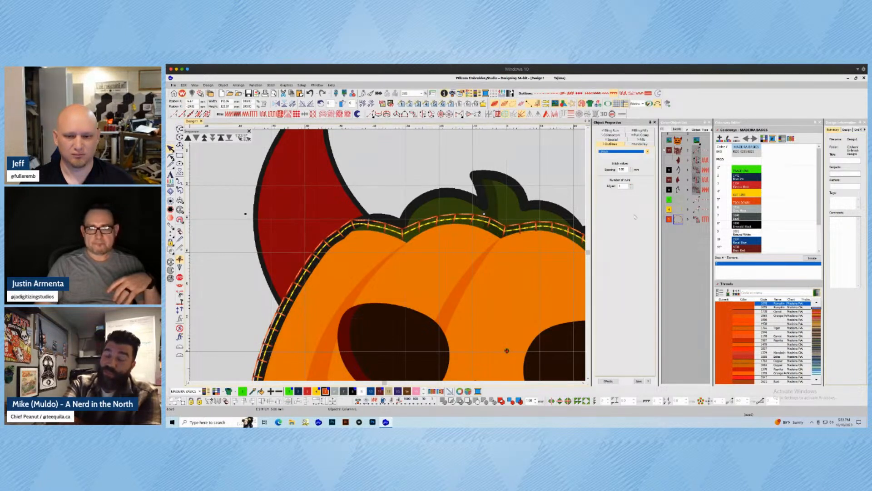
- Change the orange tack-down outline's stitch type from E Stitch to Zigzag
click(647, 151)
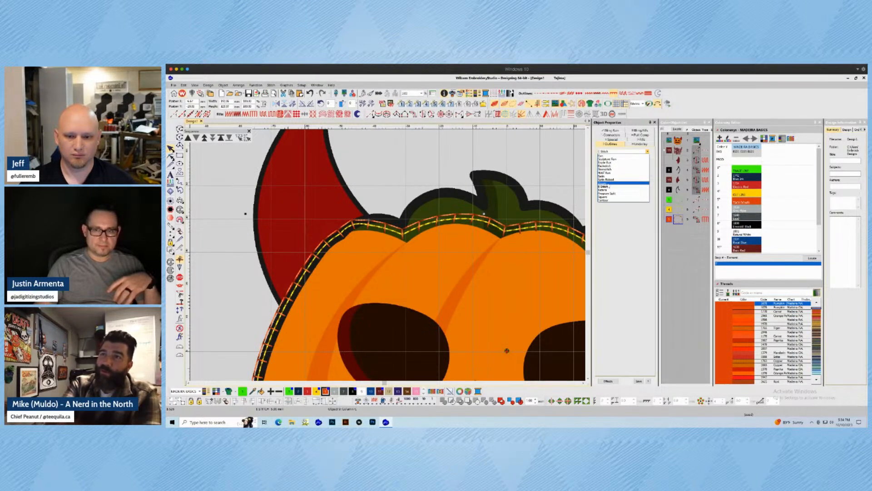
click(609, 183)
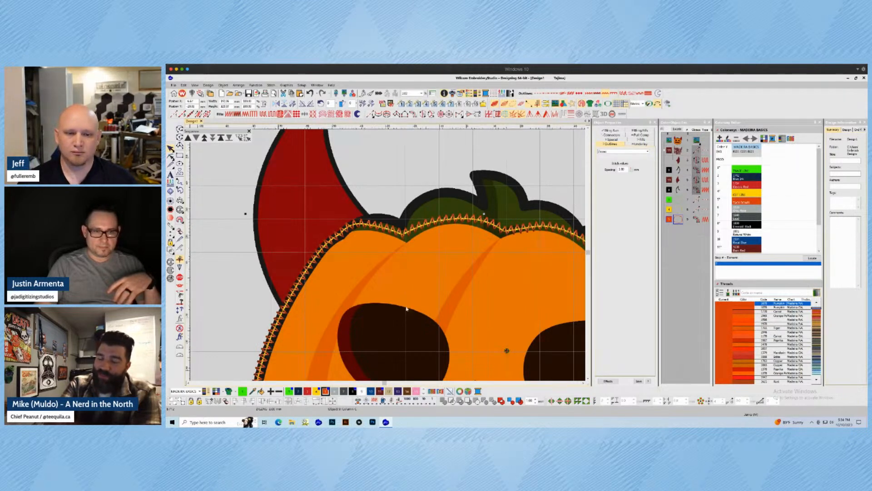
scroll(408, 306, down, 1)
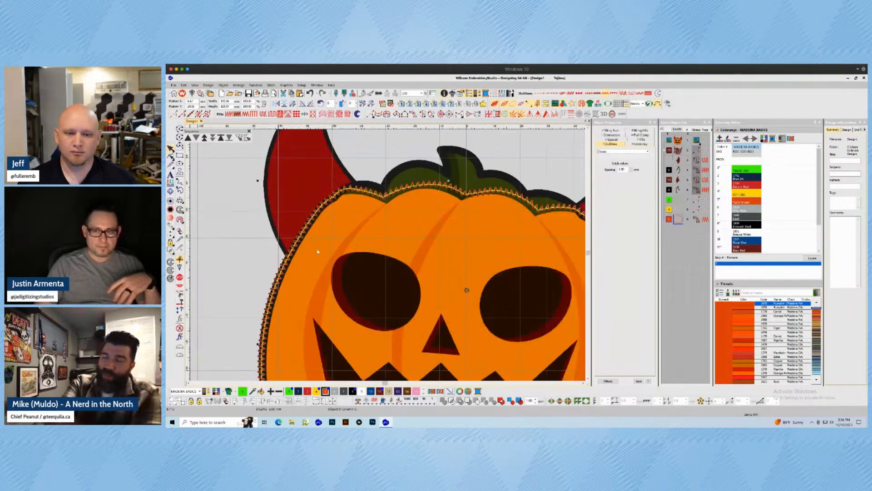
- Try the zigzag column with an offset stitch side, setting side 1 to 90%, 10% and 90% again
click(612, 139)
click(622, 182)
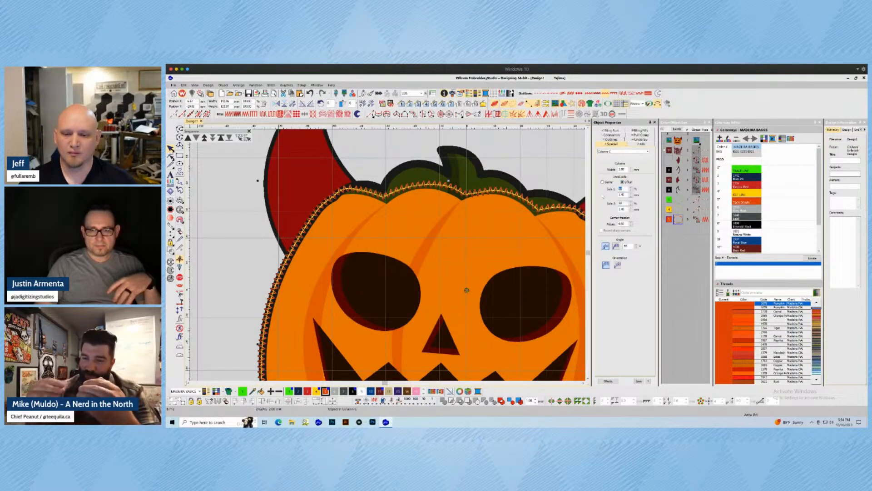
text(90)
key(Return)
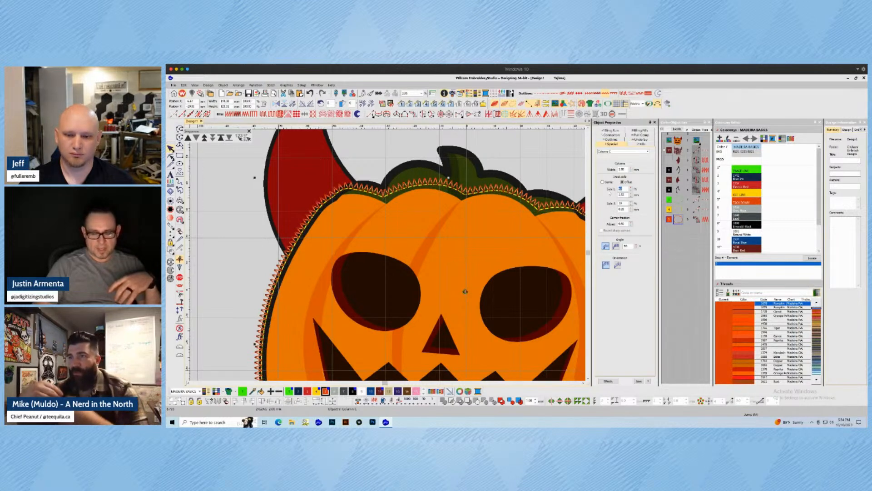
key(BackSpace)
text(10)
key(Return)
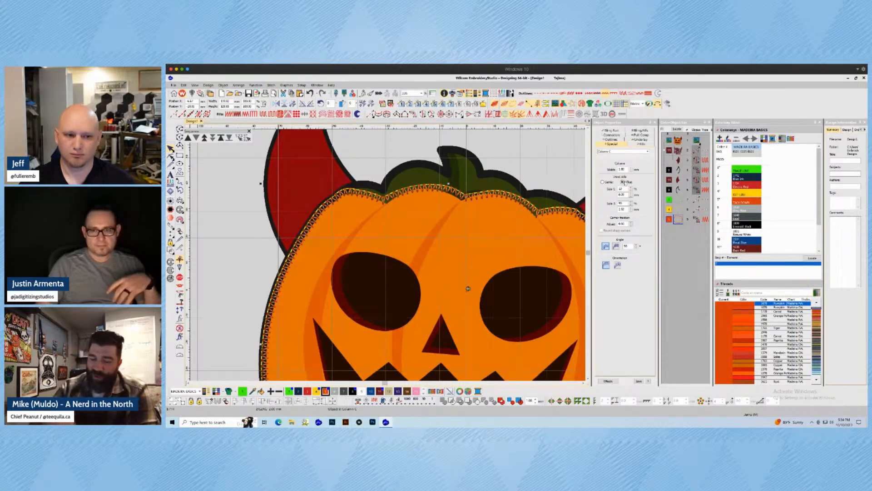
drag(625, 189, 608, 195)
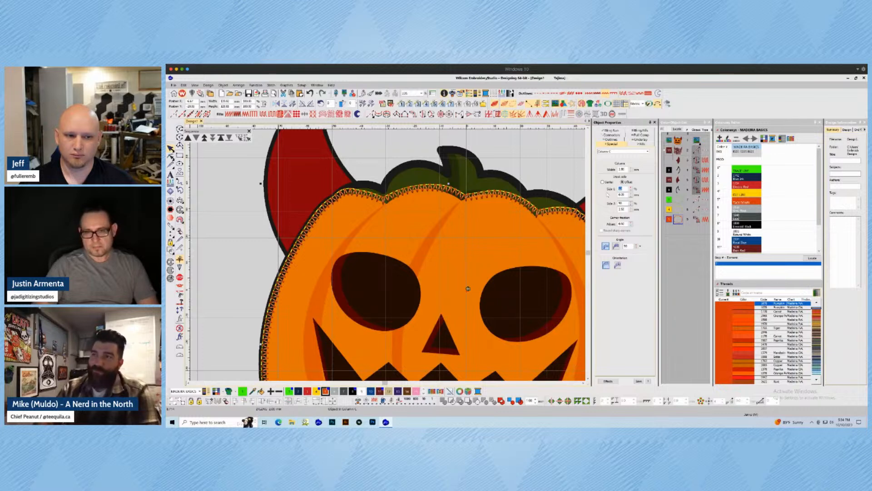
key(Return)
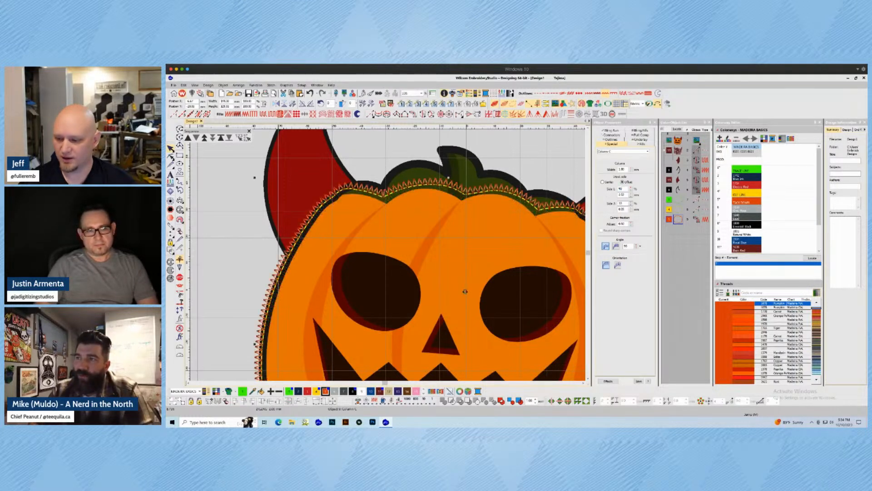
- Set the zigzag tack-down column's offset back to Center and clear the selection
click(624, 189)
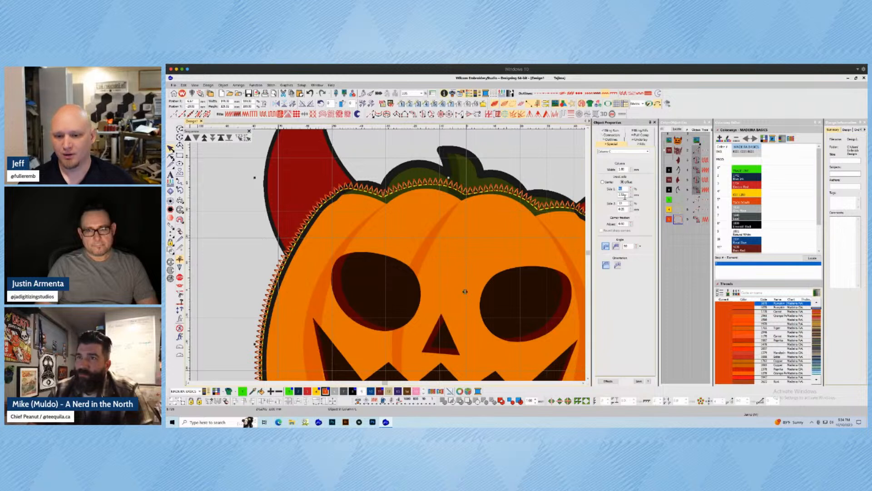
click(603, 182)
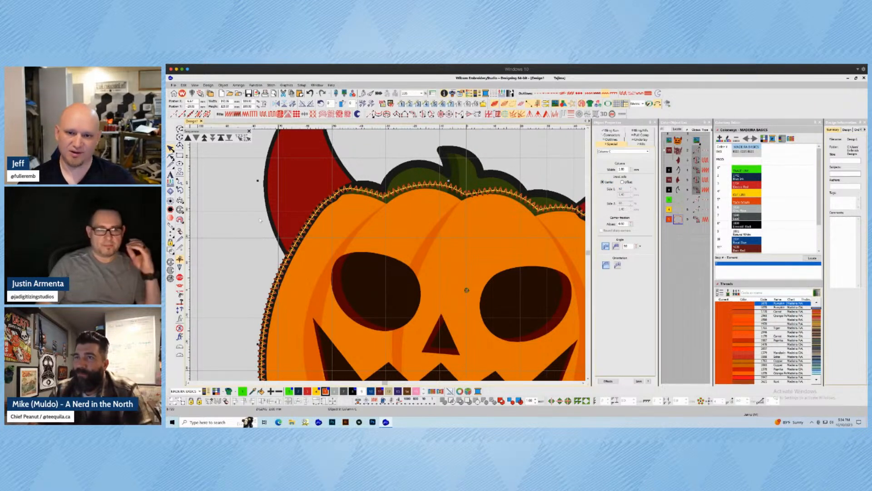
click(244, 205)
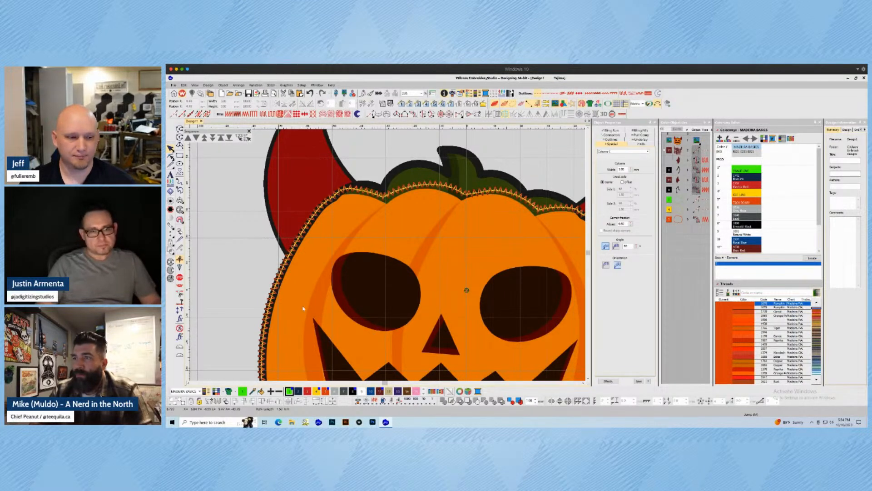
- Examine the zigzag tack-down along the pumpkin's upper edge, where it passes the stem and both horns
scroll(303, 309, down, 1)
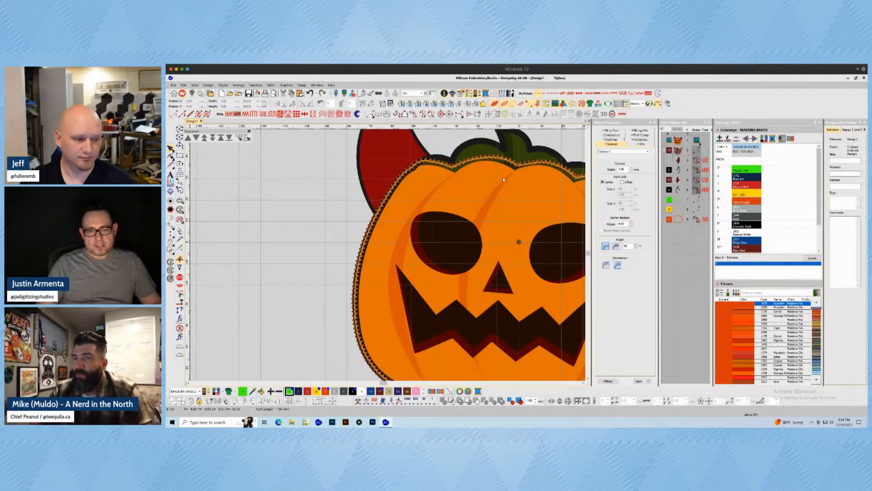
scroll(500, 190, up, 2)
scroll(287, 310, up, 3)
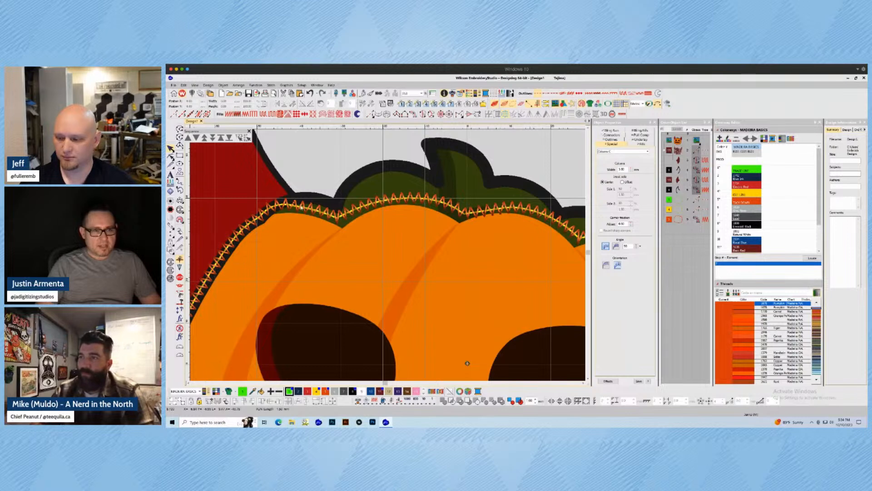
scroll(272, 244, down, 2)
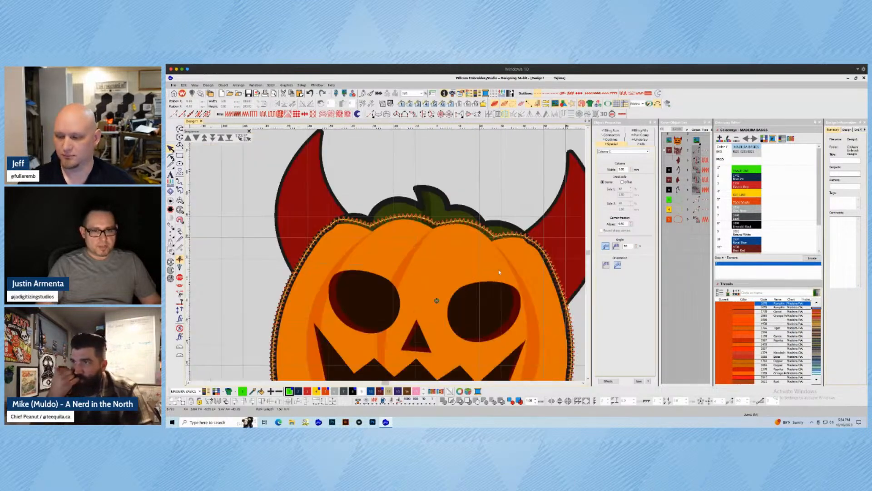
scroll(434, 298, down, 1)
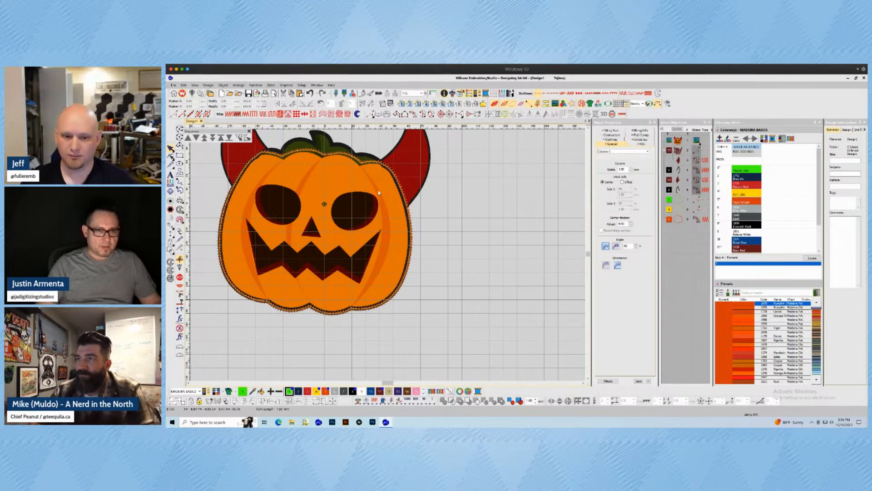
scroll(357, 231, up, 2)
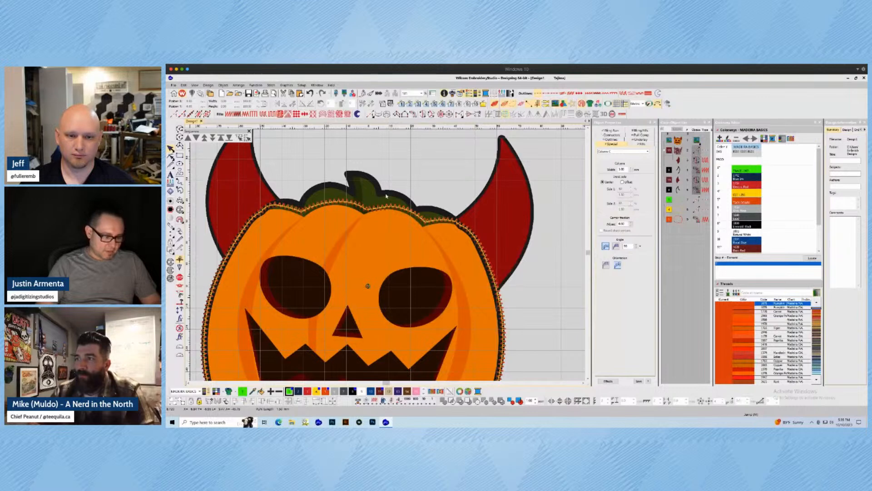
key(b)
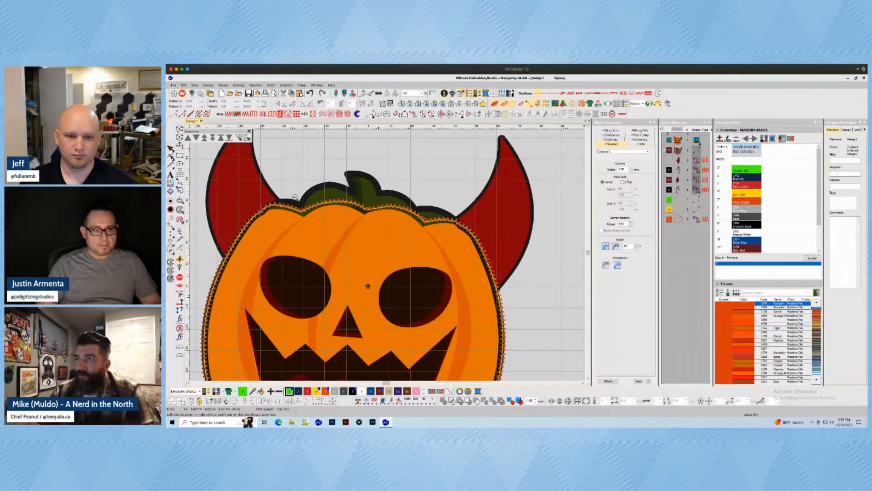
drag(271, 156, 521, 295)
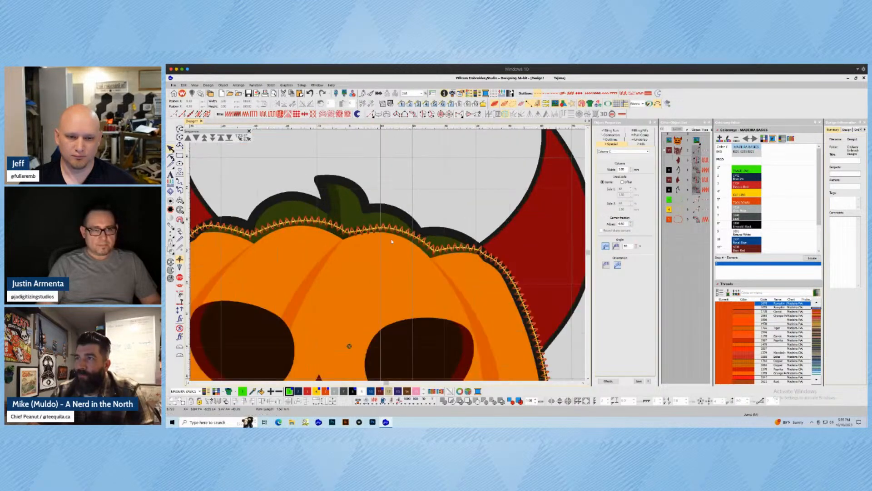
- Cut the zigzag tack-down with the Knife tool near both horns and delete the section along the stem
click(313, 222)
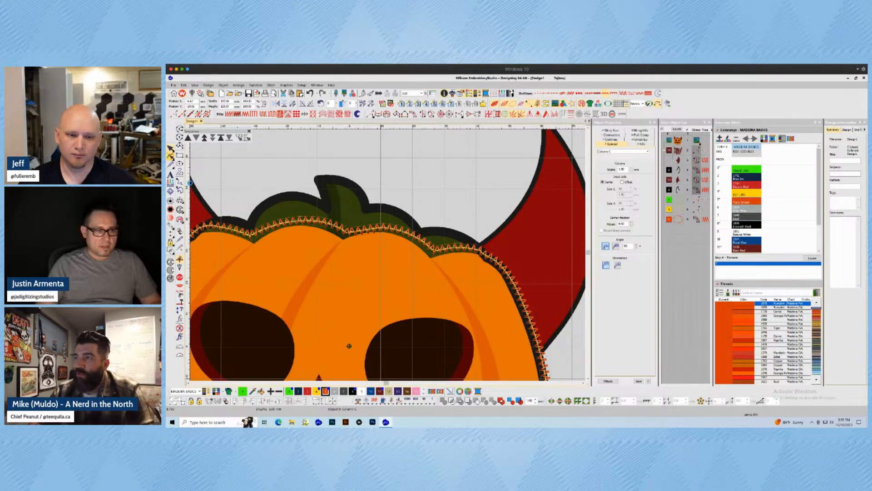
key(h)
scroll(340, 252, up, 1)
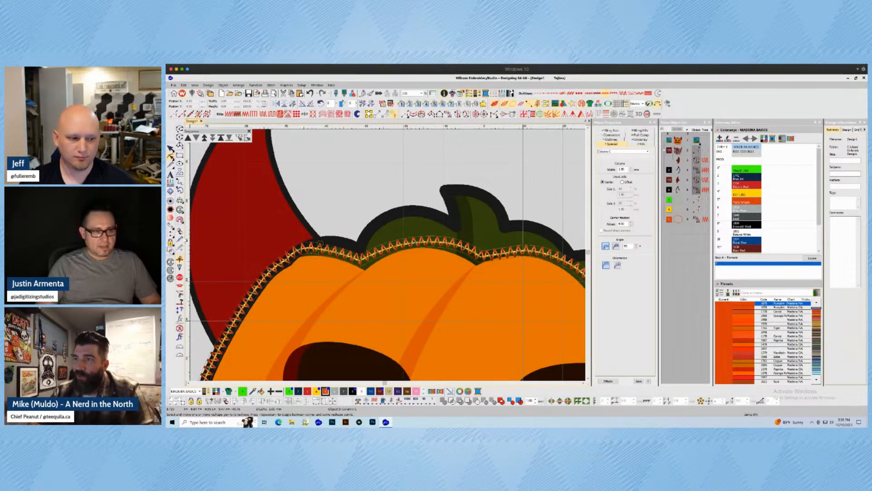
click(180, 240)
click(317, 213)
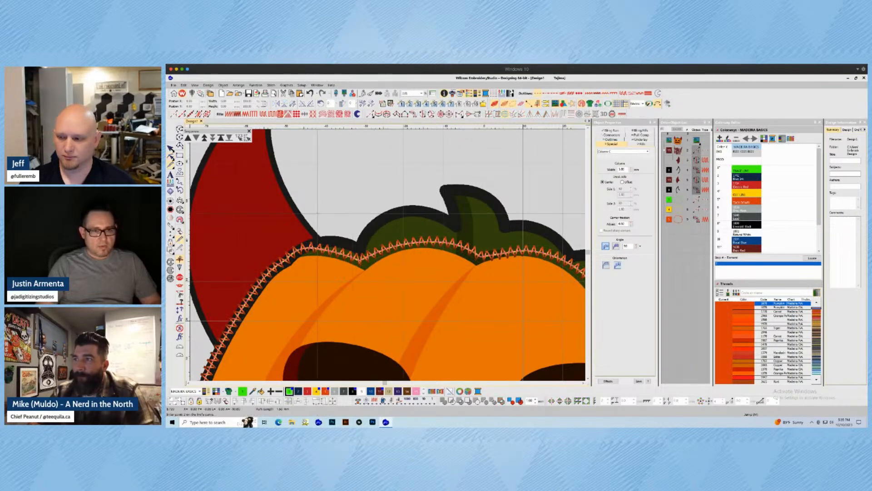
scroll(489, 287, down, 2)
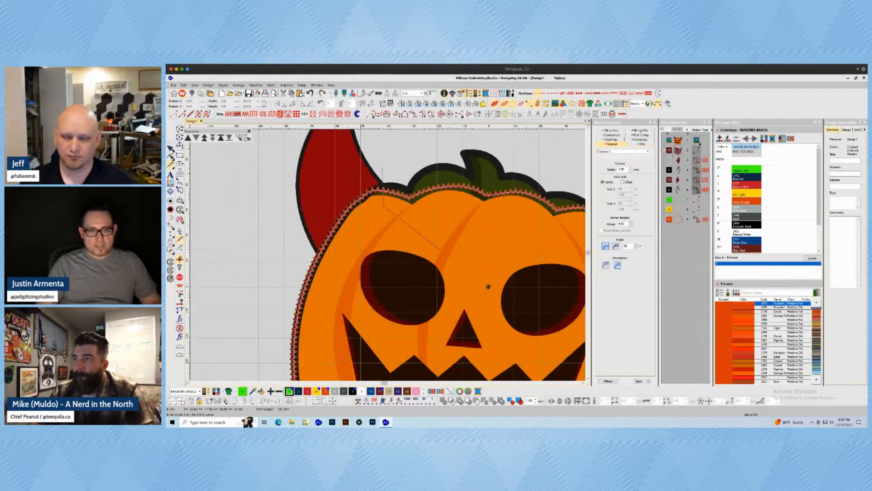
scroll(488, 286, up, 1)
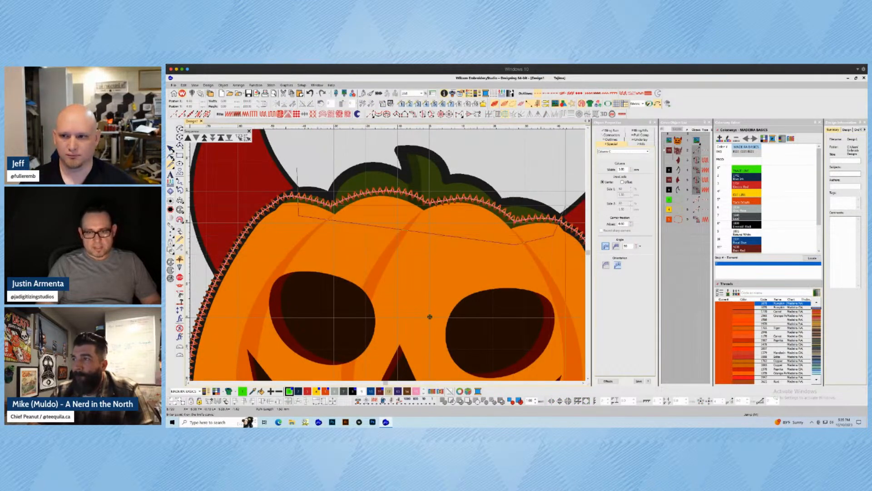
key(Return)
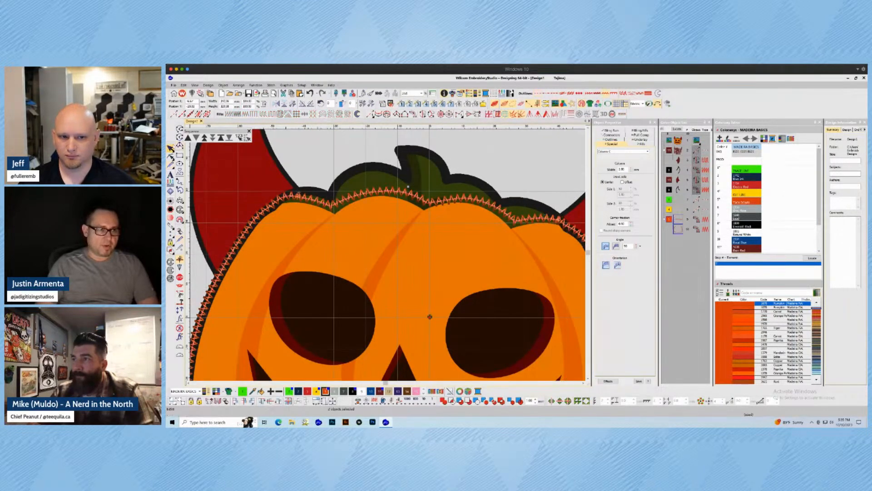
click(391, 234)
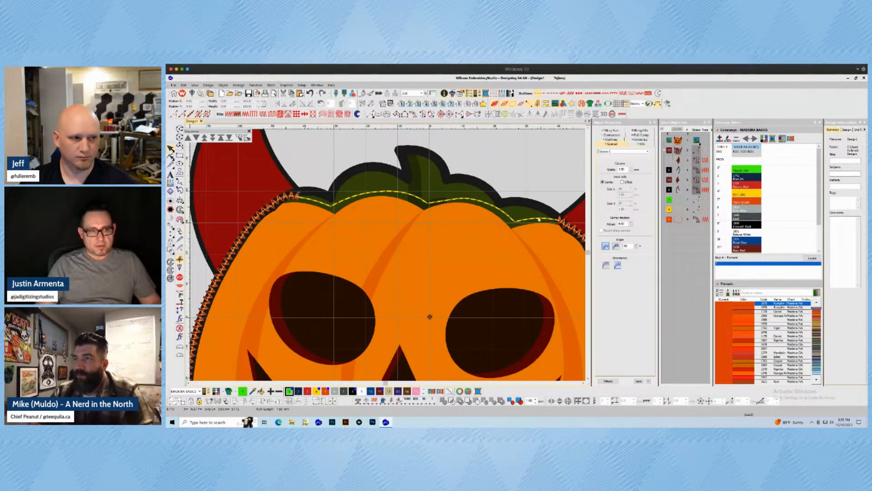
- Open the remaining tack-down outline in Reshape mode and inspect its stitches and cut end near the left horn
click(302, 200)
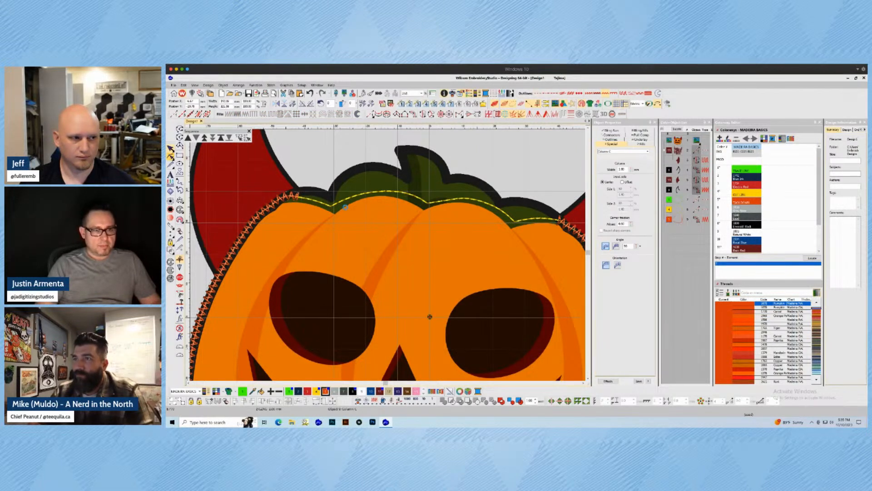
key(h)
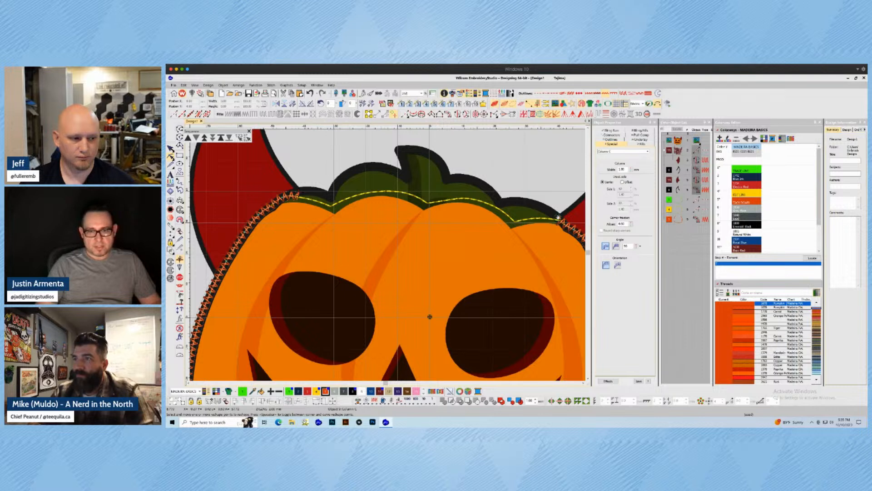
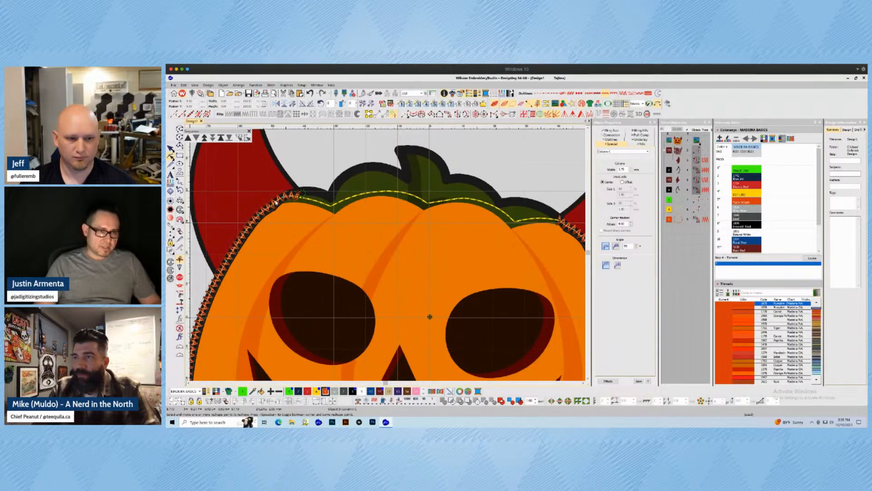
scroll(276, 203, up, 6)
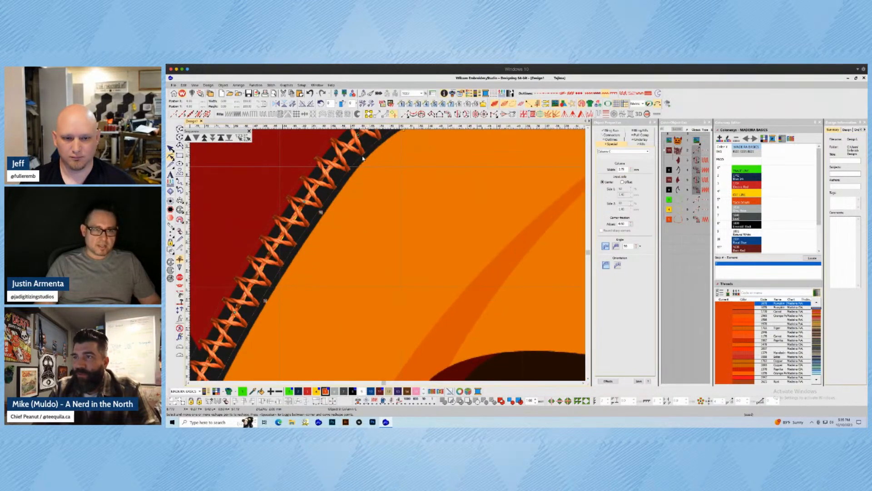
scroll(363, 157, down, 2)
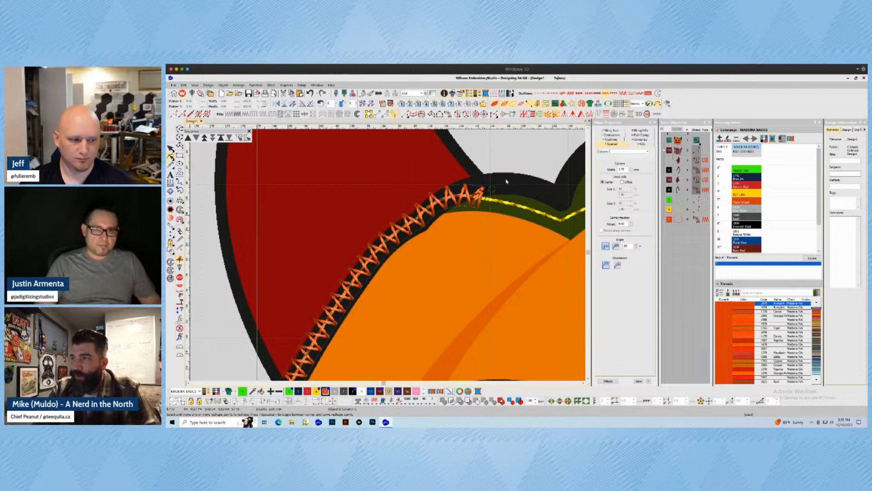
scroll(506, 182, down, 2)
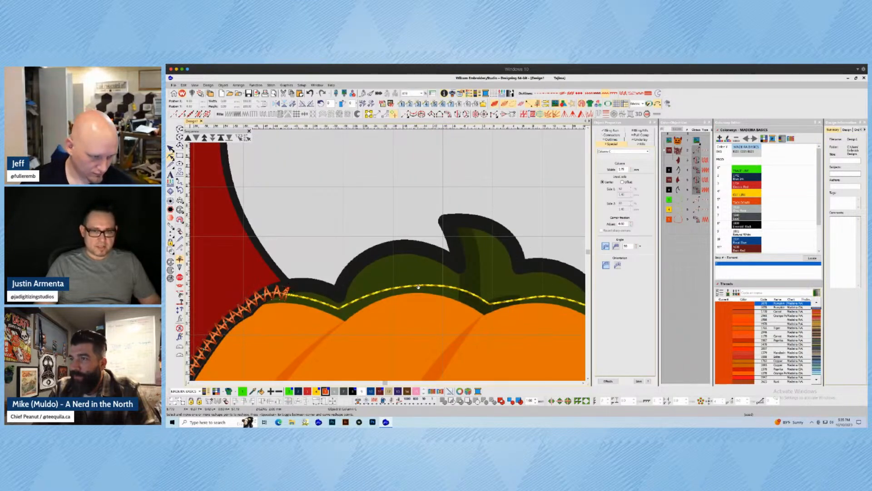
- Check the trimmed tack-down across the pumpkin's top between both horns, and clear the selection
scroll(543, 296, down, 2)
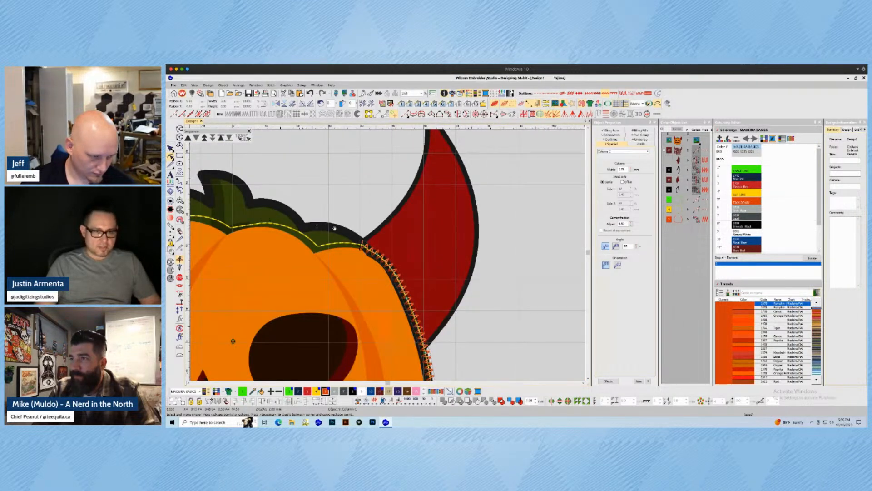
scroll(286, 246, down, 1)
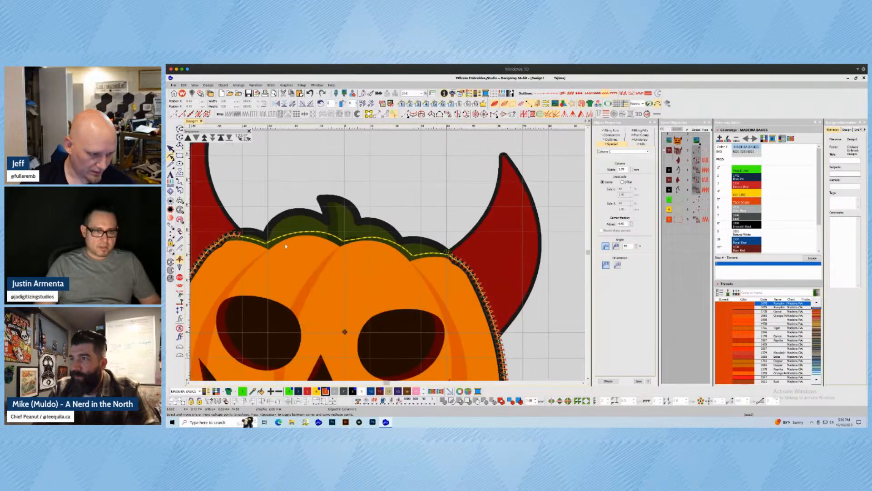
scroll(287, 242, down, 1)
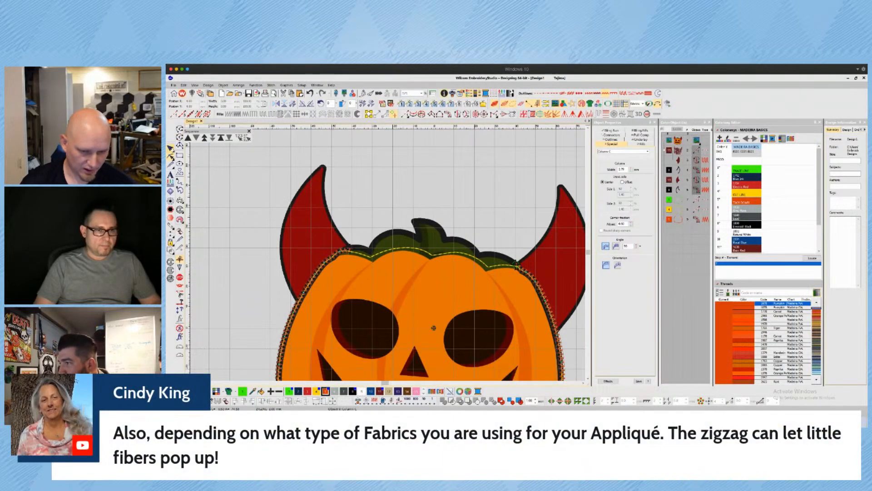
click(412, 206)
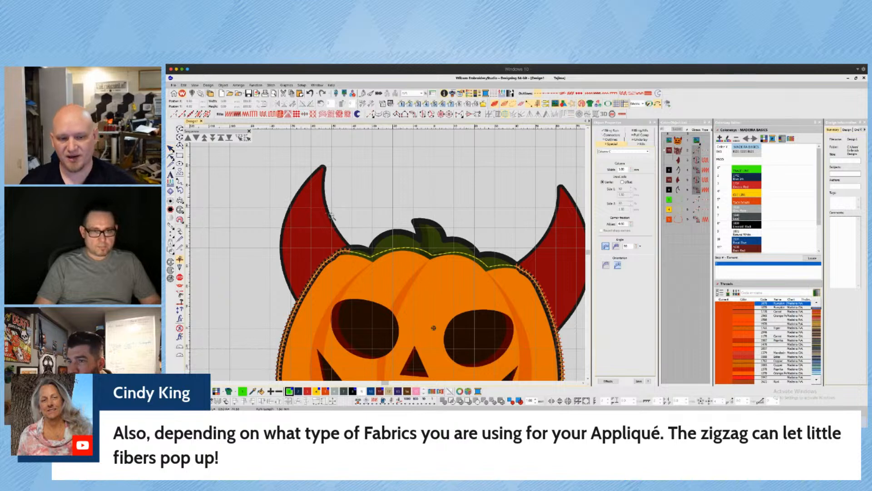
- Trace a Complex Fill outline around the left part of the green stem, starting beside the left horn and running along the pumpkin's edge
scroll(409, 253, up, 4)
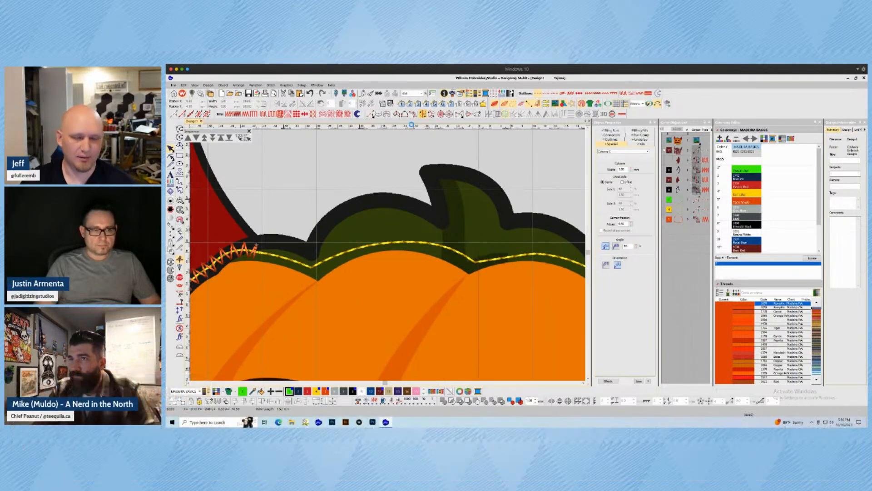
click(421, 115)
click(256, 249)
click(256, 263)
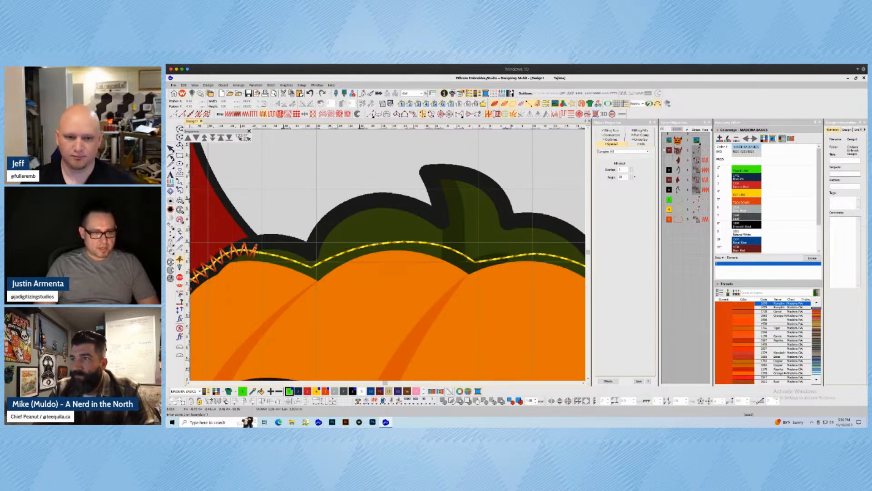
click(275, 261)
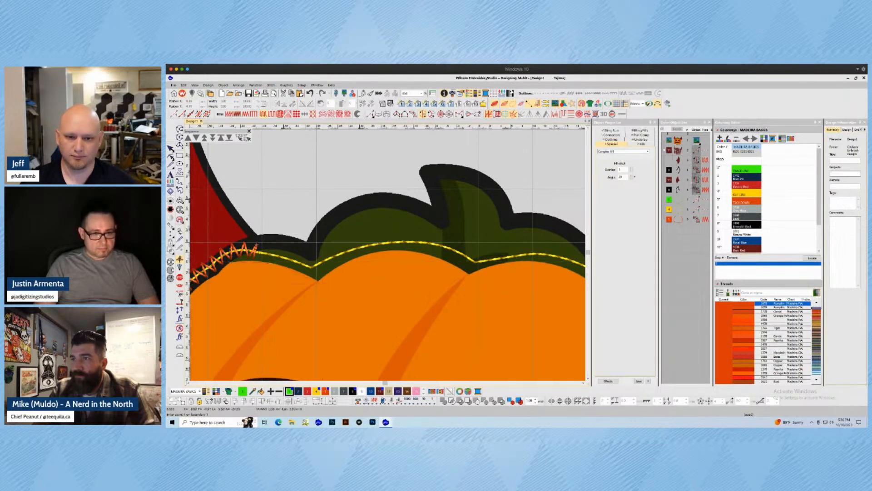
click(319, 280)
click(358, 255)
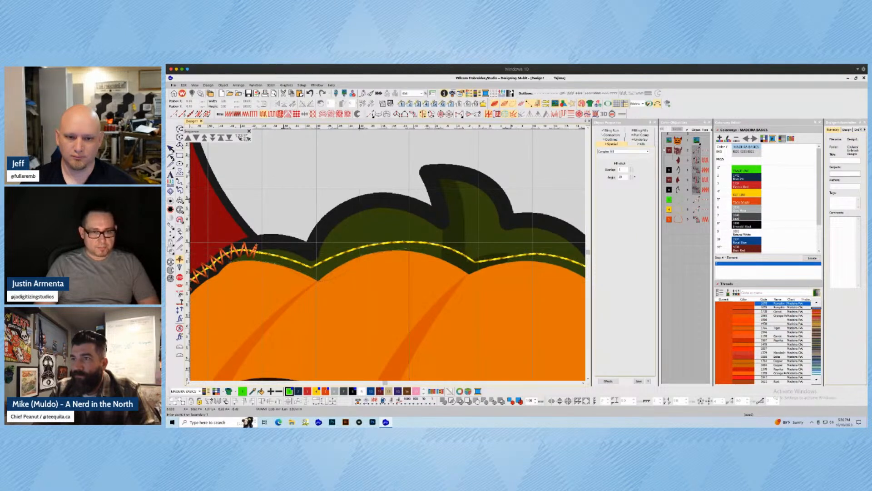
click(409, 249)
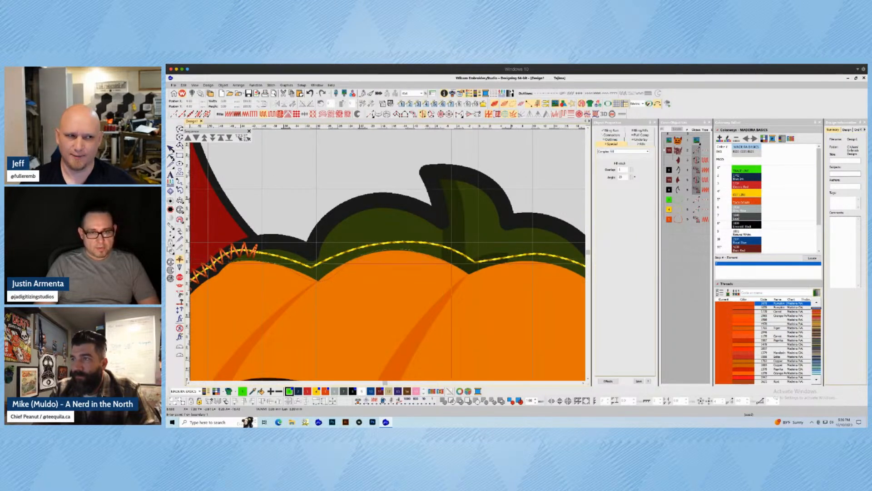
click(455, 265)
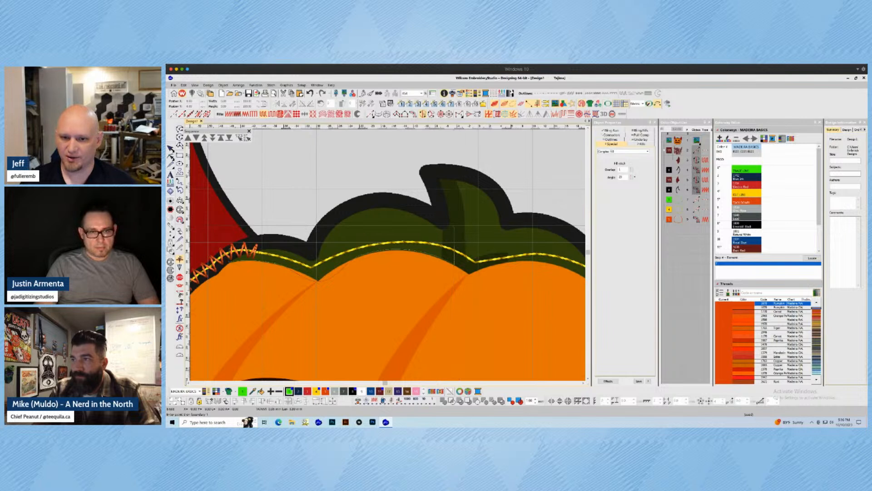
click(454, 227)
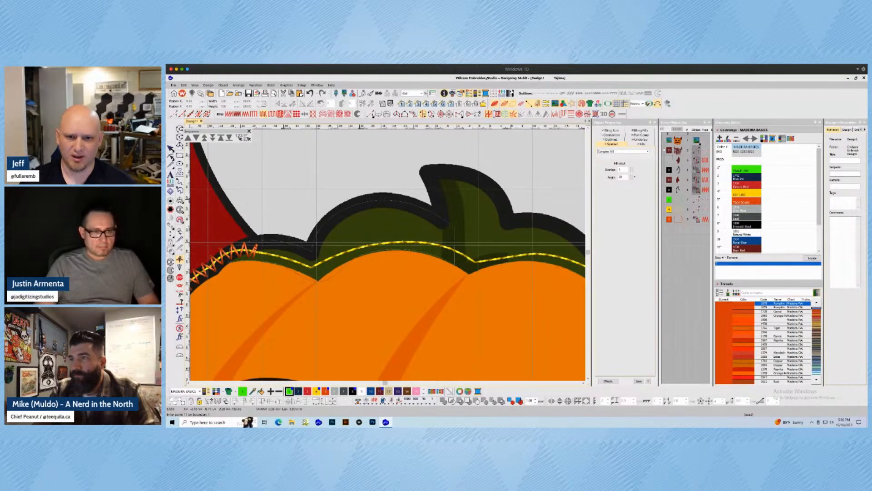
- Close the left stem outline at its start point, and set its entry point, exit point and diagonal stitch angle to generate the green fill
click(253, 246)
key(Return)
key(Return)
key(Return)
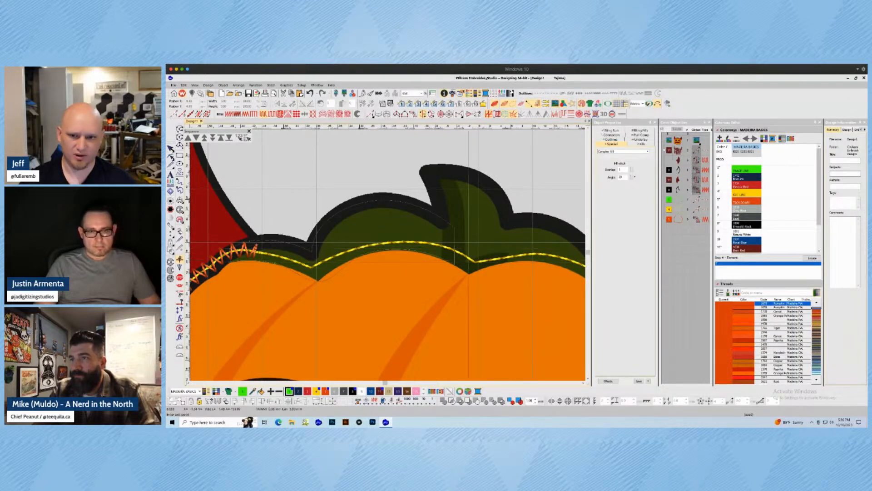
click(456, 262)
click(464, 251)
click(455, 262)
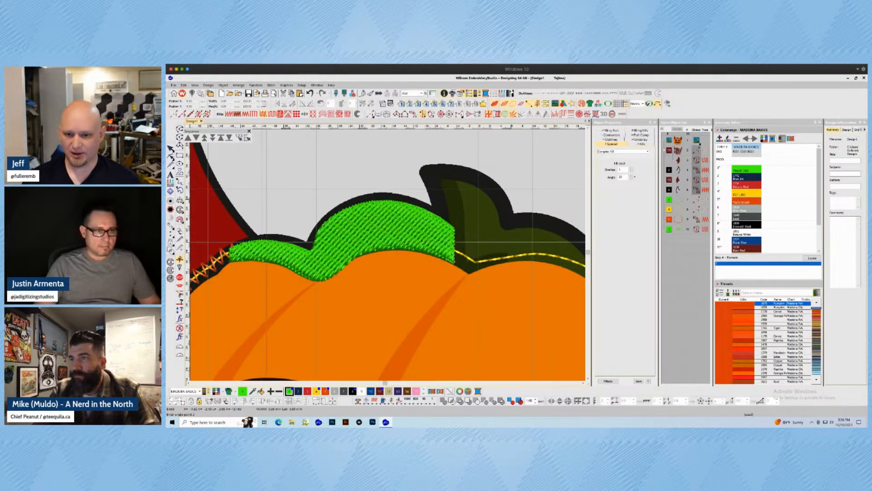
click(454, 257)
- Inspect the lower boundary points of the left stem fill in Reshape mode with the stitches hidden
key(h)
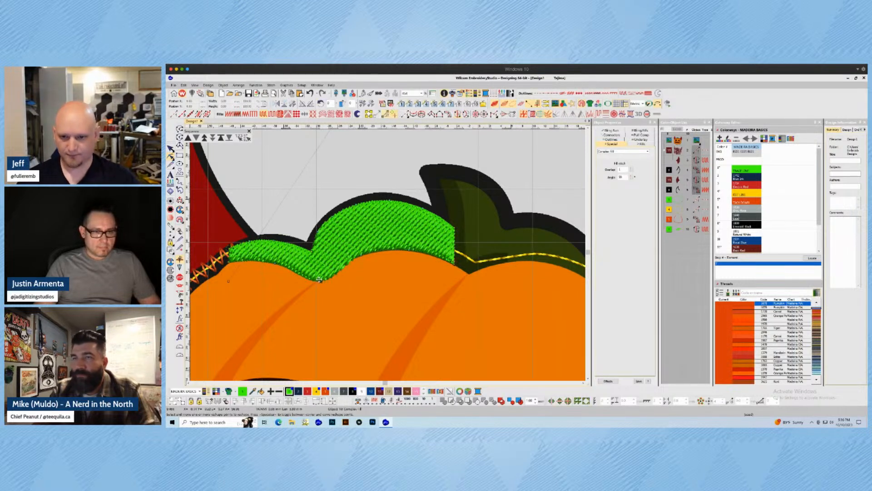
click(320, 280)
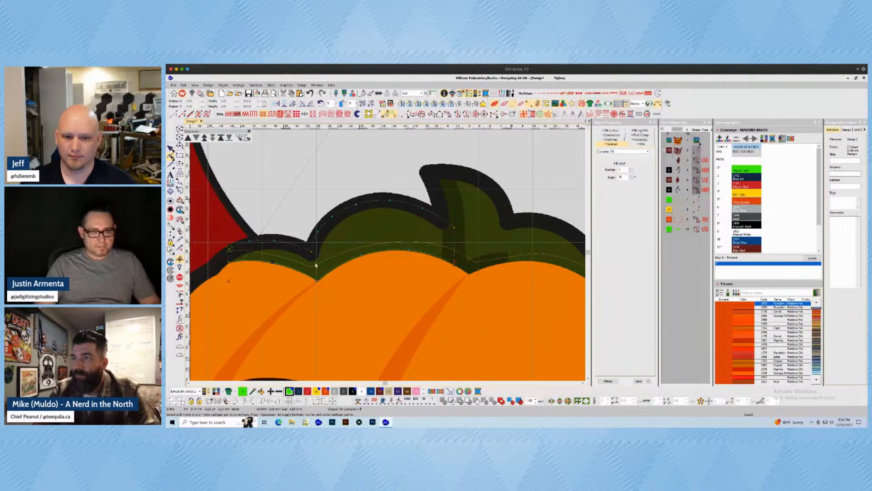
click(409, 250)
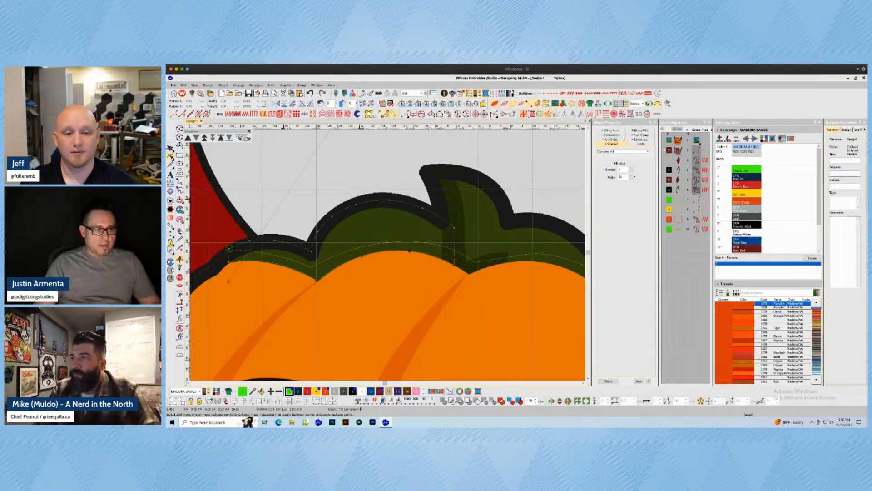
key(Escape)
scroll(452, 250, down, 2)
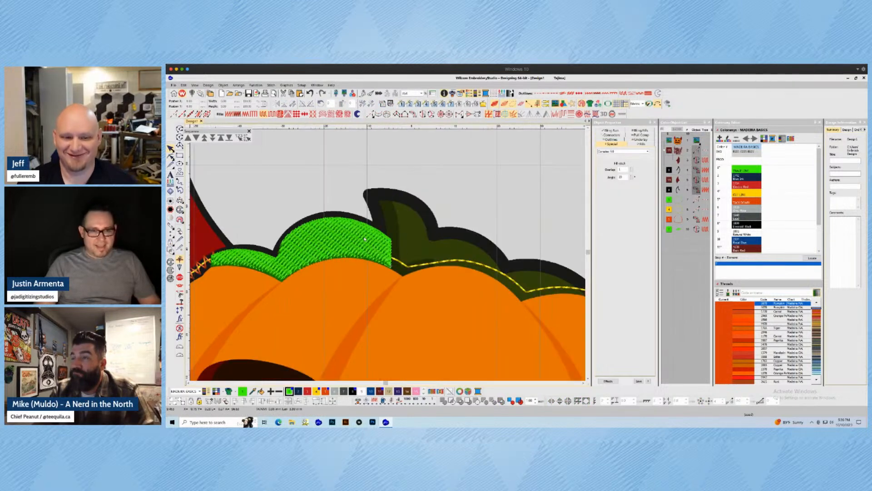
- Hide the stitches and start a second Complex Fill outline at the upper tip of the stem
scroll(372, 250, up, 2)
click(375, 250)
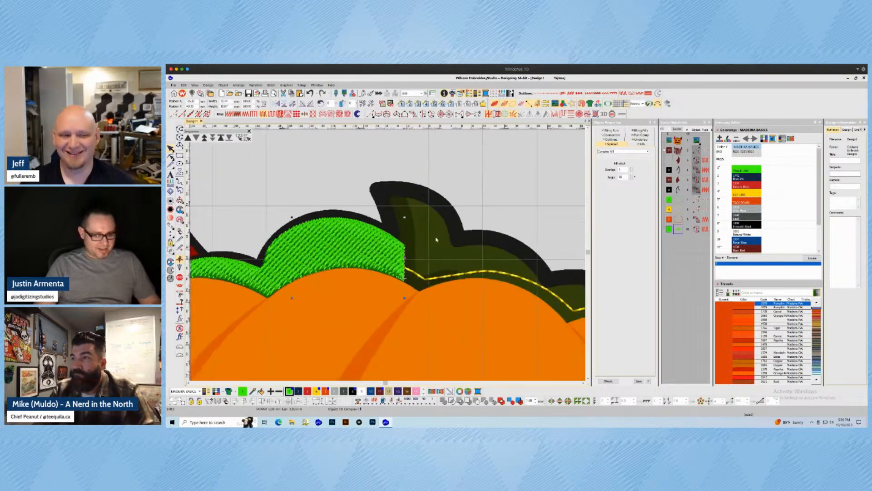
key(h)
click(439, 242)
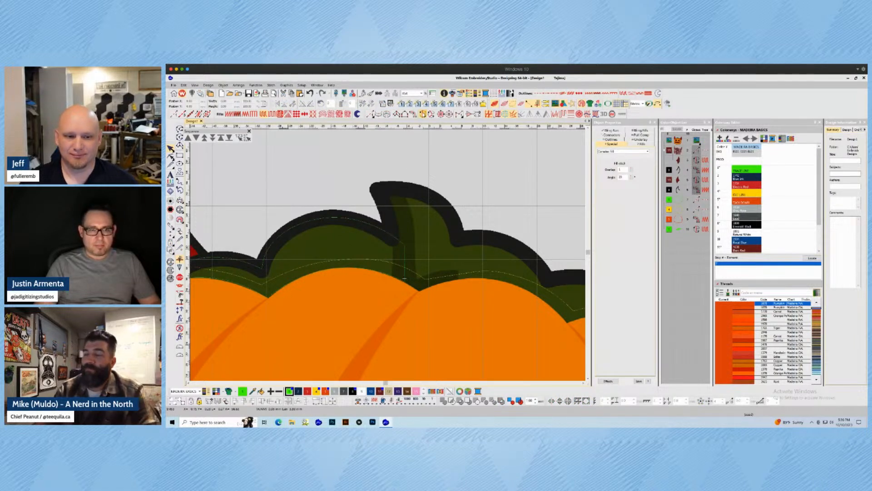
key(space)
click(395, 198)
click(410, 184)
right_click(433, 194)
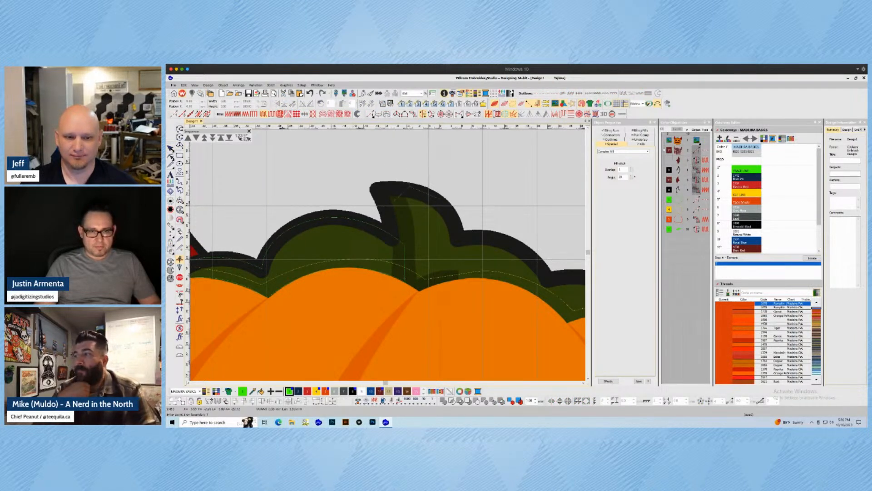
right_click(450, 222)
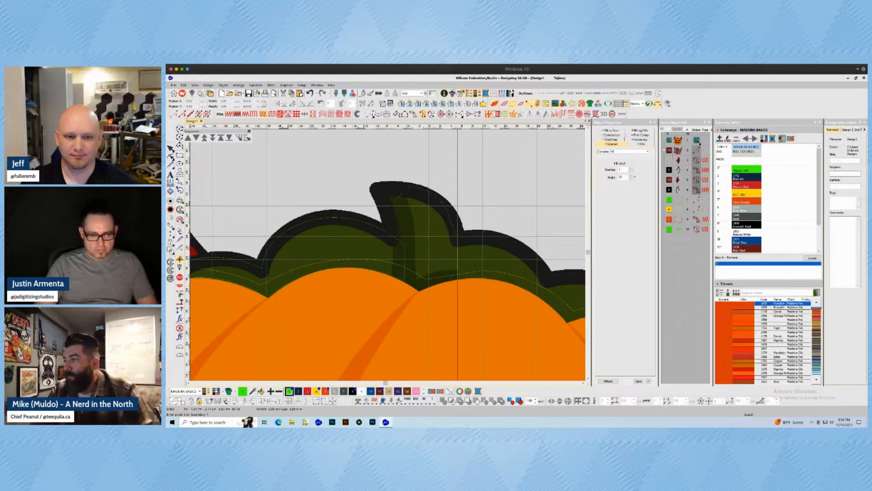
key(BackSpace)
key(BackSpace)
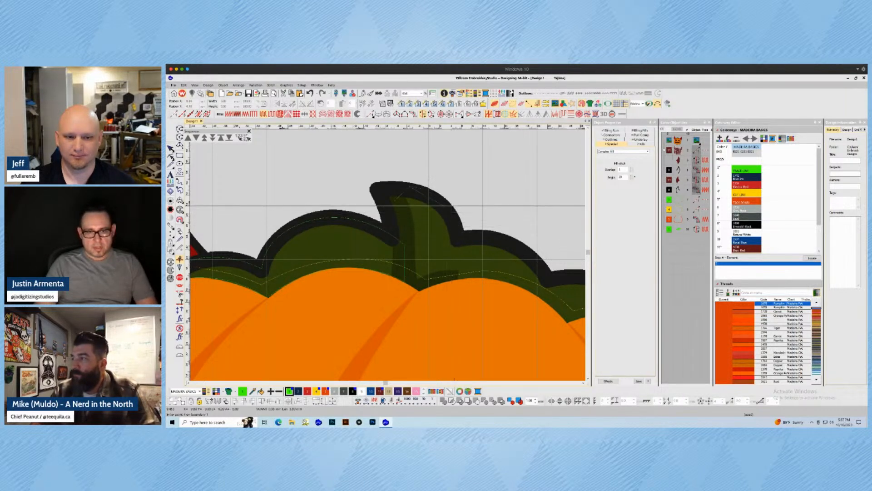
- Continue the second fill outline down the stem's right edge to its inner corner and over the right-hand green bump
right_click(432, 193)
right_click(450, 212)
click(459, 237)
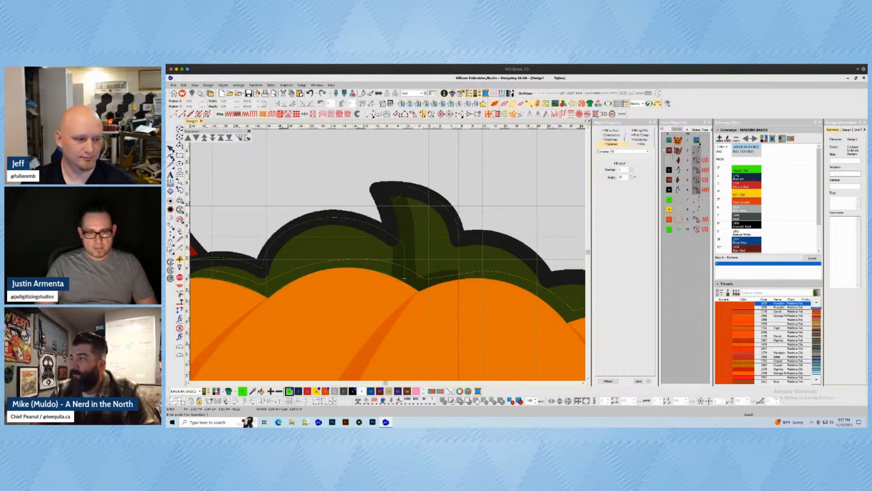
right_click(517, 246)
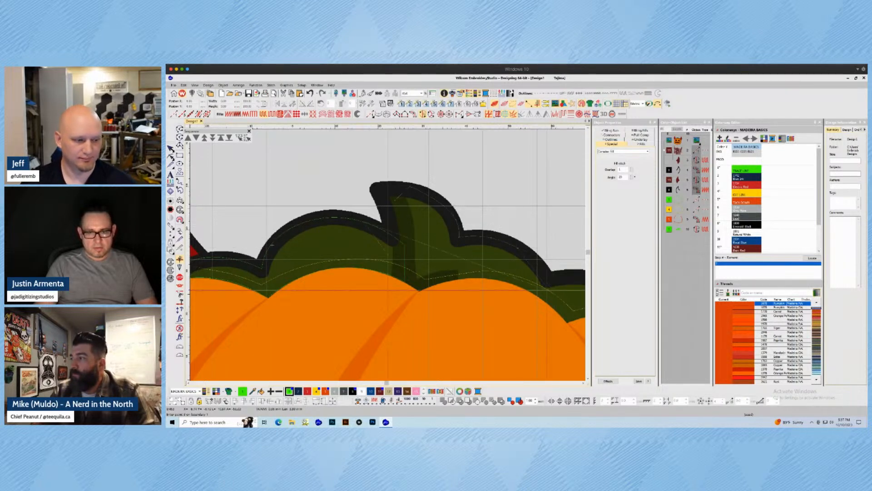
- Trace the pumpkin leaf section from the stem to its right-hand tip and back, and generate it as a Complex Fill object
scroll(548, 292, down, 1)
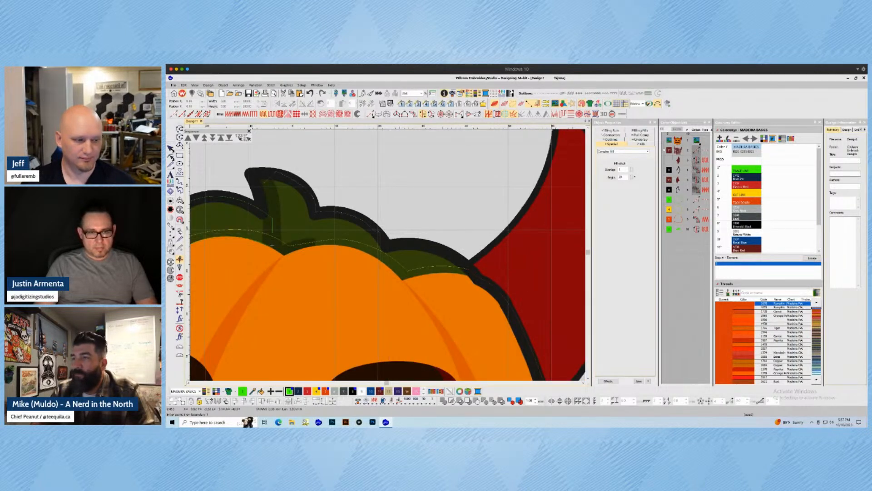
click(387, 245)
right_click(433, 246)
right_click(458, 256)
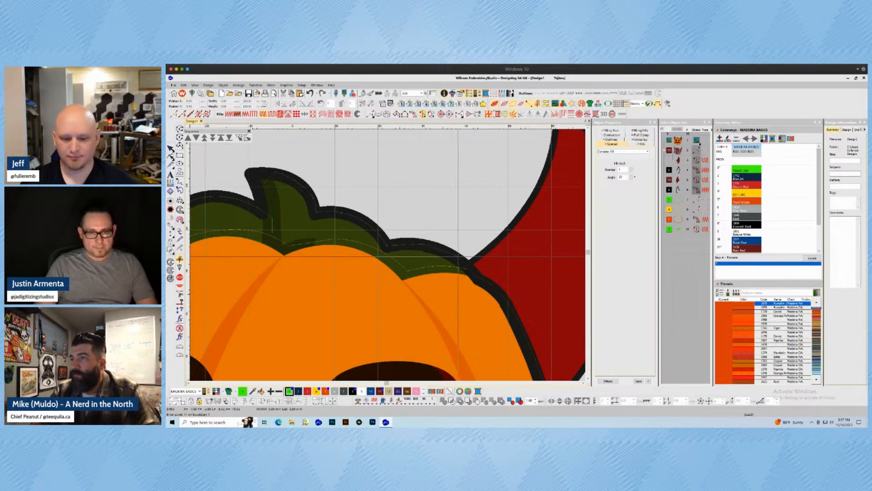
click(475, 270)
click(469, 274)
right_click(438, 273)
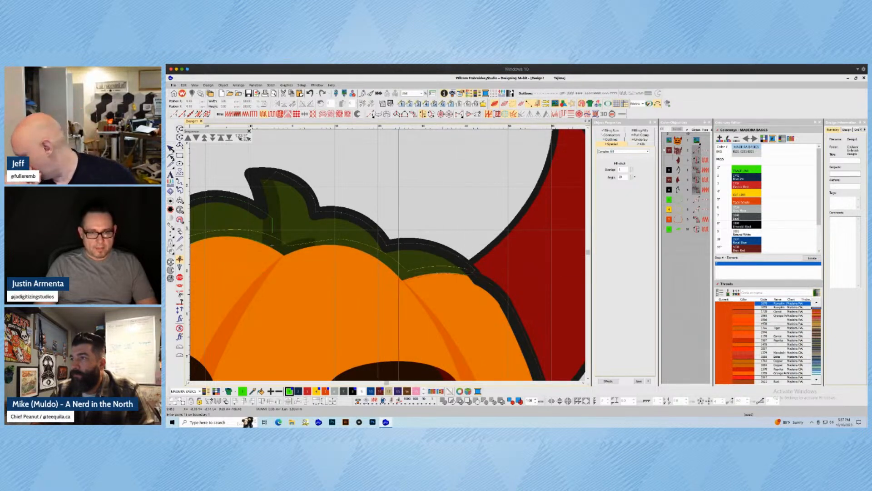
click(402, 281)
right_click(369, 252)
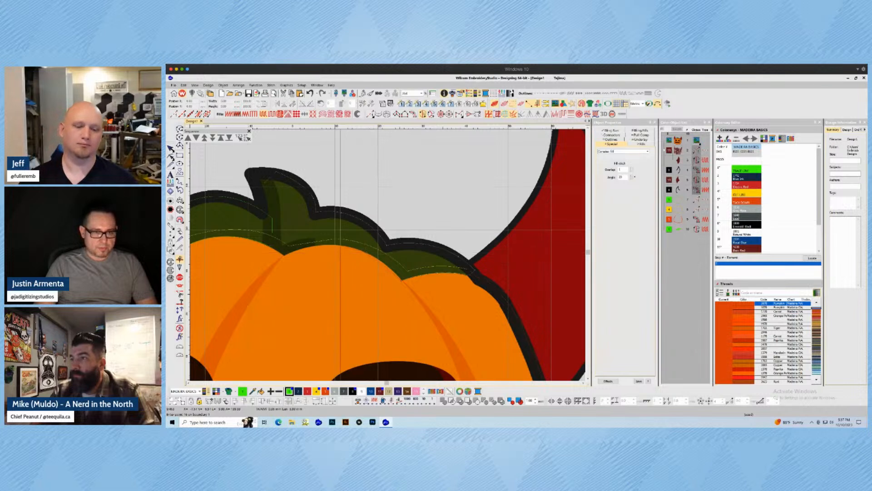
right_click(335, 245)
right_click(293, 250)
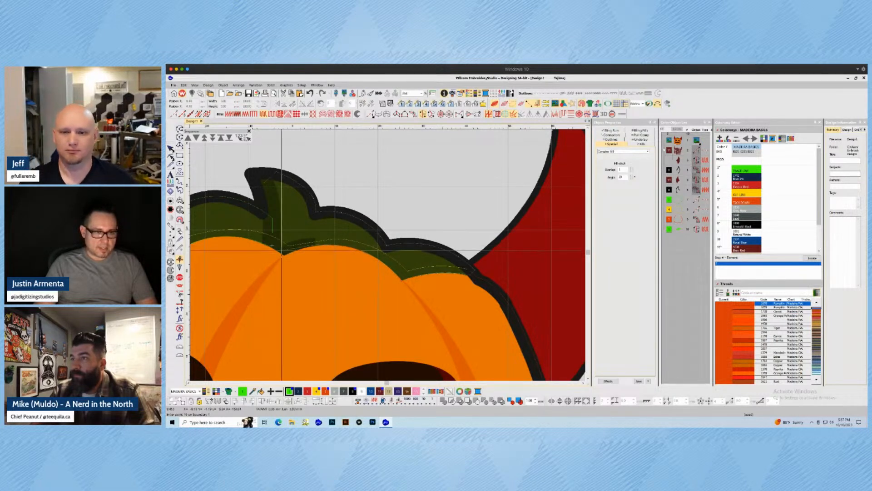
click(282, 254)
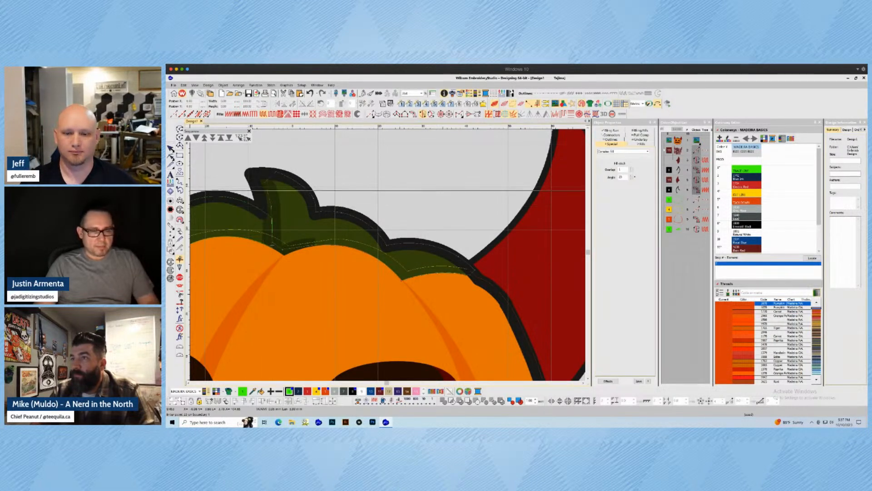
key(Return)
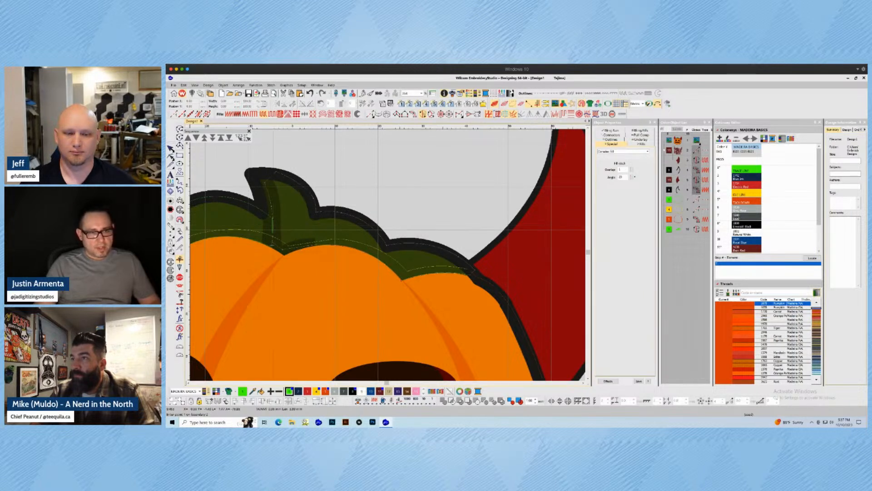
key(Return)
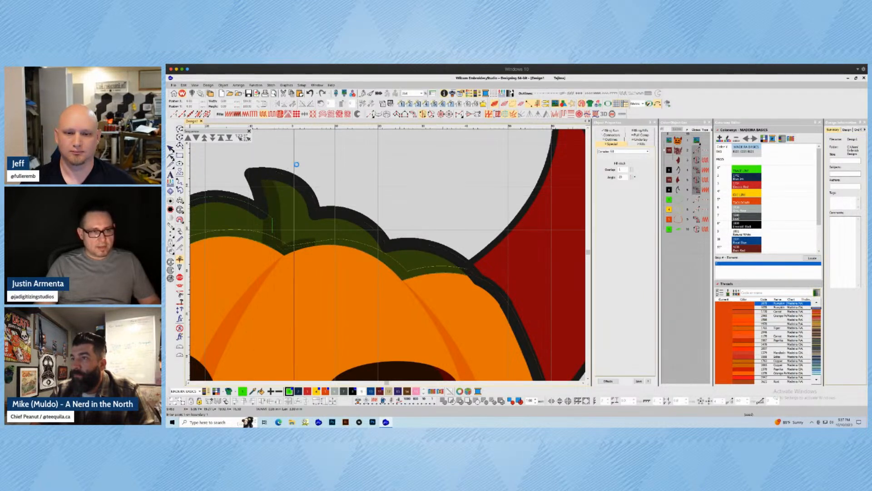
key(Escape)
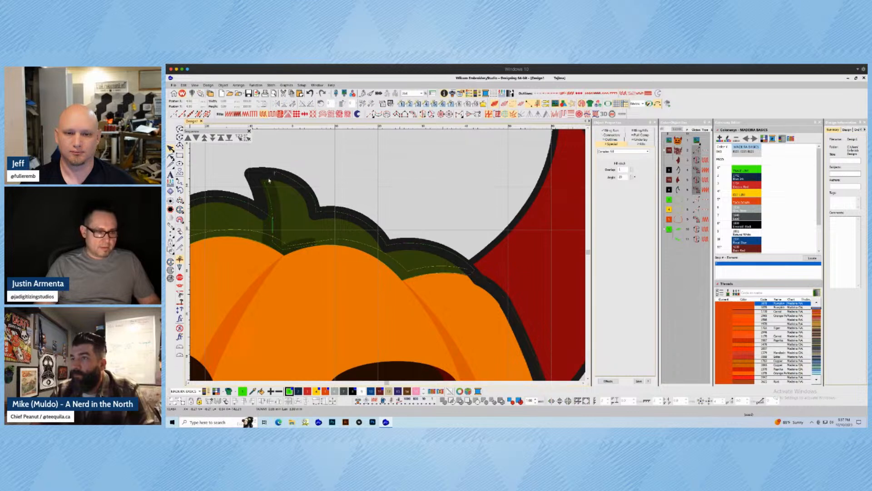
- Examine the stitching of the green leaf fills on both sides of the stem
key(t)
scroll(319, 227, down, 1)
click(335, 254)
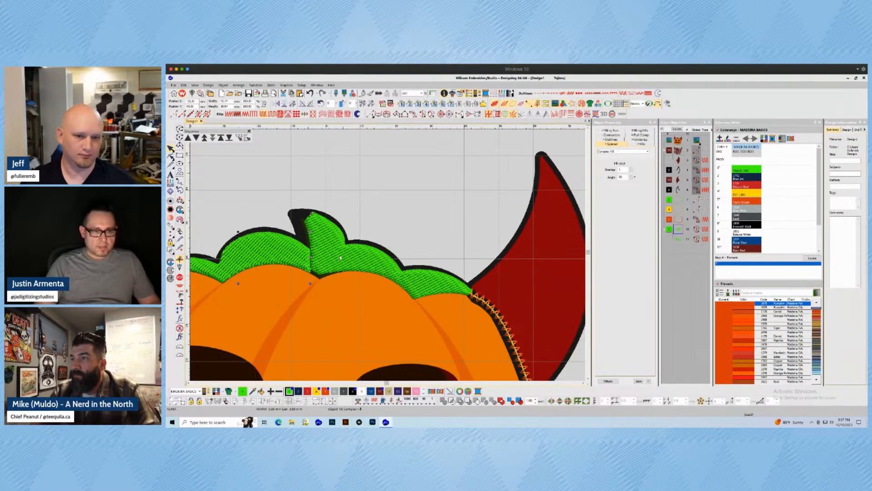
ctrl+click(291, 254)
click(434, 192)
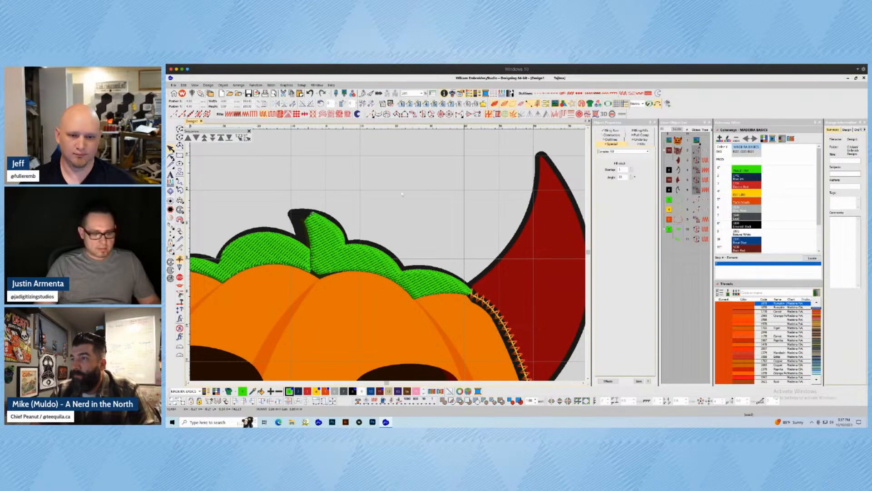
key(t)
key(d)
key(d)
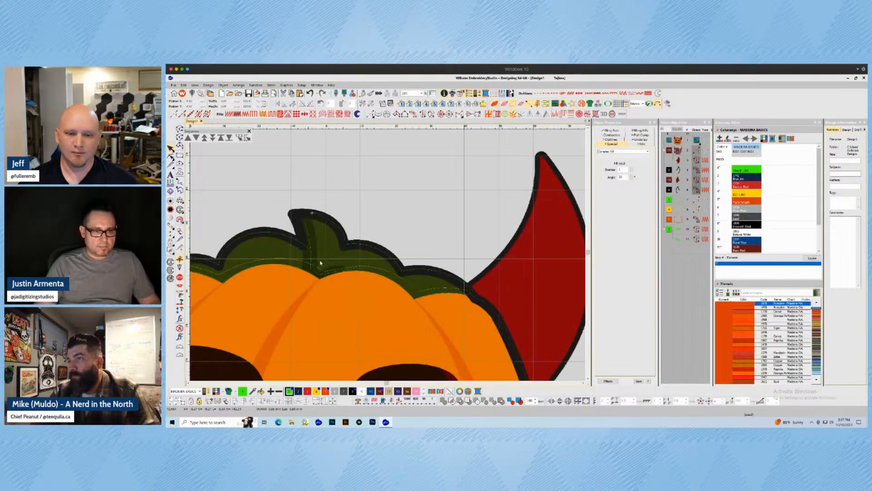
- Begin a satin Column A object along the dark shading at the stem's base, placing point pairs from the right tail to the stem
scroll(321, 263, up, 3)
middle_click(455, 229)
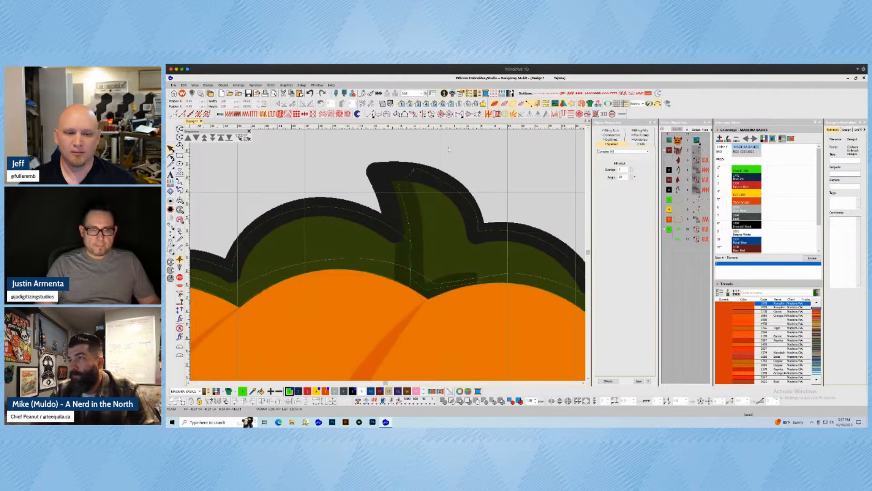
click(396, 114)
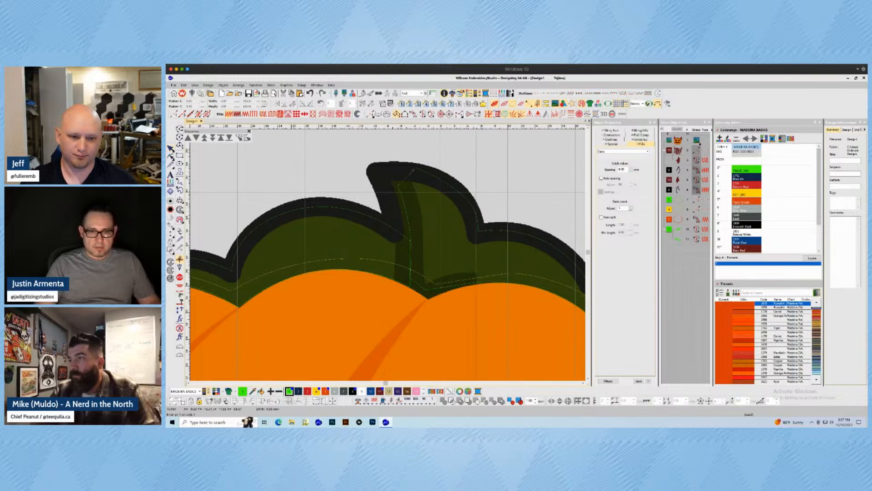
click(478, 282)
click(477, 282)
click(447, 275)
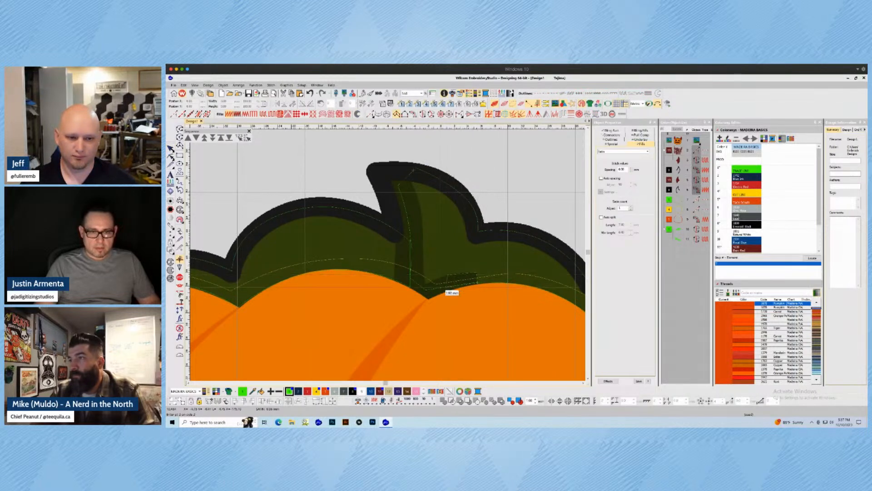
click(446, 292)
click(432, 281)
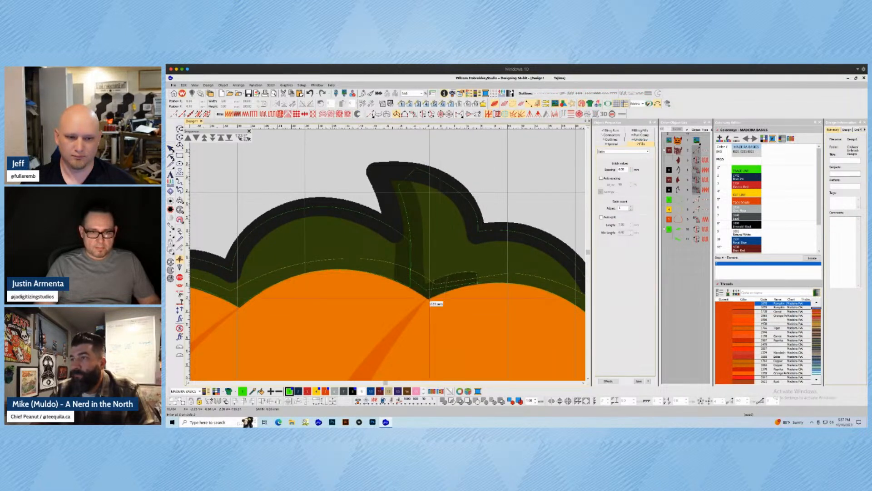
click(428, 299)
click(421, 275)
click(417, 291)
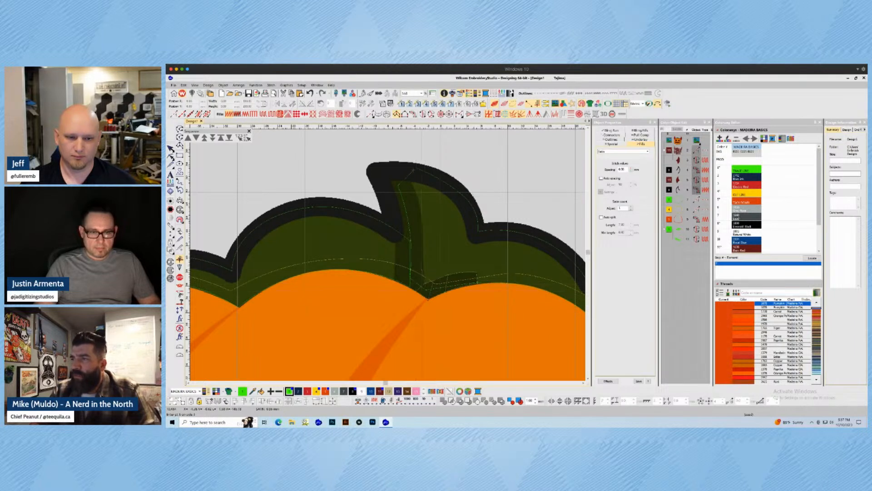
click(414, 264)
click(396, 279)
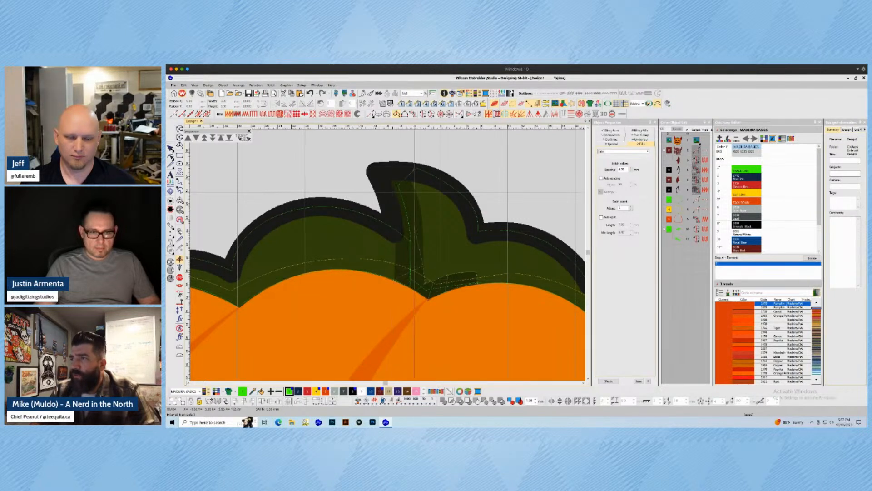
- Continue the satin column up the stem's dark left side to its tip and generate the stitches
click(423, 222)
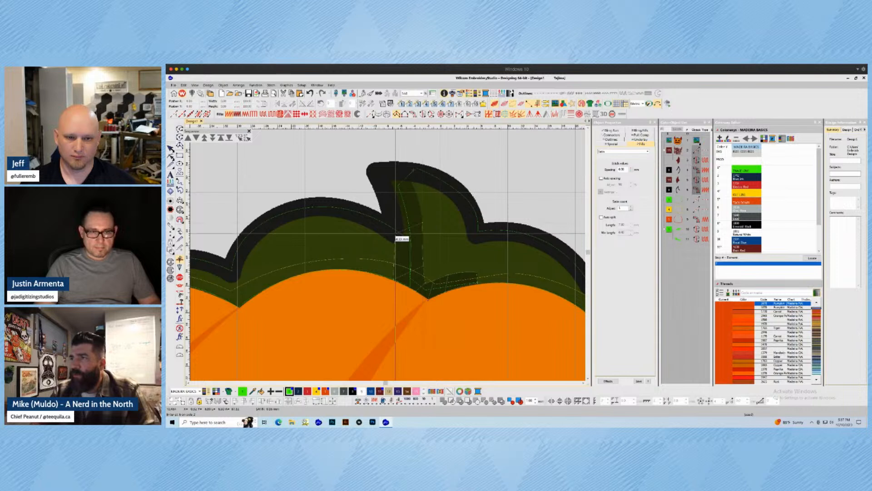
click(396, 234)
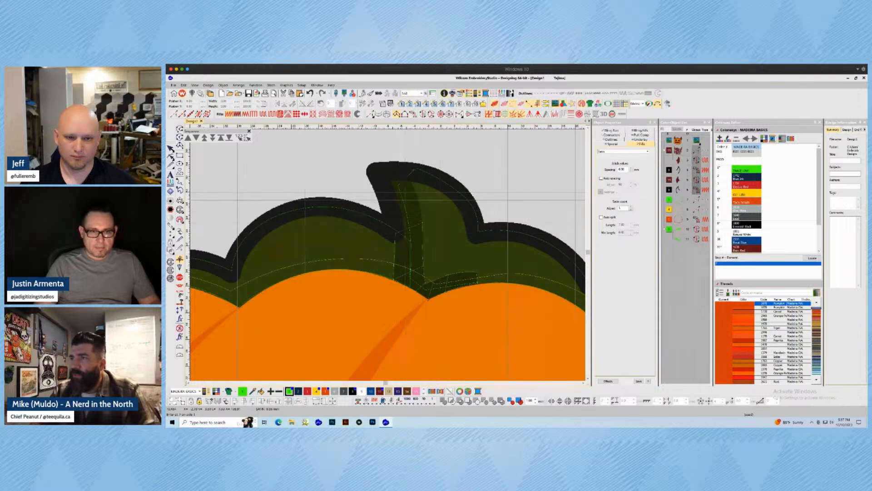
click(396, 203)
click(401, 184)
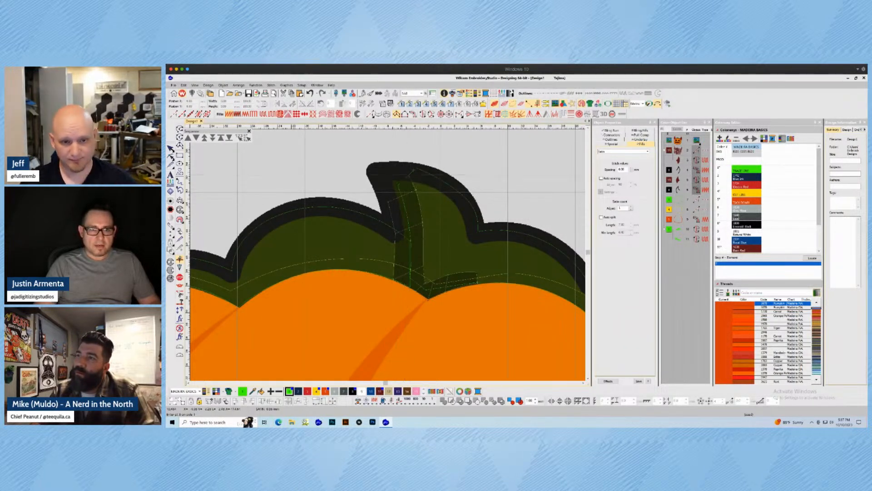
click(413, 173)
click(384, 179)
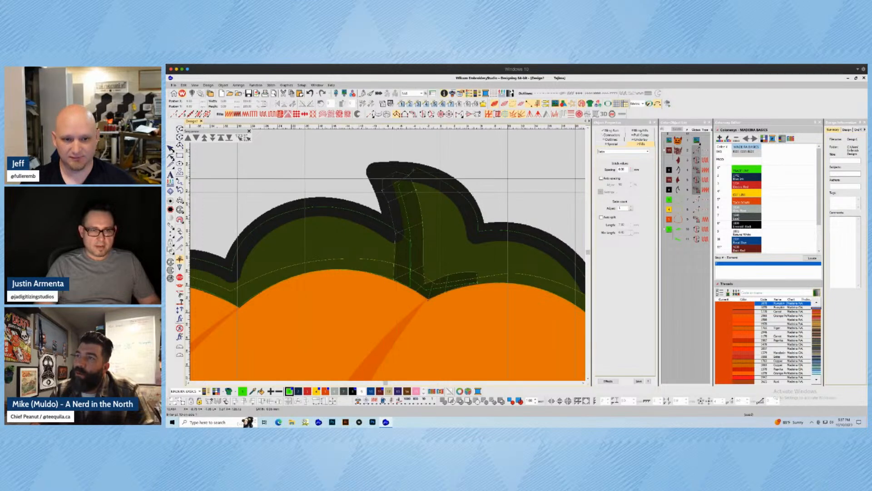
click(425, 177)
scroll(239, 155, up, 1)
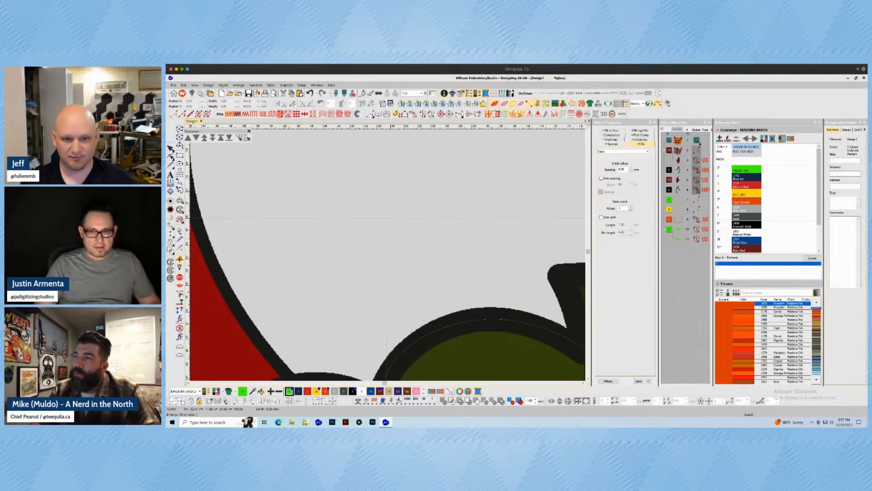
key(Return)
scroll(319, 202, down, 4)
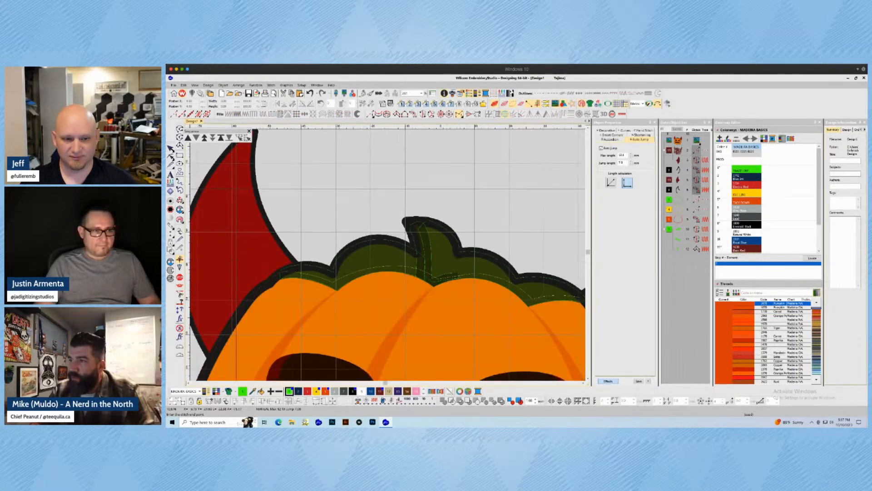
- Inspect the satin stem column against the leaf fills in stitch view, including the reshape points
click(171, 148)
key(t)
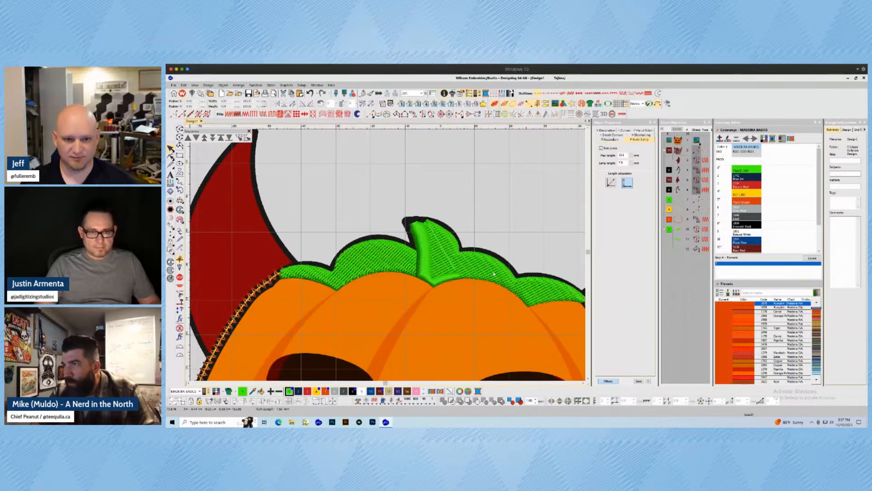
click(417, 245)
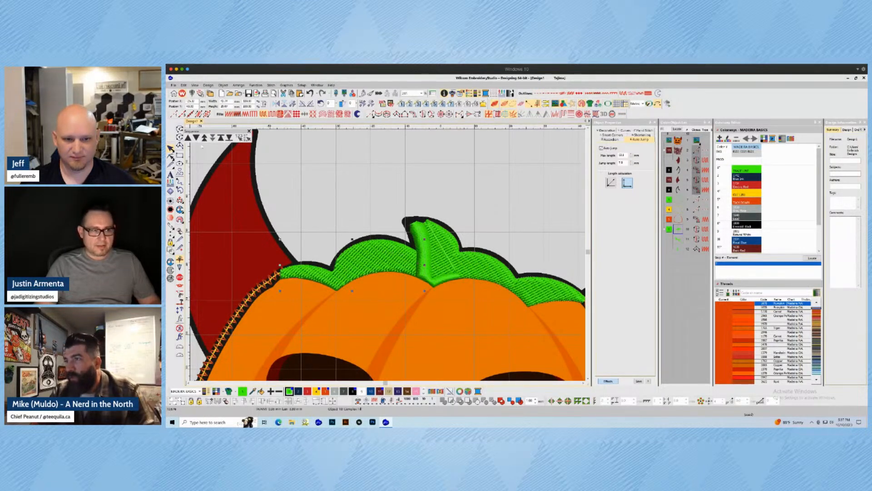
key(h)
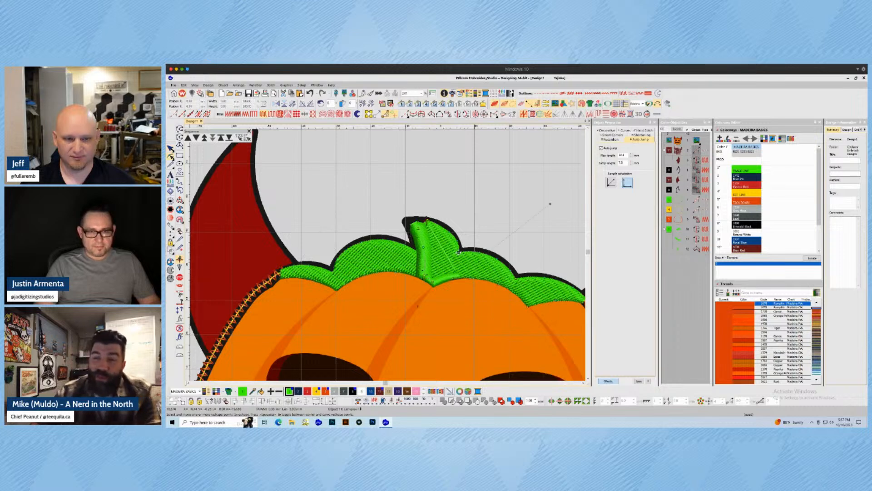
click(439, 257)
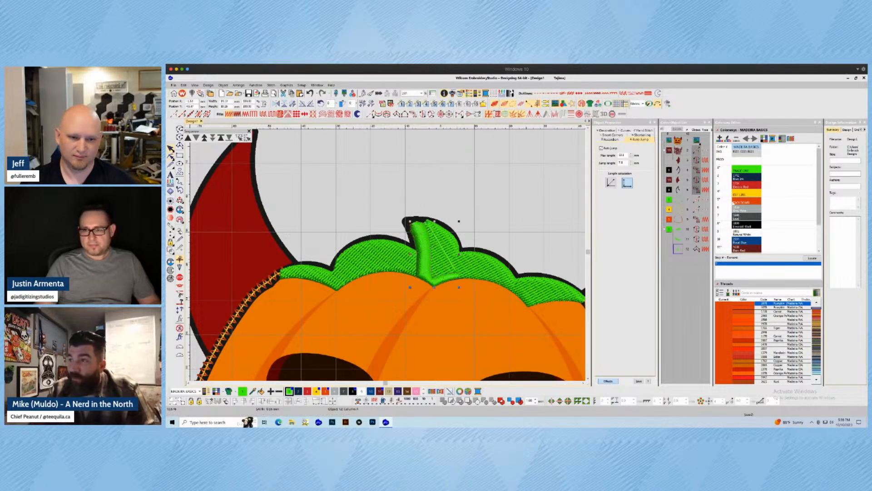
- Replace the second colorway colour with Madeira thread 1704 and apply it to the satin stem column
click(743, 178)
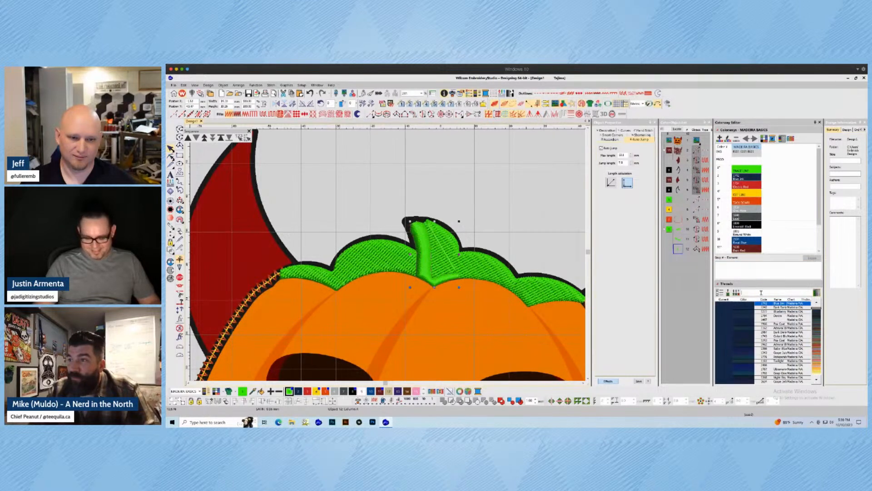
text(1704)
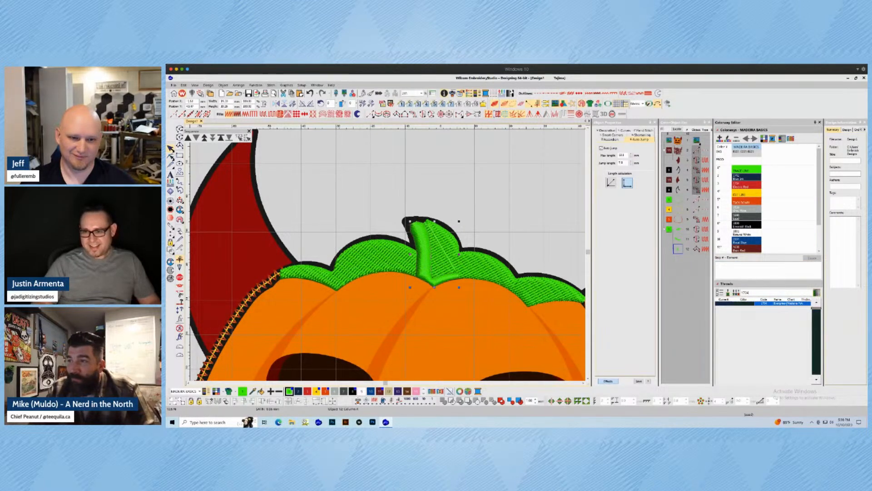
key(Return)
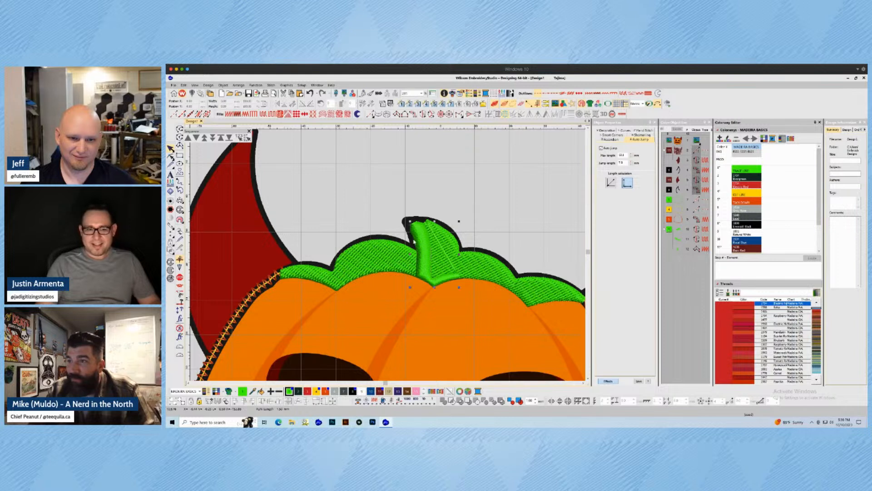
click(414, 241)
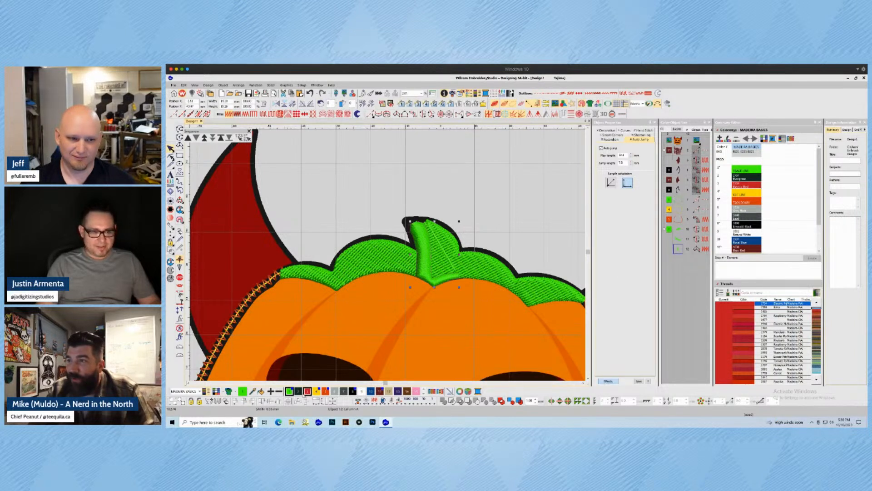
click(298, 391)
- Recolour both leaf fill objects with the red third colour of the palette
key(shift+Tab)
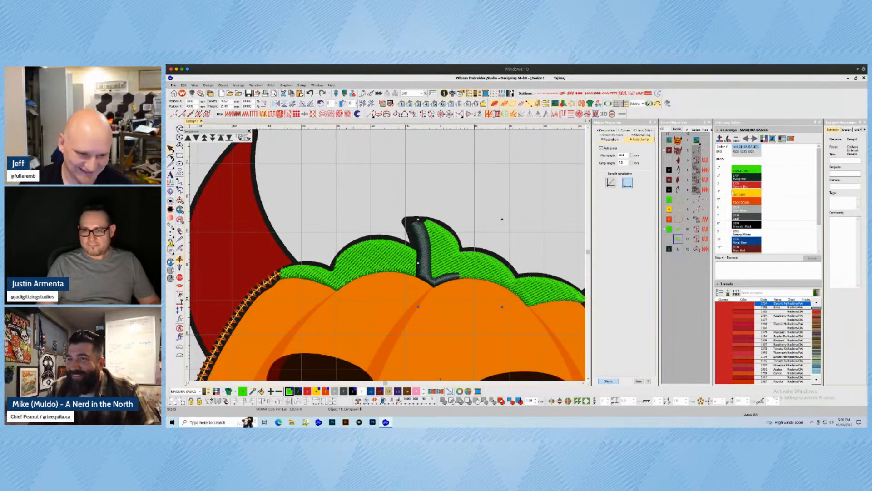
ctrl+click(394, 250)
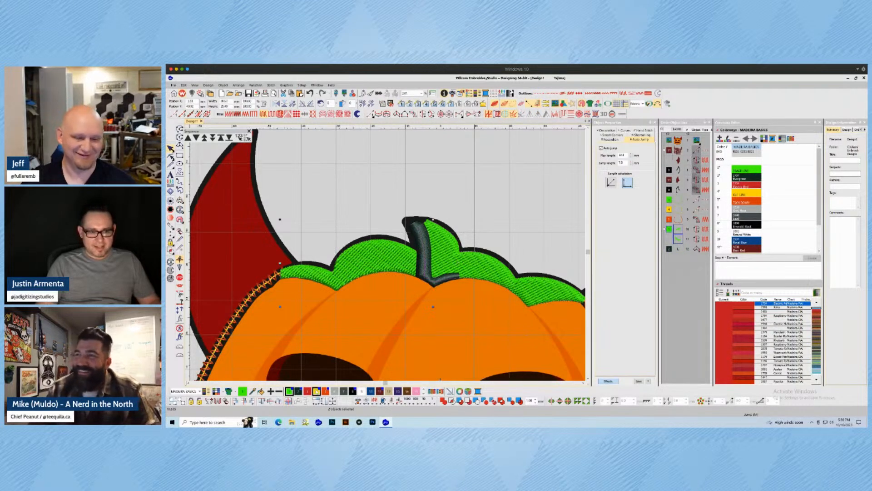
click(307, 391)
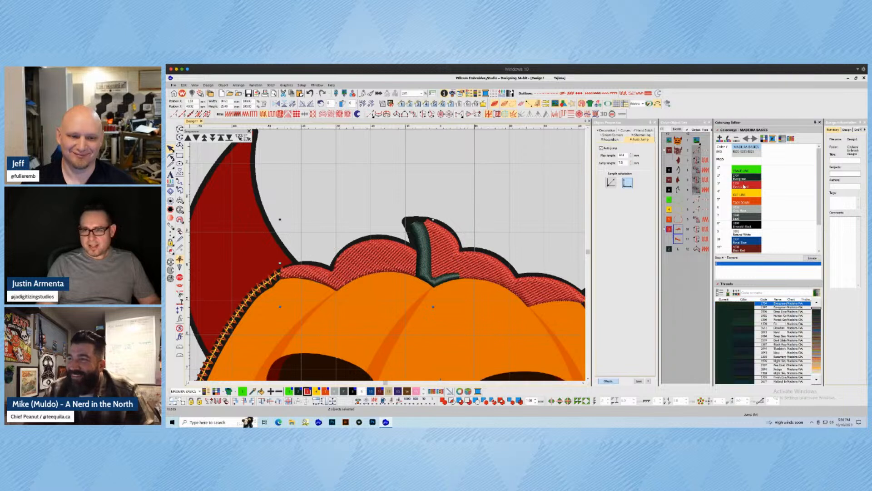
- Replace the third colorway colour with Madeira thread 1703 for the leaf fills and deselect the leaves
text(1)
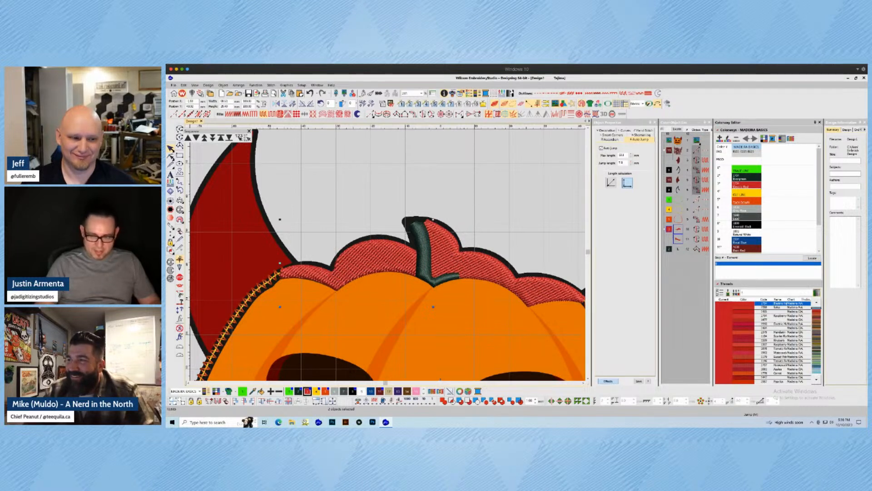
text(702)
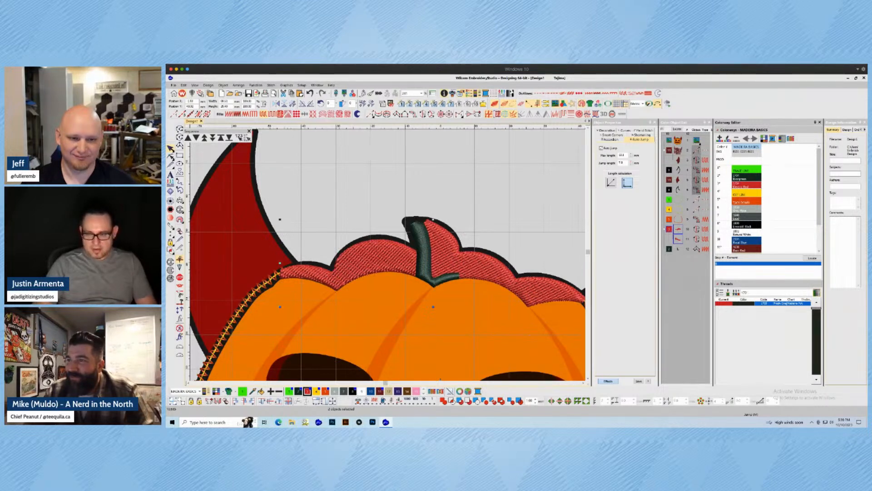
text(3)
key(Return)
click(498, 248)
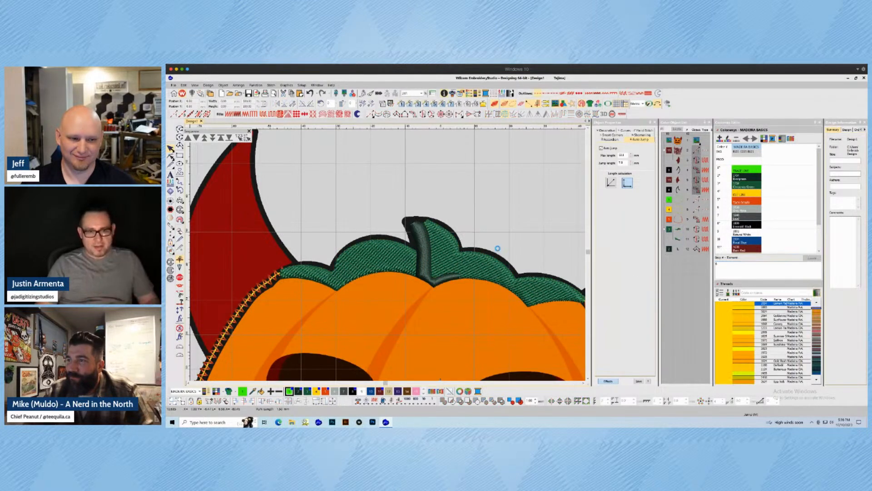
- Compare the recoloured leaf and stem stitching with the original artwork across the whole pumpkin
scroll(500, 249, down, 4)
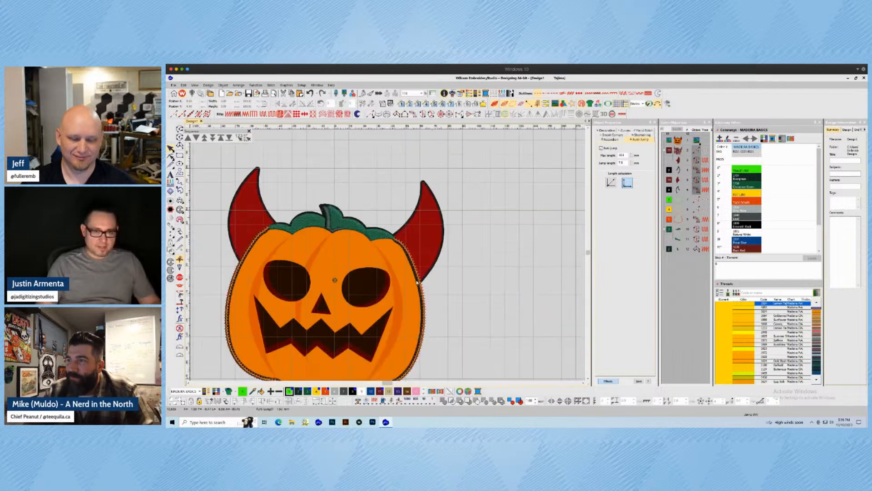
key(s)
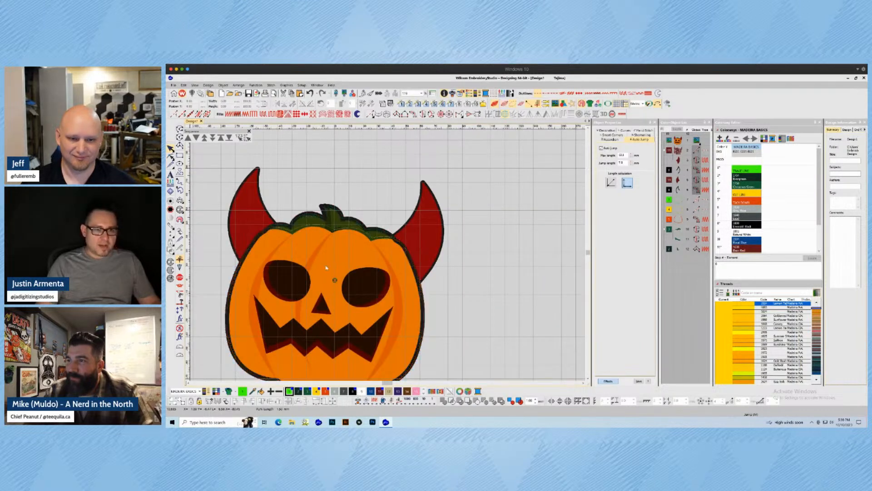
click(280, 247)
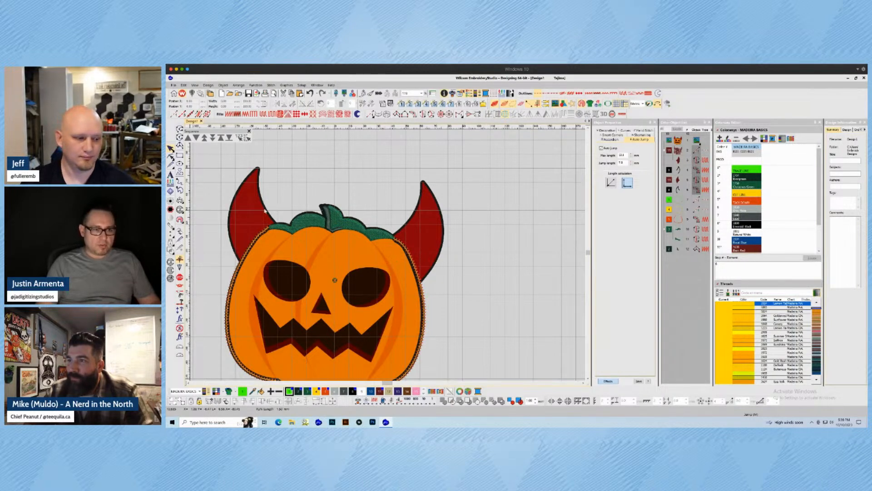
key(d)
key(d)
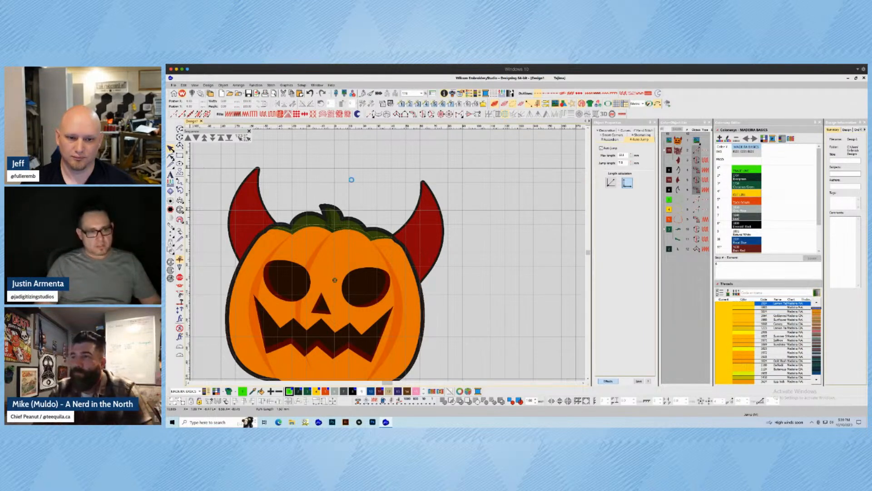
- Start a Column C outline at the stem's left base and trace the black edge over the left leaves
drag(239, 192, 473, 286)
scroll(328, 243, up, 1)
scroll(328, 244, up, 2)
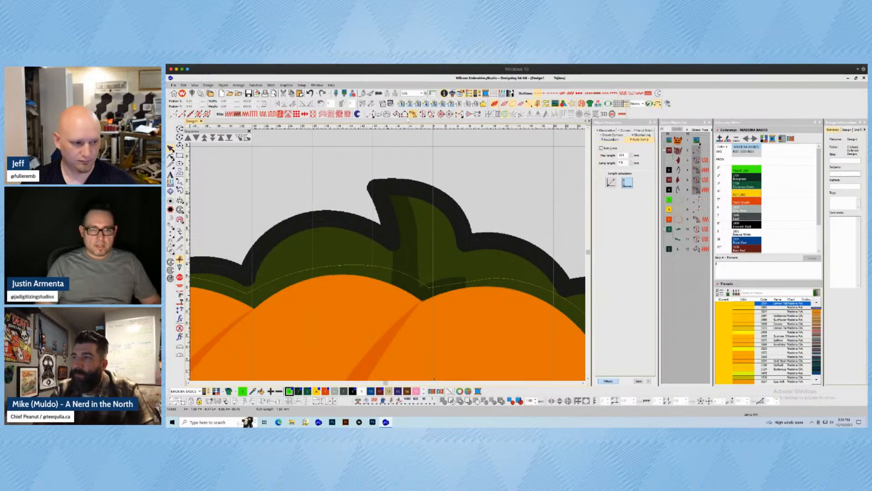
click(389, 238)
right_click(303, 219)
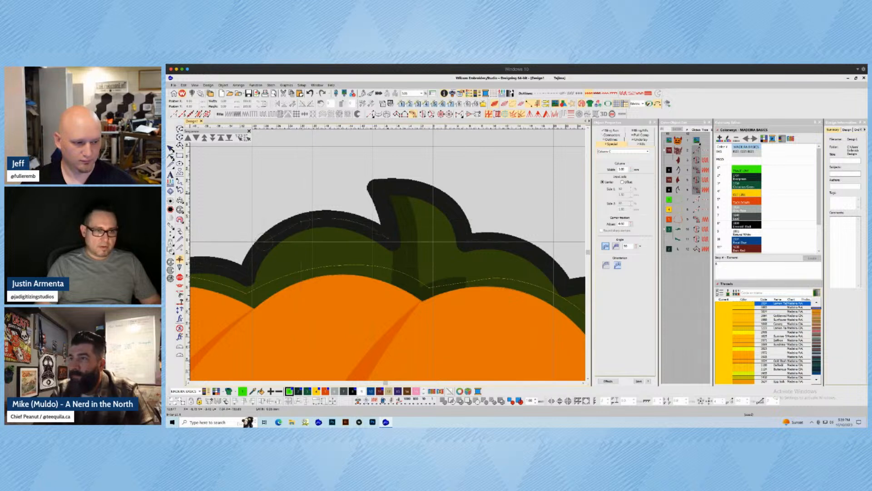
right_click(266, 238)
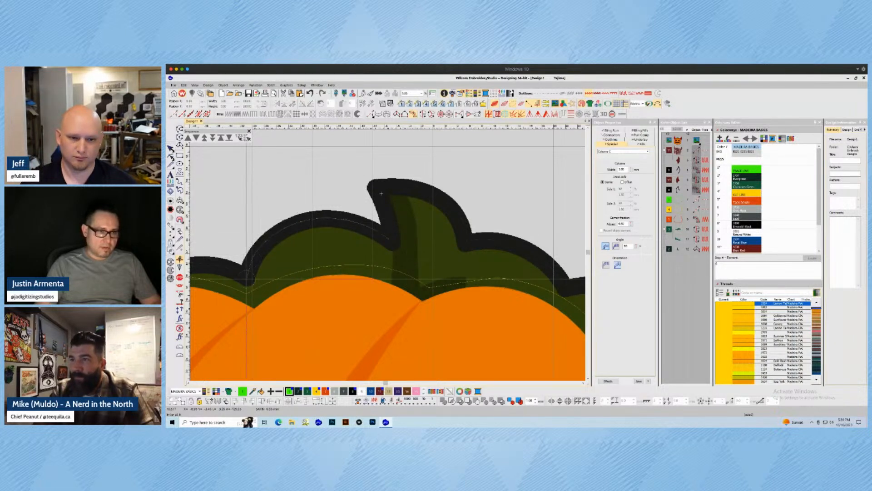
right_click(195, 263)
- Continue the Column C outline past the left horn and down the pumpkin's left side to the first bottom notch
scroll(196, 265, down, 2)
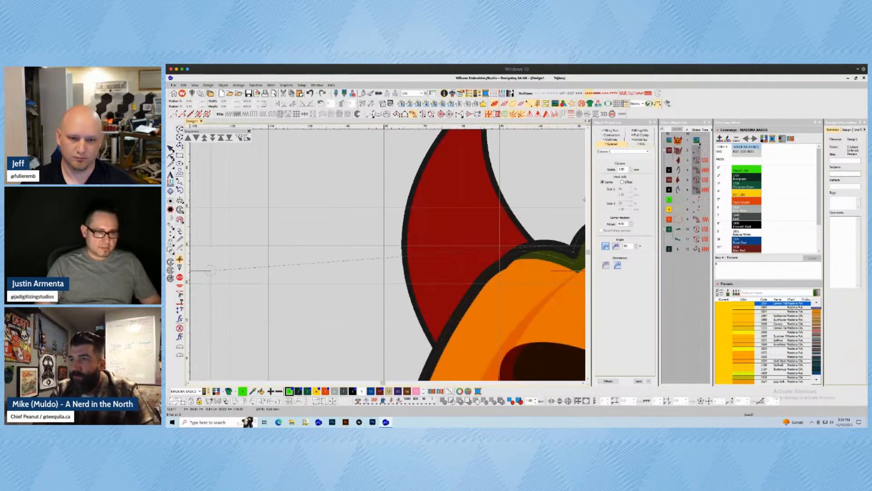
scroll(531, 289, up, 1)
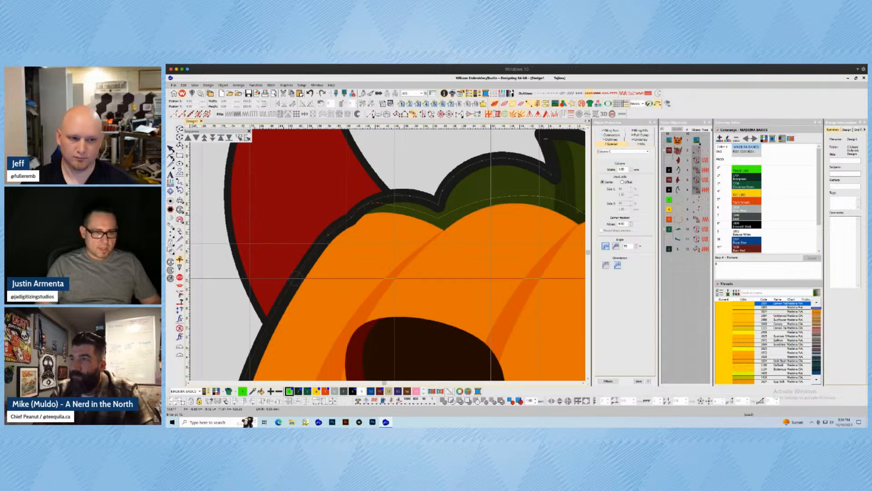
right_click(268, 328)
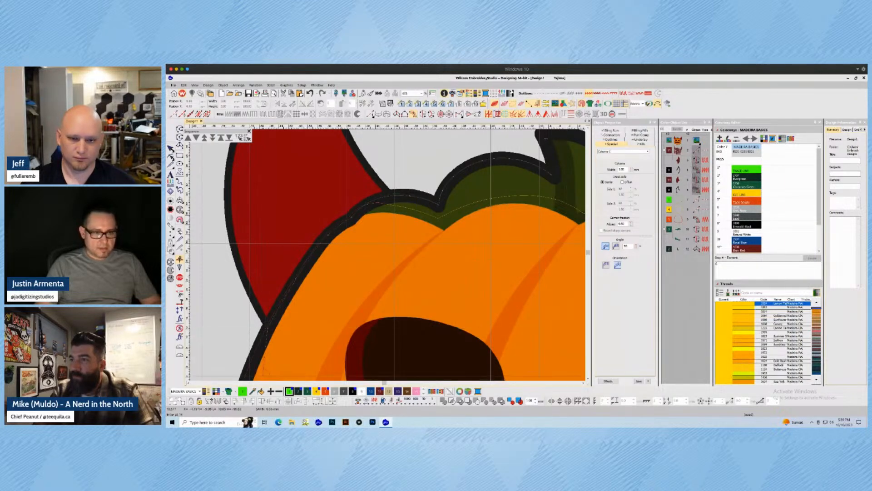
scroll(291, 366, down, 1)
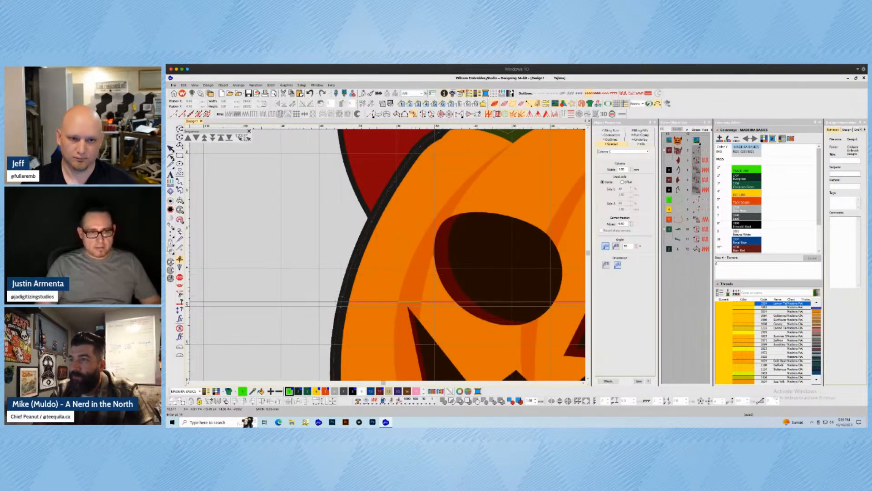
right_click(343, 302)
scroll(351, 339, down, 1)
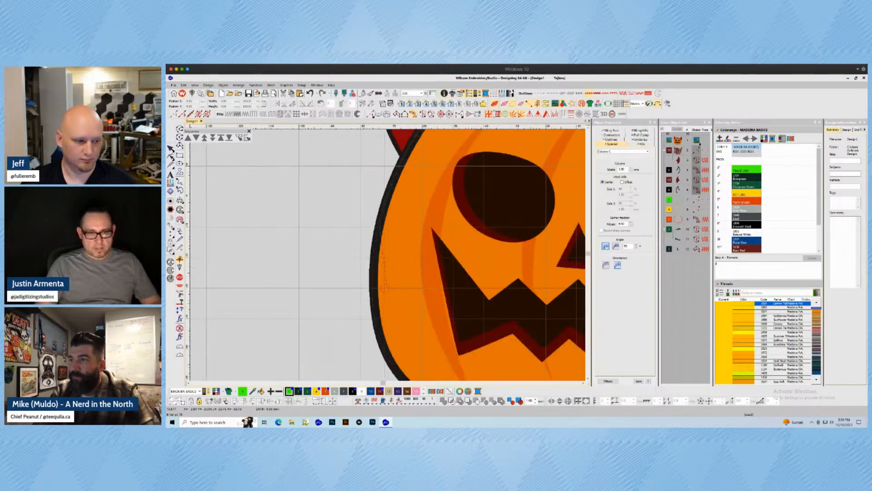
right_click(374, 293)
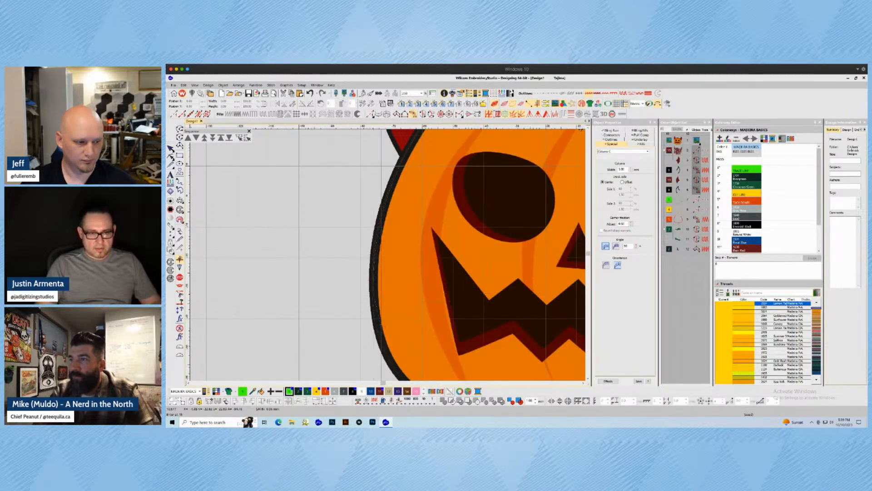
right_click(381, 337)
scroll(381, 341, up, 2)
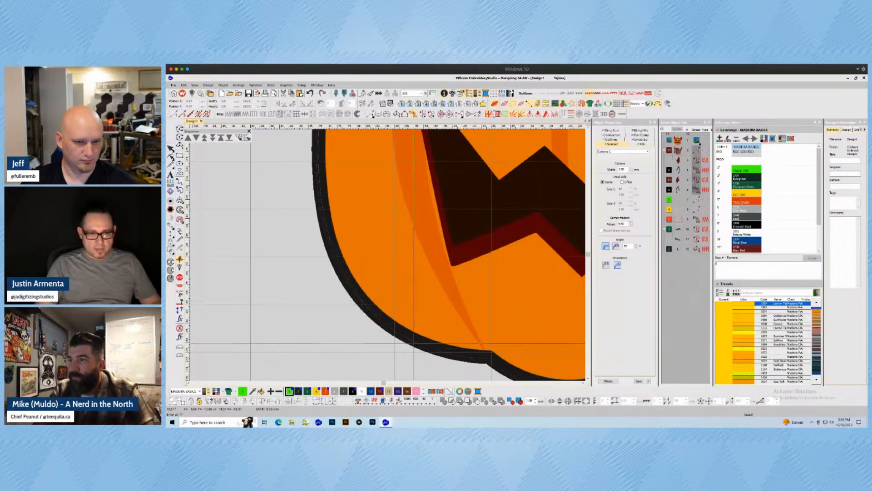
click(490, 358)
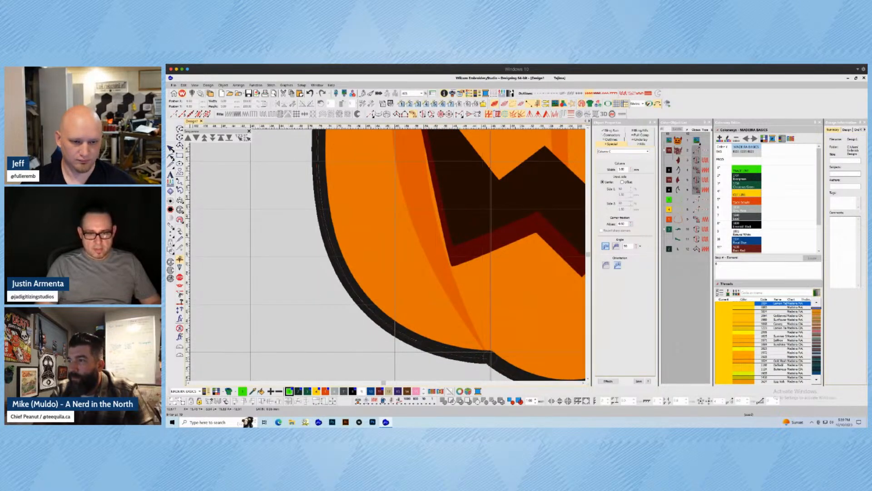
- Trace the Column C outline along the scalloped bottom edge to the pumpkin's lower right curve
scroll(495, 358, down, 1)
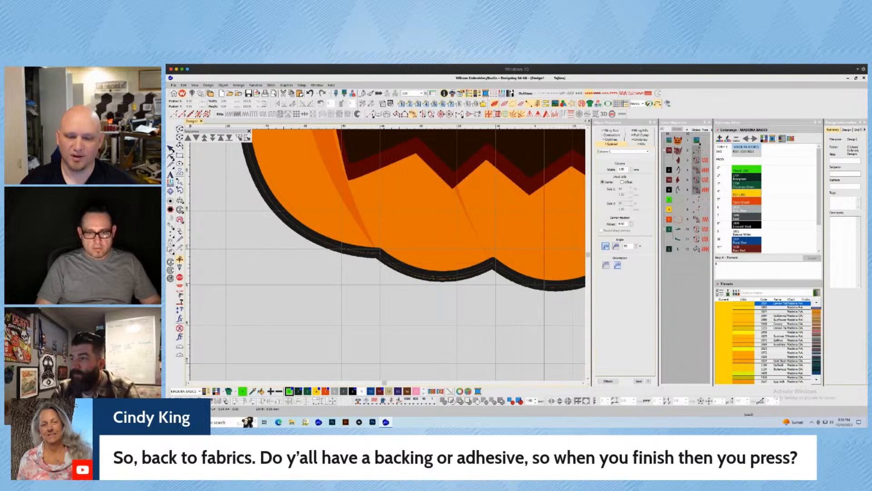
scroll(564, 287, up, 1)
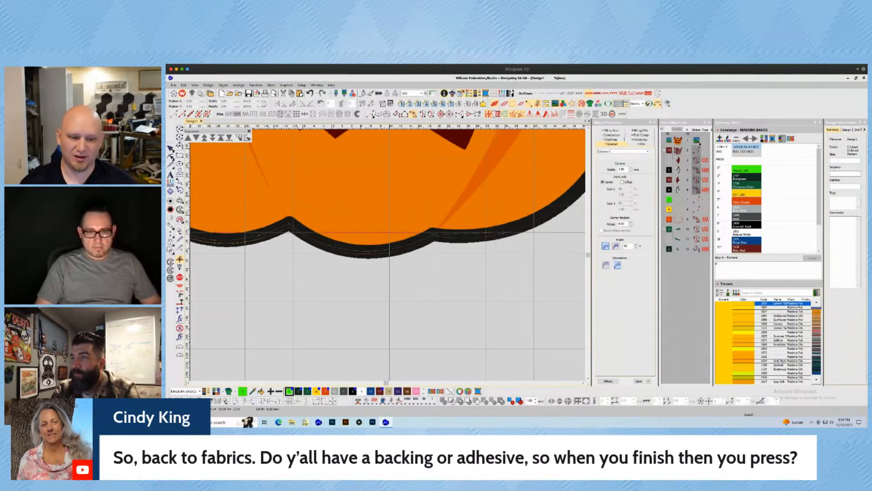
scroll(259, 266, up, 3)
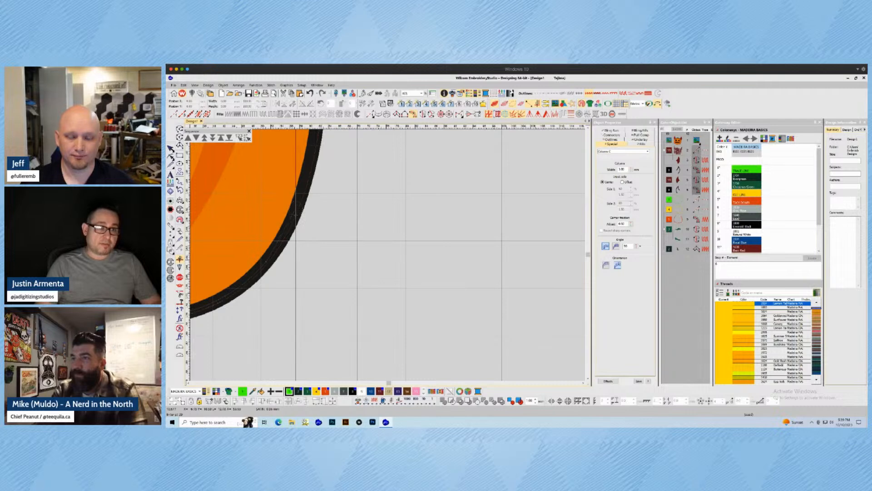
- Carry the Column C outline up the pumpkin's right side, past the right horn's base
scroll(297, 204, down, 2)
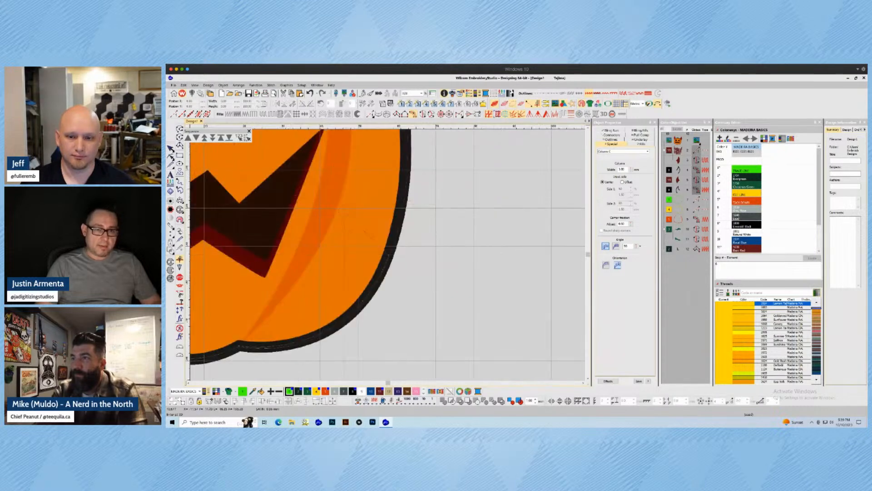
scroll(387, 255, down, 1)
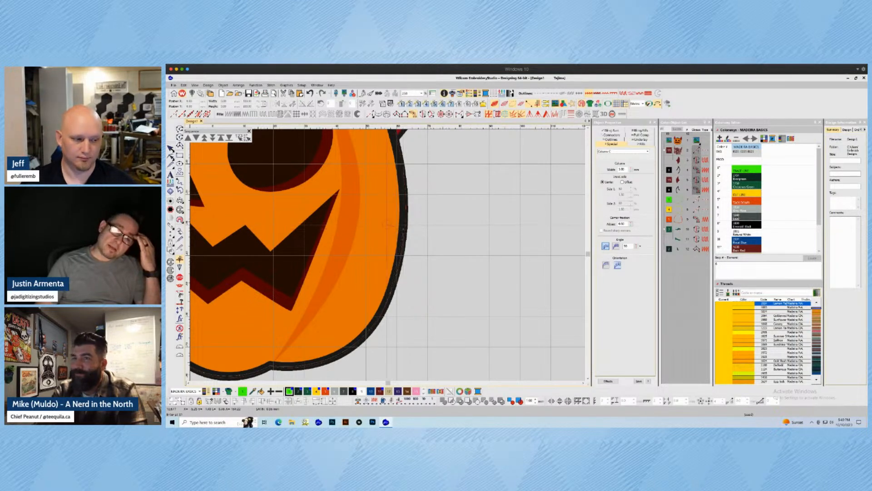
scroll(388, 224, down, 1)
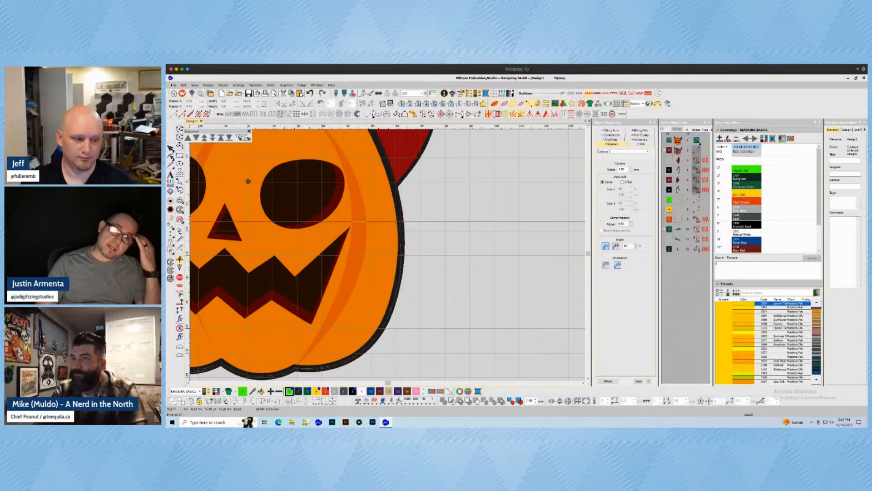
scroll(248, 181, up, 1)
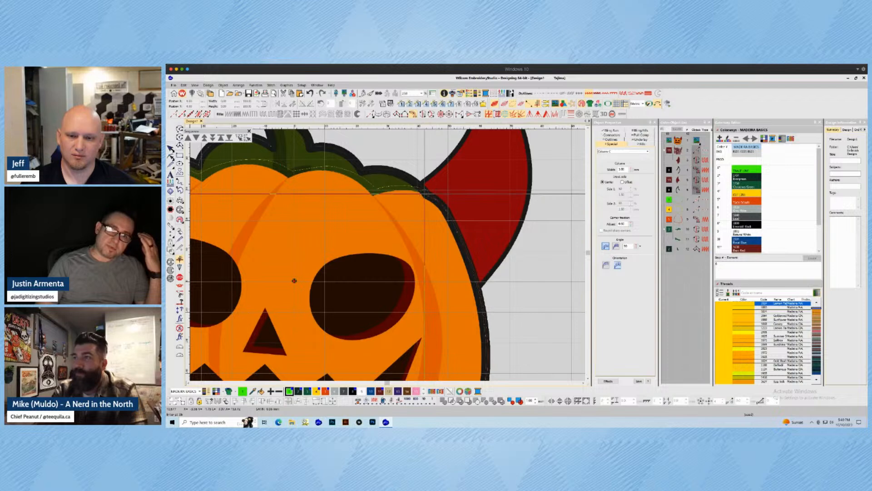
- Extend the Column C outline over the right leaves to the stem tip and finish the border object
click(426, 193)
scroll(364, 189, up, 1)
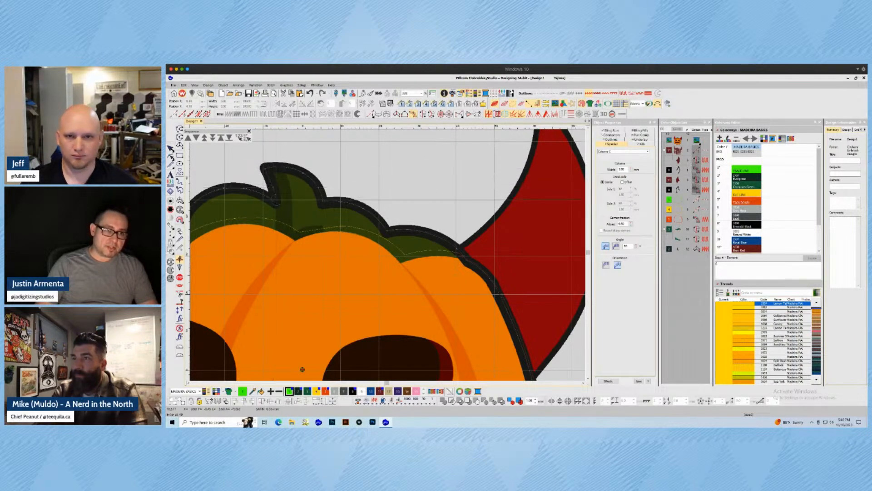
key(Return)
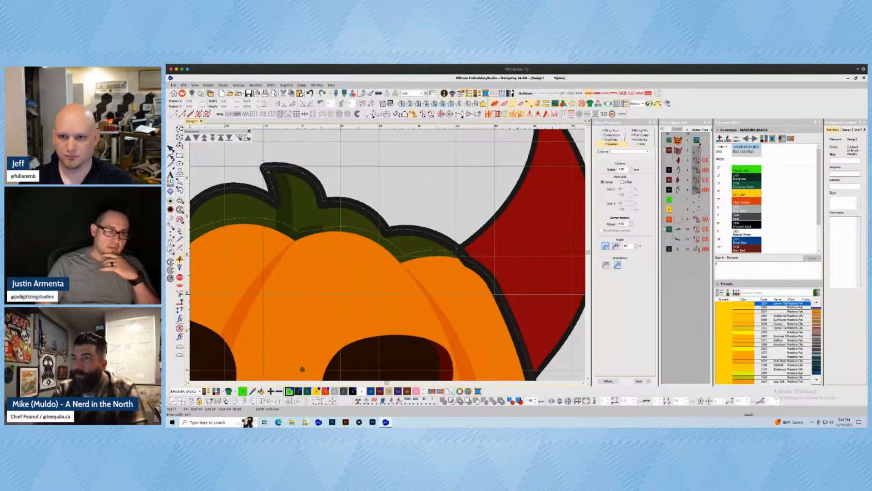
click(269, 171)
key(Escape)
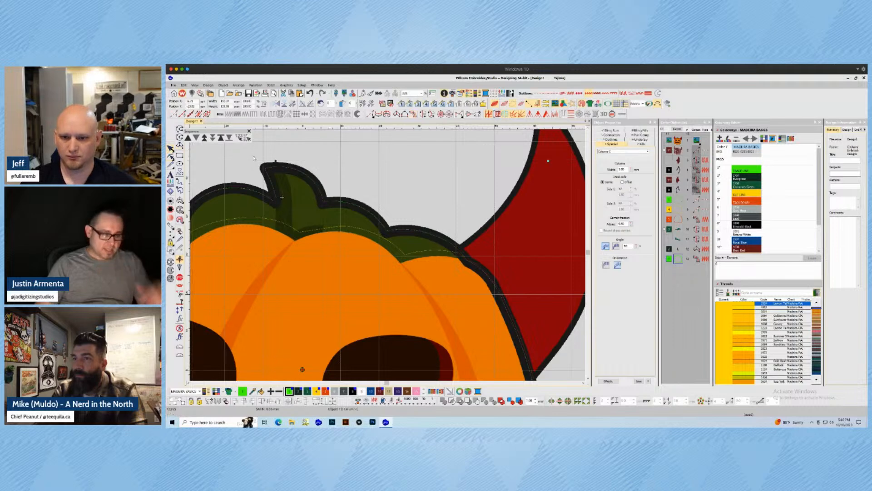
- Examine how the border column's stitches cover the zigzag edge along the leaves and the pumpkin's lower left side
key(t)
scroll(296, 197, down, 1)
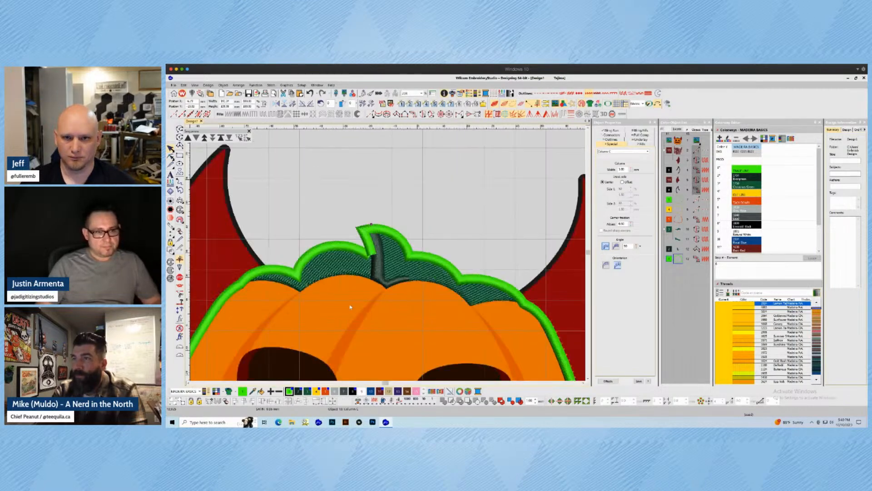
scroll(352, 305, down, 2)
scroll(358, 317, up, 1)
scroll(359, 317, up, 1)
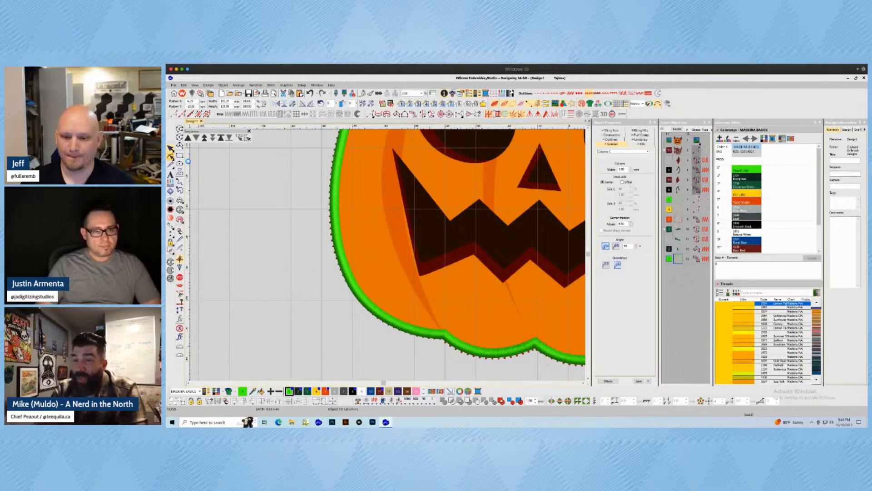
- Reshape the border column by nudging its points on the pumpkin's lower left curve outward
key(h)
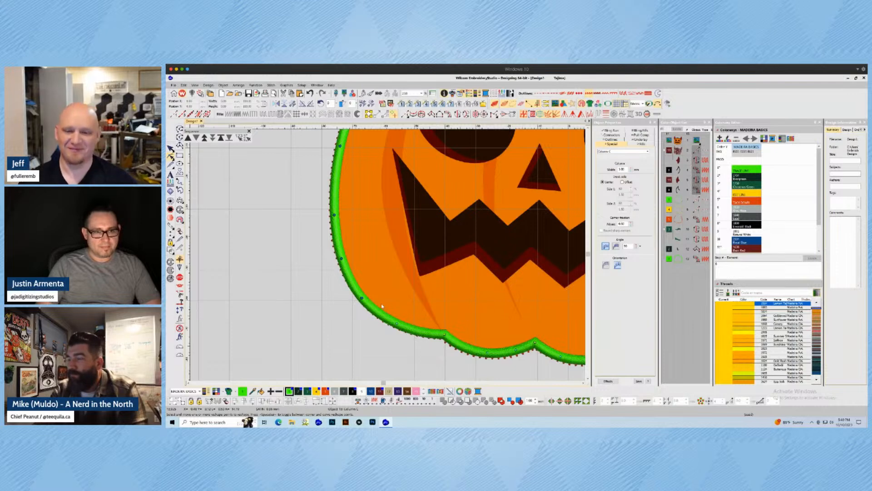
key(Left)
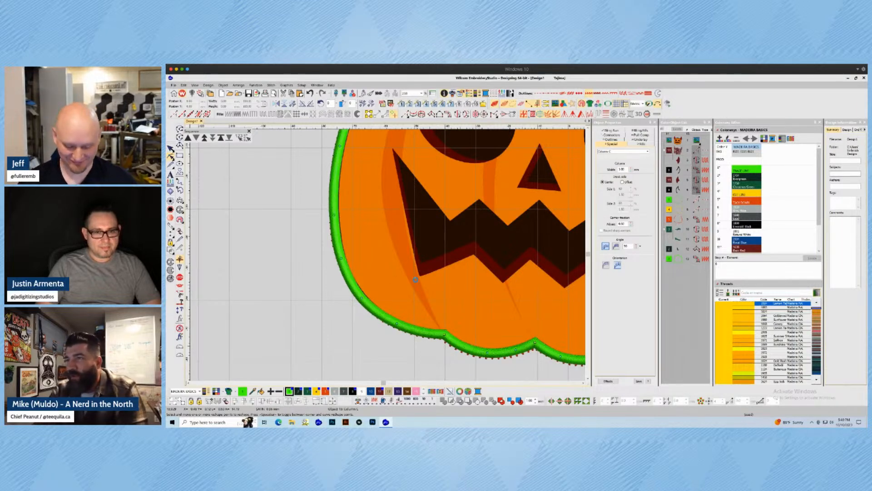
scroll(364, 247, down, 1)
key(Escape)
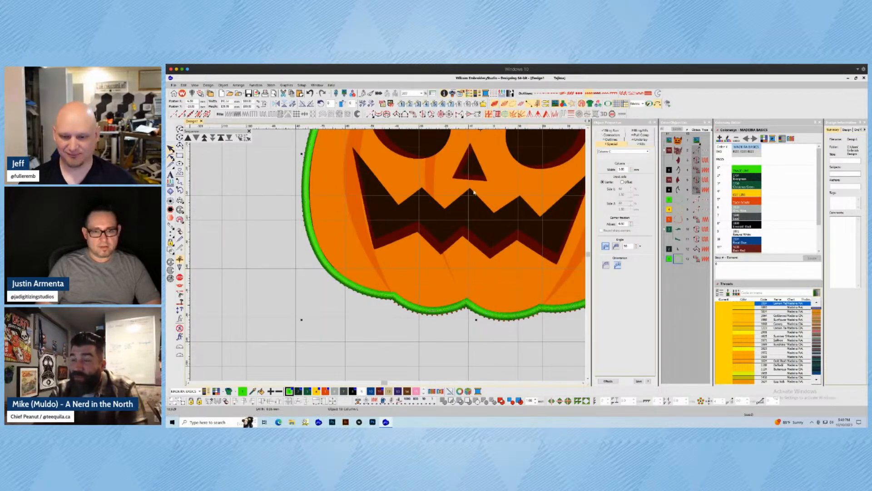
- Switch the zigzag tackdown column from centred to Offset and shift it inward beneath the border
scroll(452, 199, down, 1)
click(682, 221)
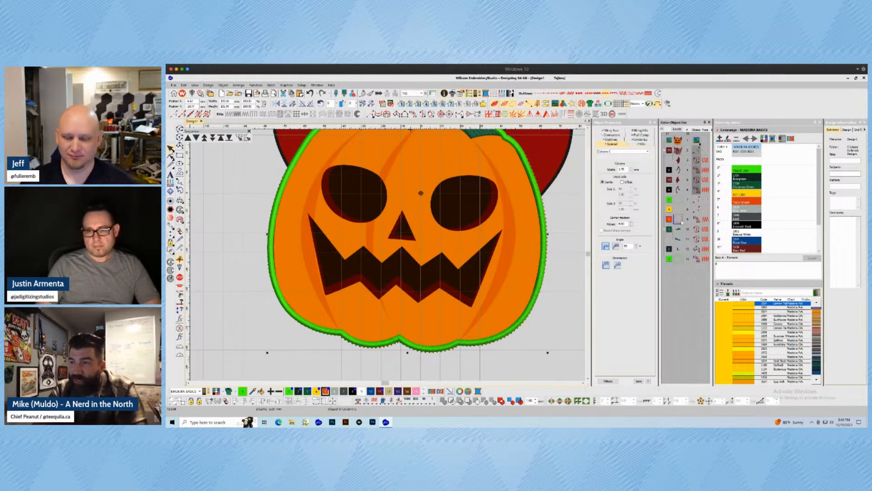
click(623, 182)
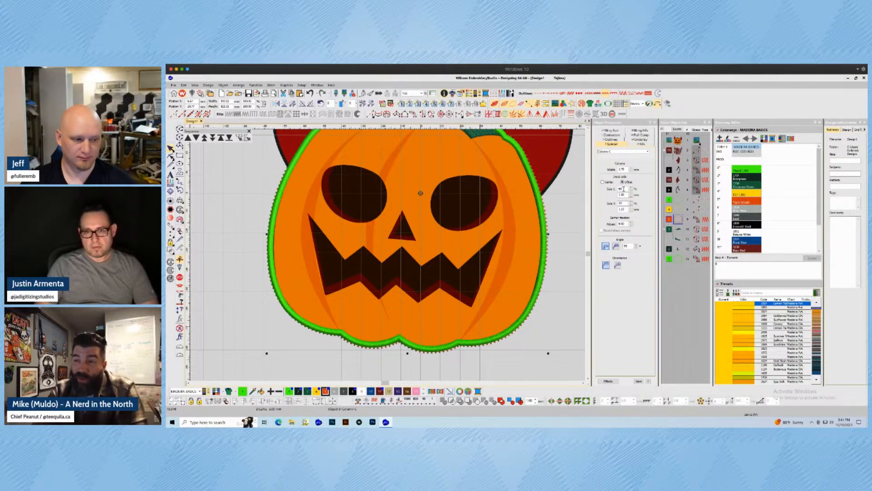
key(Return)
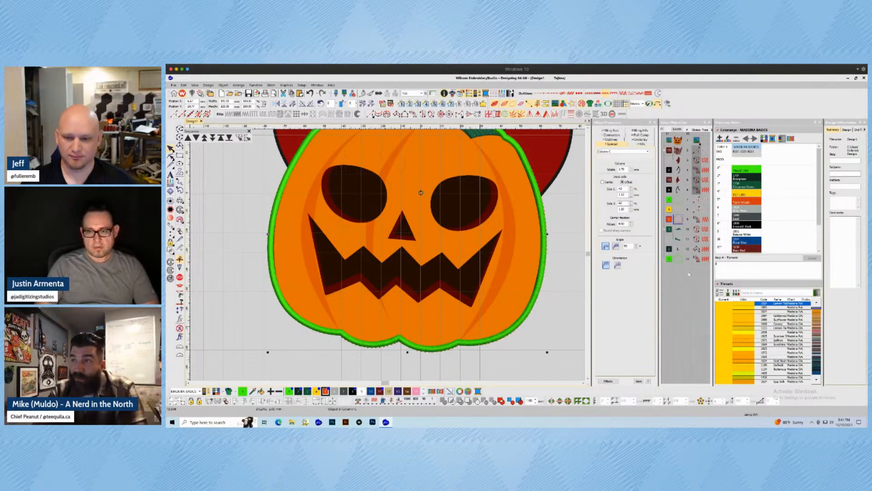
- Set the satin border column's width to 4 mm and turn off its second underlay
click(678, 258)
drag(622, 171, 608, 170)
text(4)
key(Return)
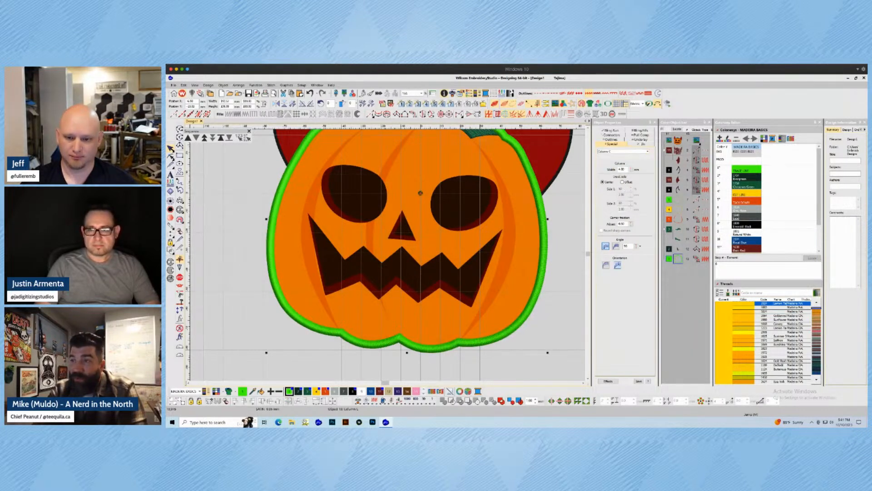
click(640, 143)
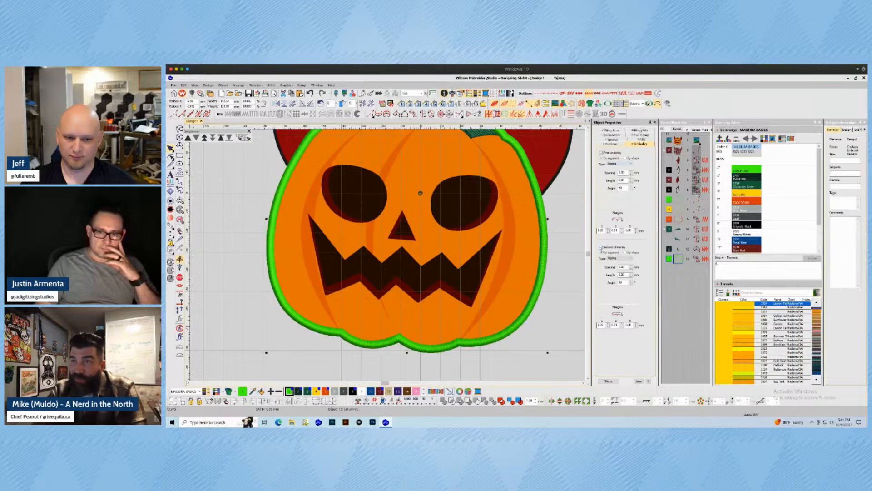
click(601, 248)
scroll(366, 214, down, 1)
scroll(402, 210, up, 1)
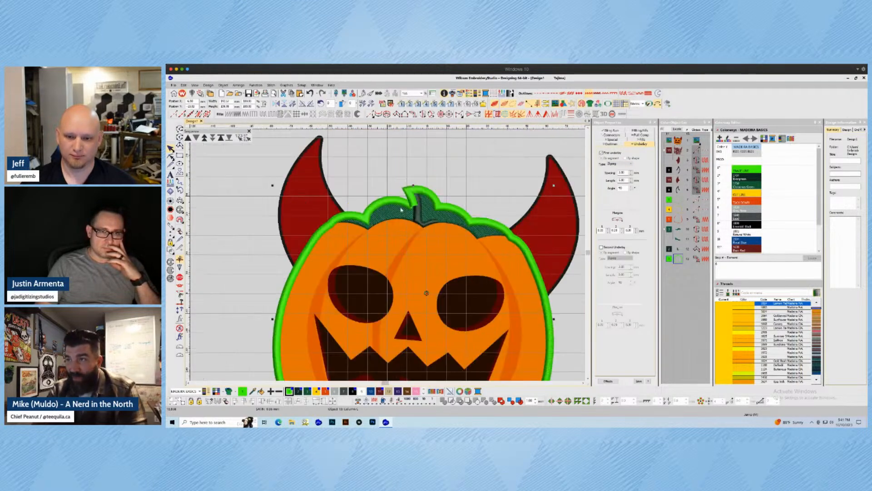
- Examine the gap where the border's end meets the leaf and stem, comparing the stitches and outlines with the artwork
scroll(419, 227, up, 1)
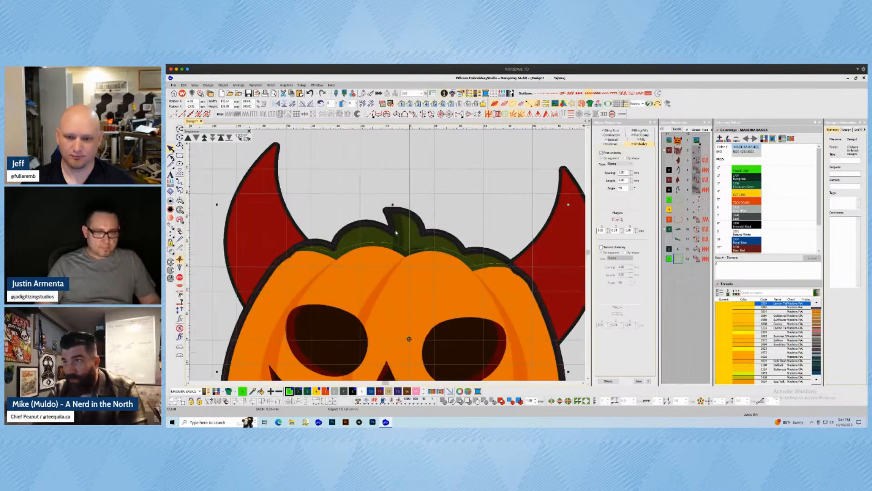
scroll(396, 231, up, 1)
scroll(364, 296, up, 2)
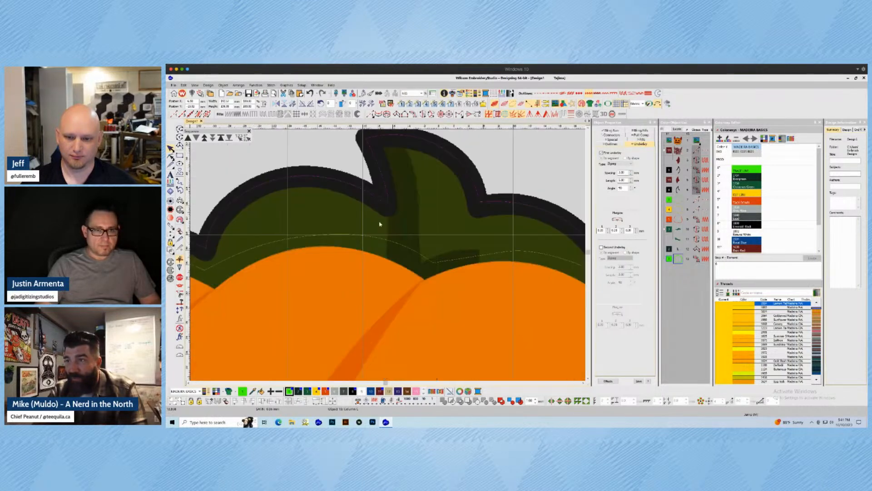
key(s)
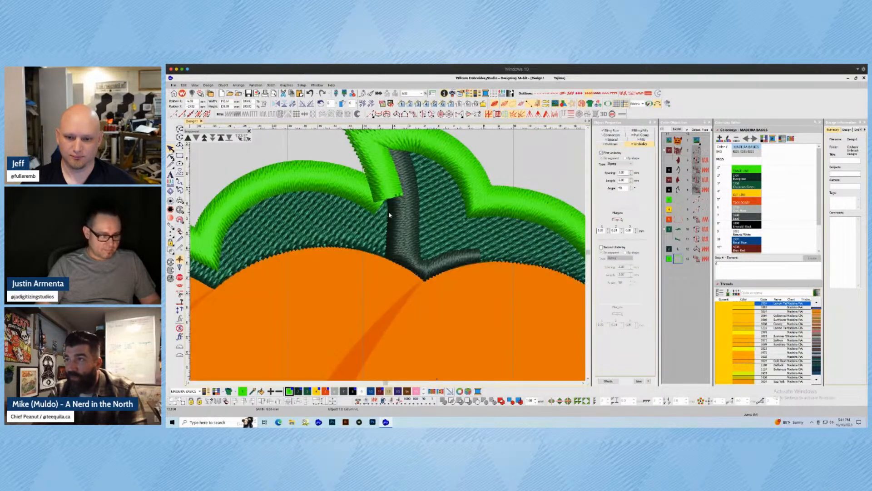
key(d)
key(s)
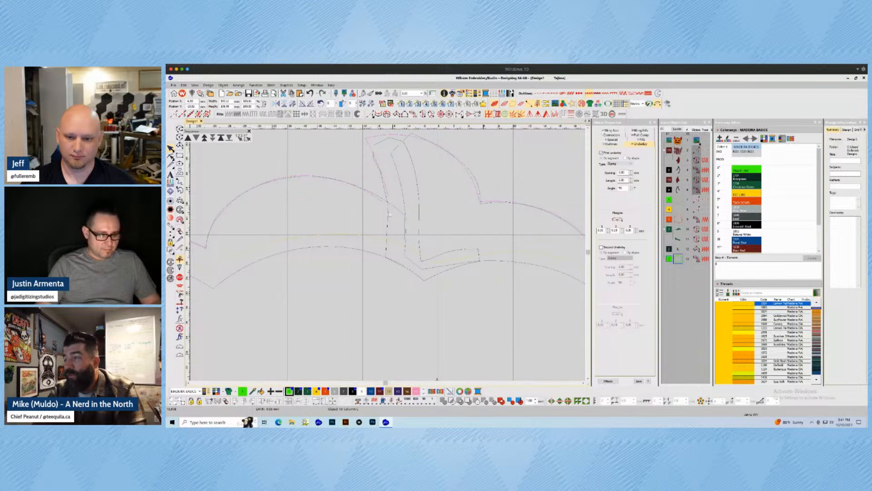
key(t)
key(t)
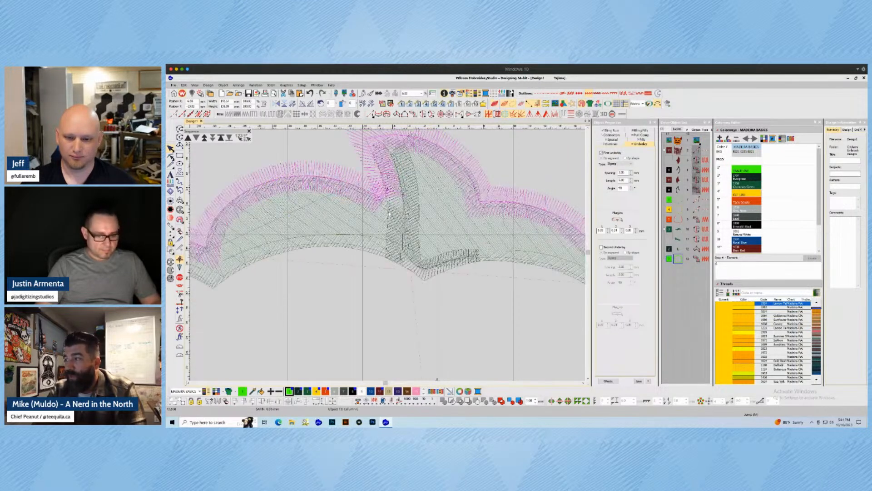
key(t)
key(d)
scroll(387, 215, up, 1)
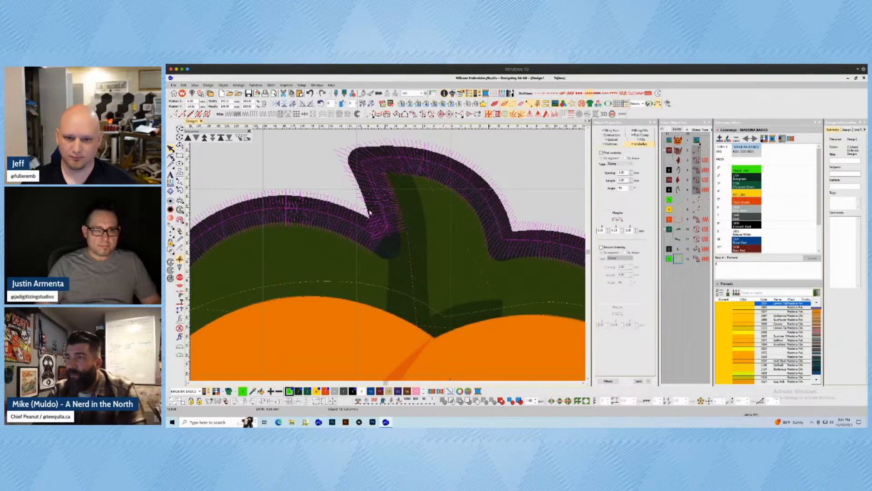
click(370, 171)
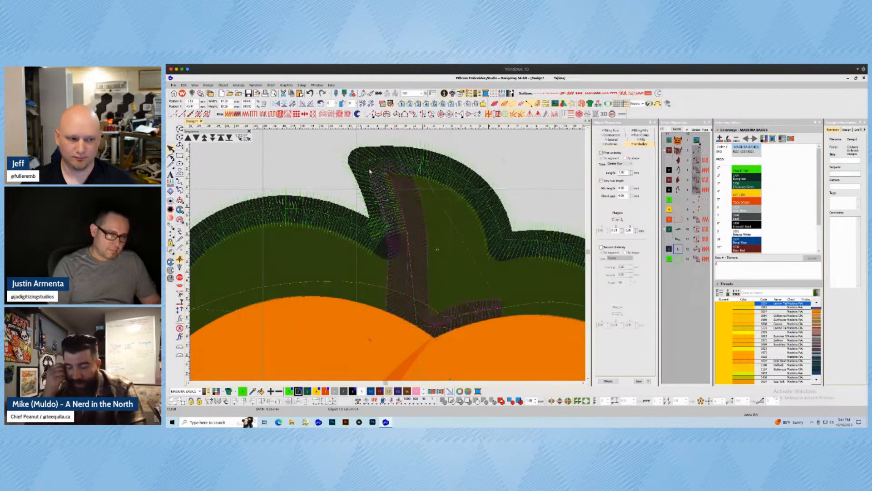
click(480, 136)
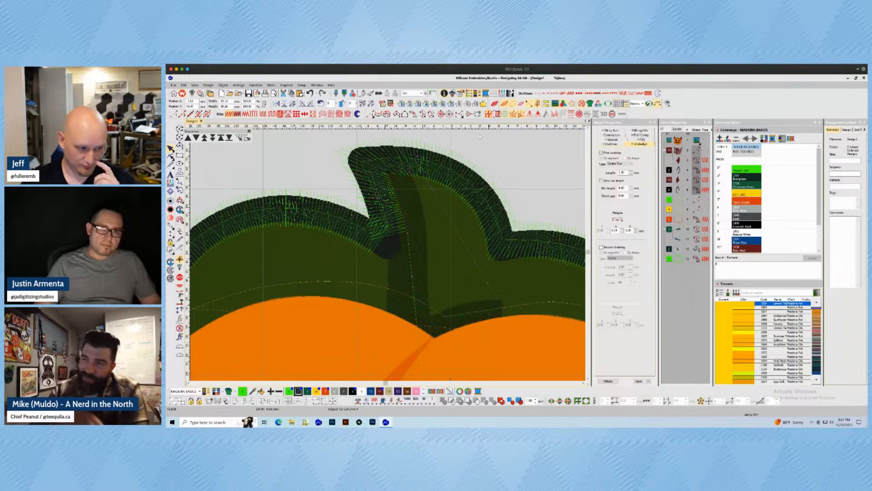
- Digitize a short column that fills the rounded end of the border beside the stem
key(space)
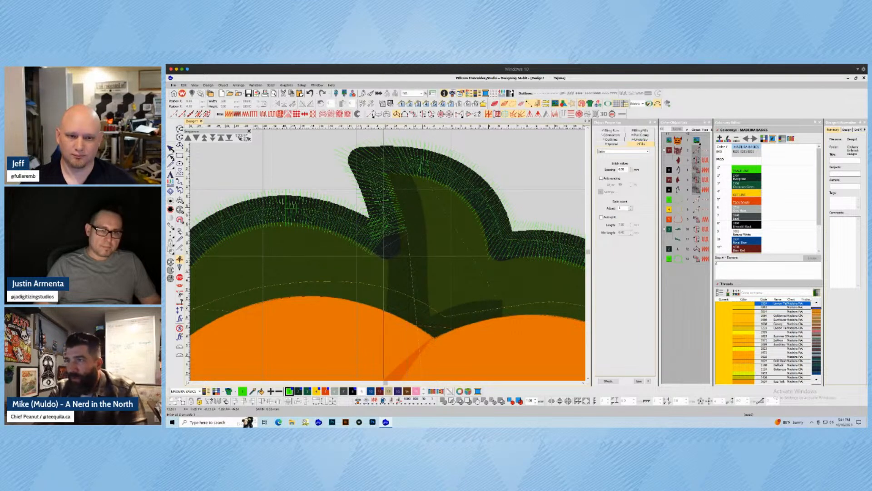
click(408, 245)
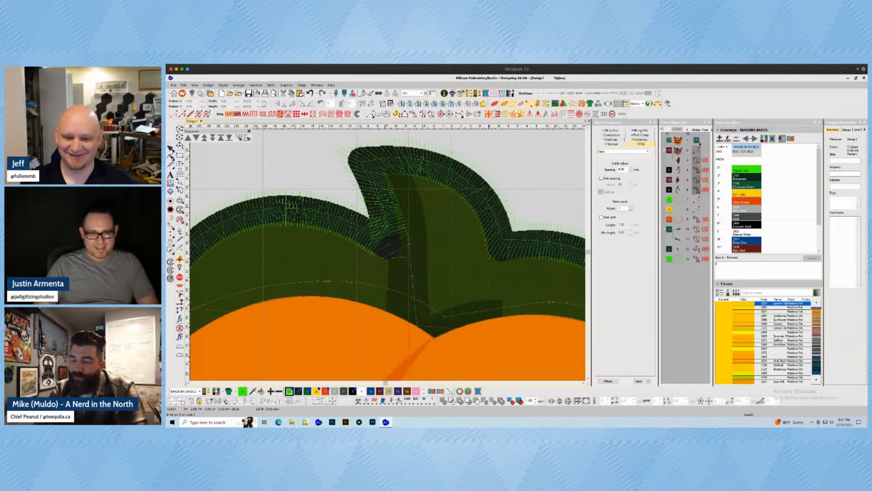
key(BackSpace)
click(411, 257)
key(Return)
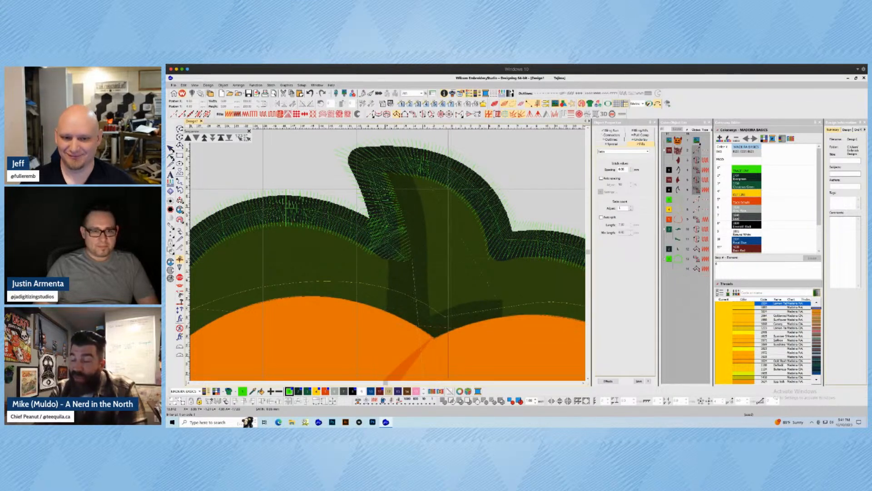
- Set the new end column's first underlay to Zigzag and check its stitches against the border
key(h)
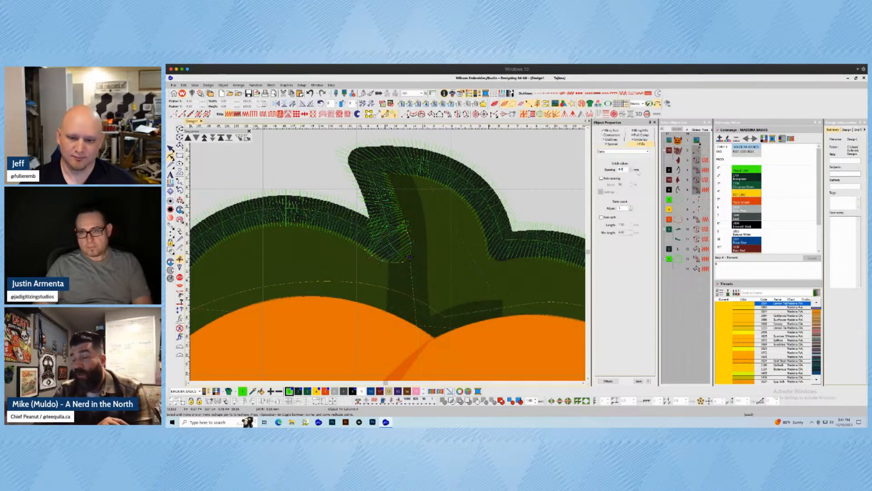
click(641, 140)
click(629, 163)
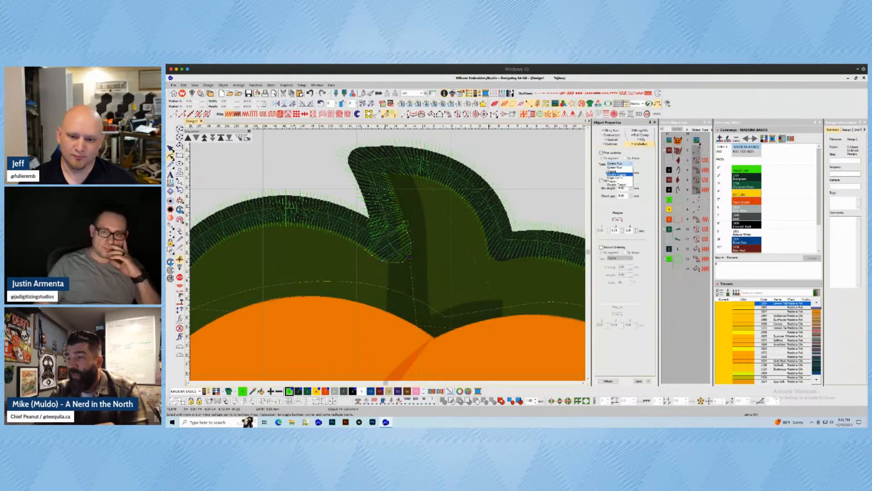
click(616, 171)
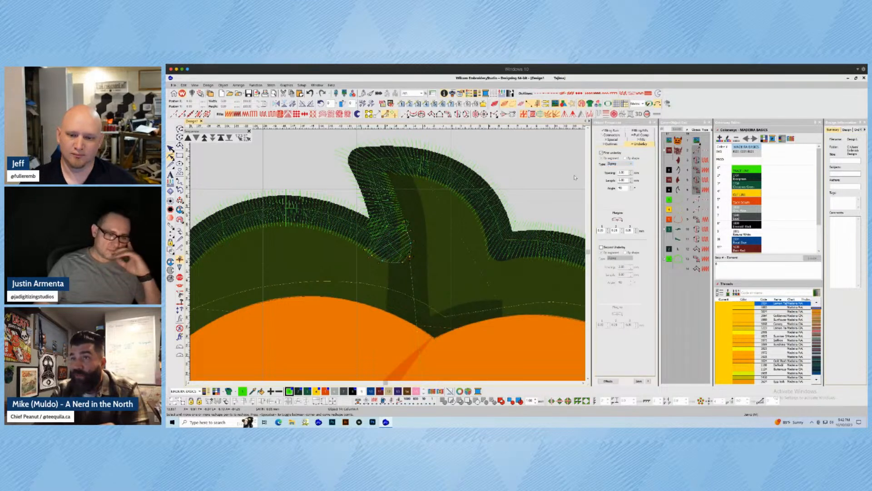
key(t)
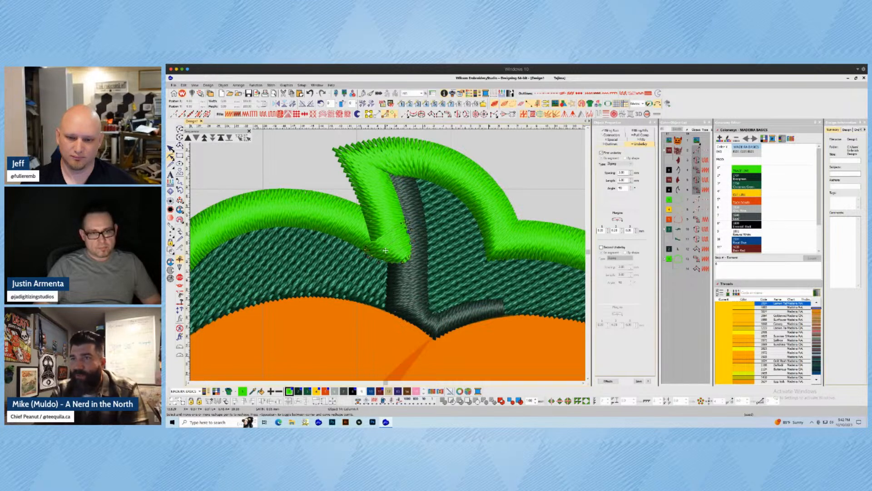
key(Escape)
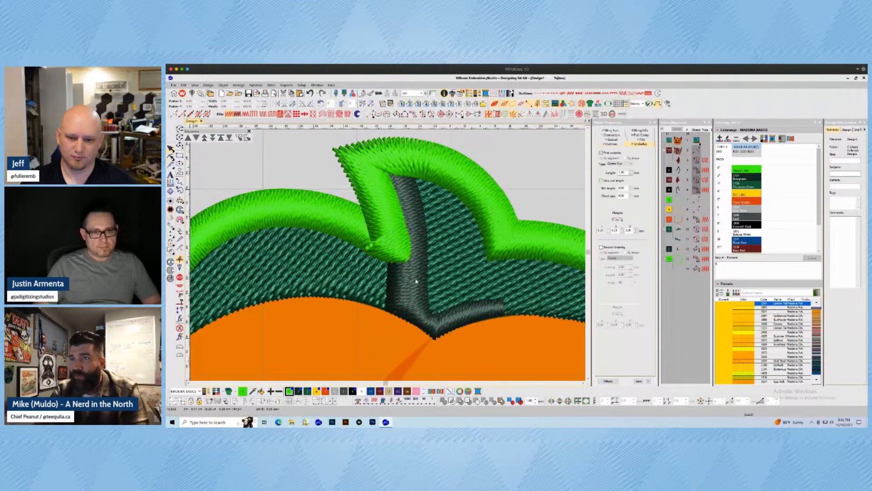
- Recolour the satin border and its end column beside the stem to black
scroll(414, 280, down, 2)
key(d)
drag(361, 307, 498, 360)
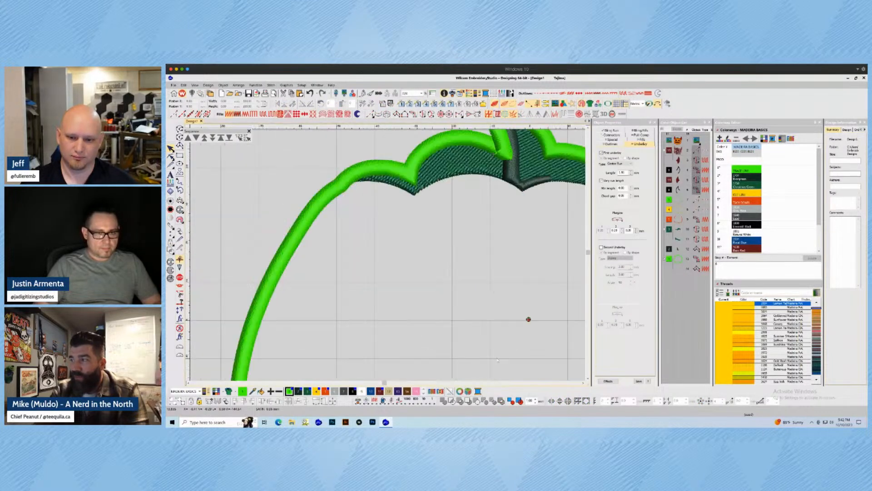
scroll(427, 264, down, 2)
key(d)
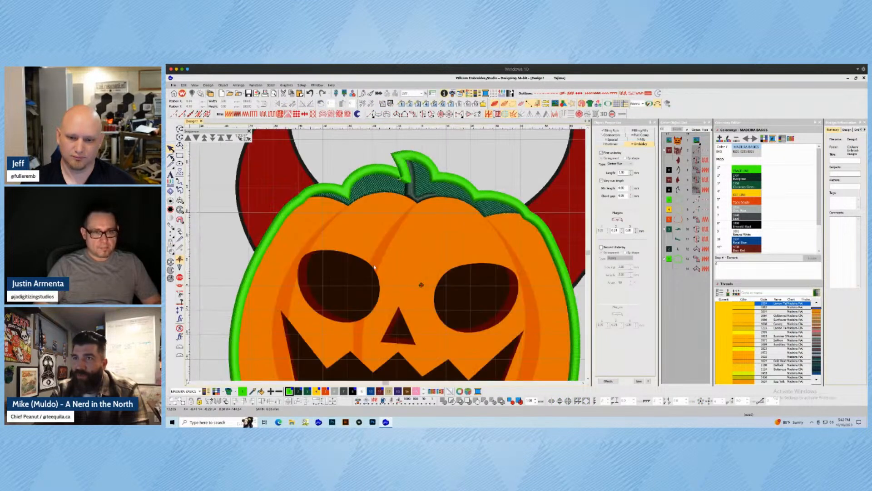
scroll(427, 278, down, 2)
click(465, 278)
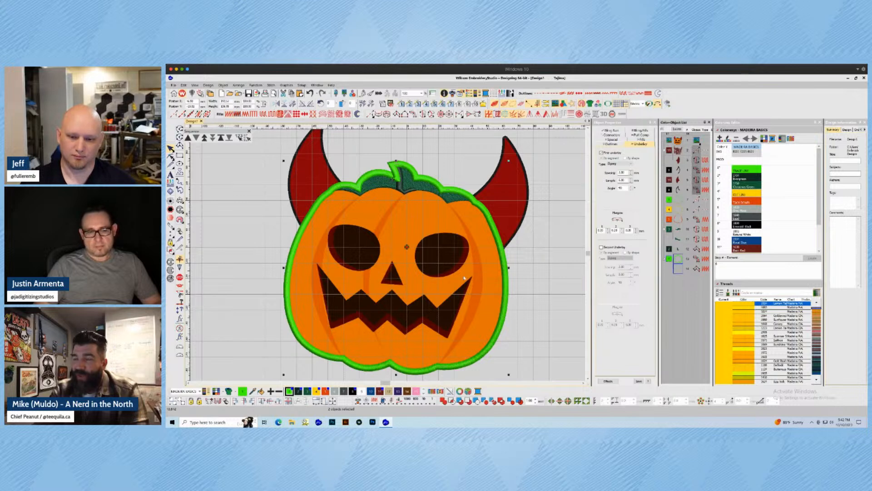
click(353, 391)
click(240, 279)
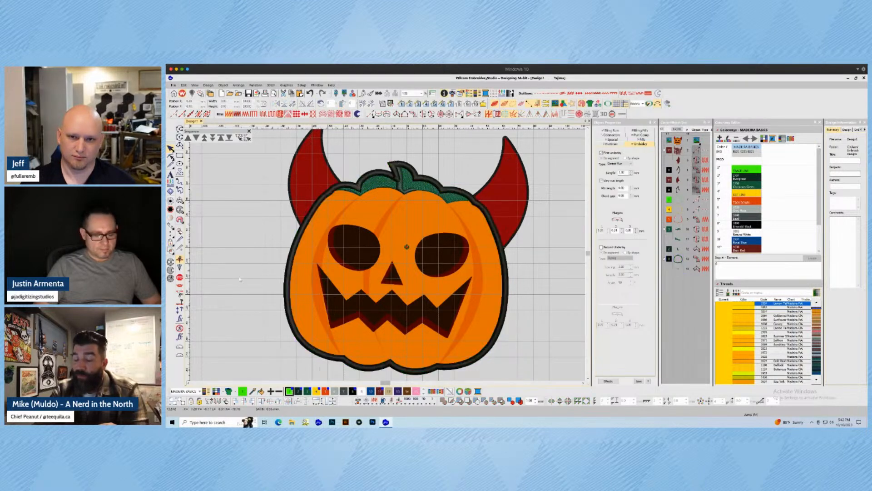
- Examine the black border around the whole pumpkin with the artwork hidden and shown
key(d)
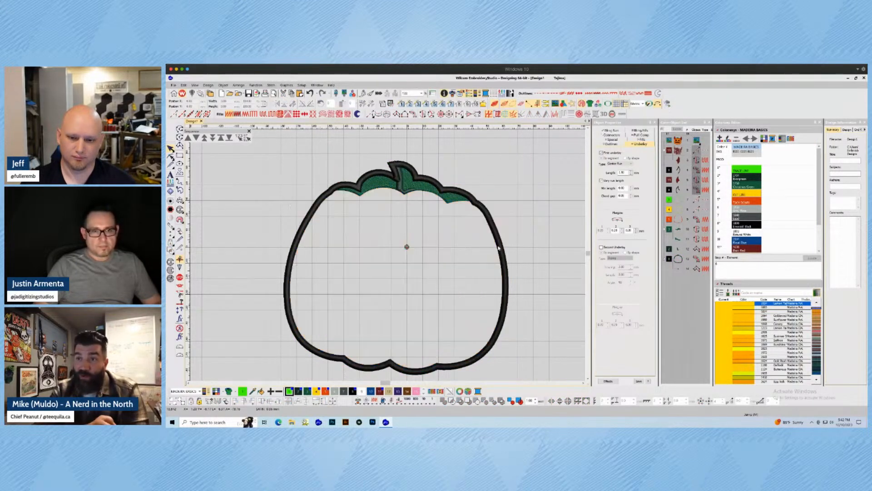
key(d)
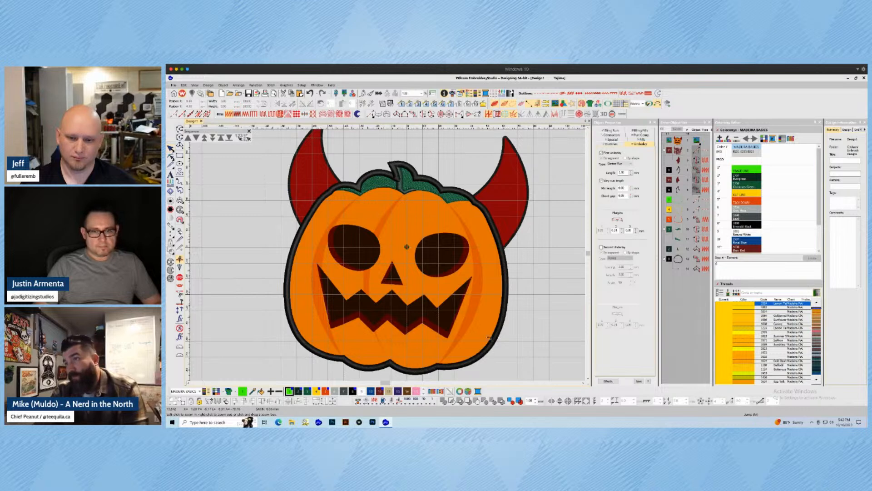
drag(293, 184, 511, 381)
click(442, 192)
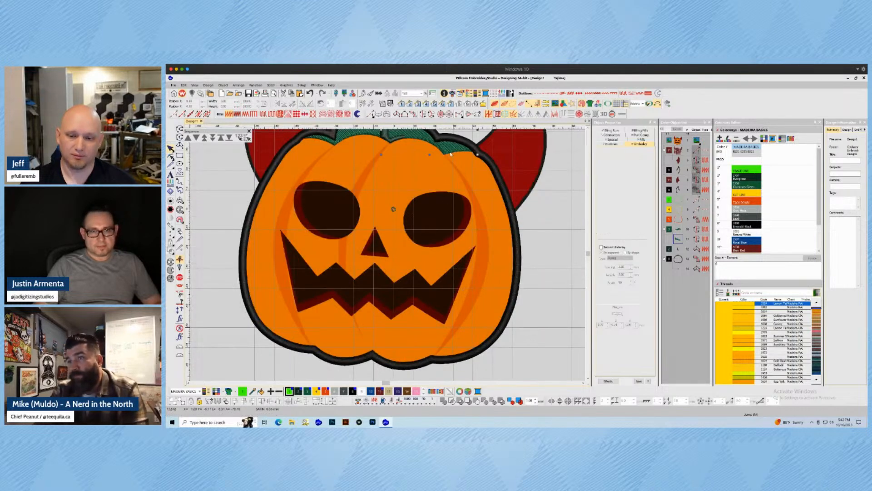
key(Escape)
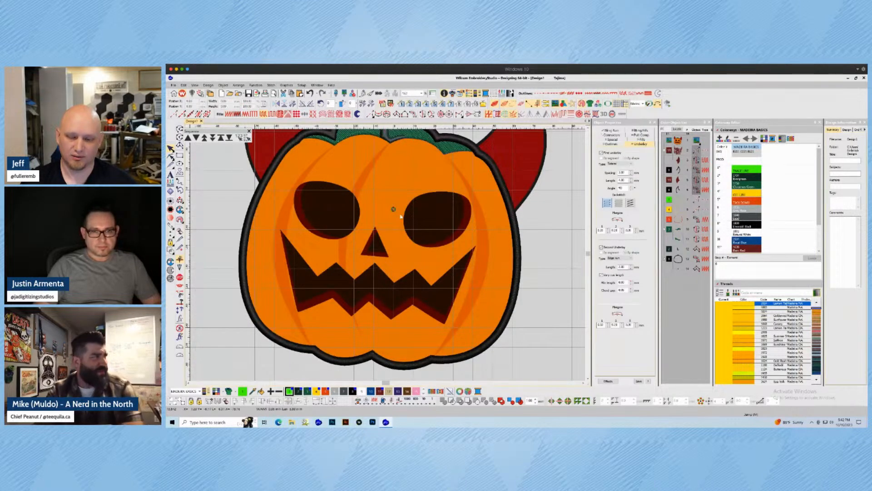
- Replace the light grey thread in the MADEIRA BASICS colorway with Madeira colour 1678
click(749, 213)
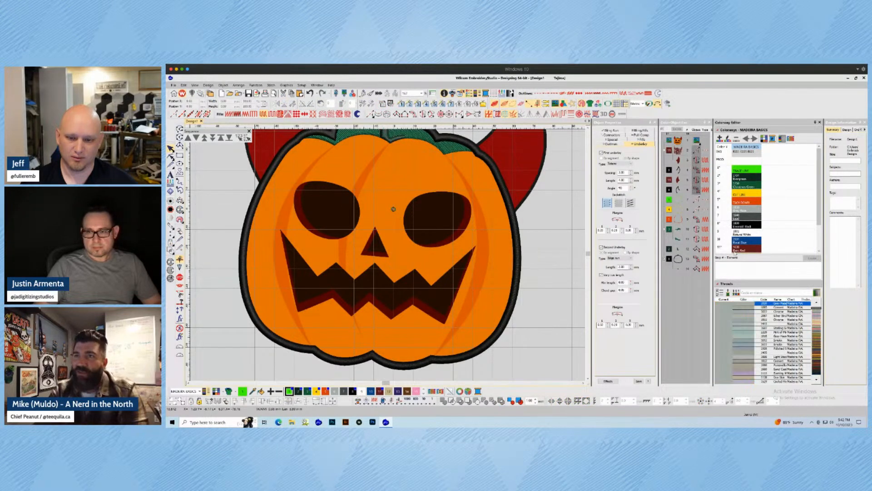
double_click(746, 212)
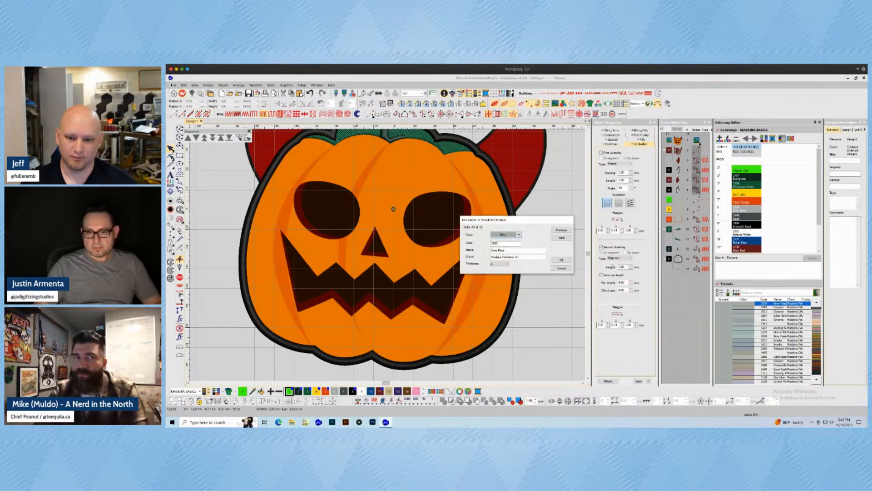
click(568, 269)
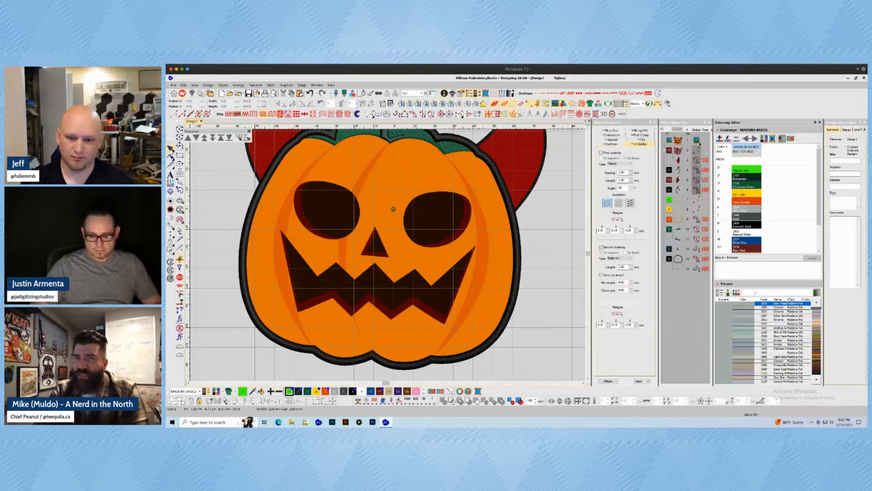
text(1678)
key(Return)
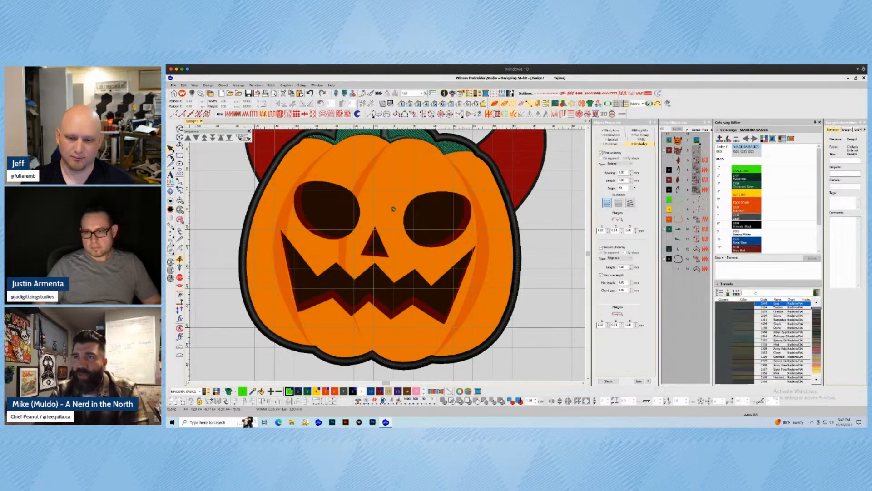
click(748, 212)
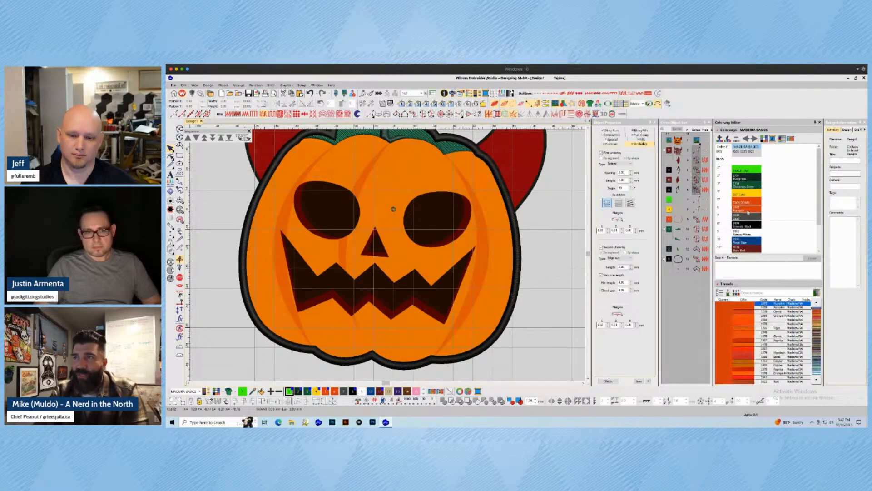
- Assign Madeira Carrot to the orange colour slot and digitize the shading stripe beside the pumpkin's right eye as a complex fill
double_click(744, 312)
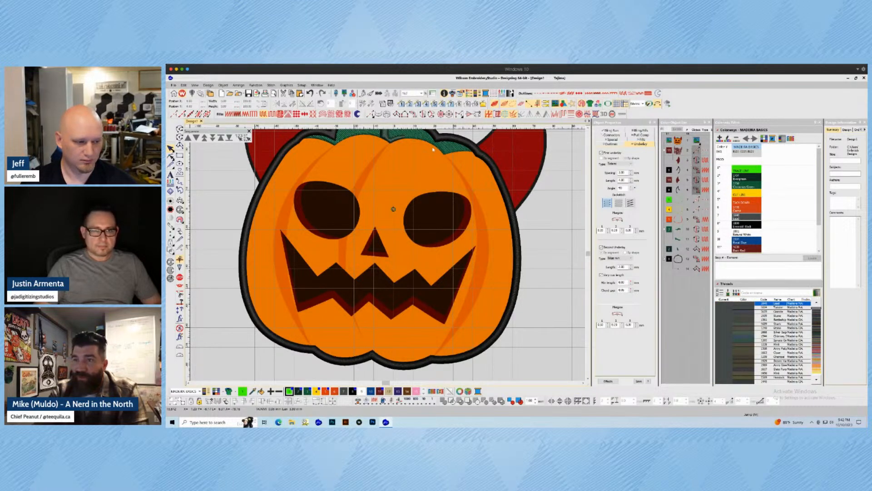
click(423, 114)
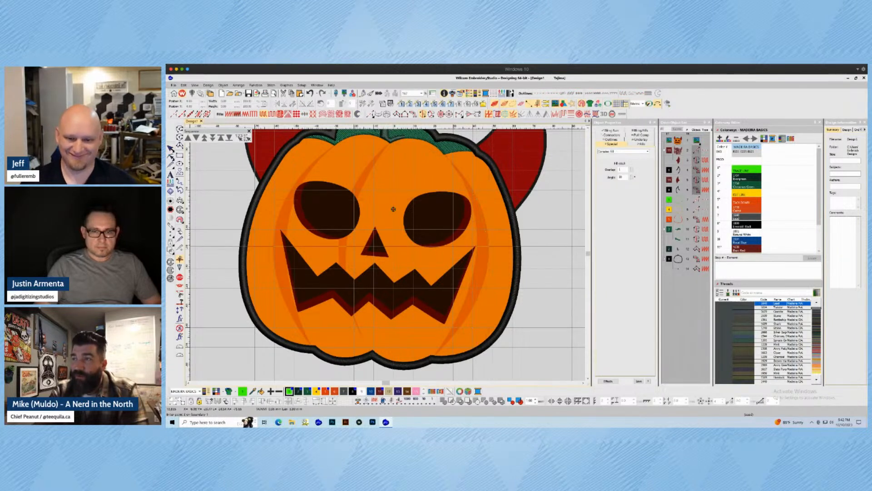
click(489, 248)
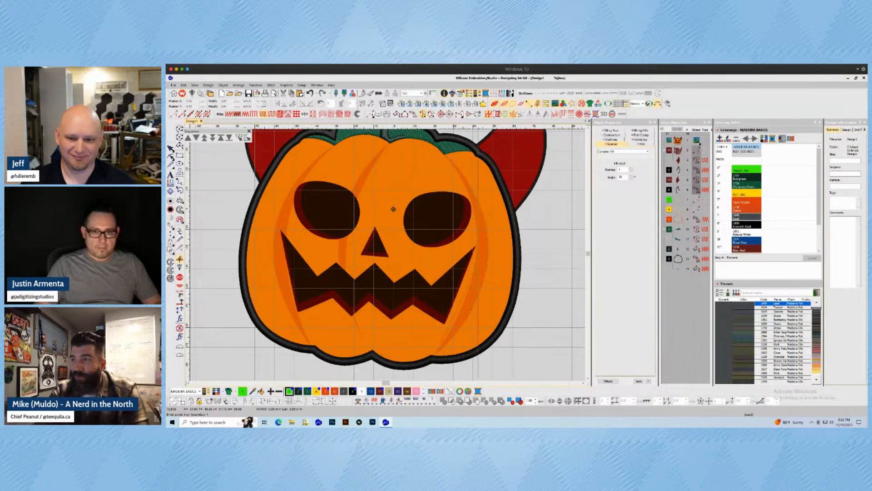
click(475, 253)
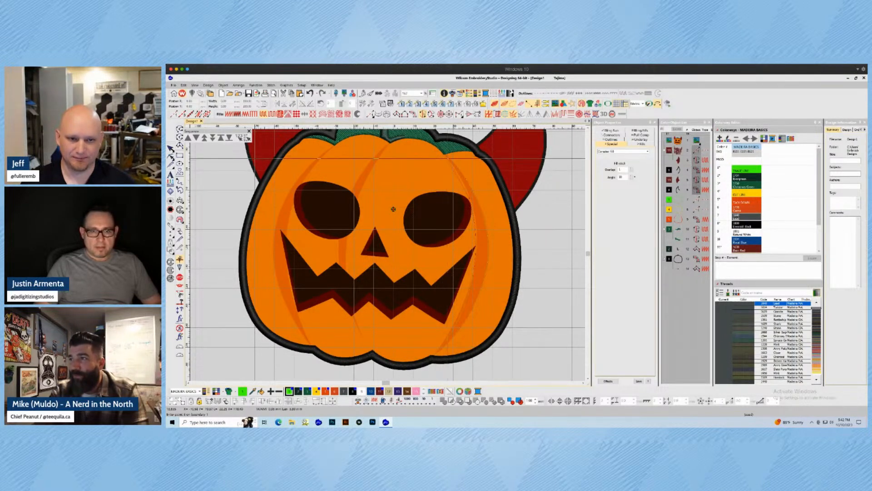
key(Return)
key(Return)
key(Return)
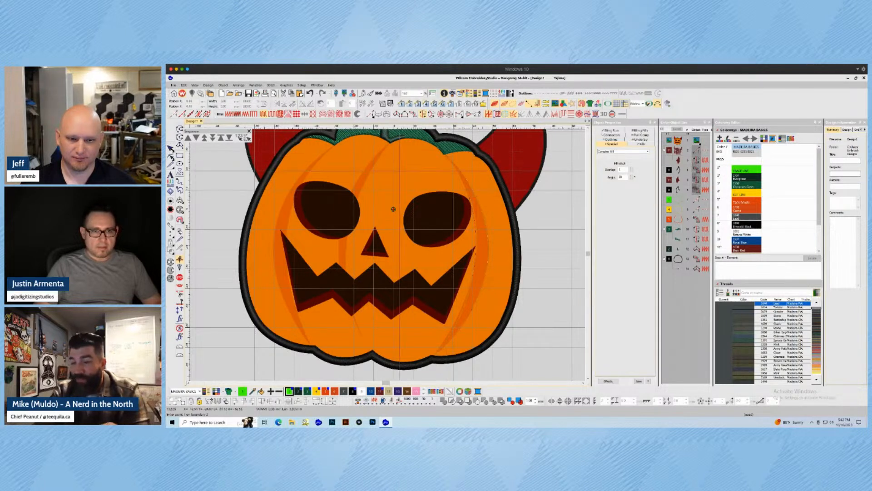
key(Return)
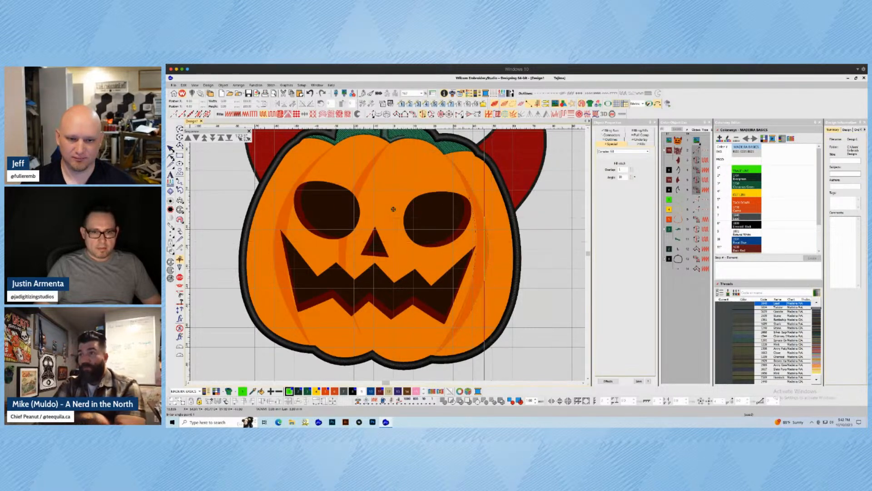
key(Return)
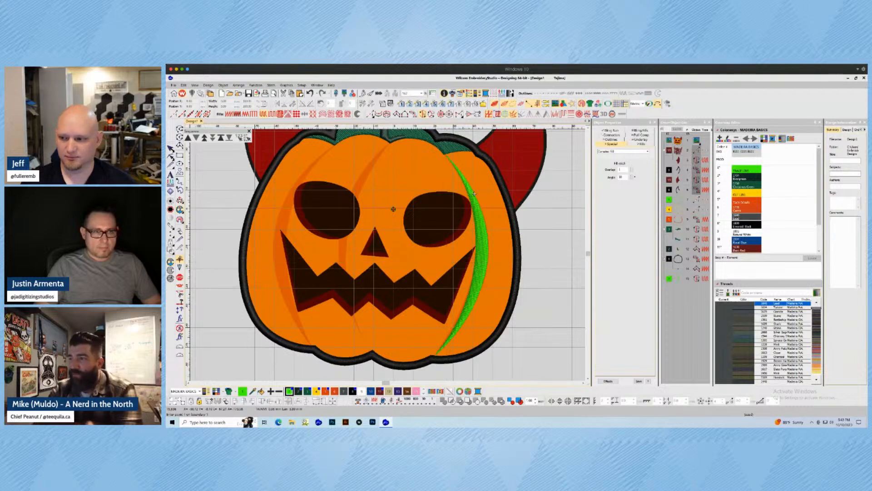
- Check the new right-hand shading stripe's shape nodes and fill stitch settings
key(h)
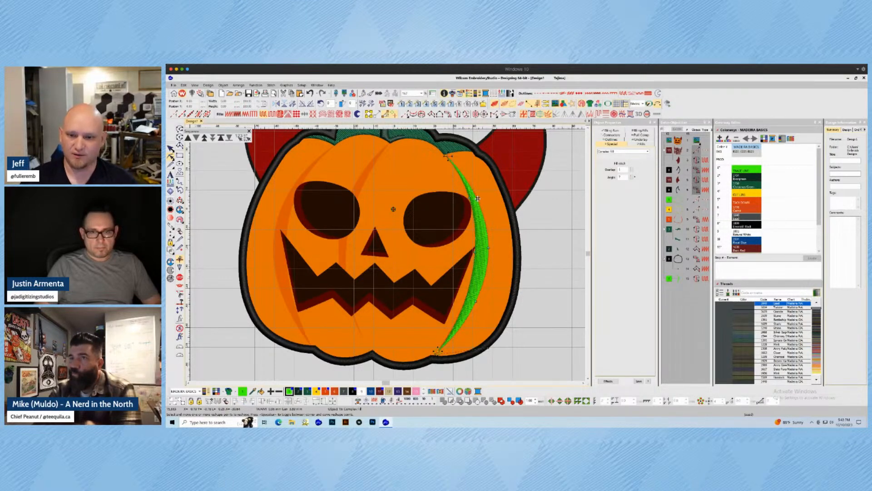
key(Escape)
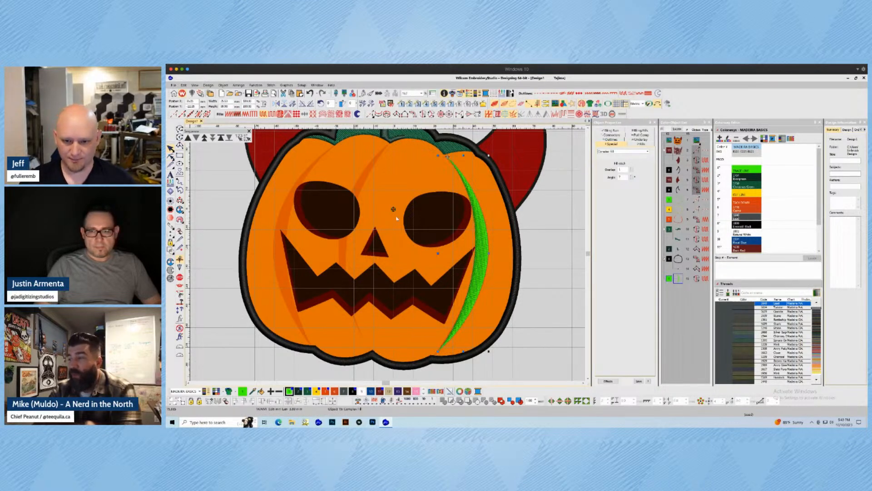
click(641, 144)
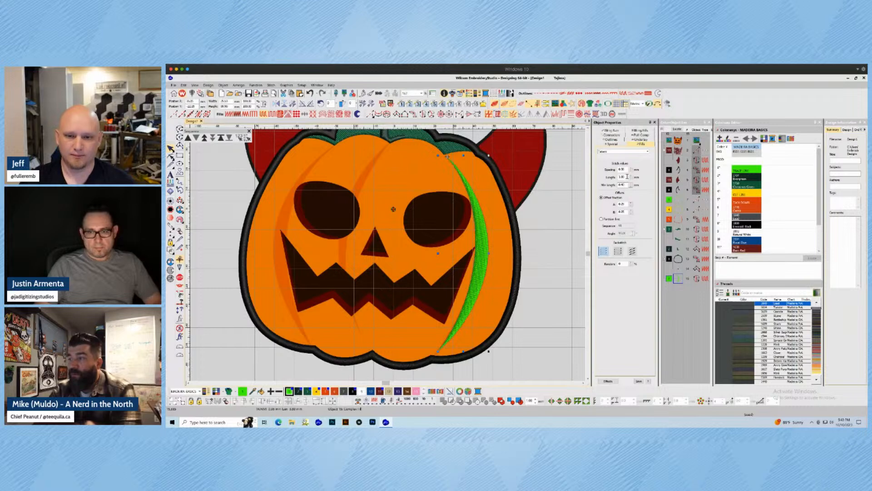
click(527, 223)
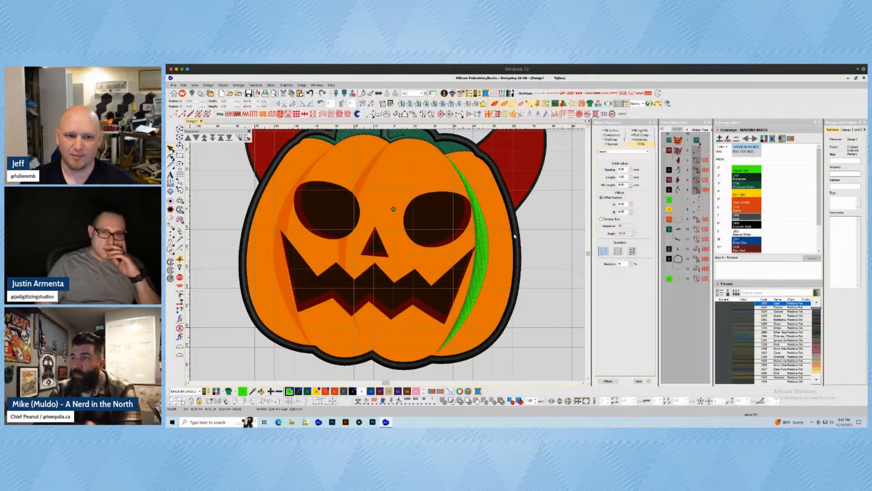
click(435, 137)
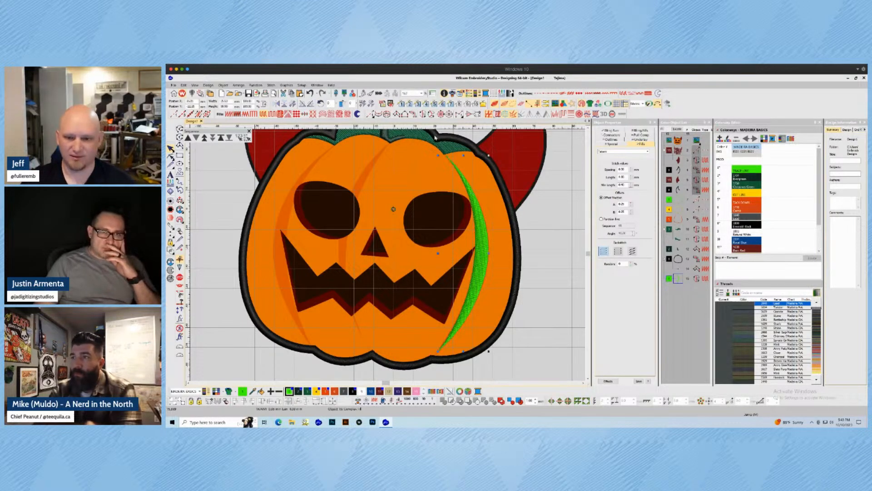
key(Escape)
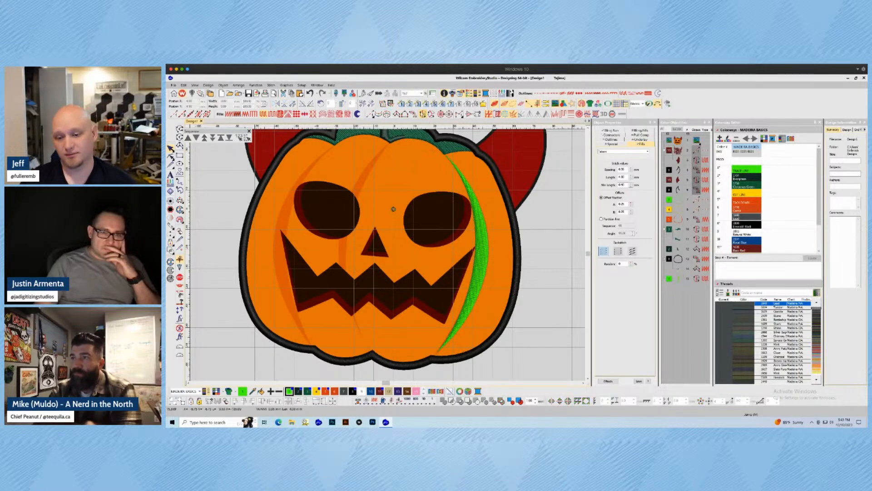
- Digitize the thin shading sliver beneath the mouth as a tapering satin column ending above the black border
click(423, 114)
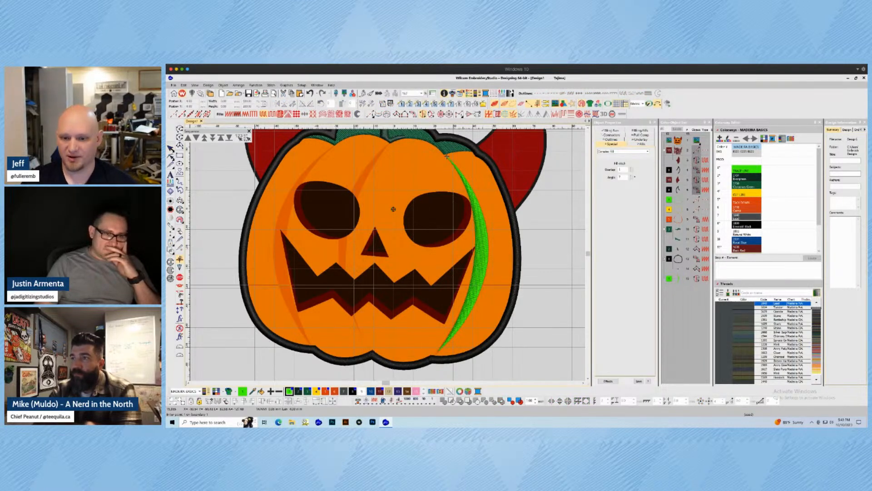
scroll(362, 336, up, 1)
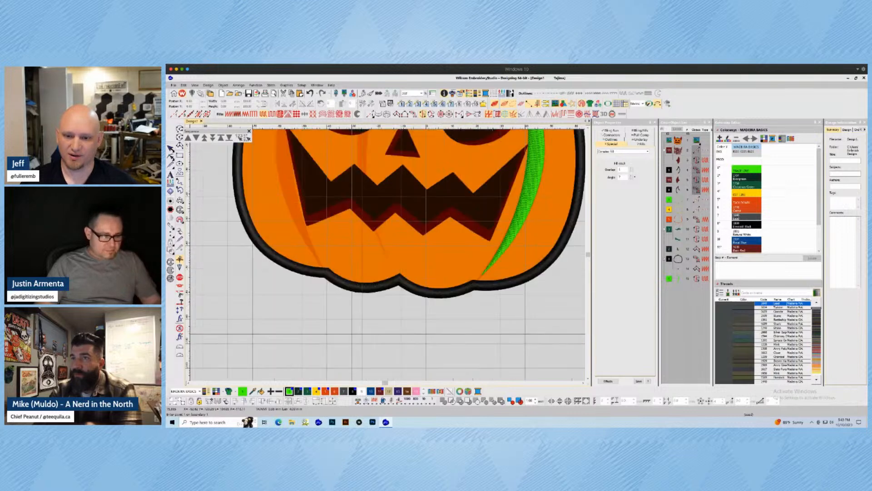
scroll(374, 278, up, 2)
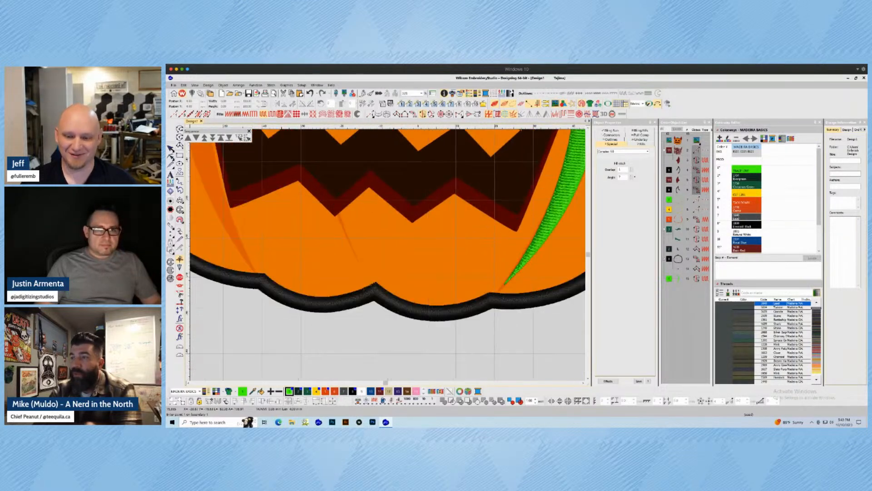
click(397, 114)
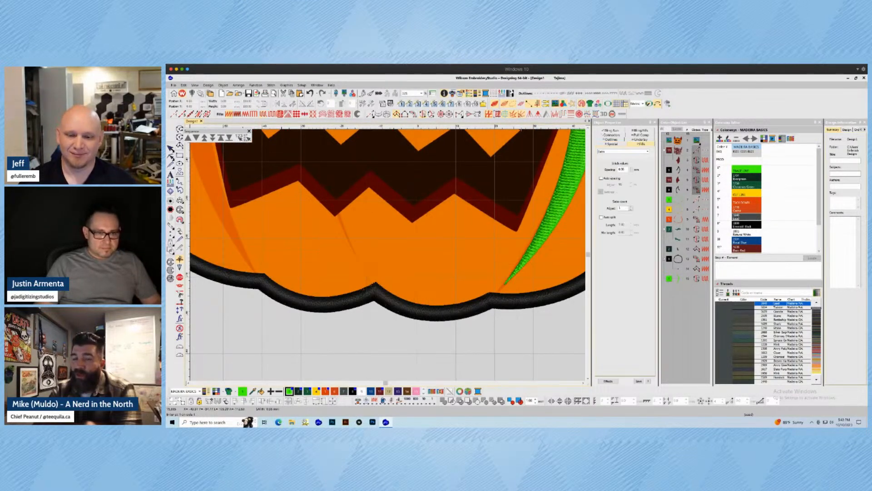
click(364, 277)
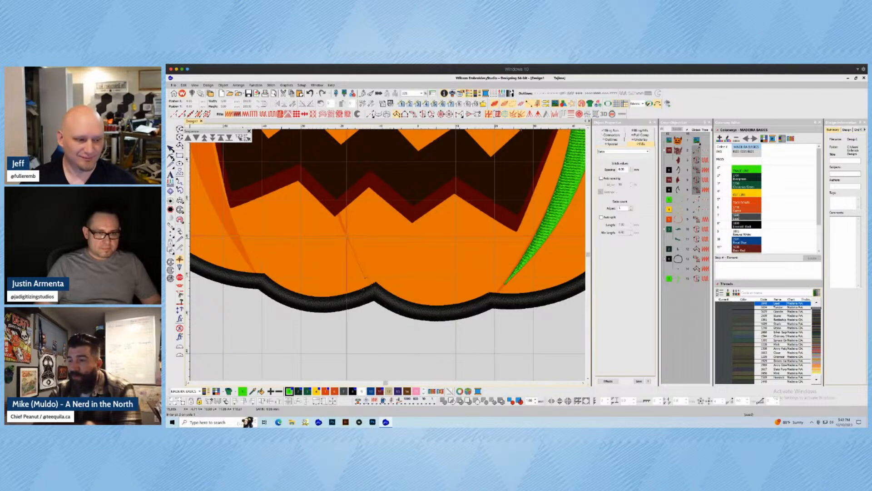
click(345, 235)
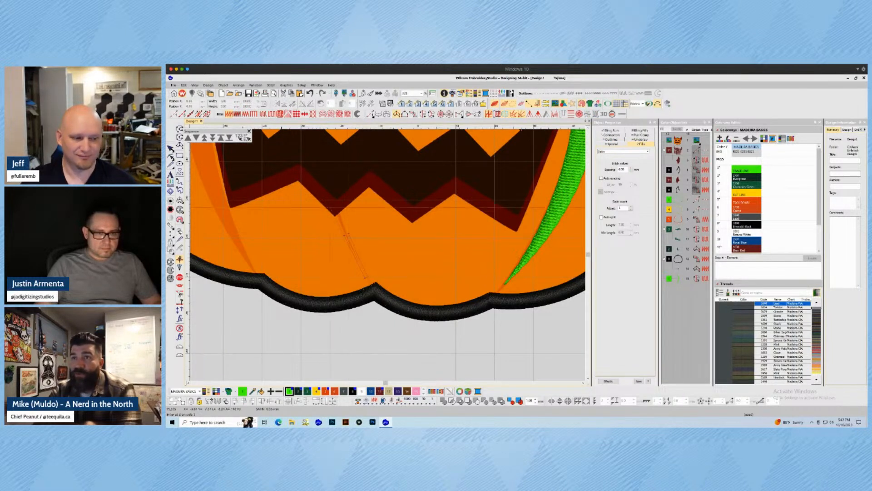
click(337, 208)
click(339, 205)
key(Return)
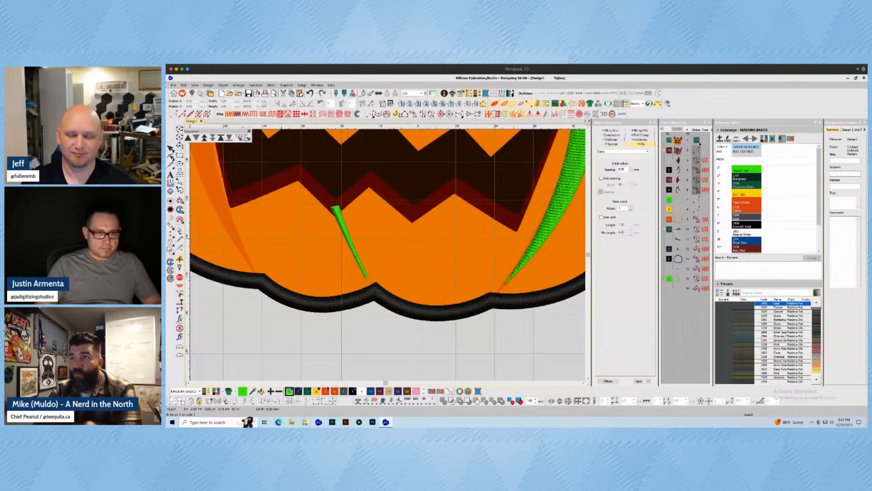
- Digitize a running-stitch connector from the satin sliver up across the mouth to the shading stripe above it
key(space)
click(335, 200)
scroll(334, 154, up, 1)
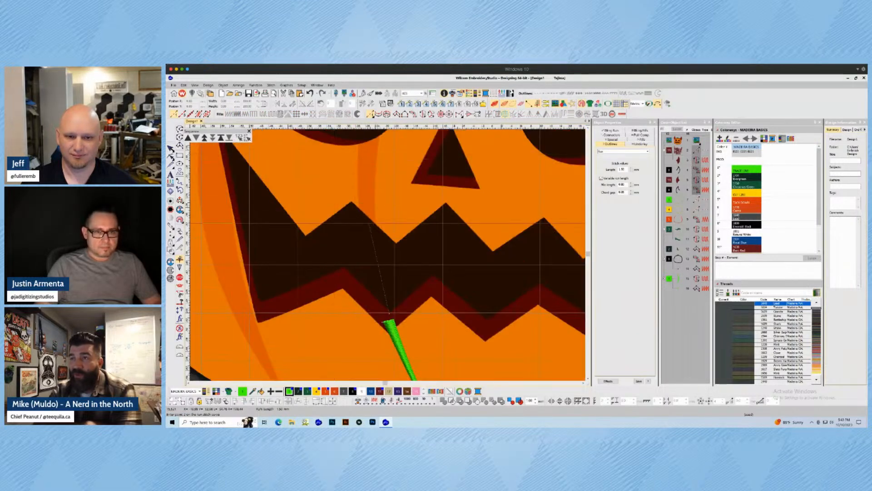
click(370, 227)
key(Return)
- Digitize the short shading stripe between the mouth and the left eye as a complex fill
click(396, 114)
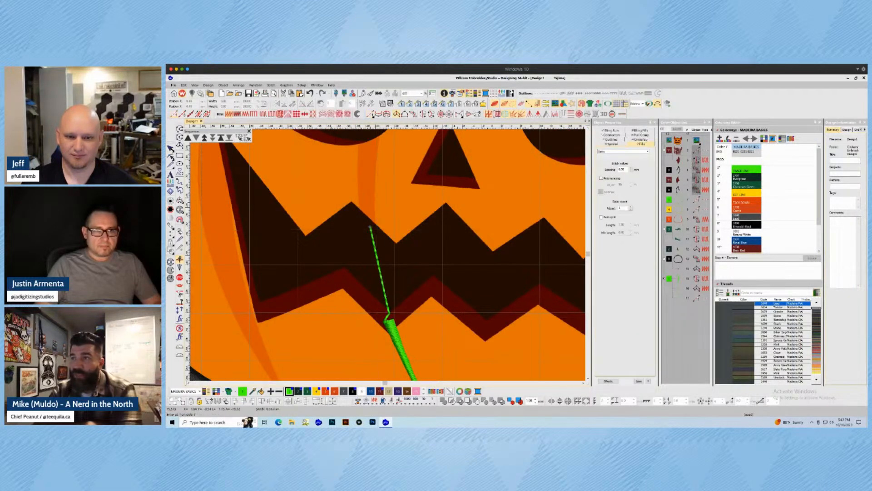
click(423, 115)
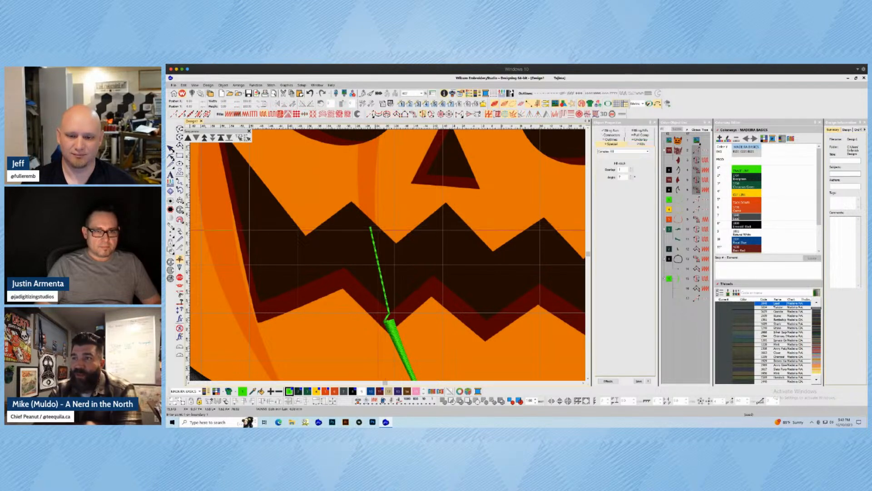
right_click(377, 170)
click(379, 135)
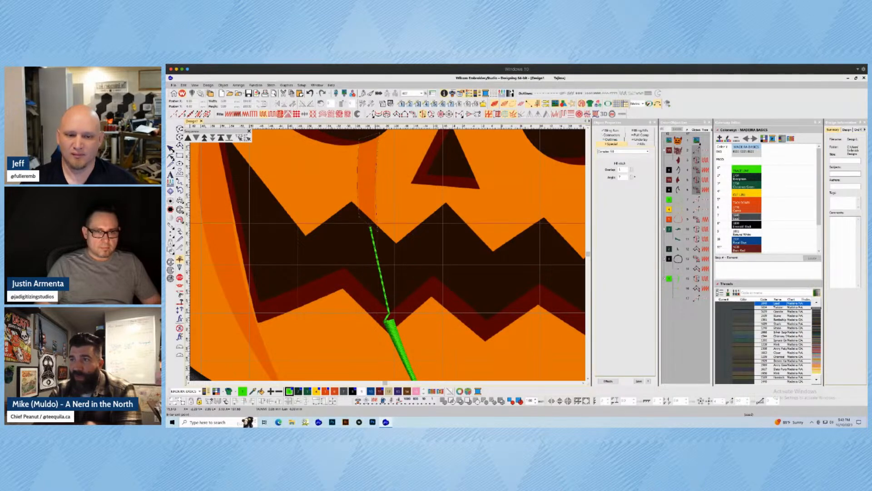
key(Return)
- Digitize a running-stitch connector across the left eye to the shading stripe above it
scroll(400, 163, down, 1)
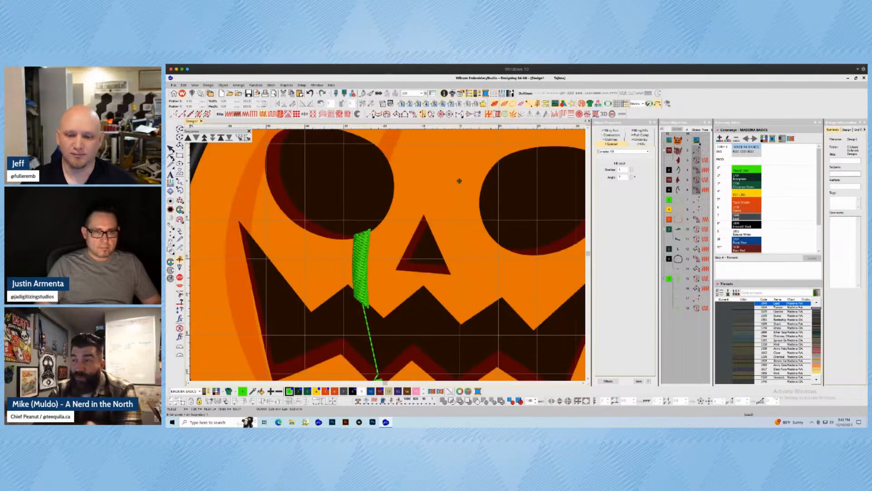
key(Escape)
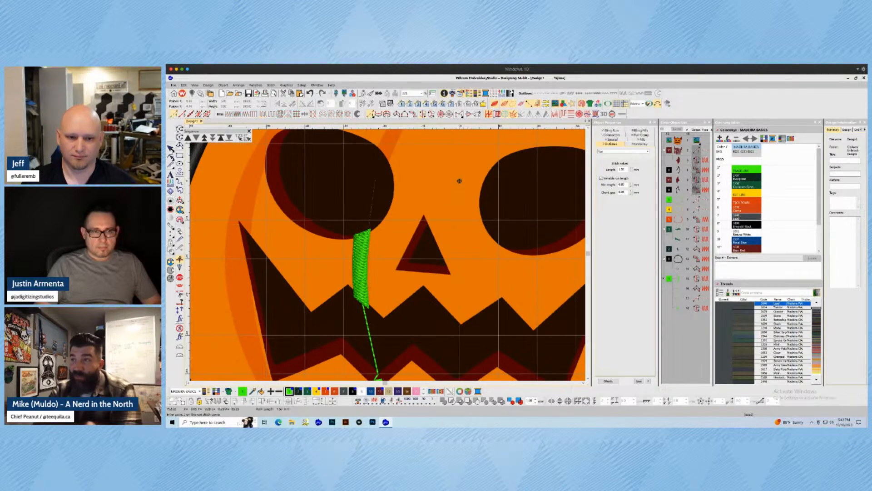
scroll(460, 181, down, 1)
click(376, 314)
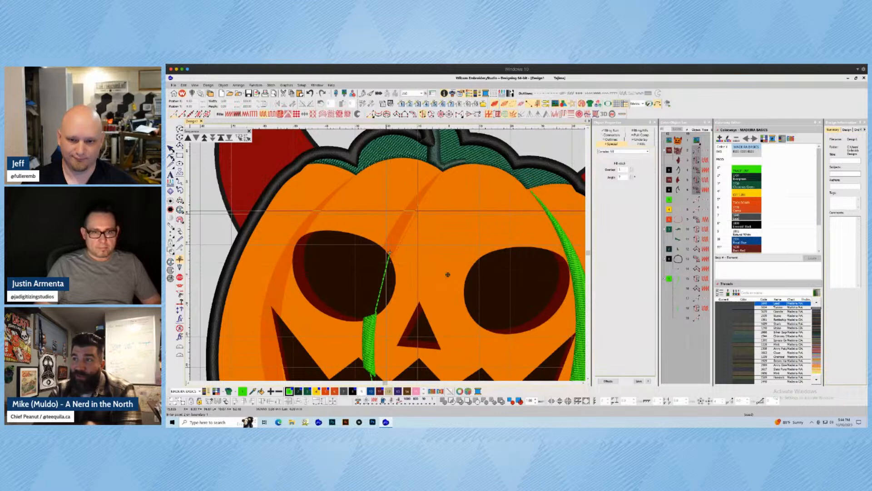
- Digitize the curved shading stripe from the left eye up to the stem as a complex fill
right_click(417, 207)
click(441, 171)
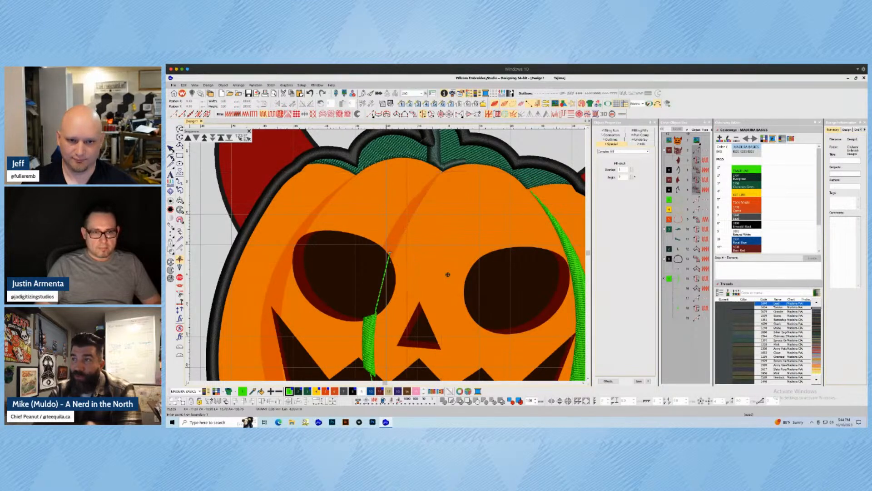
click(382, 249)
click(386, 256)
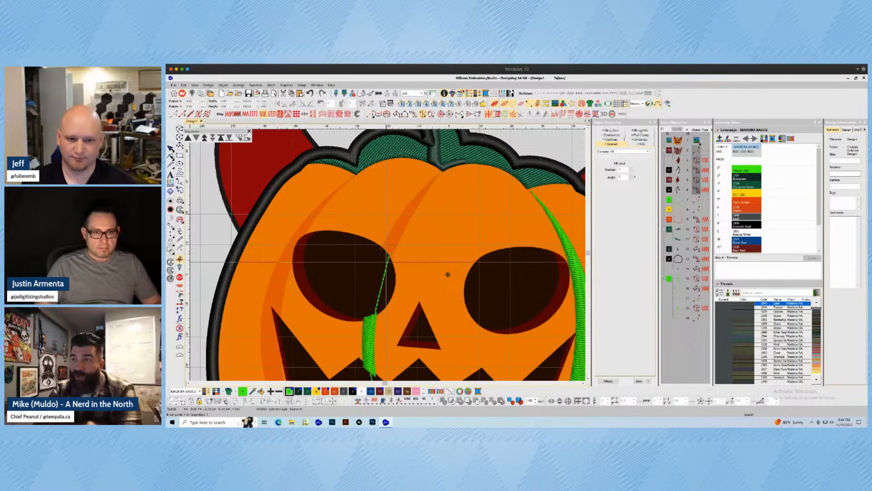
key(Return)
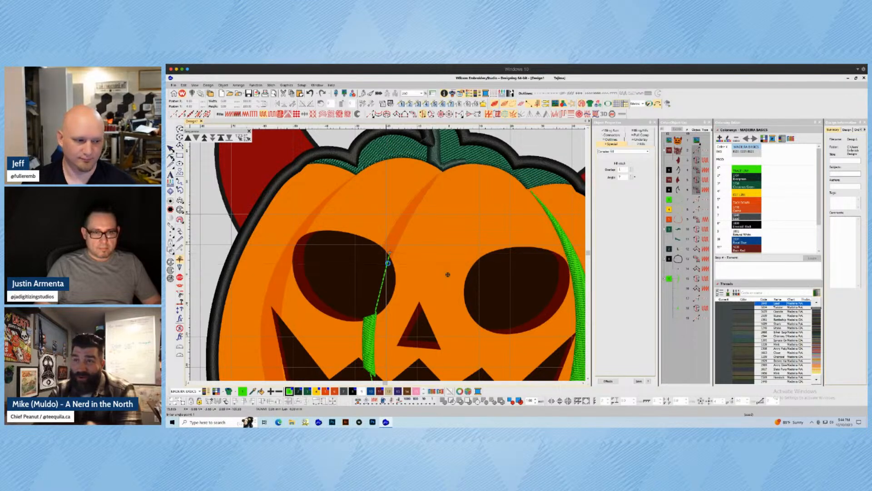
key(Return)
scroll(400, 220, down, 1)
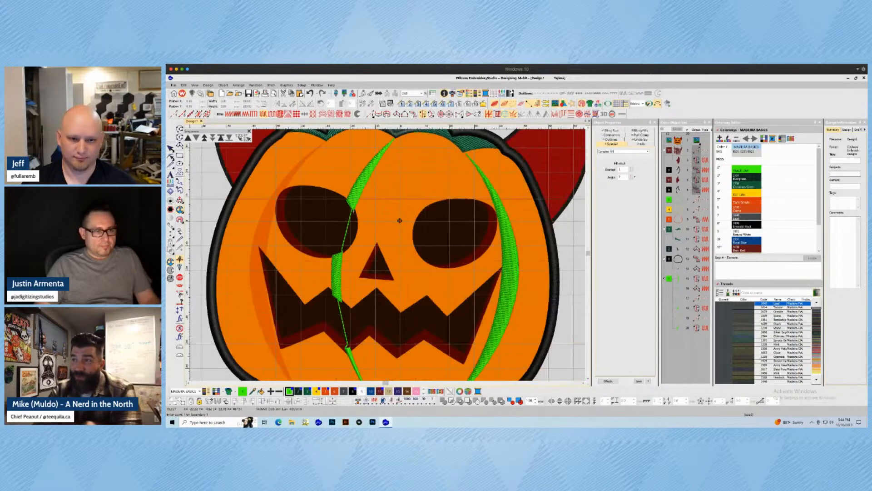
- Select both running-stitch connectors across the mouth and eye and check their outline stitch settings
key(Escape)
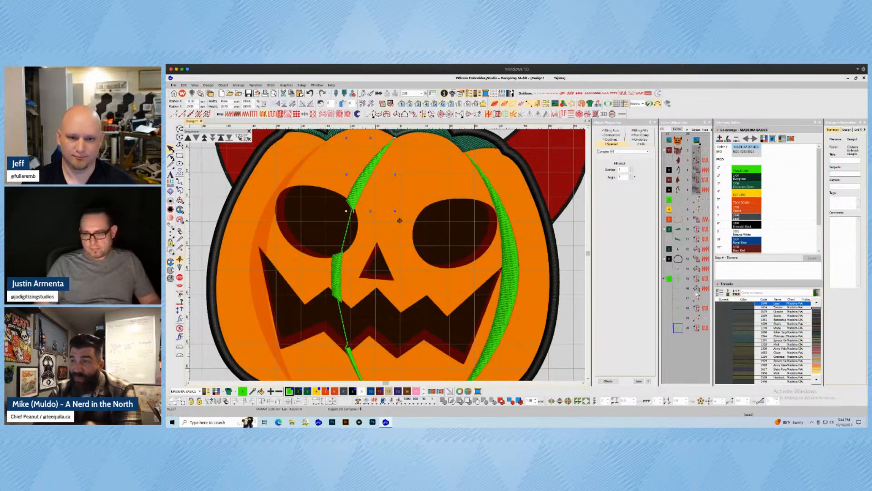
click(678, 298)
ctrl+click(678, 318)
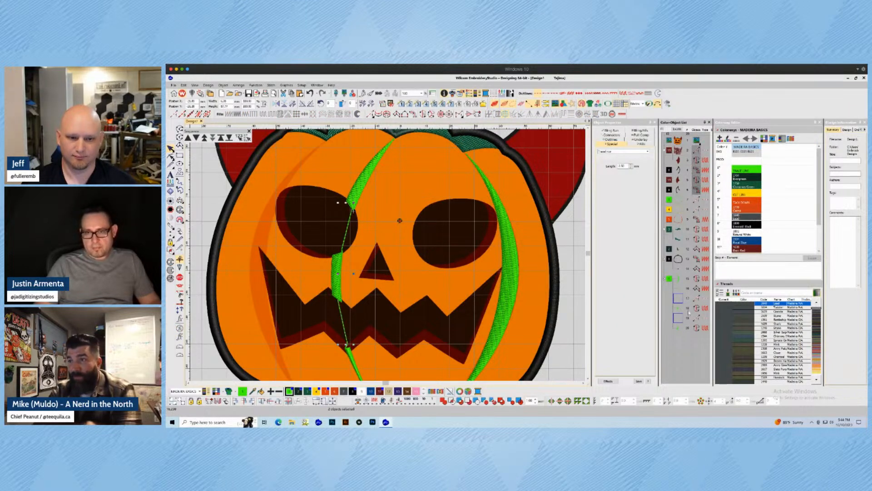
click(623, 140)
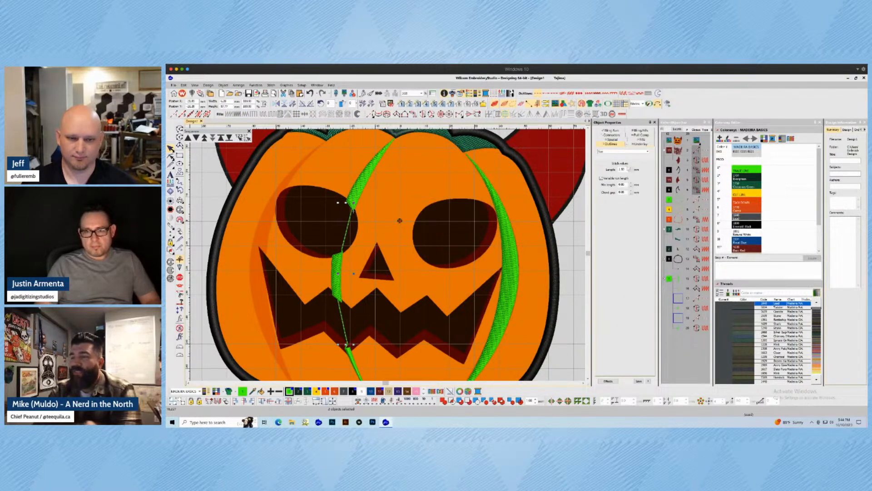
click(361, 236)
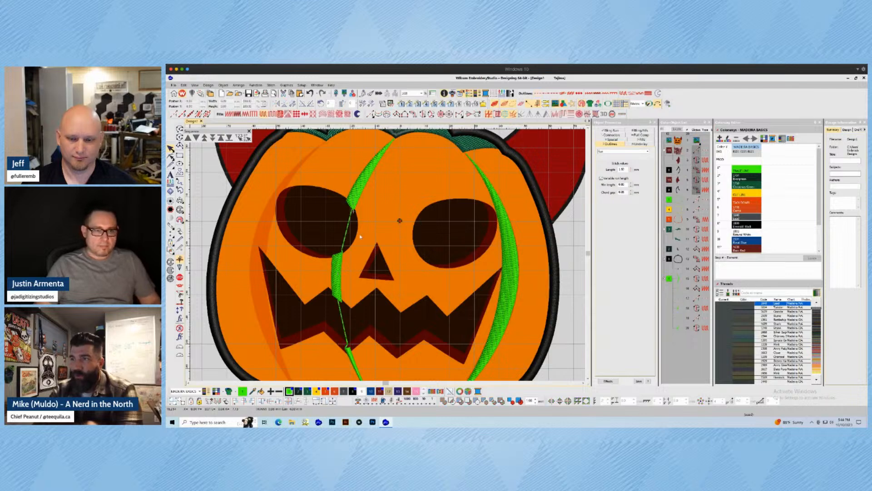
- Digitize the long curved shading stripe on the pumpkin's left side, from beside the stem to the lower border, as a complex fill
click(346, 230)
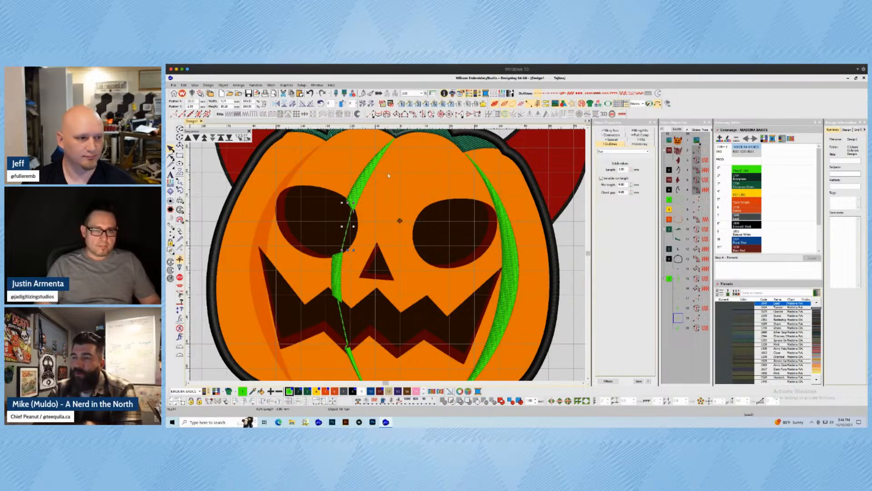
key(Escape)
click(422, 114)
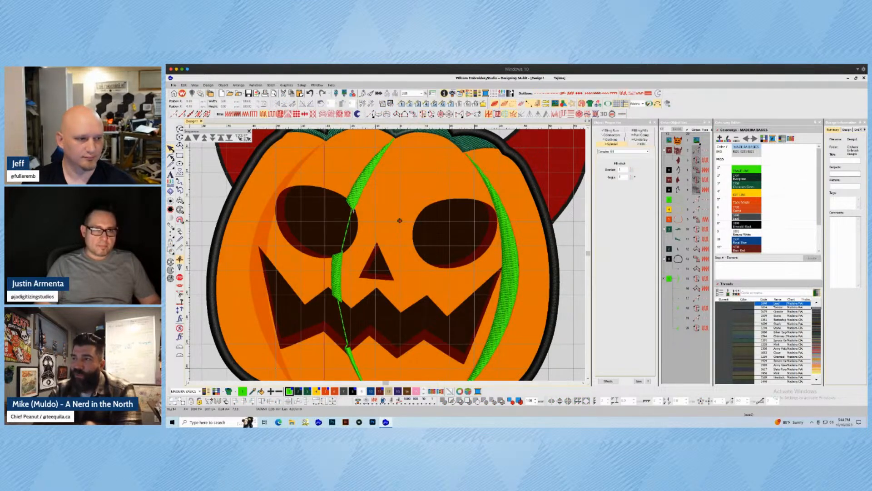
click(325, 142)
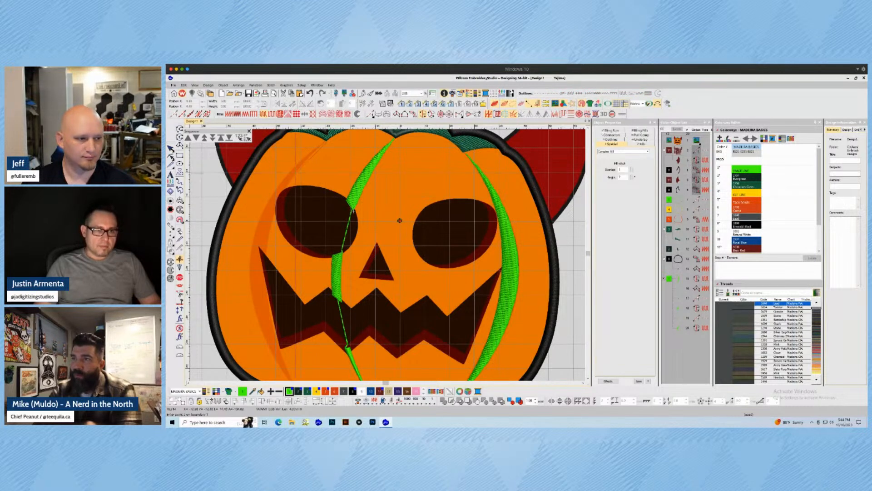
click(281, 197)
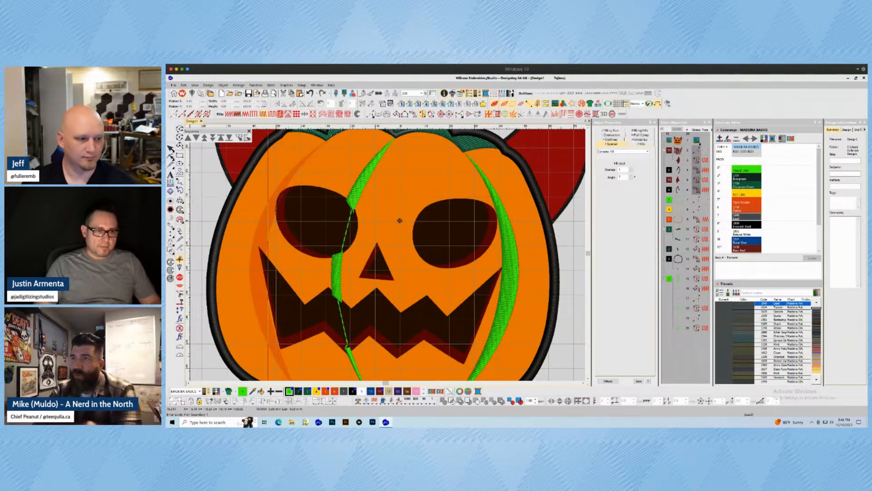
click(270, 235)
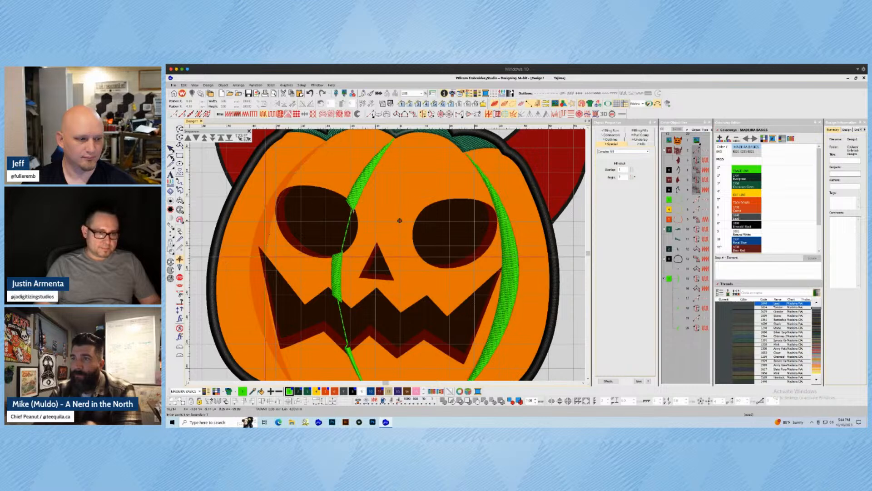
click(271, 315)
scroll(290, 338, up, 1)
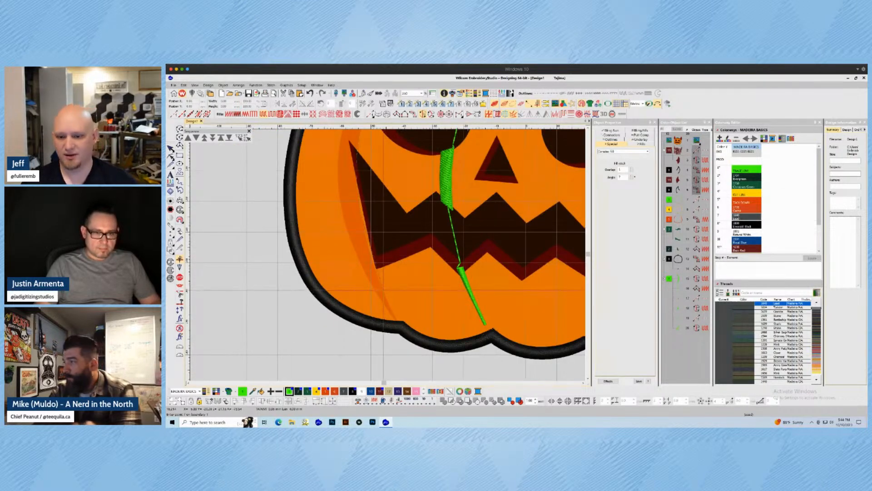
click(384, 290)
click(395, 318)
click(362, 269)
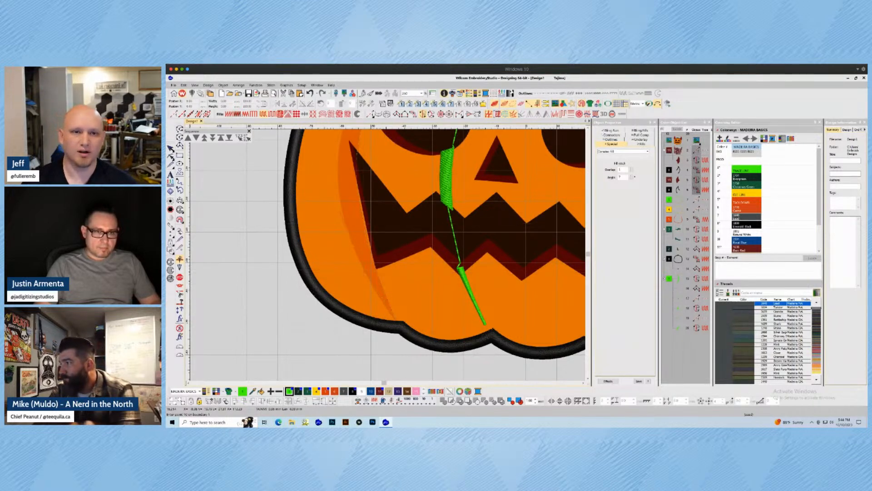
scroll(278, 200, down, 1)
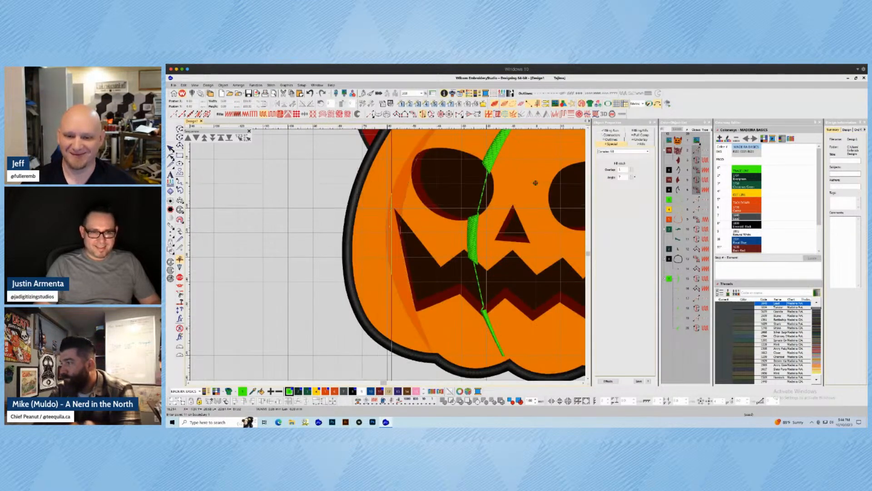
scroll(536, 183, up, 1)
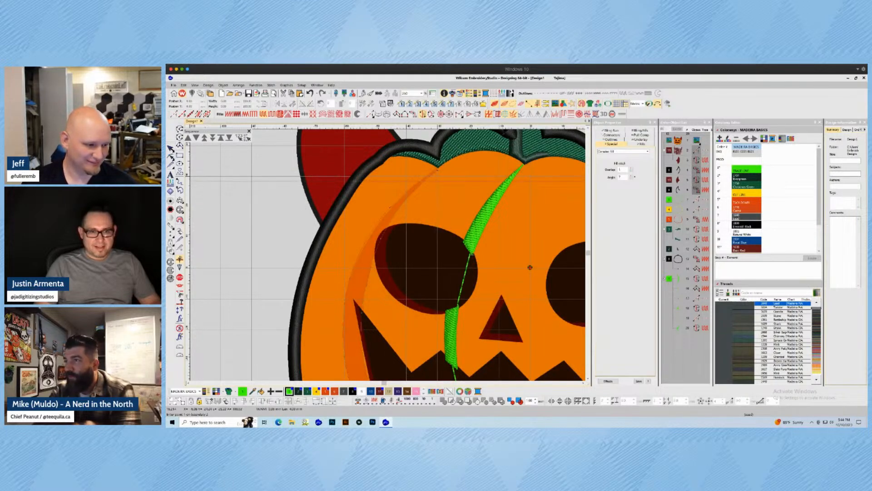
scroll(530, 267, down, 2)
scroll(456, 289, down, 1)
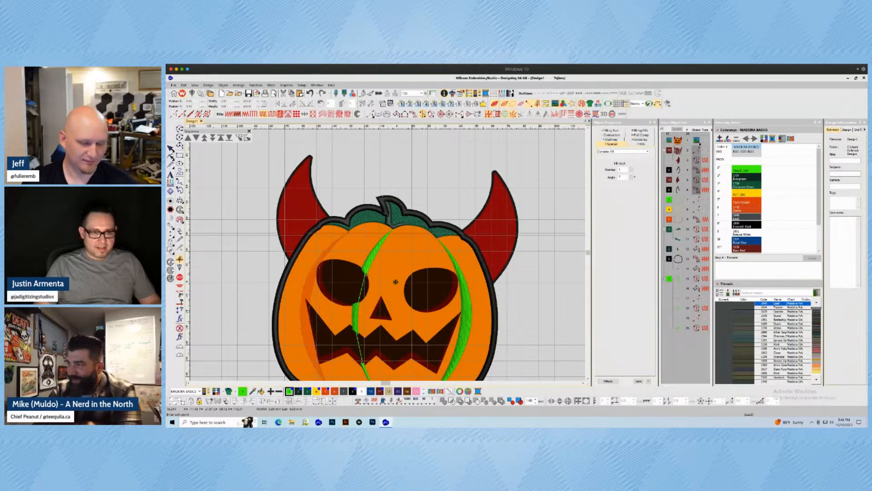
key(Return)
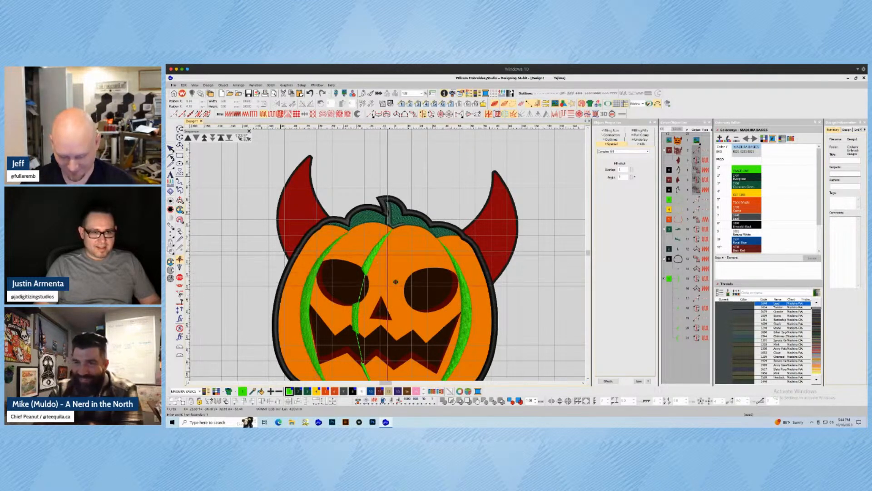
- Recolour all the bright green shading stripes and their connecting runs to the dark orange thread
scroll(394, 251, down, 1)
click(170, 149)
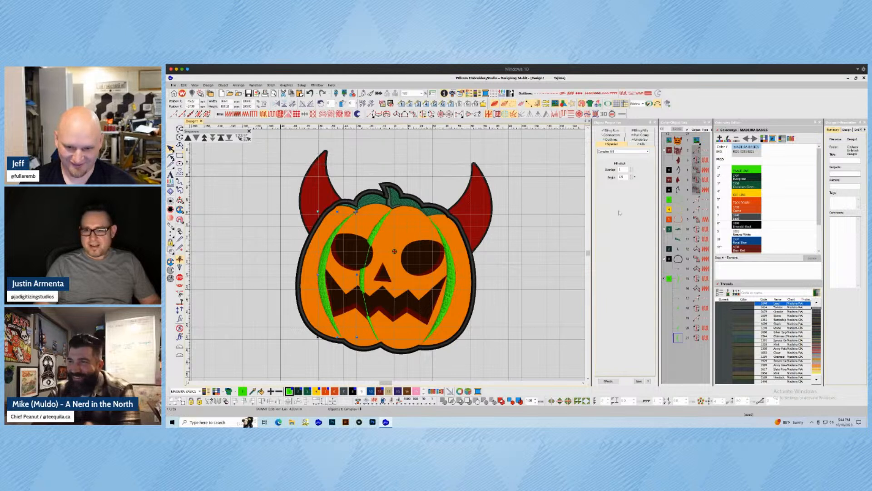
shift+click(671, 278)
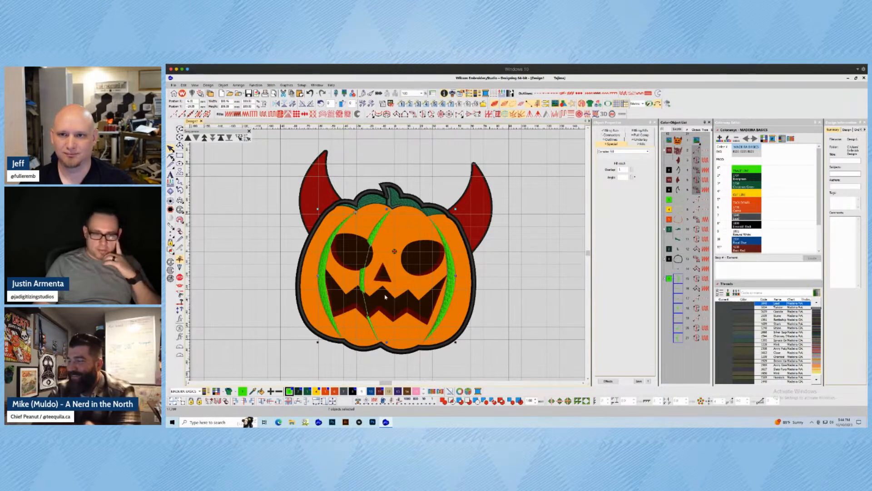
click(335, 391)
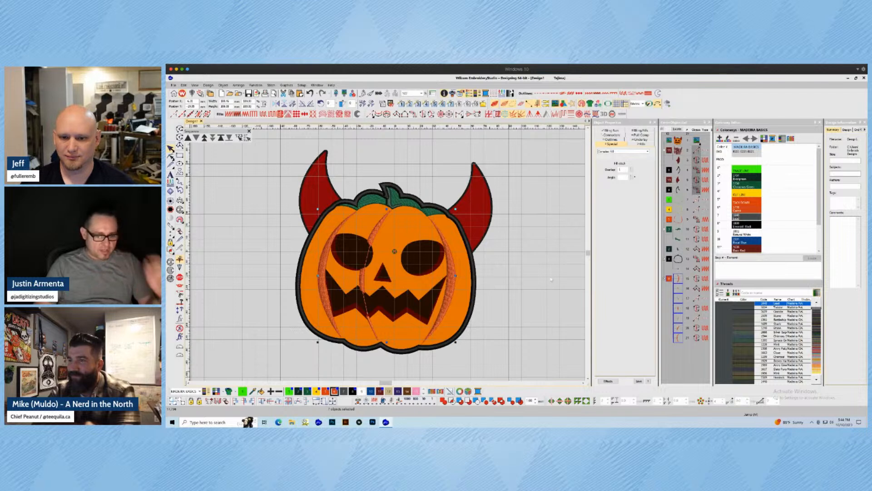
- Try moving the pumpkin border's green, yellow and orange stitch objects to the end of the sequence with the artwork hidden
key(d)
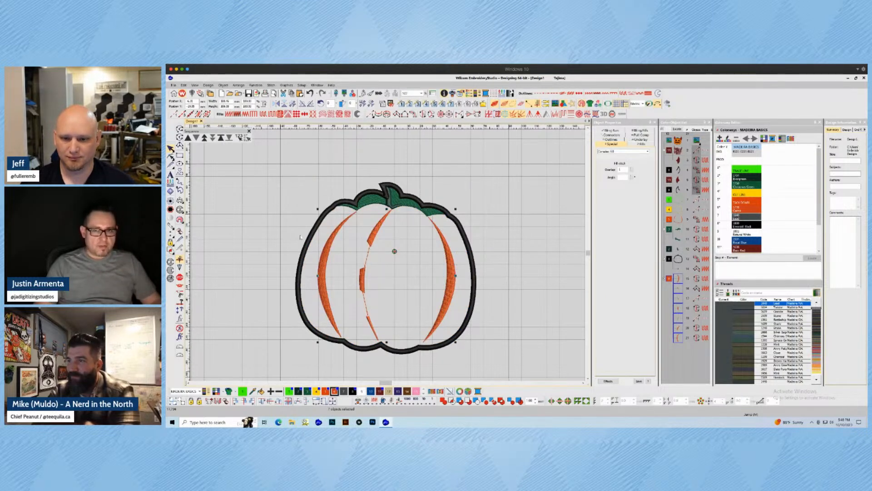
click(677, 219)
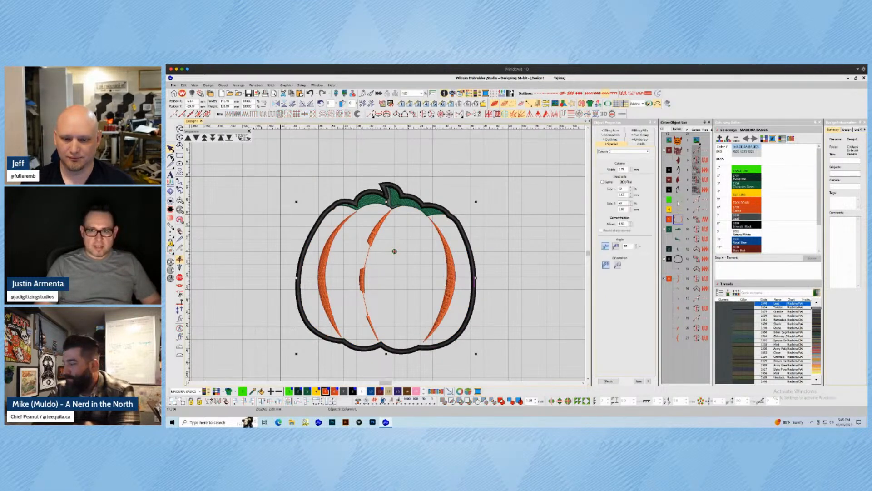
click(678, 200)
shift+click(677, 219)
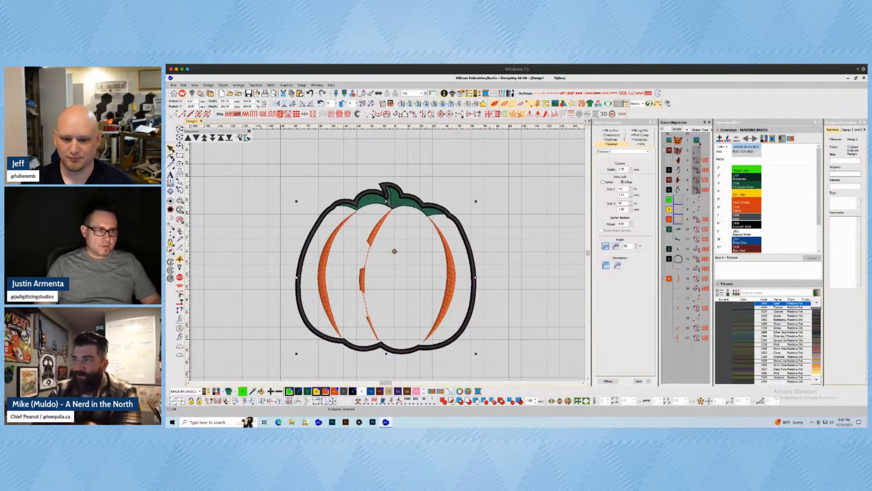
click(229, 137)
scroll(474, 307, up, 2)
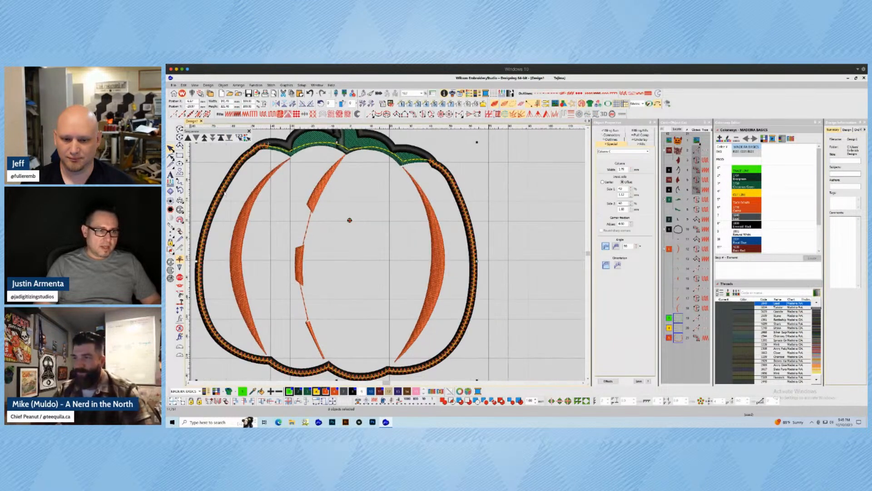
scroll(385, 261, up, 2)
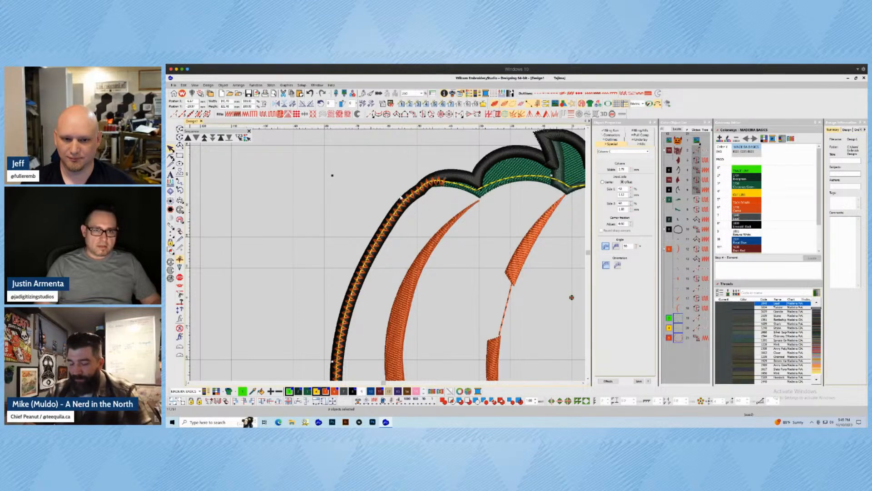
scroll(431, 218, down, 2)
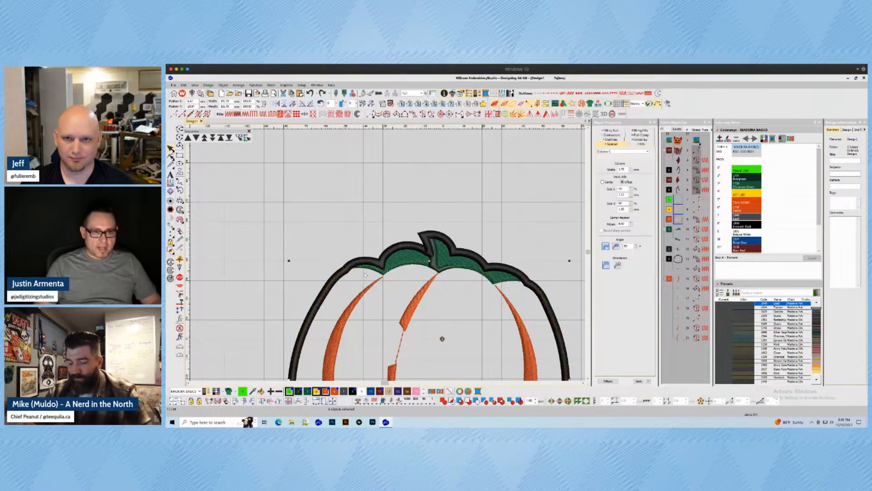
scroll(360, 289, down, 2)
key(Escape)
key(super+Tab)
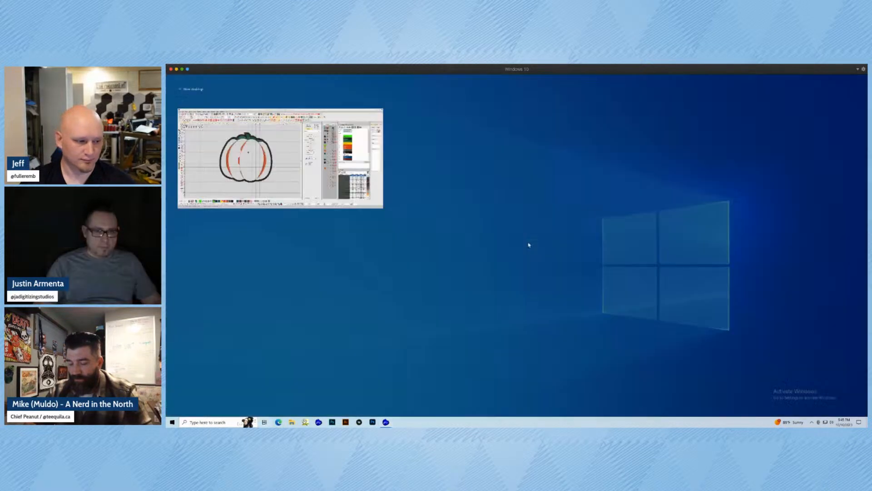
key(Escape)
mouse_move(386, 421)
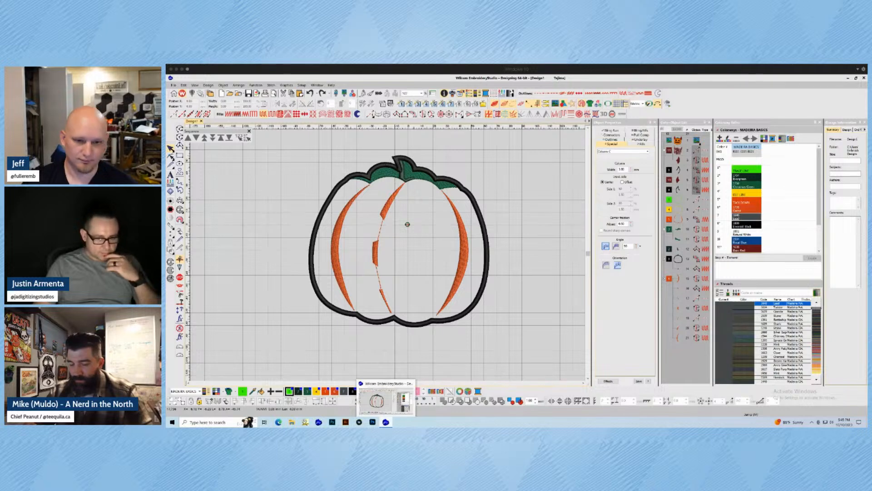
click(503, 280)
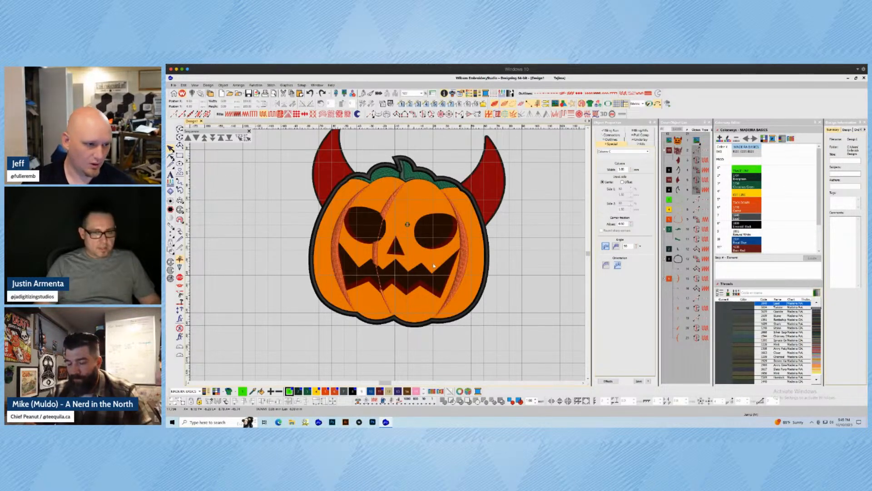
- Choose the dark red thread as the current colour for the shadow along the mouth
scroll(466, 242, up, 3)
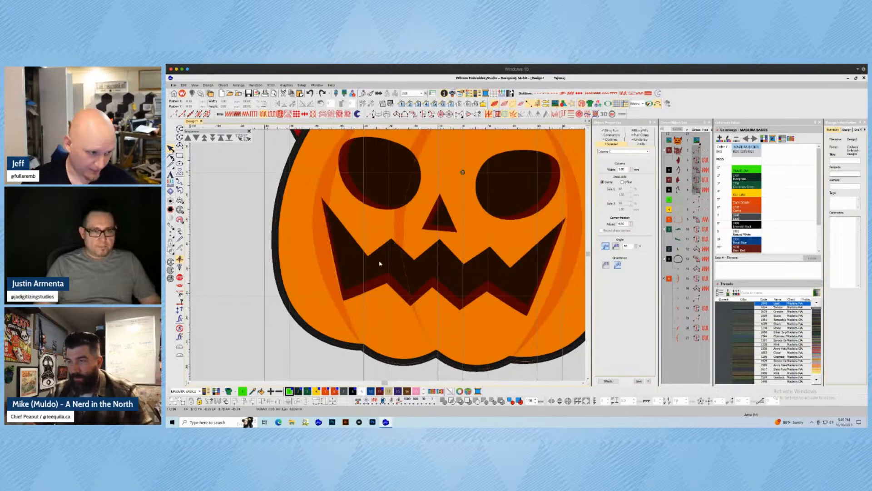
scroll(380, 263, up, 1)
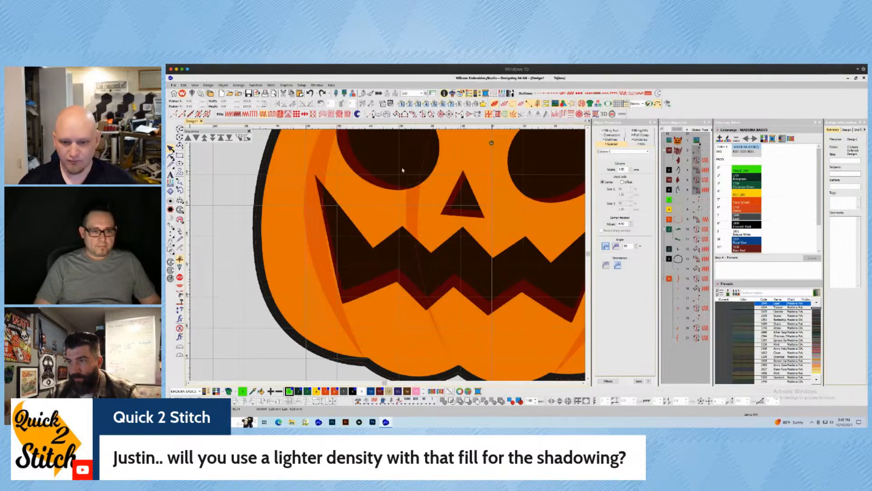
click(379, 391)
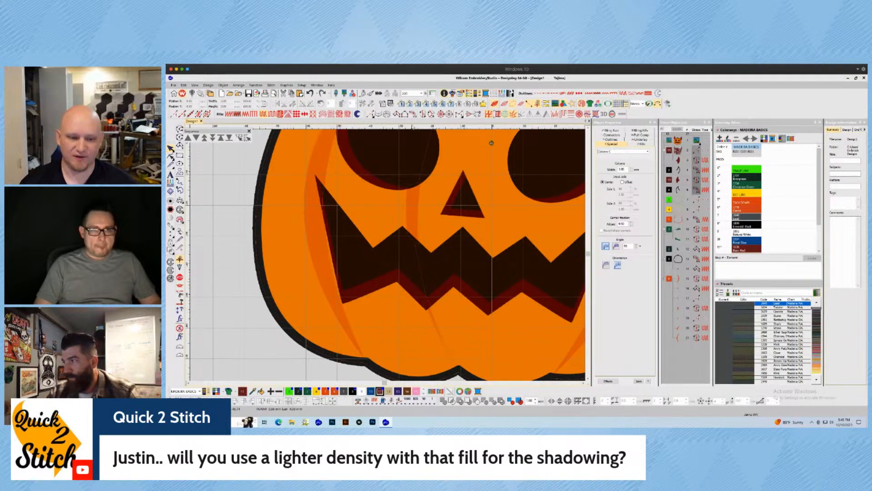
click(387, 114)
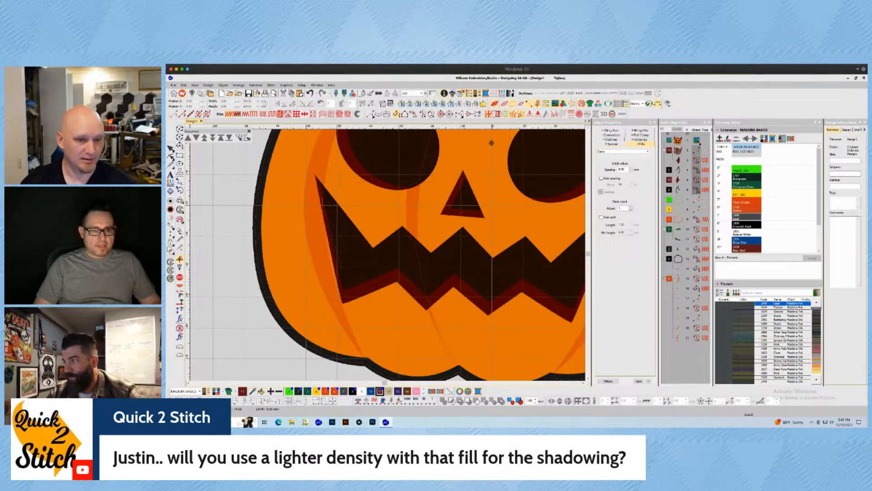
click(345, 288)
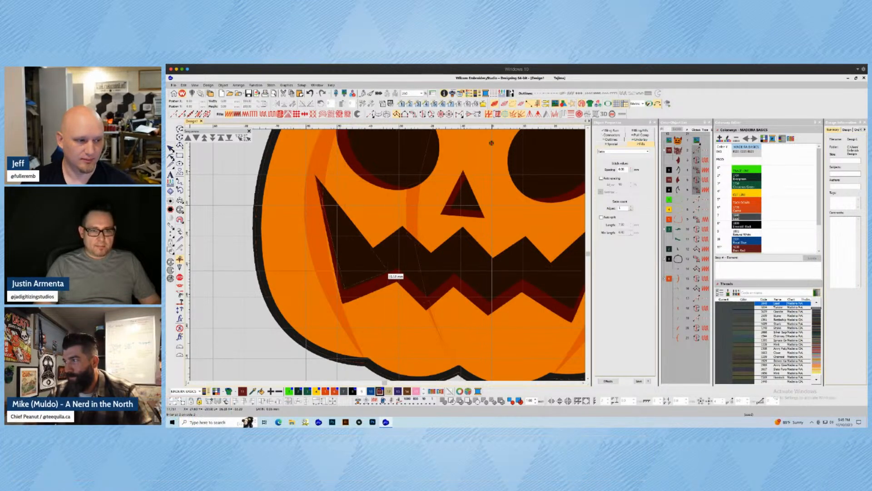
key(Escape)
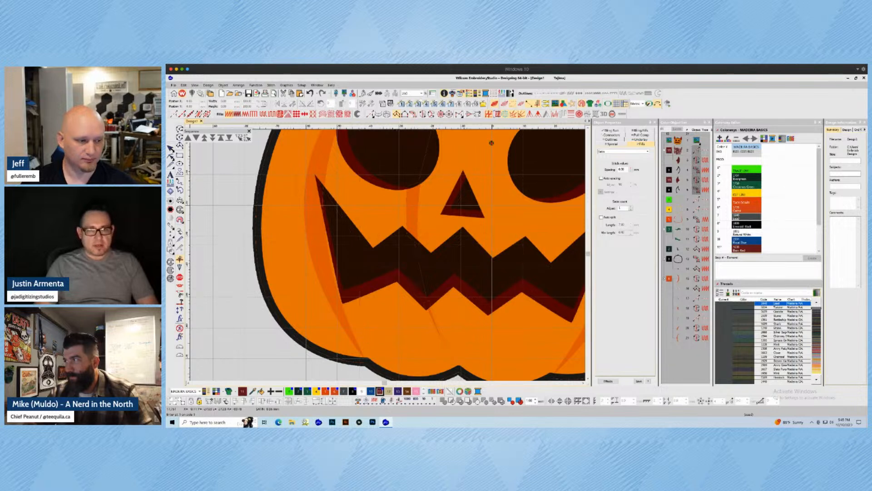
- Try to outline the dark red shadow along the mouth's left and lower edges as a complex fill
click(422, 113)
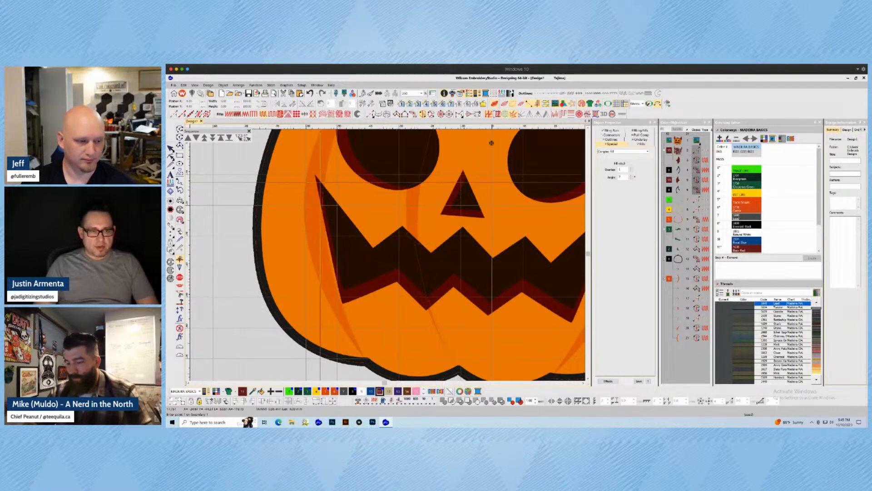
click(320, 184)
click(345, 289)
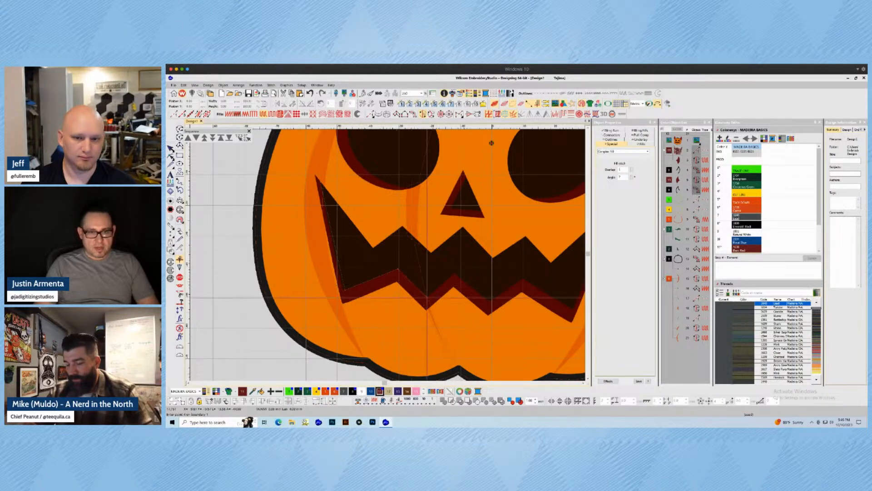
click(426, 296)
click(454, 273)
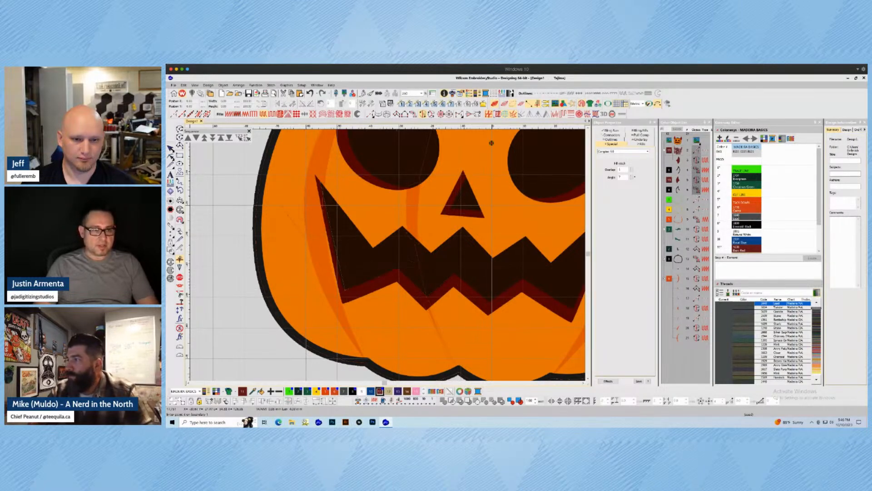
key(Escape)
scroll(336, 202, up, 2)
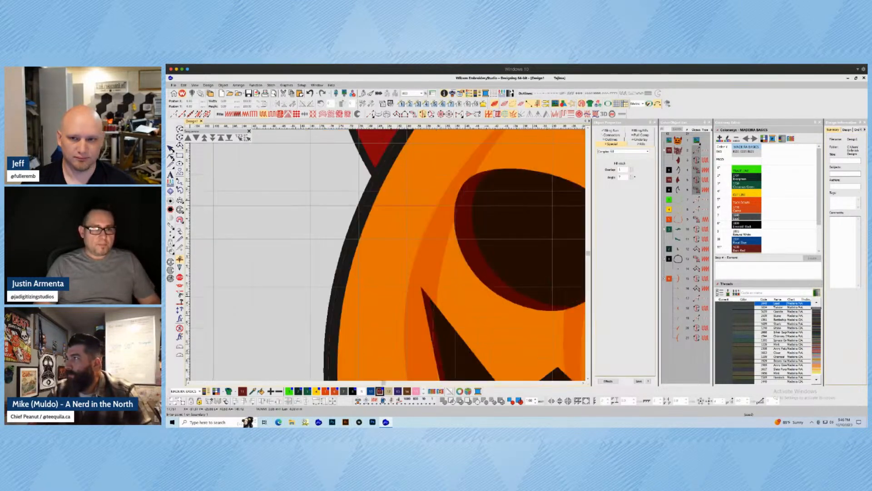
key(Escape)
scroll(358, 241, down, 4)
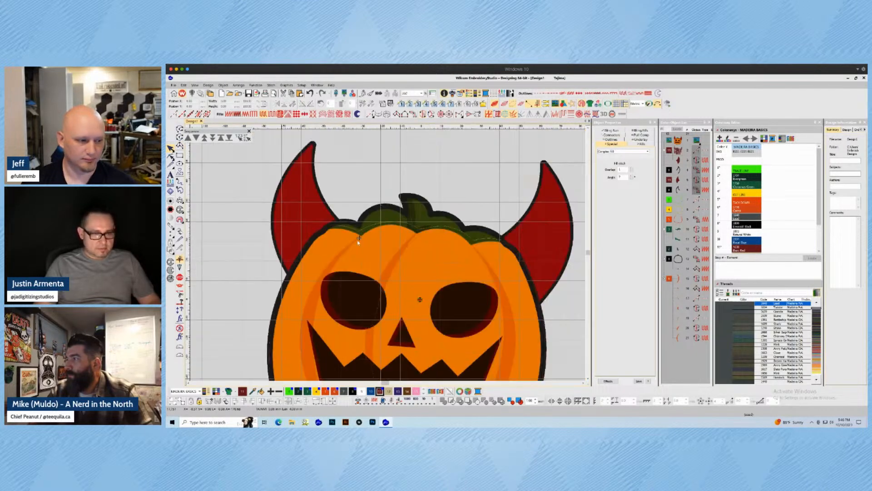
scroll(409, 336, down, 2)
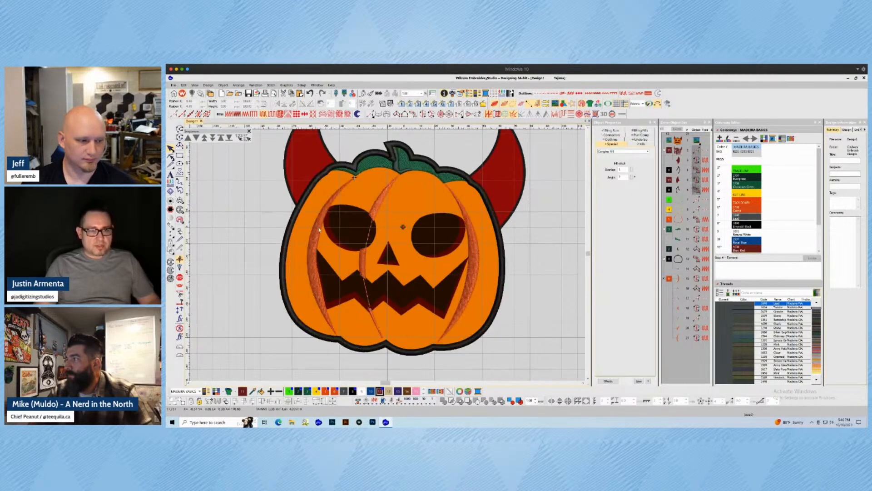
- Set the stitch spacing of the pumpkin's left shading stripe to 0.8 mm
click(319, 230)
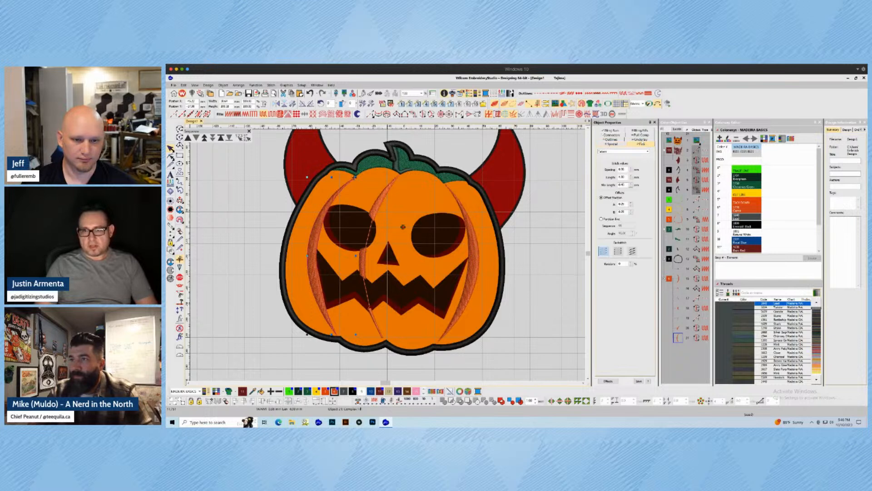
double_click(620, 170)
text(.8)
key(Return)
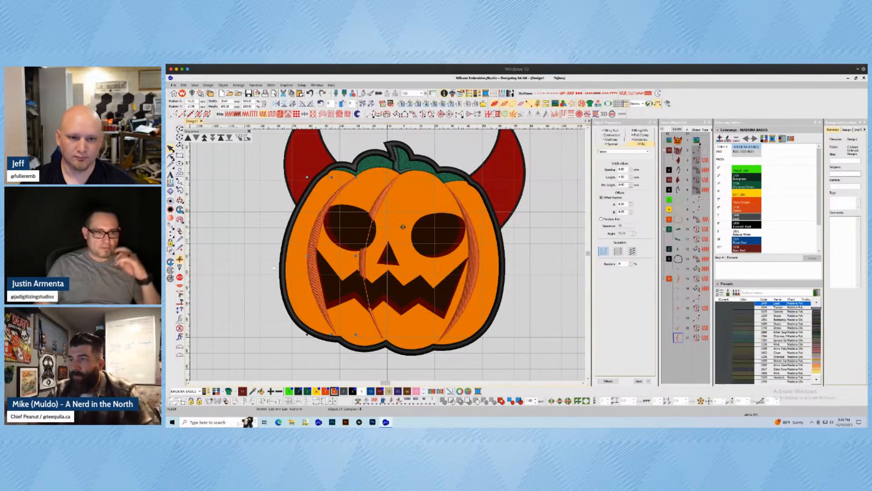
- Apply the left stripe's 0.8 mm stitch spacing to the middle and right shading stripes
click(363, 262)
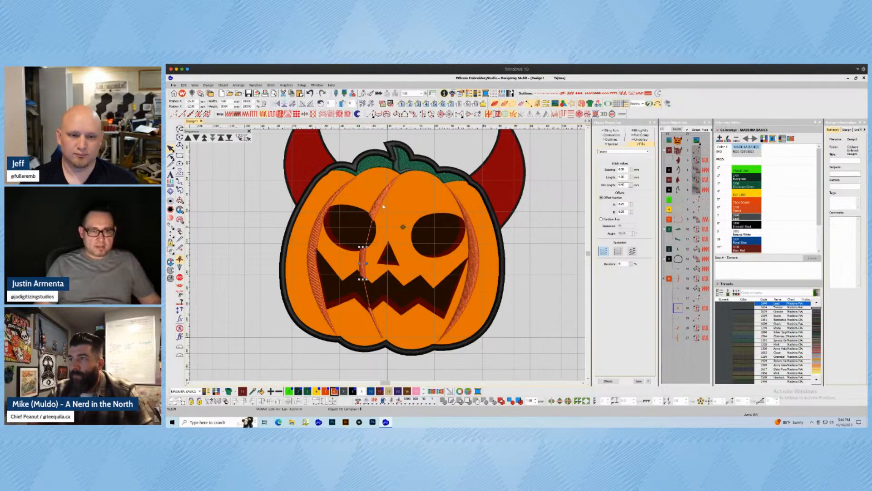
ctrl+click(476, 248)
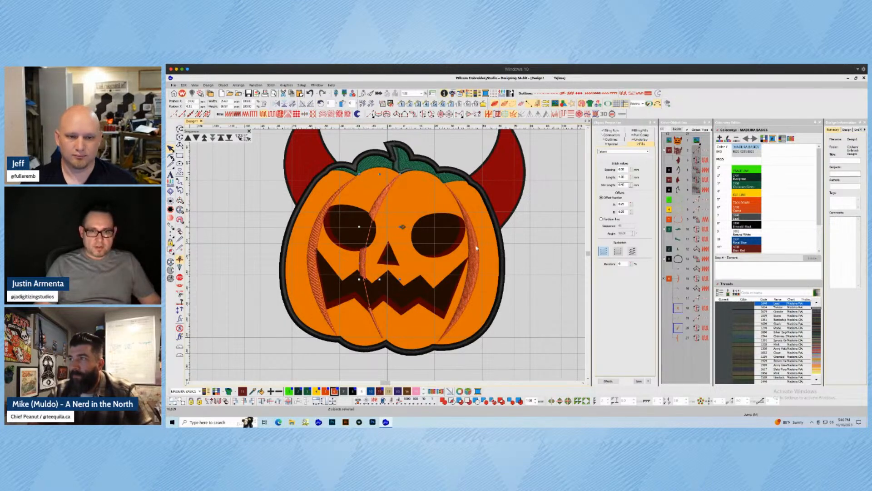
click(312, 220)
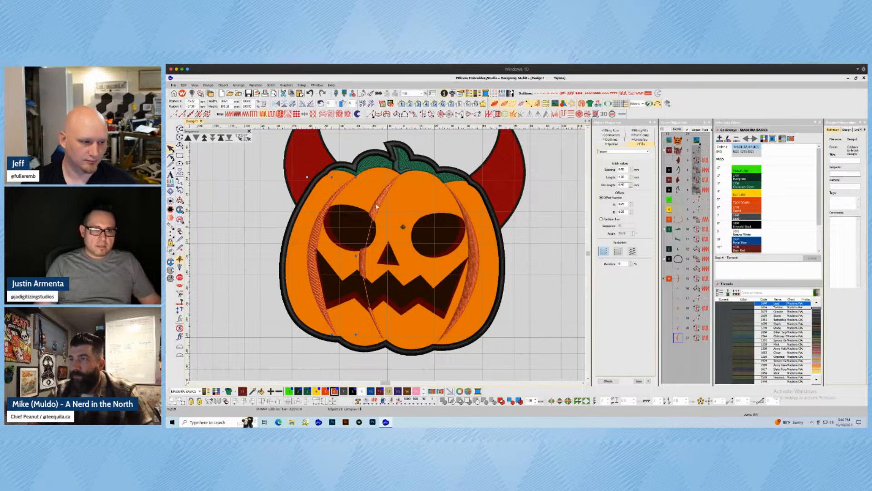
ctrl+click(364, 256)
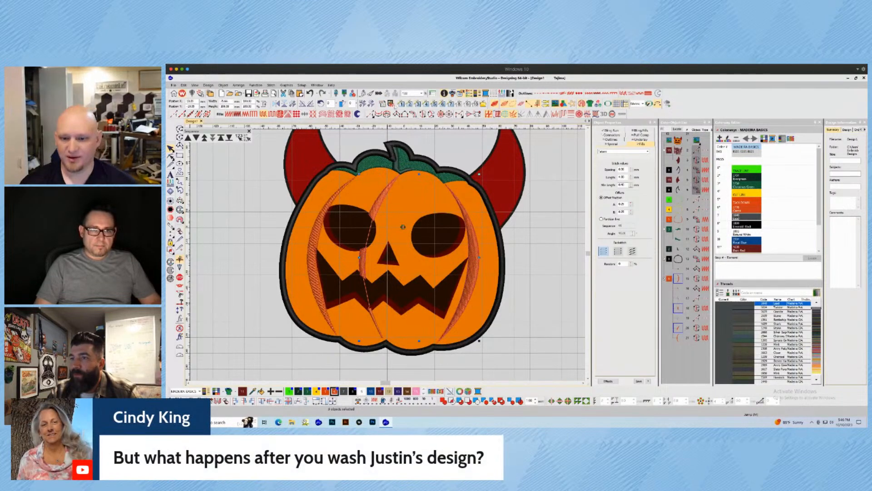
ctrl+click(474, 251)
click(536, 251)
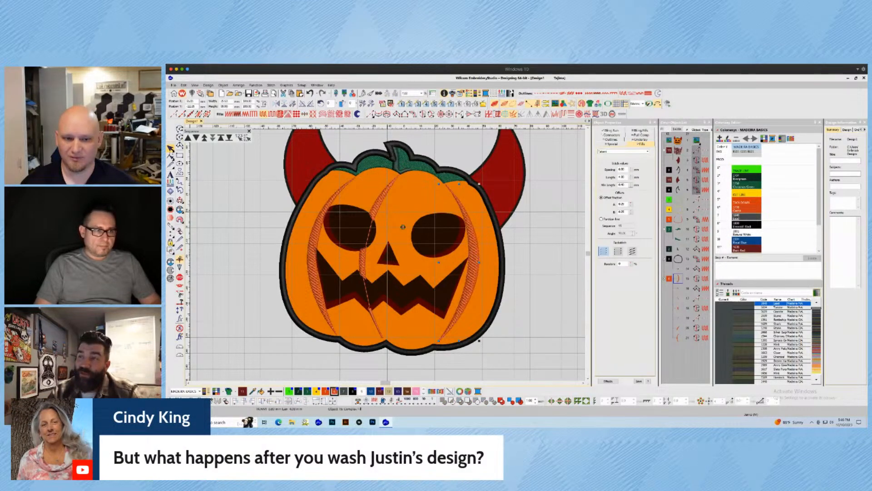
- Review the spacing and underlay settings of the middle stripe's short satin segment below the mouth
key(h)
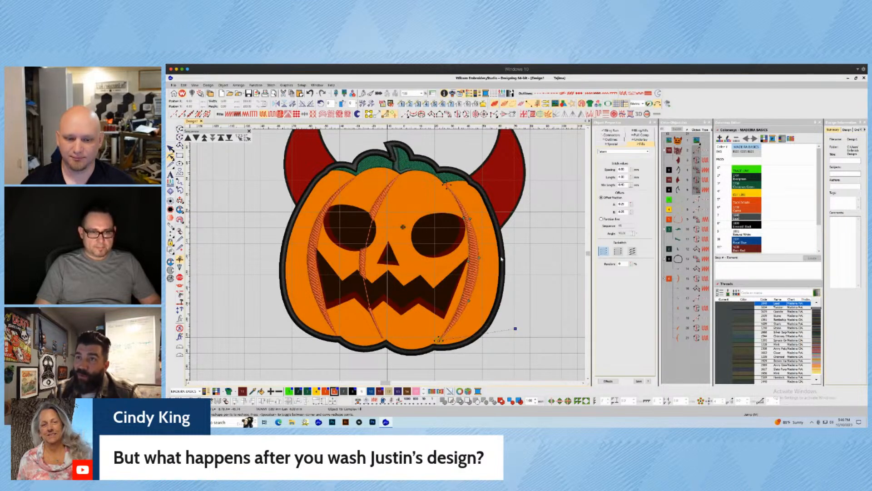
click(378, 322)
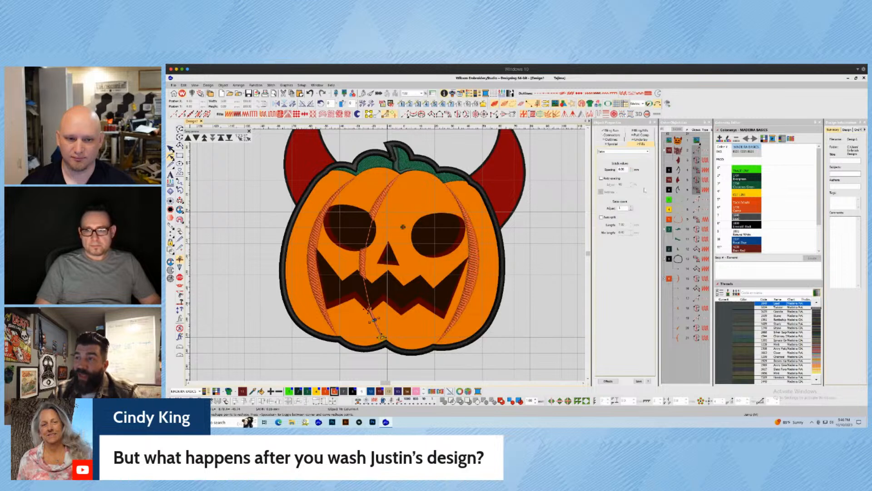
drag(628, 169, 605, 169)
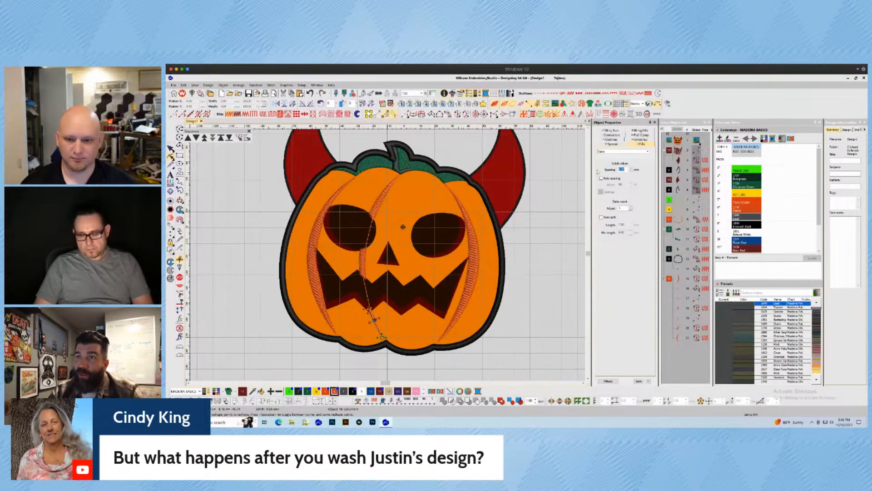
click(641, 143)
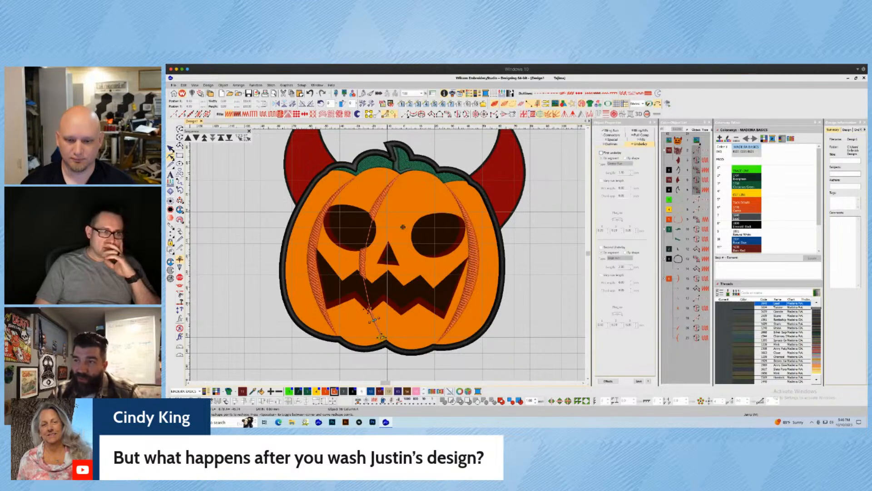
key(Escape)
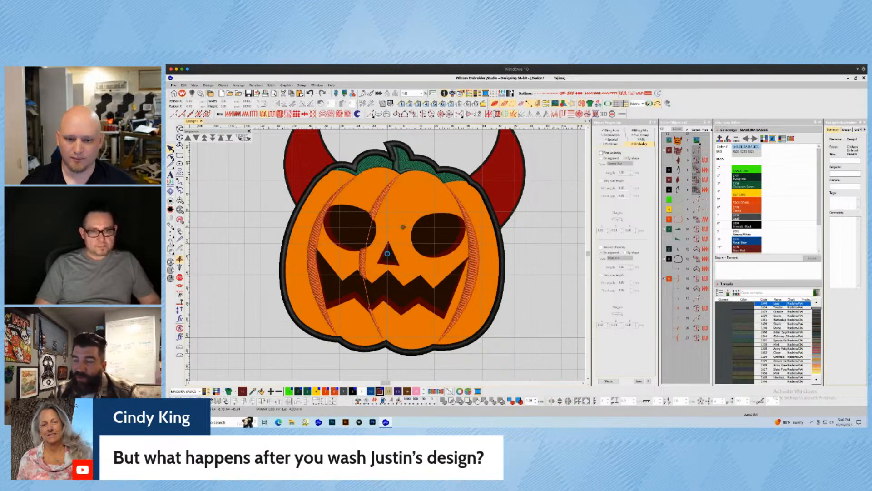
- With the stitches hidden, start a satin column of paired points down the mouth shadow's left edge to the first lower peak
scroll(387, 253, up, 2)
key(s)
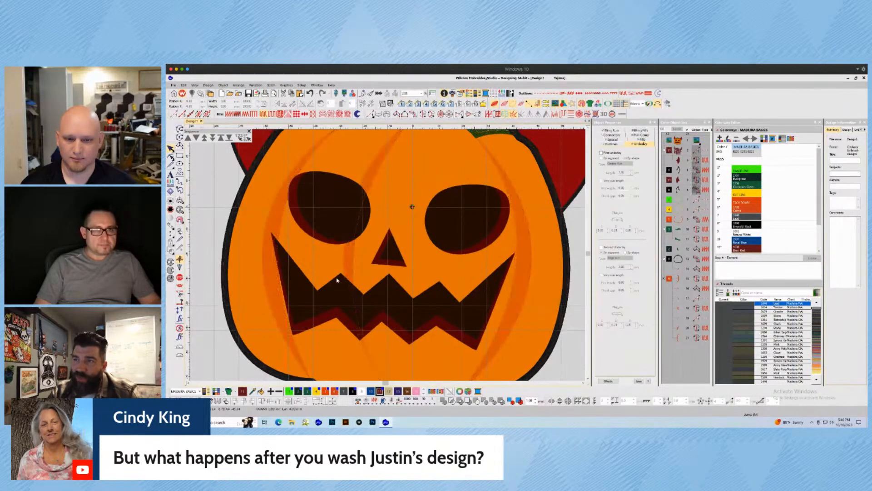
click(397, 115)
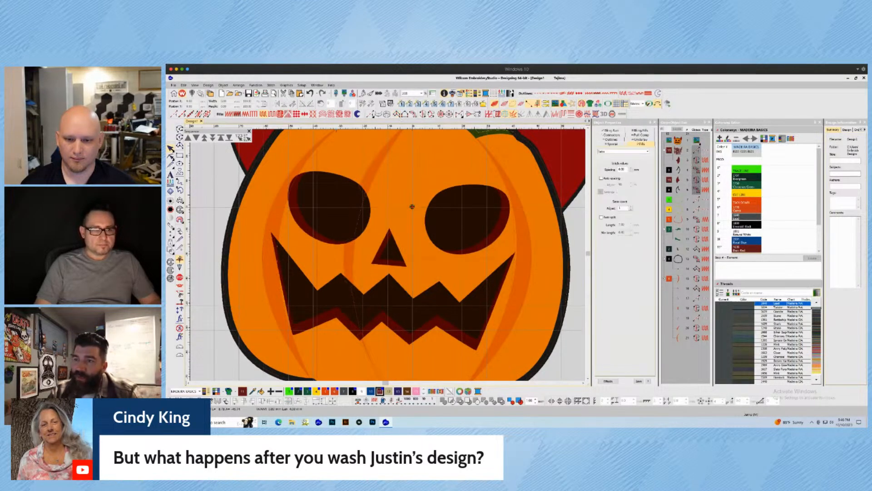
scroll(317, 258, up, 1)
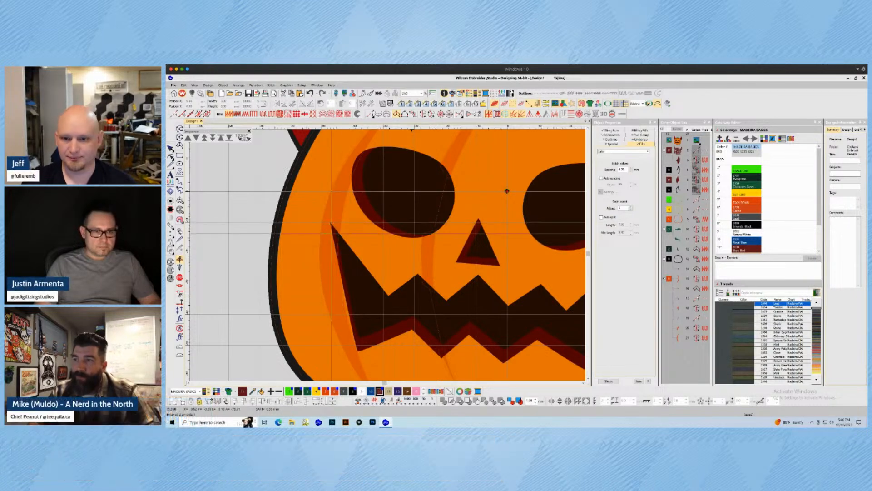
click(330, 223)
click(336, 231)
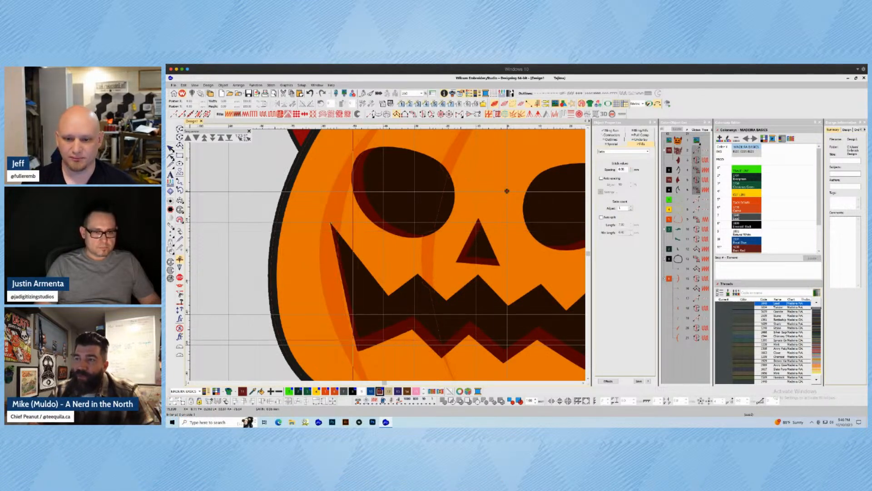
click(359, 343)
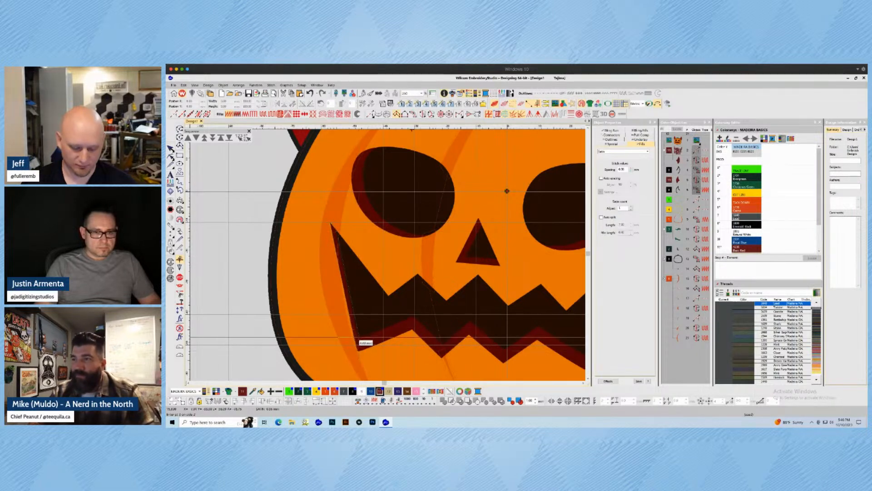
click(359, 337)
click(412, 331)
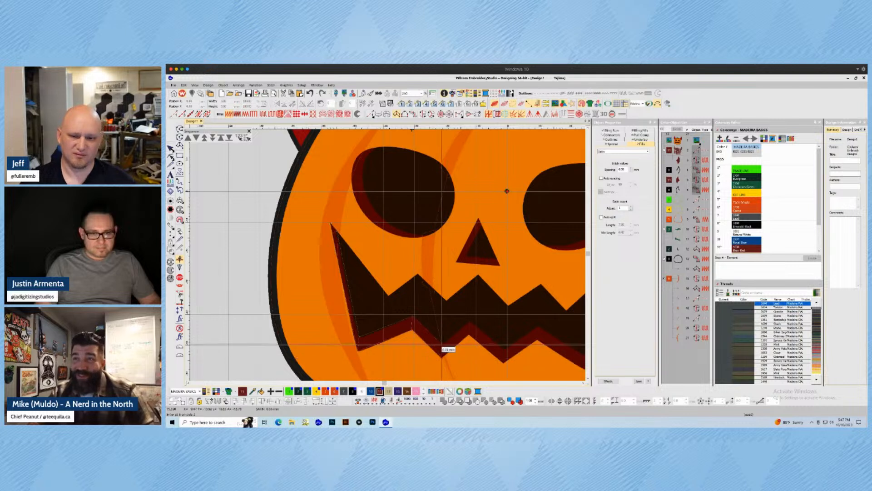
- Continue the satin column with point pairs at the zigzag corners along the mouth's lower edge
click(443, 353)
click(442, 344)
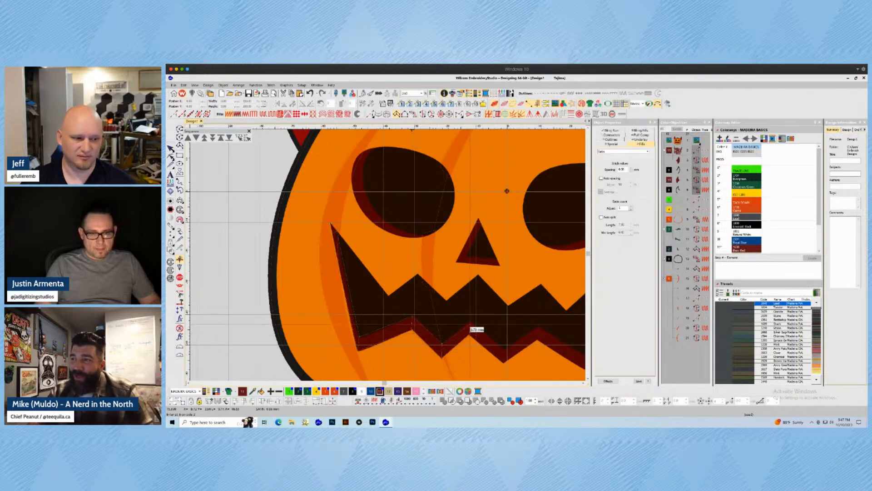
click(470, 322)
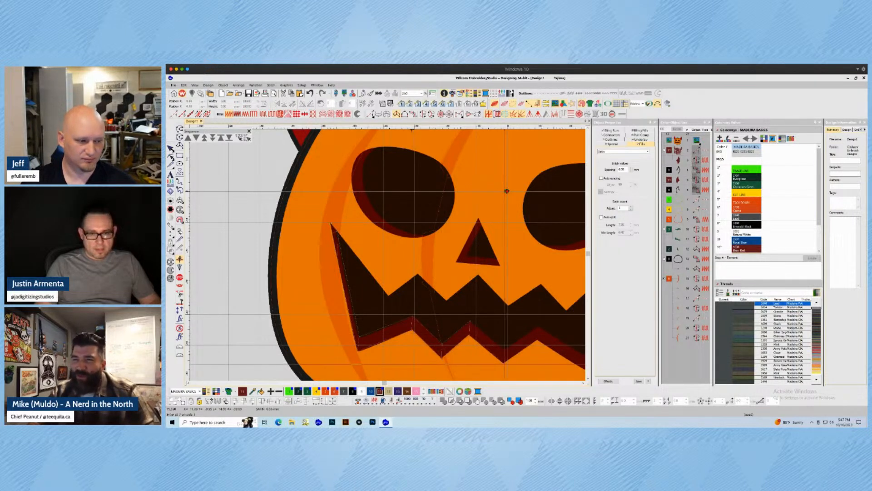
click(506, 349)
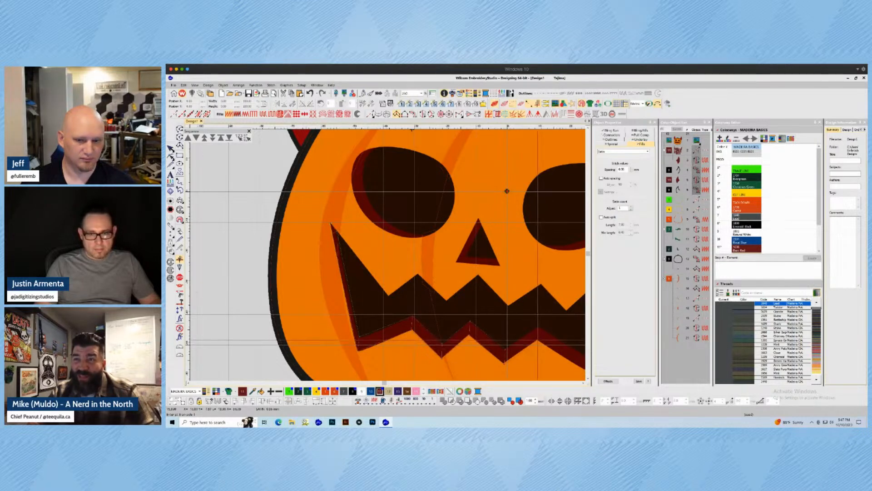
click(540, 340)
click(539, 327)
- Carry the satin column around the mouth's lower-right corner up to its right tip and generate the stitches
scroll(582, 350, up, 2)
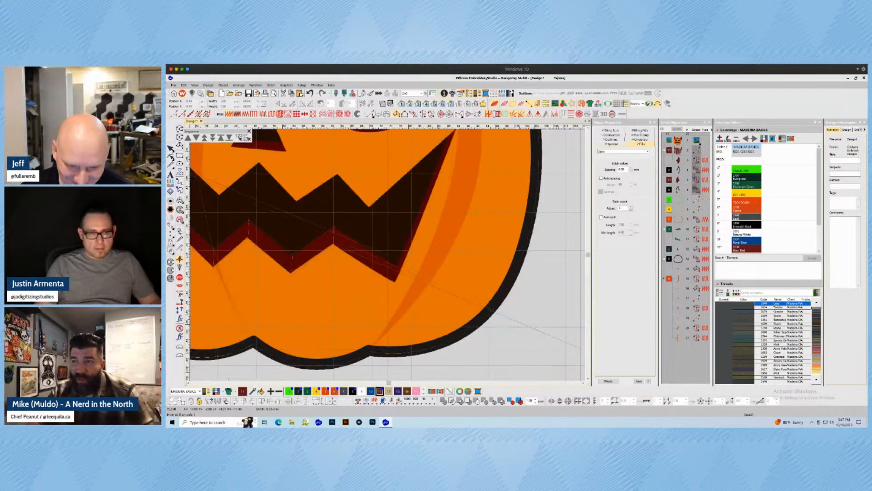
scroll(478, 328, down, 2)
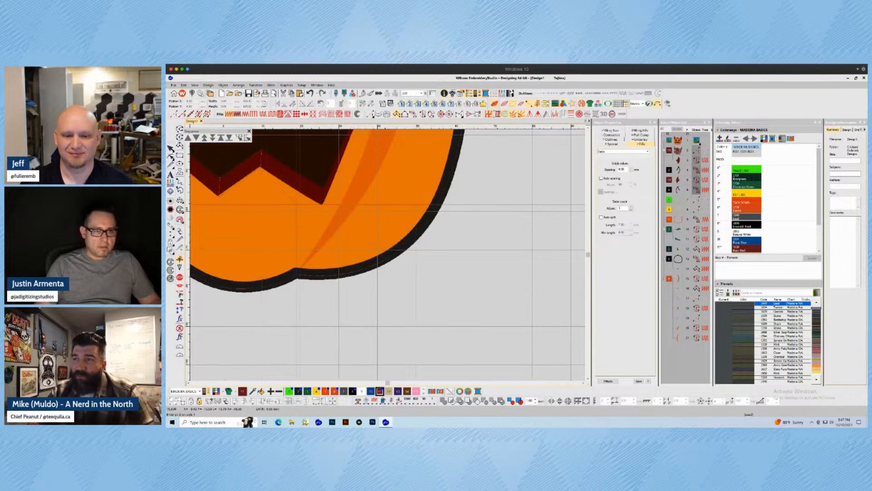
click(289, 186)
click(296, 170)
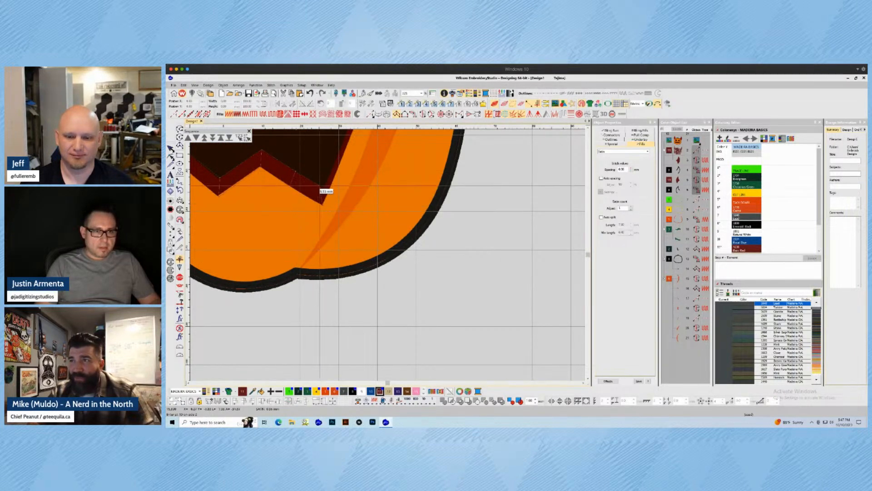
click(322, 203)
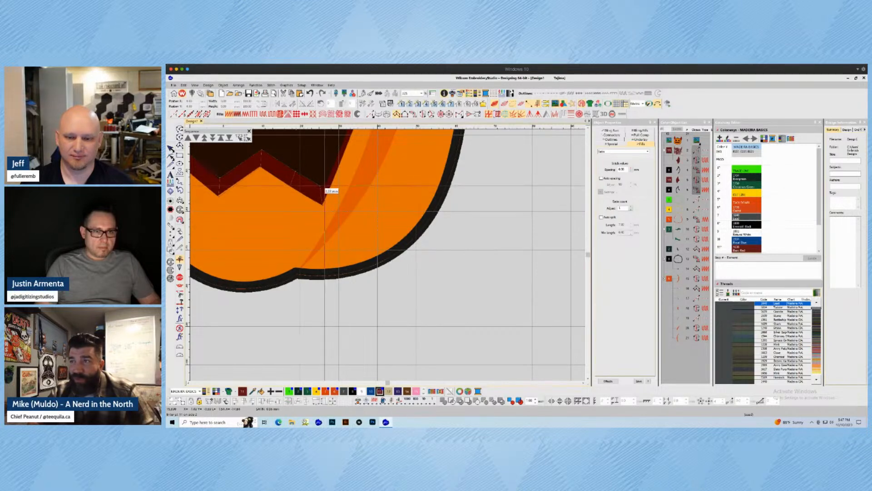
click(327, 186)
middle_click(326, 171)
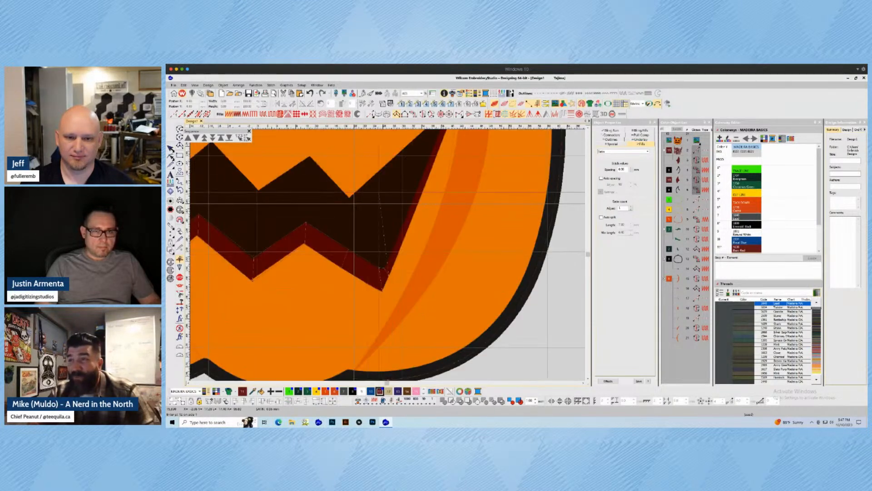
middle_click(419, 193)
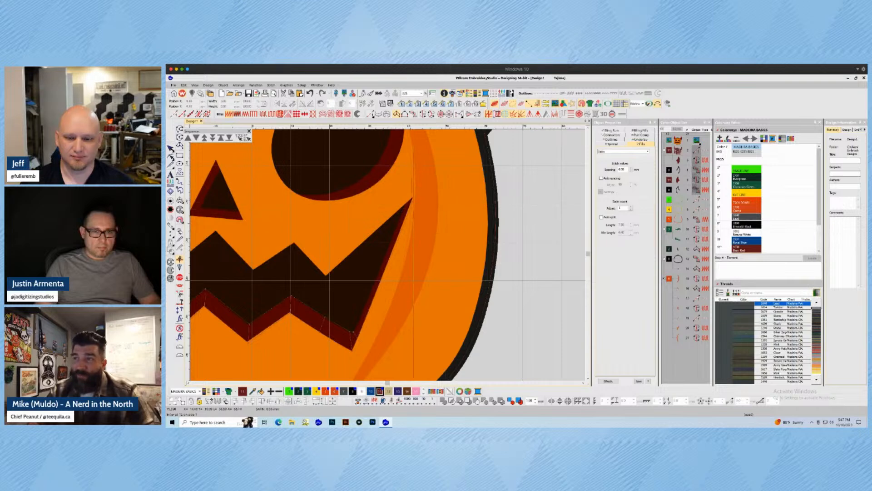
click(413, 198)
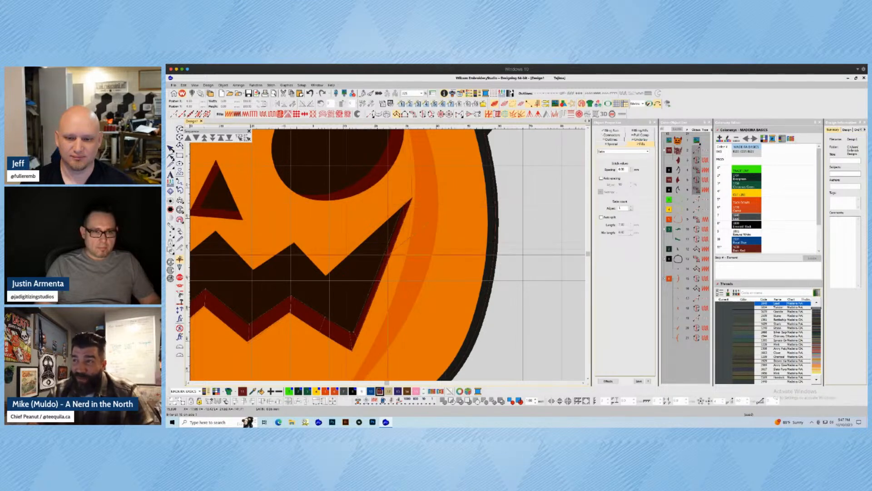
scroll(381, 253, down, 2)
key(Return)
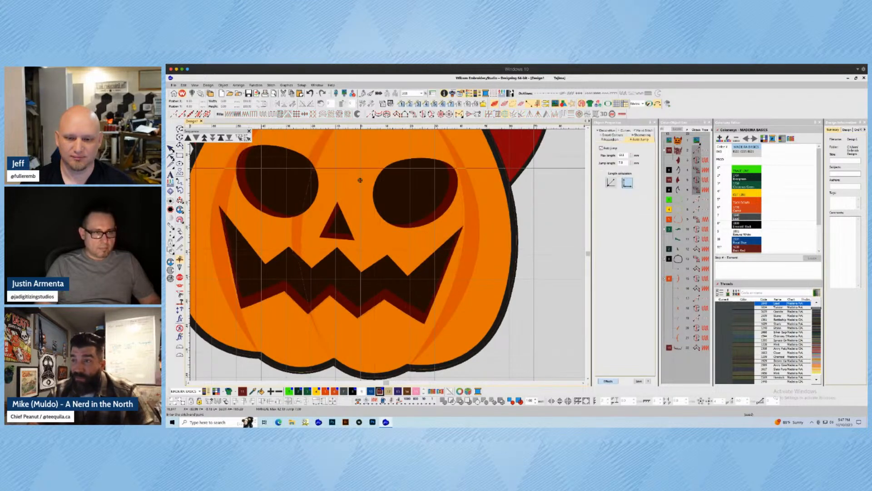
- Show the stitches again and reshape the mouth shadow's satin column at the mouth's lower-right corner
key(Escape)
key(s)
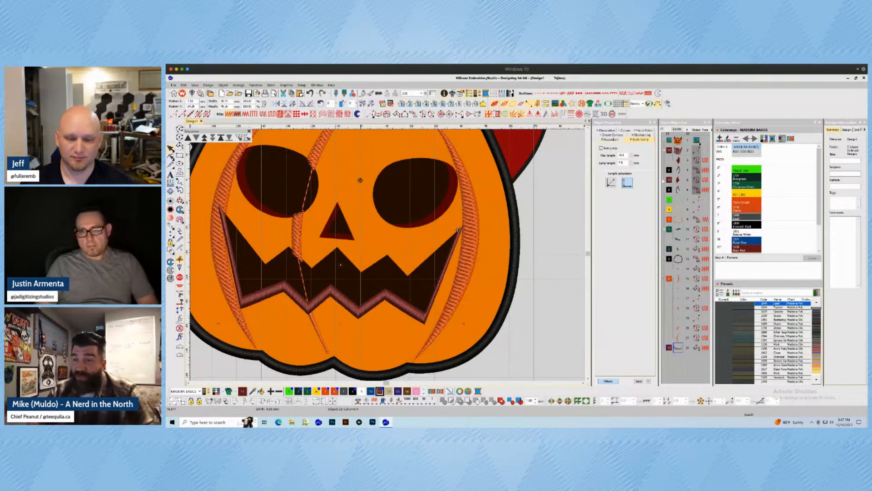
click(564, 275)
click(436, 306)
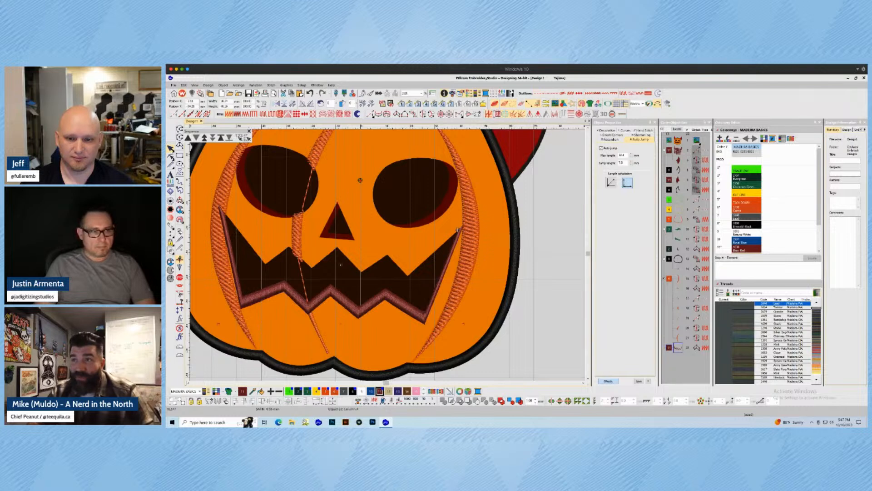
key(h)
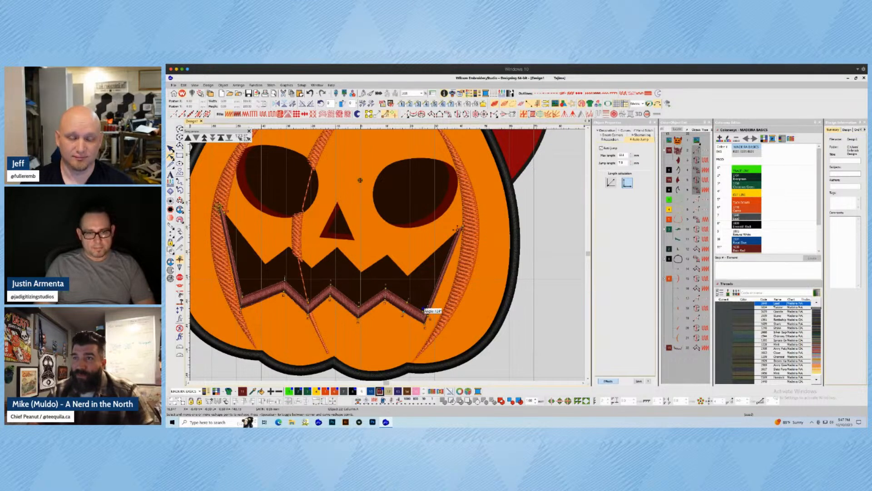
drag(423, 309, 433, 318)
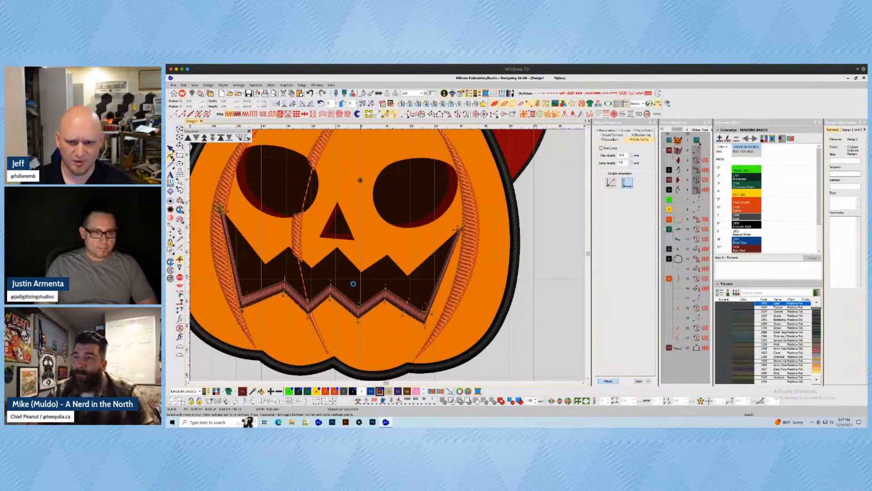
- Set the first underlay of the mouth shadow's satin column to Double Zigzag and deselect the column
click(607, 381)
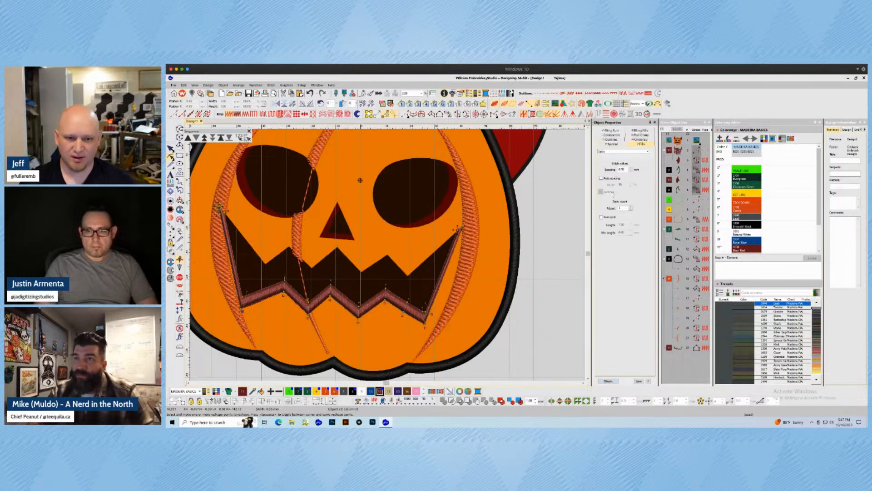
click(641, 139)
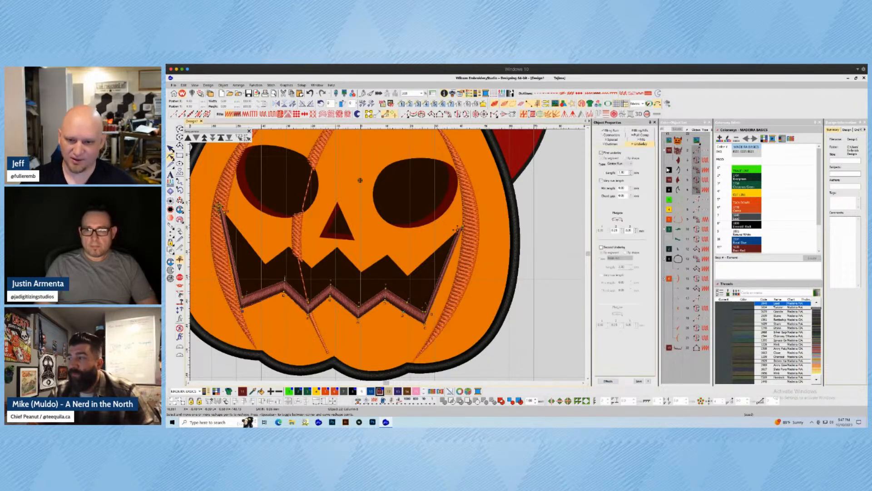
click(620, 163)
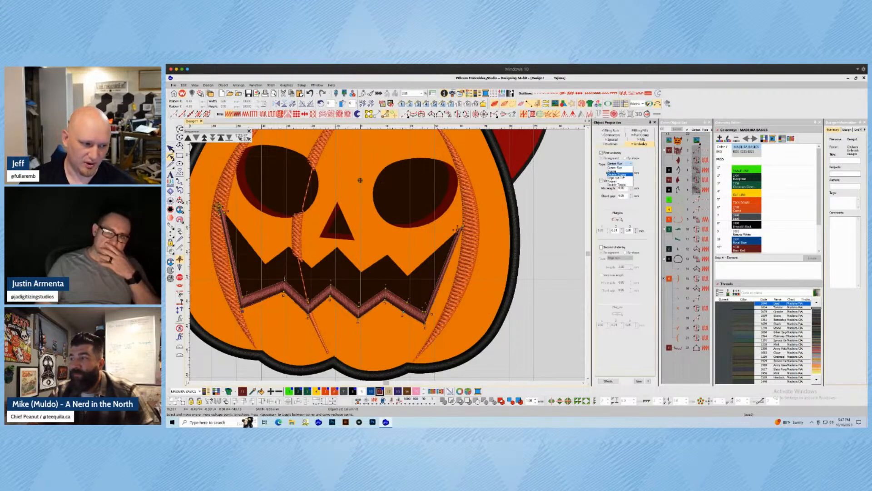
click(619, 175)
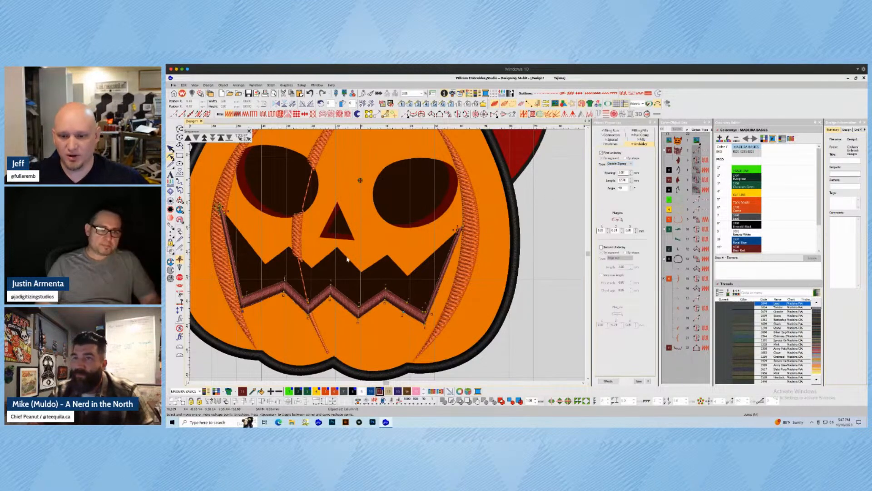
key(Escape)
key(Escape)
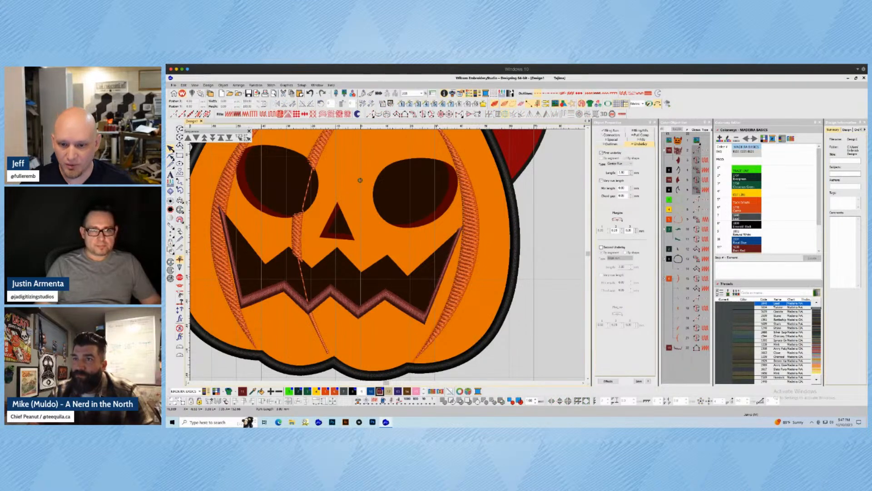
- With the stitches hidden, place Complex Fill boundary points along the mouth's upper zigzag edge up to the right tip
click(424, 114)
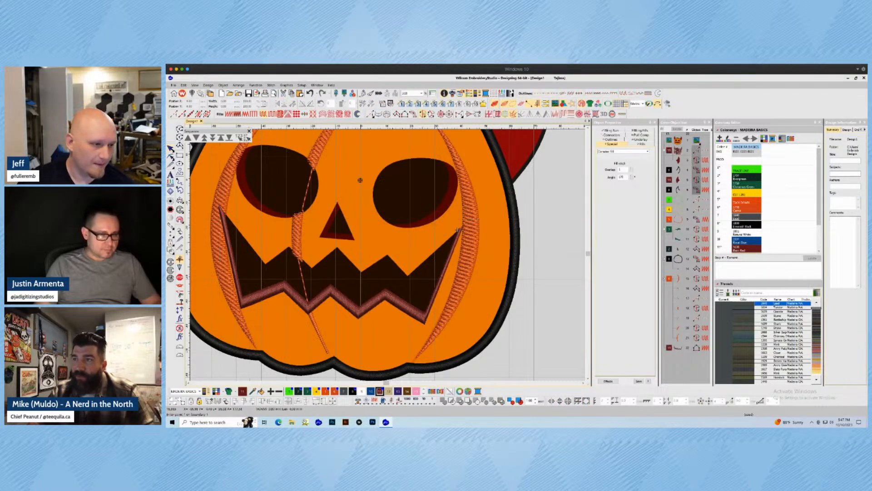
key(s)
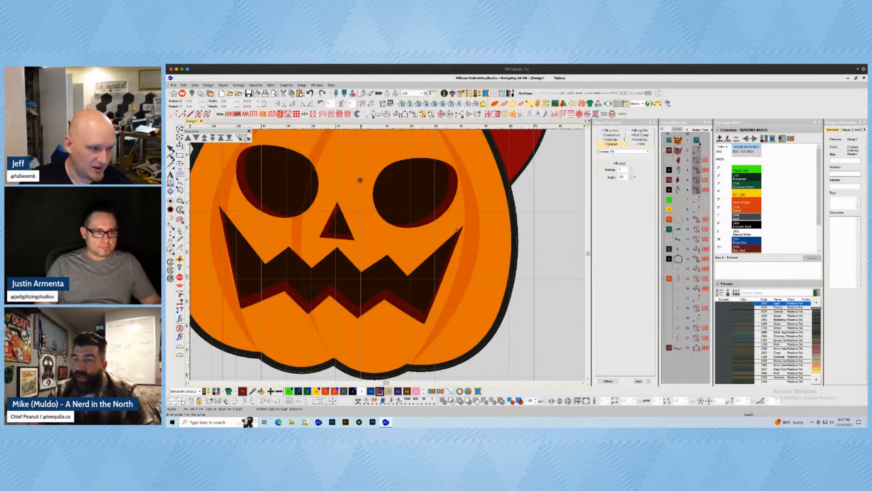
click(221, 211)
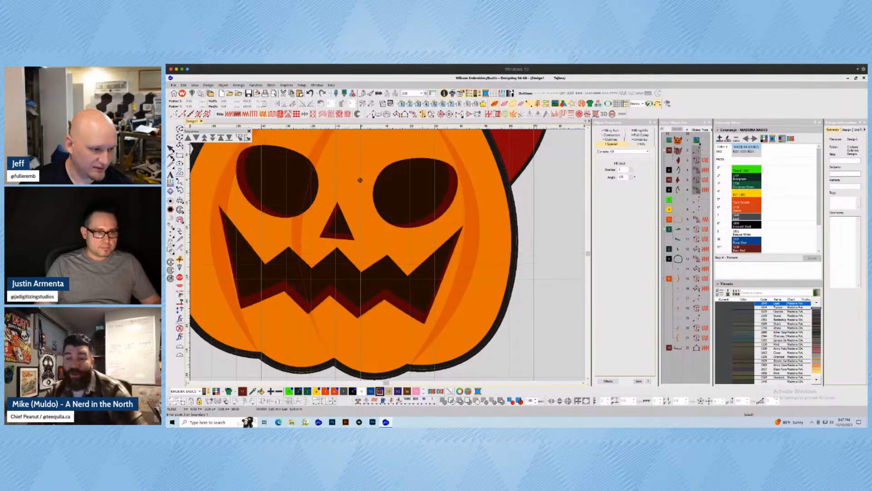
click(289, 247)
click(312, 268)
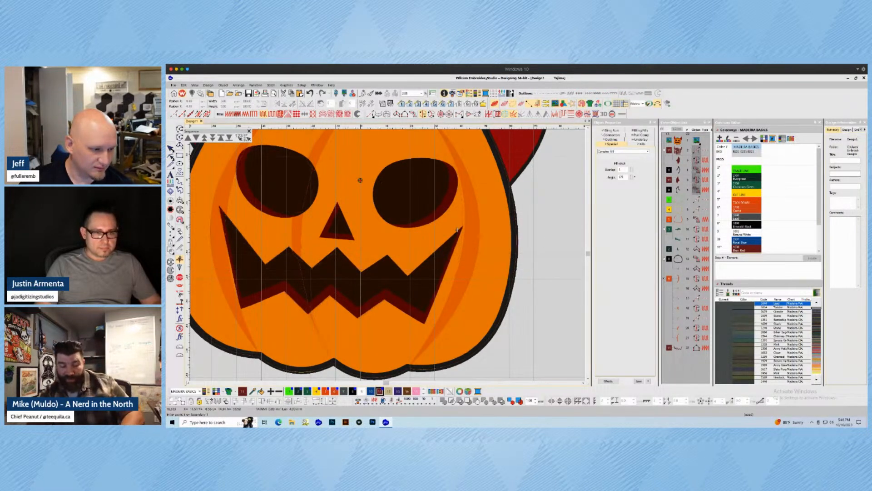
click(337, 248)
click(361, 272)
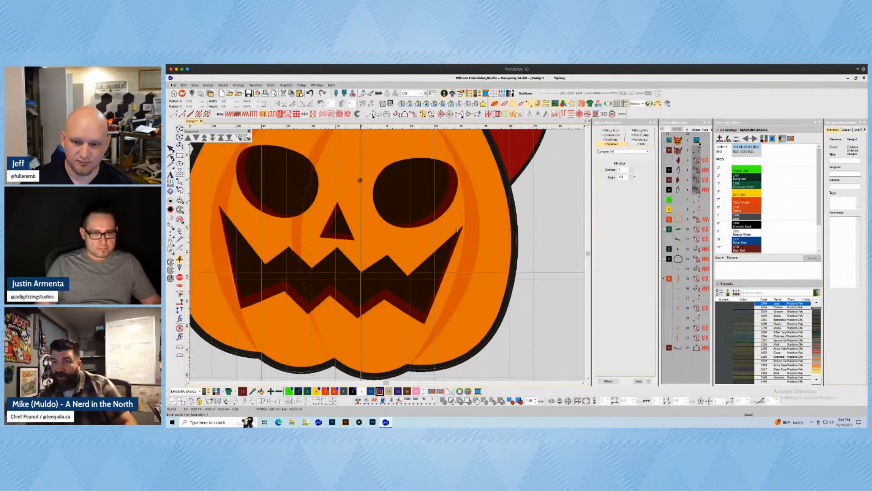
click(387, 255)
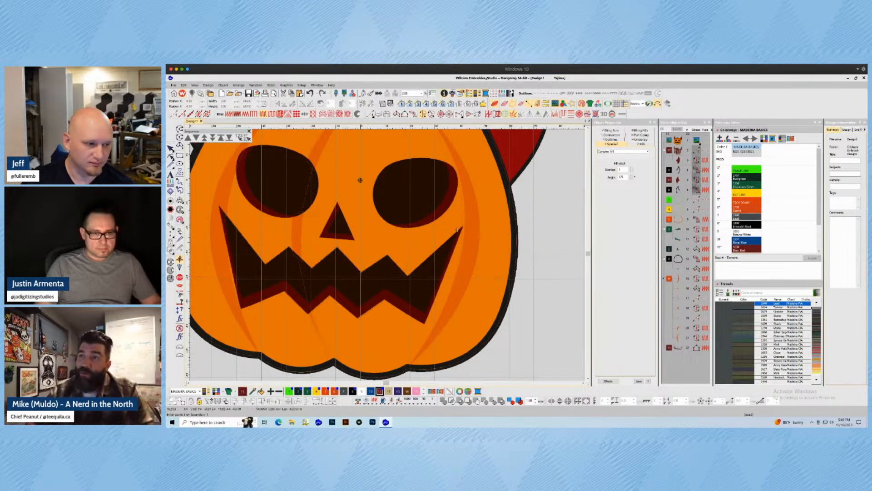
click(457, 228)
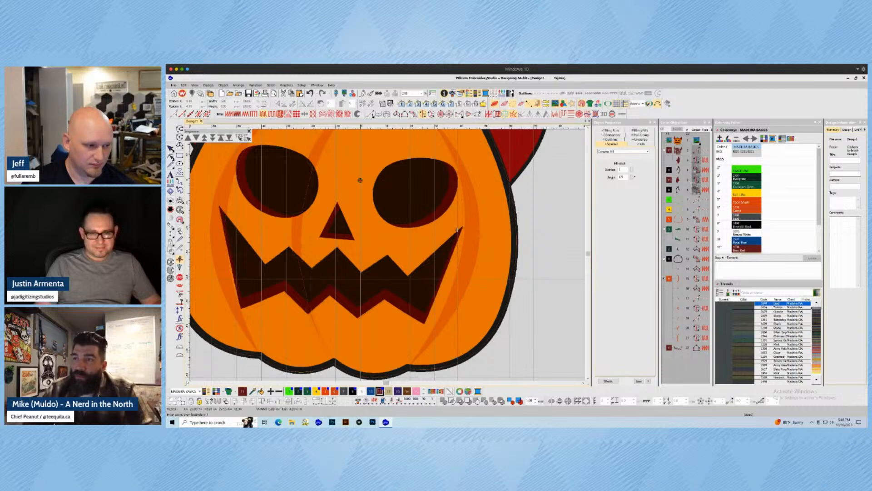
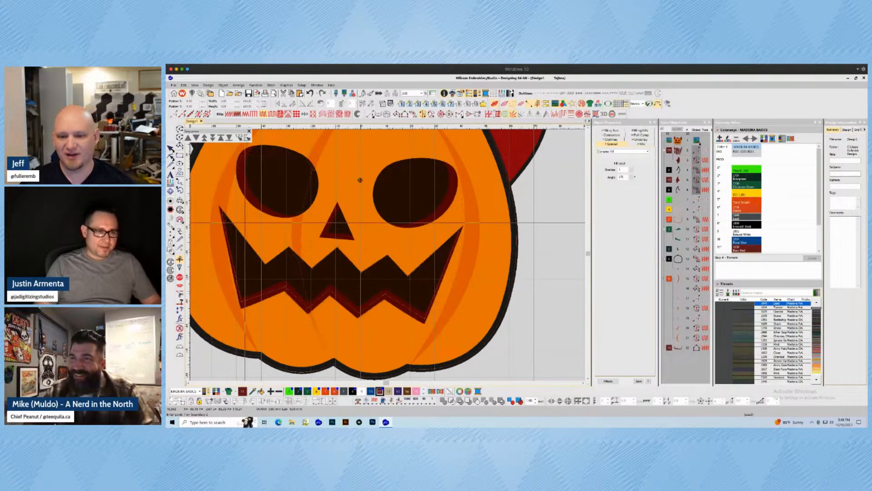
- Complete the mouth's Complex Fill, generate it in black and show the stitches again
key(Return)
key(Return)
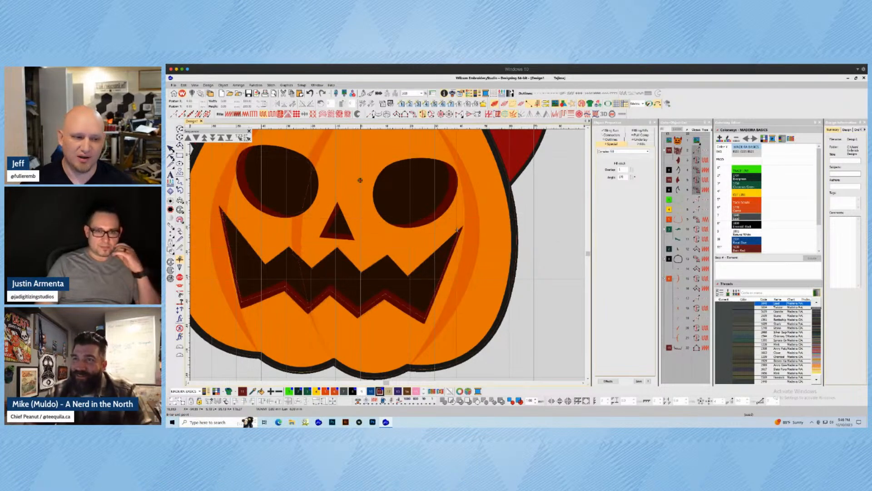
key(Return)
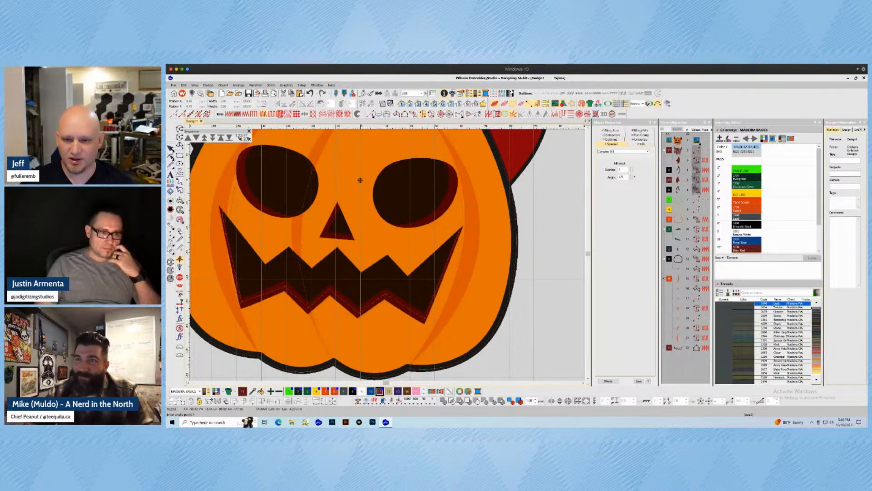
key(Return)
key(h)
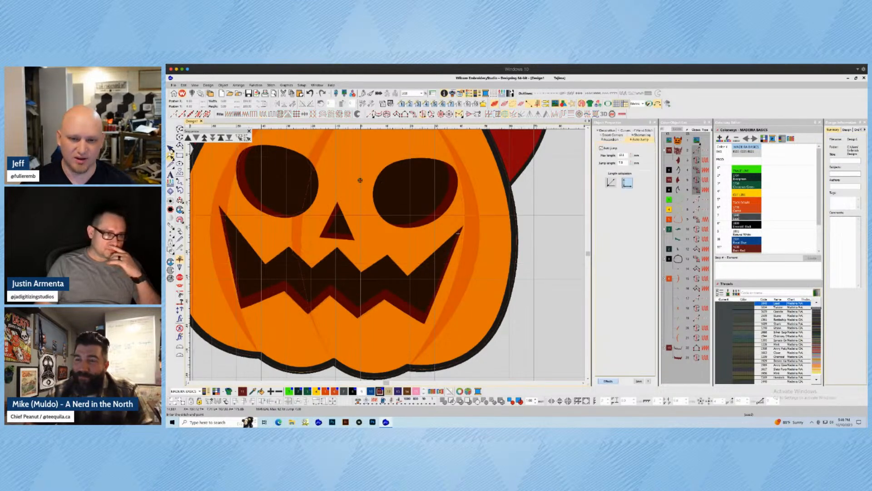
click(171, 155)
click(171, 149)
key(t)
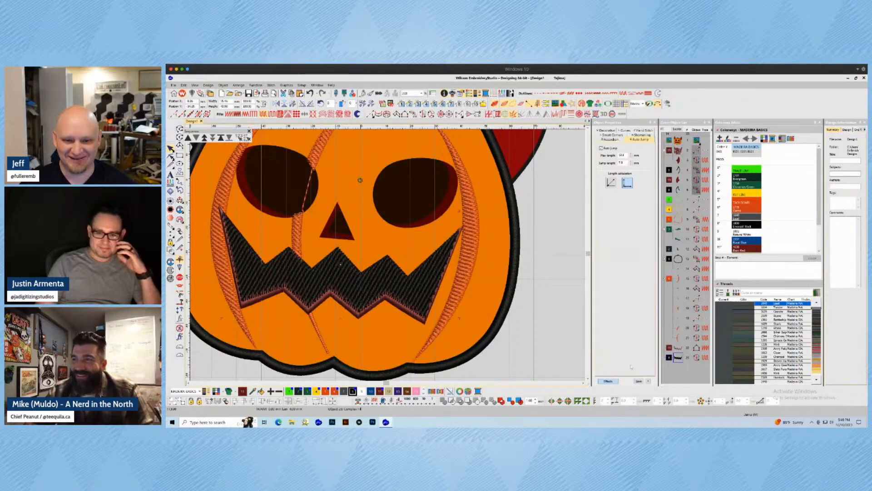
- Turn on the first underlay for the black mouth fill and set its type to Tatami
click(614, 381)
click(641, 144)
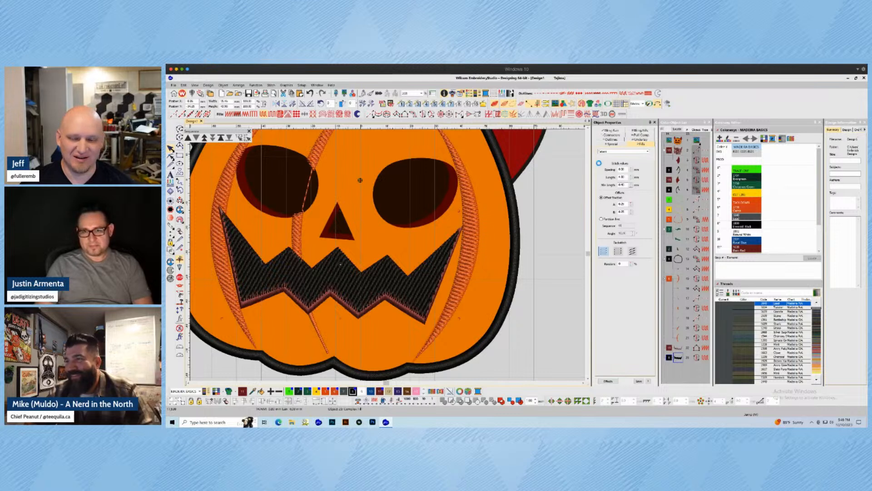
click(640, 139)
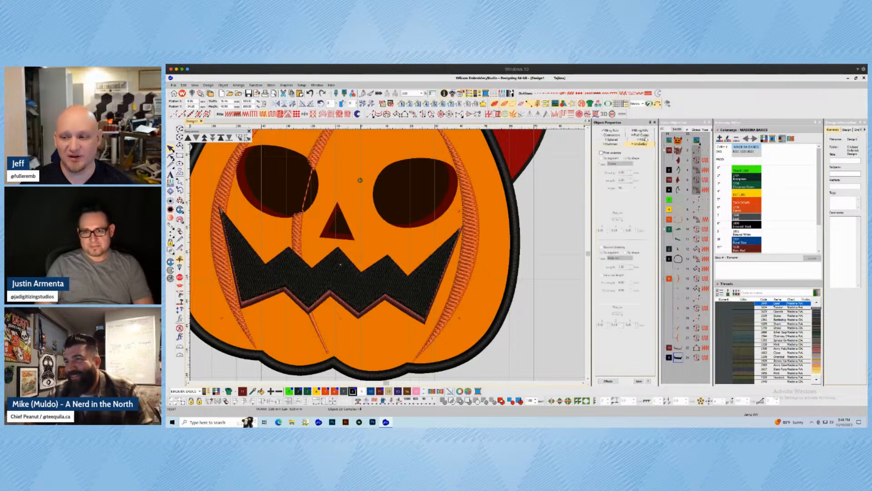
click(614, 153)
click(621, 163)
click(618, 176)
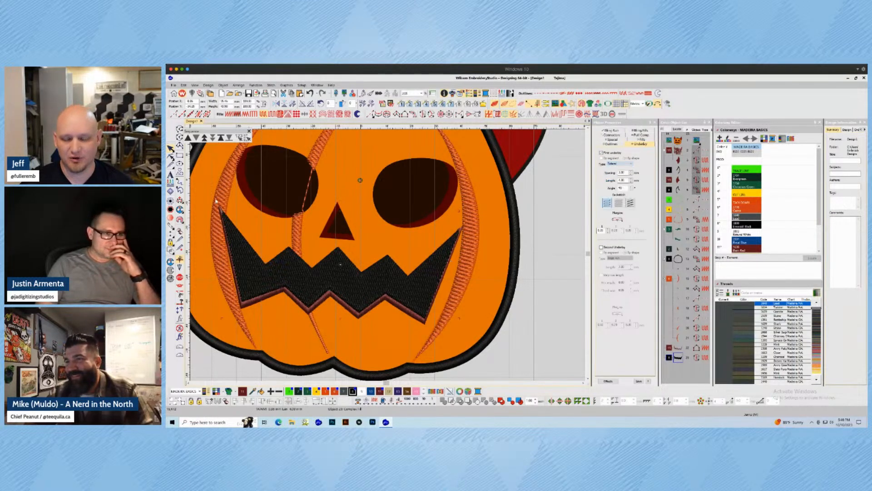
- Move the black mouth fill one place earlier in the stitching order, beneath the dark red shadow, and deselect it
key(h)
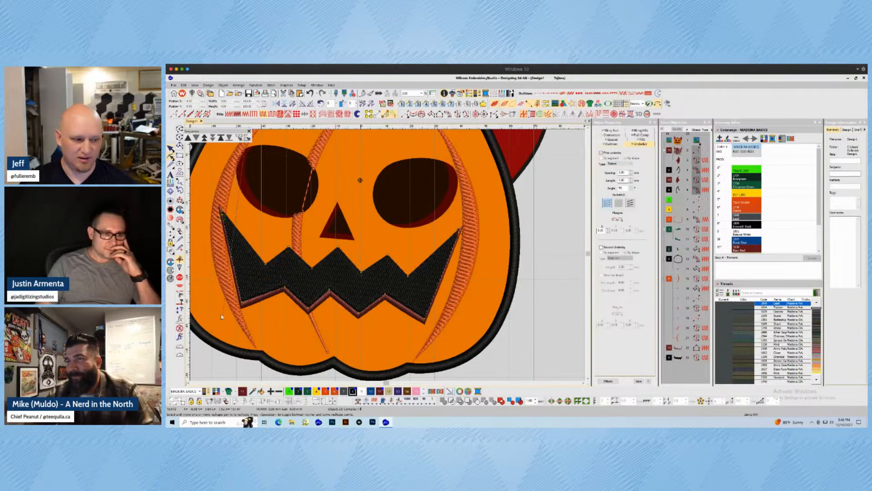
drag(229, 328, 247, 344)
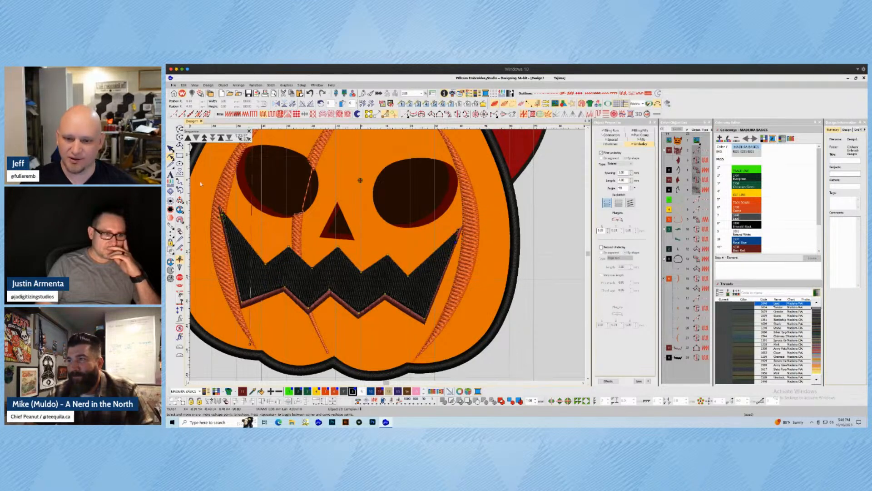
click(171, 148)
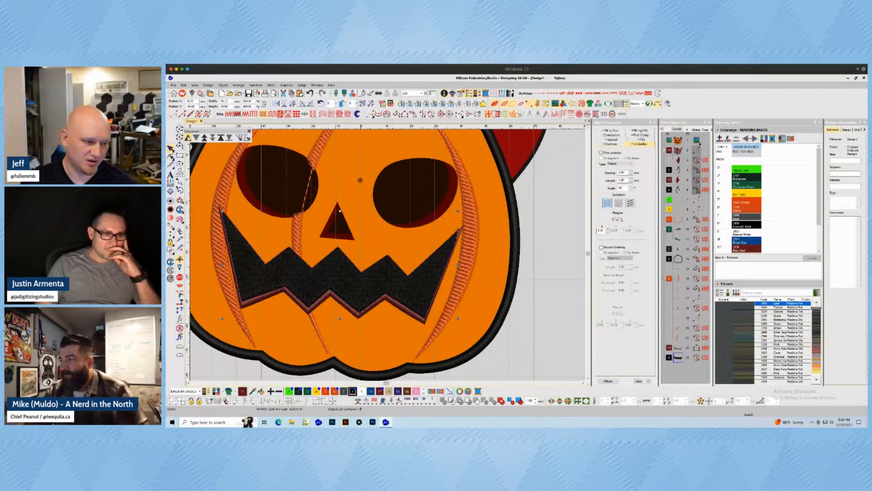
click(189, 138)
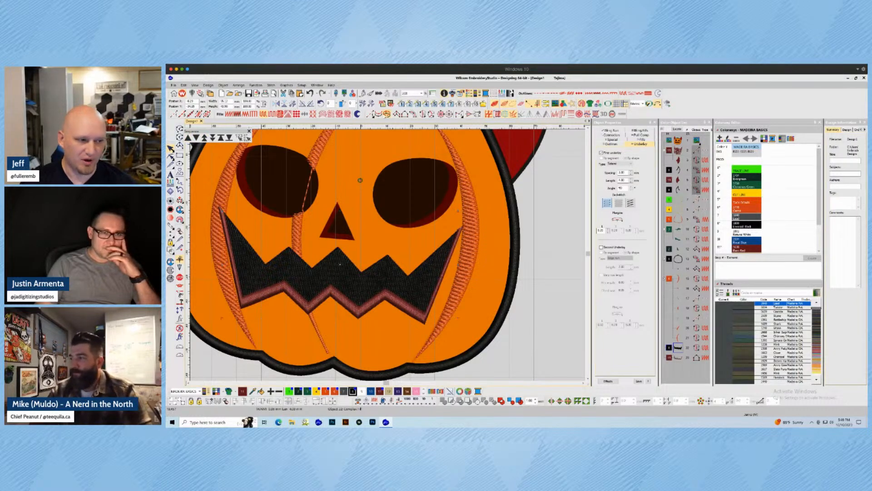
key(Escape)
- Digitize the nose's inner triangle as a Complex Fill and generate its stitches
scroll(350, 232, up, 2)
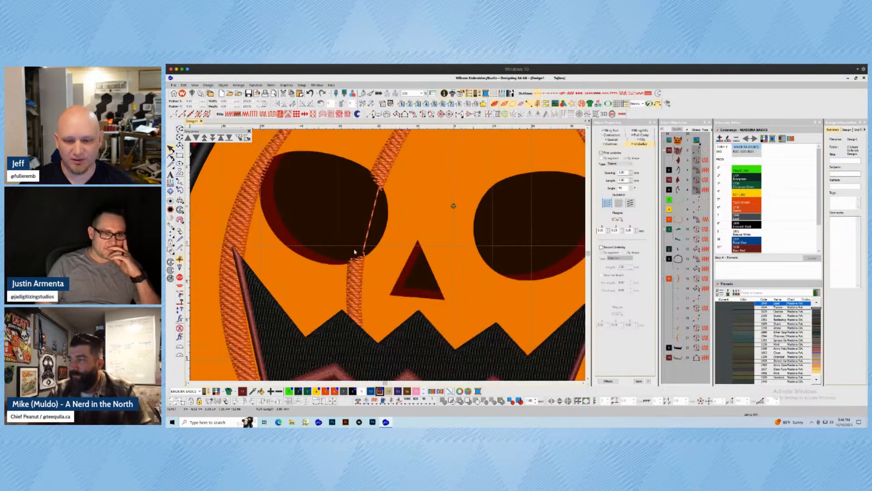
scroll(361, 234, up, 1)
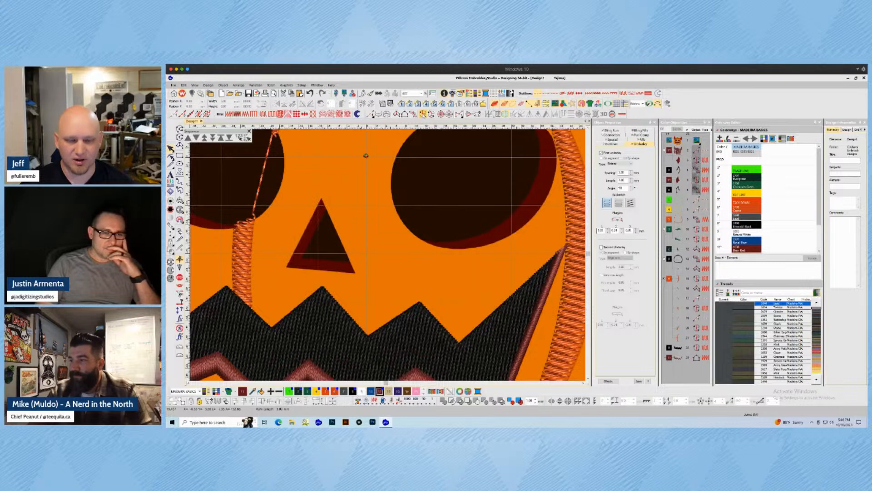
click(423, 114)
click(315, 212)
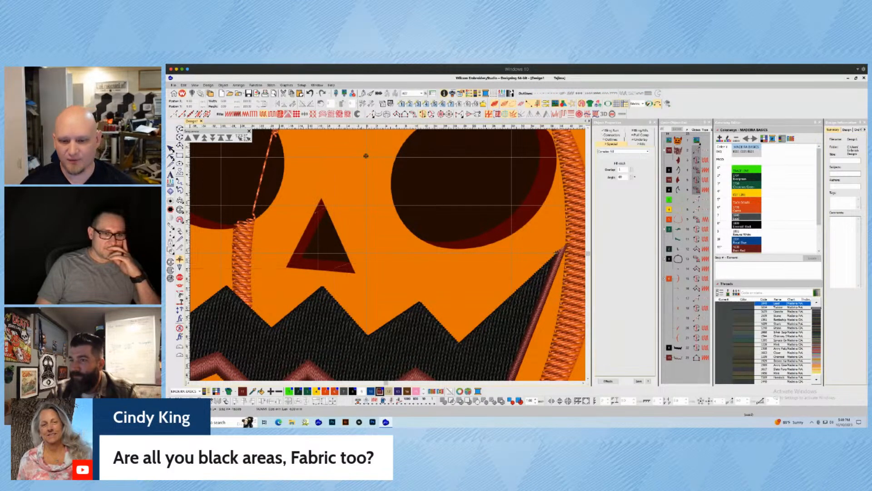
click(295, 262)
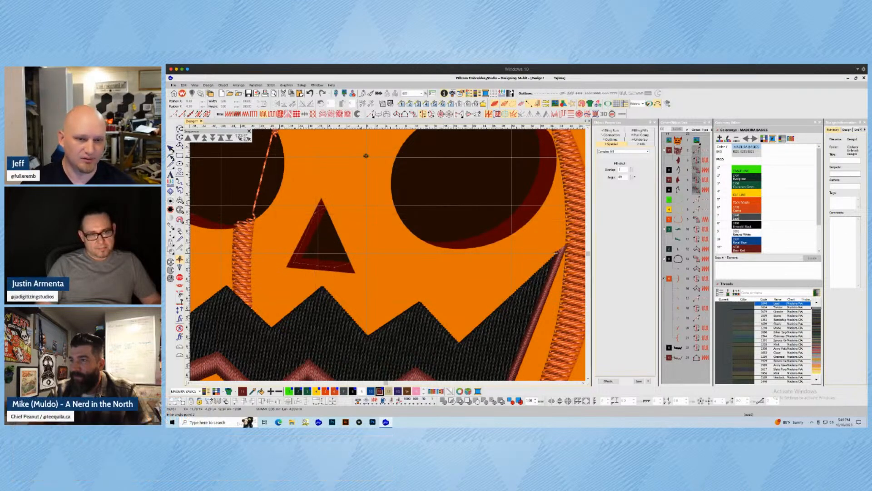
key(Return)
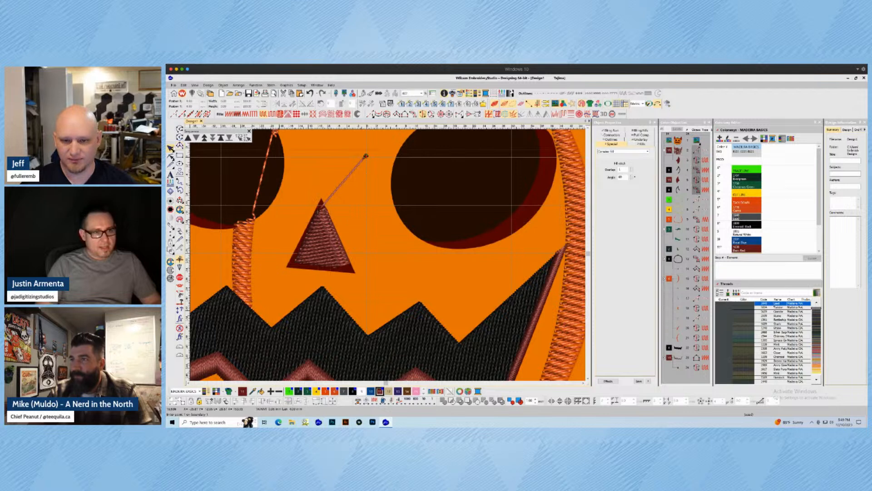
key(Escape)
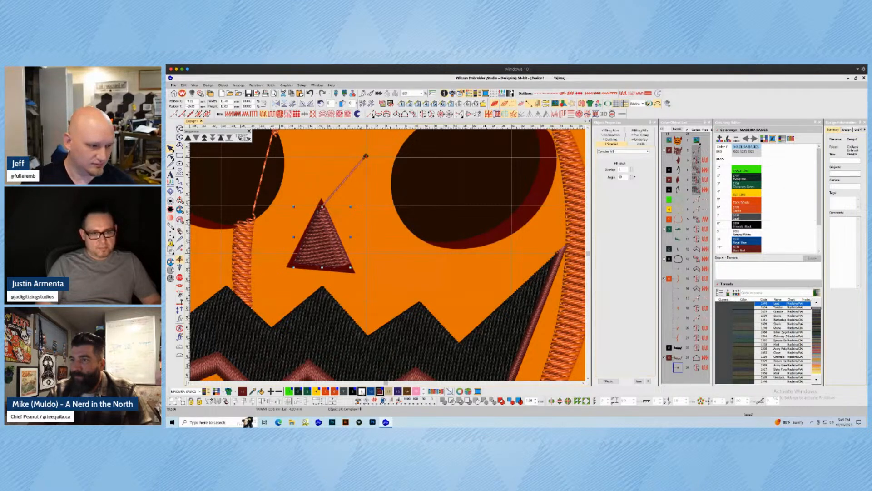
- Recolor the nose fill black, review its underlay and connector settings, then deselect it and hide the stitches
click(355, 392)
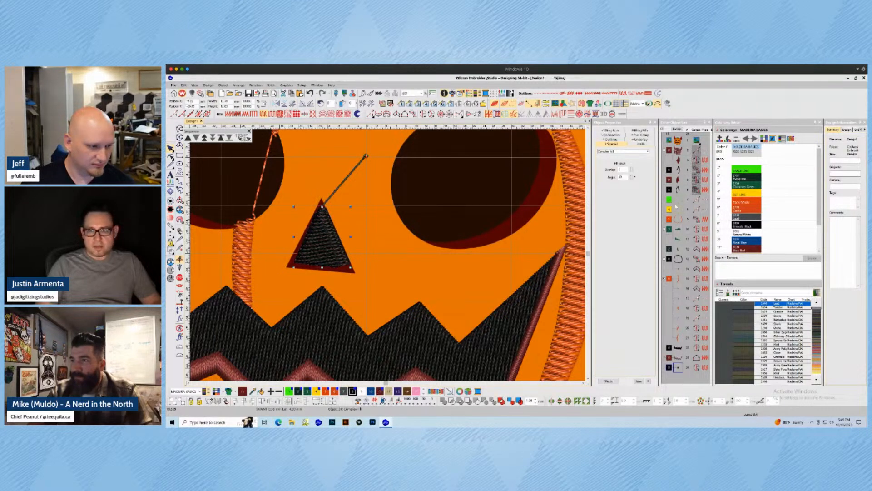
click(641, 139)
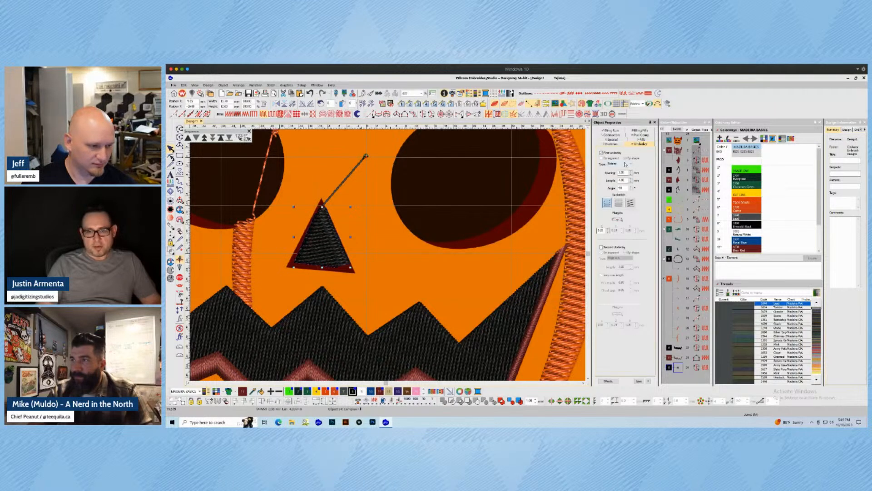
click(612, 135)
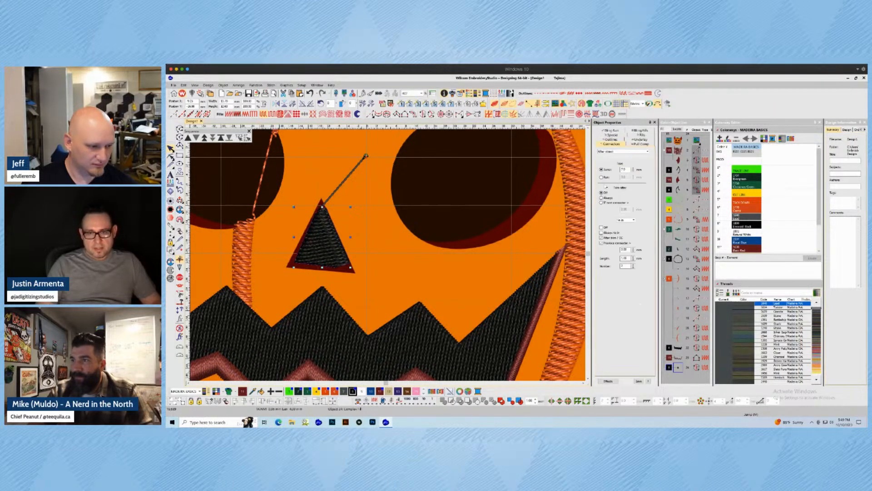
click(405, 222)
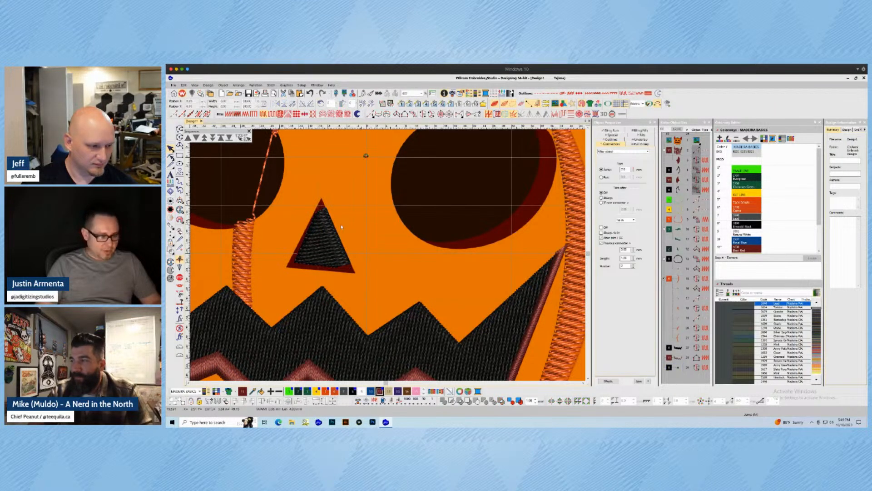
key(s)
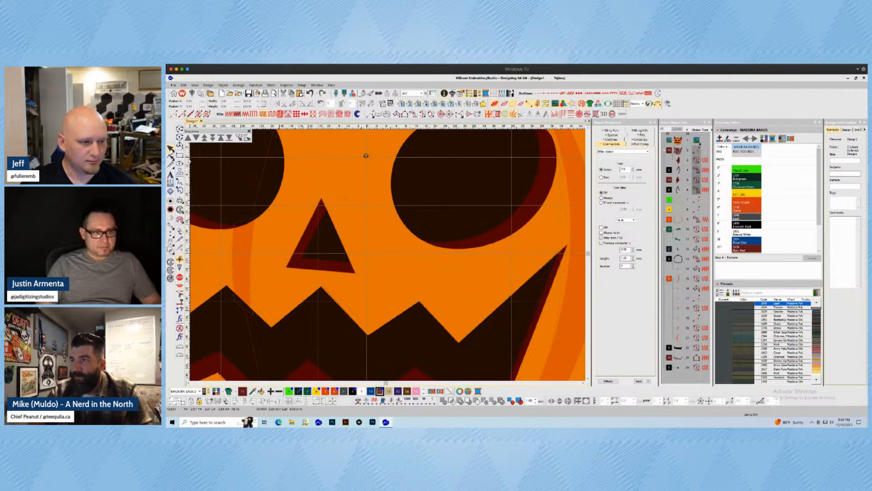
- Digitize the nose's dark red shadow as a satin column along its left and lower edges and generate its stitches
click(396, 114)
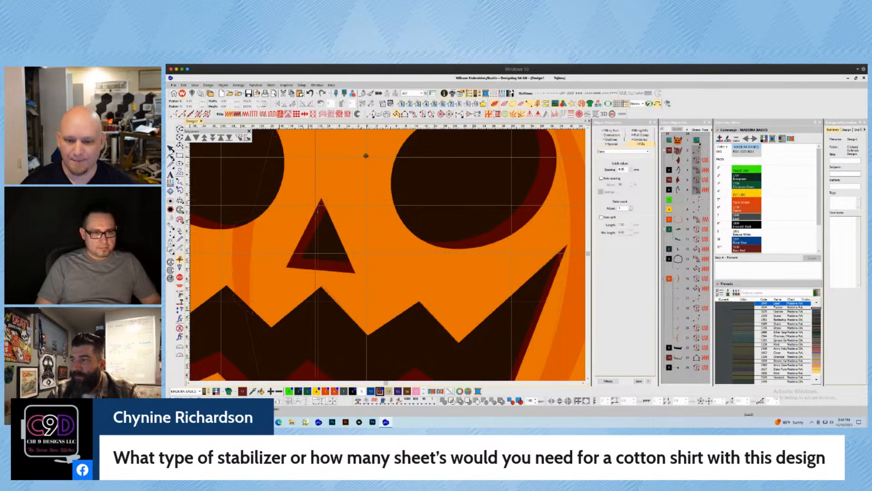
click(304, 257)
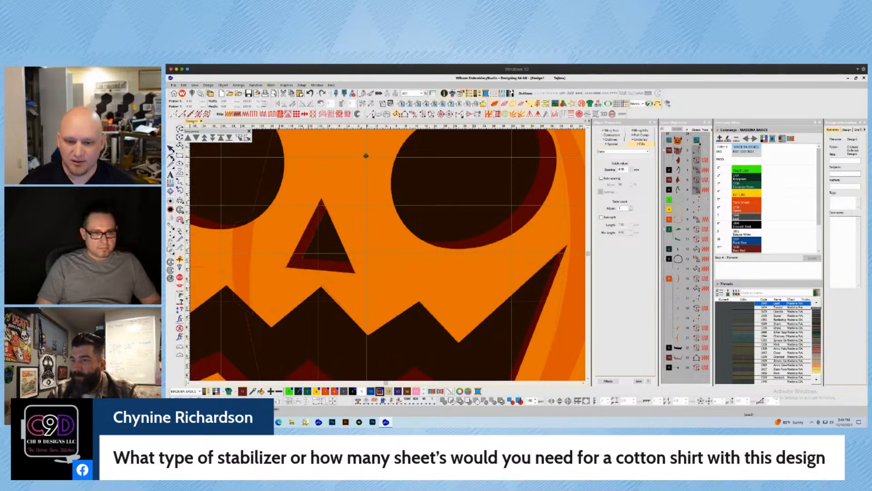
click(355, 272)
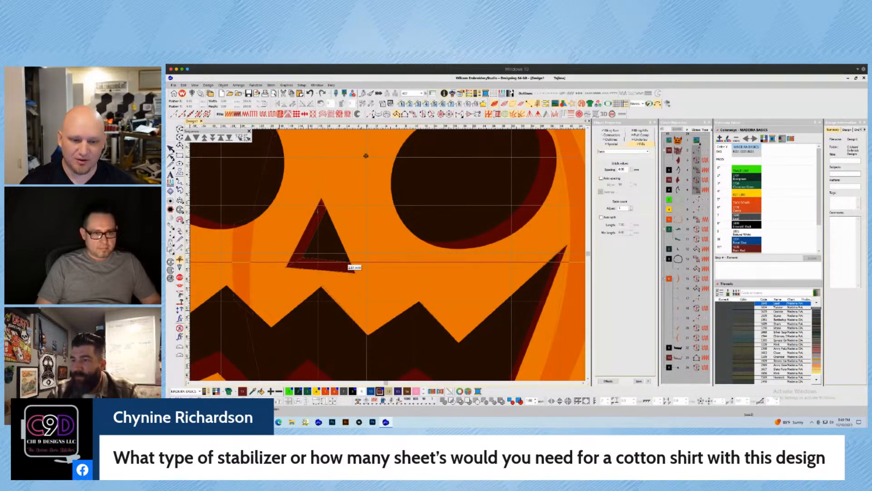
click(352, 267)
key(Return)
key(Escape)
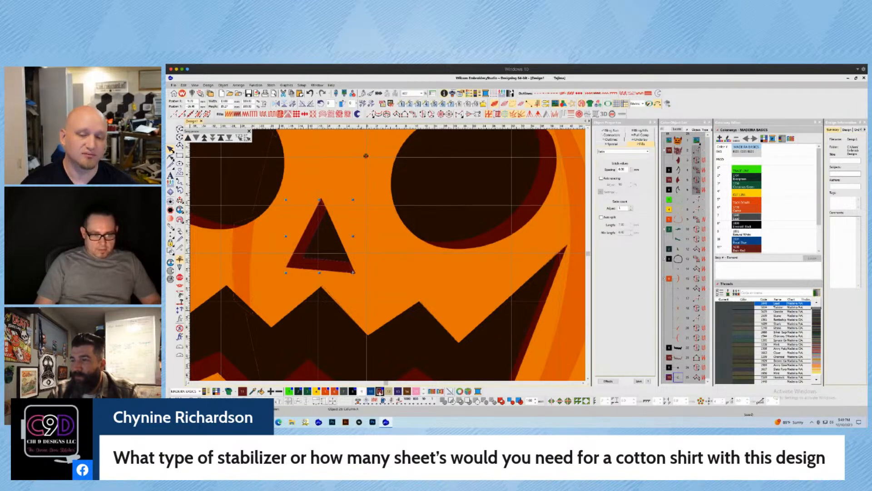
- Show the stitches again and inspect the nose's black fill and the shadow at the mouth's right corner
click(386, 285)
key(t)
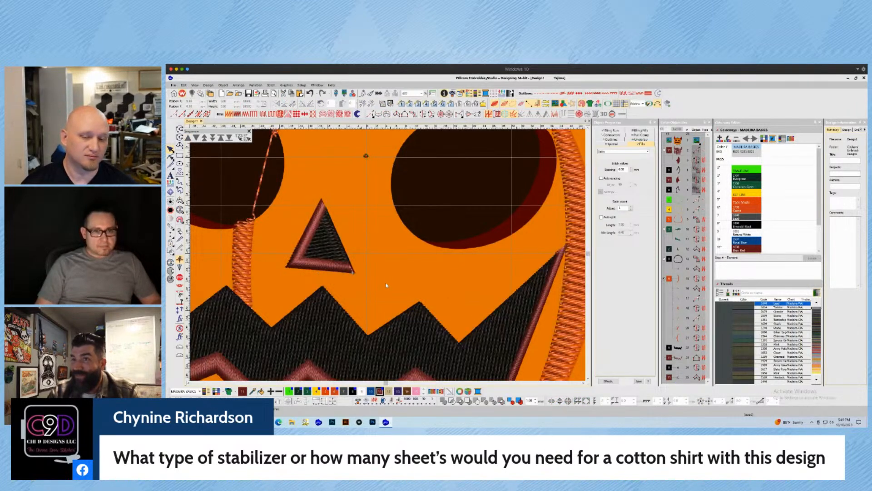
click(347, 252)
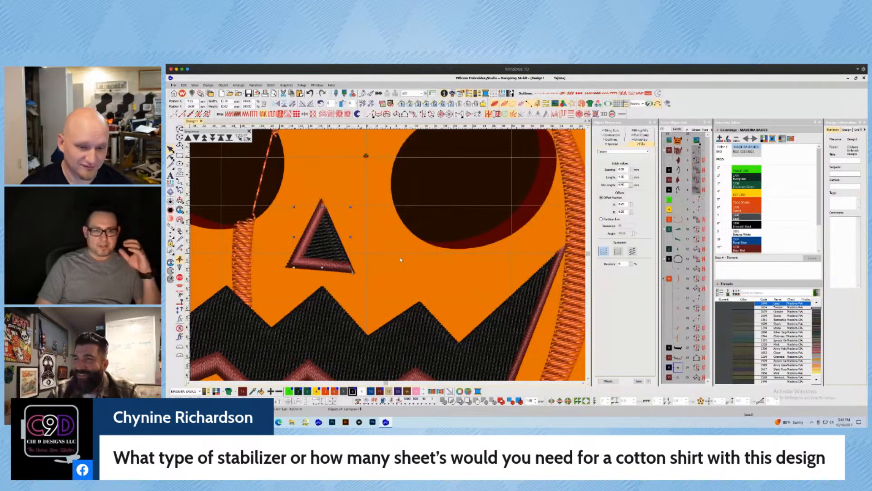
scroll(438, 226, down, 2)
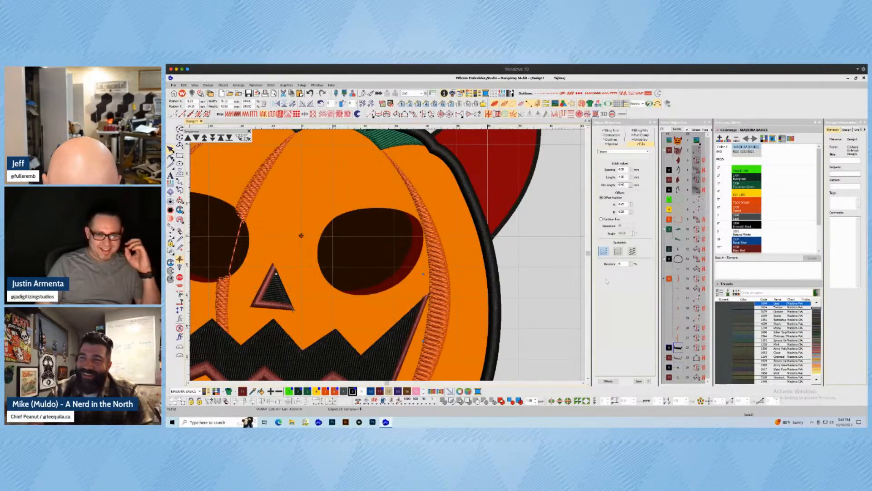
click(410, 320)
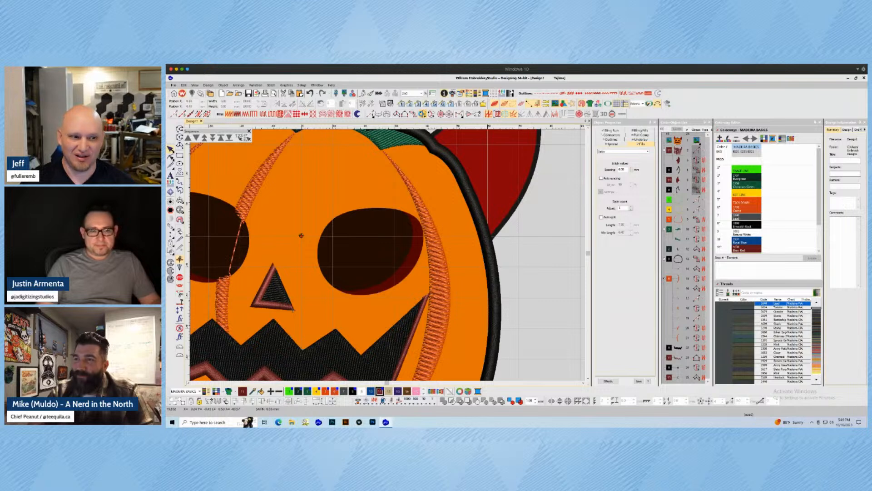
- Digitize the right-hand eye's black area as a Complex Fill, set its stitch angle and generate the stitches
key(i)
click(318, 253)
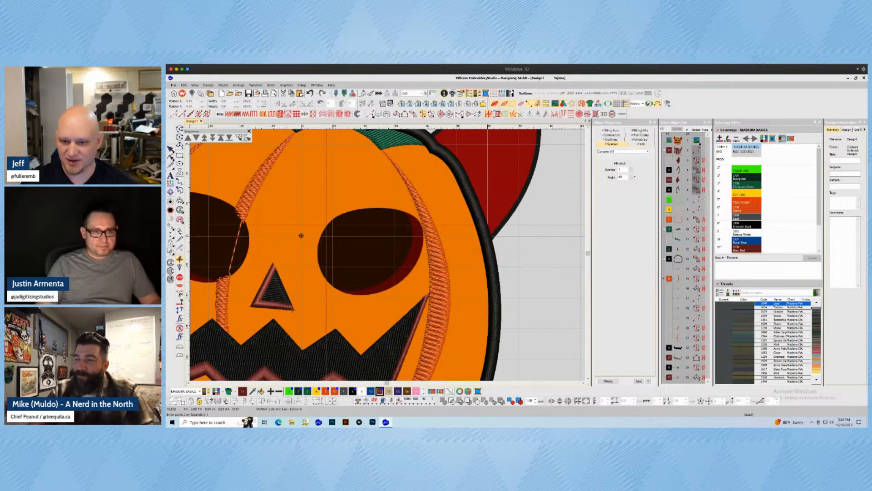
click(326, 225)
click(357, 210)
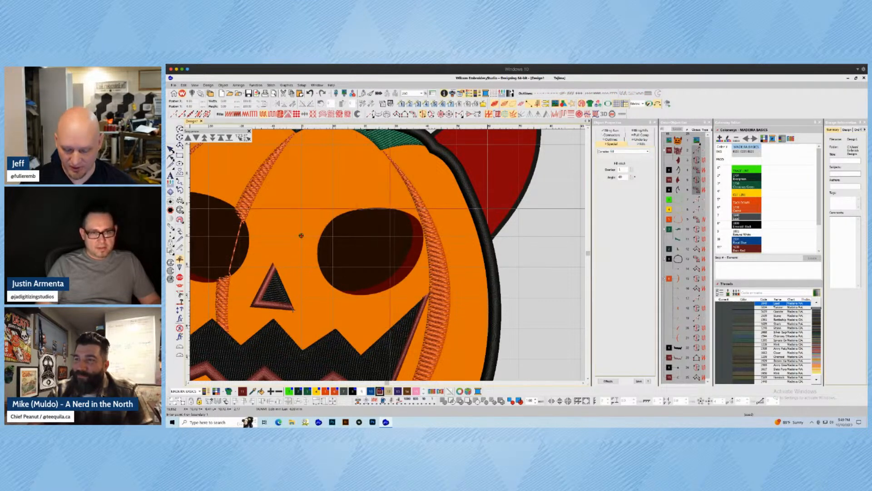
click(390, 209)
click(407, 214)
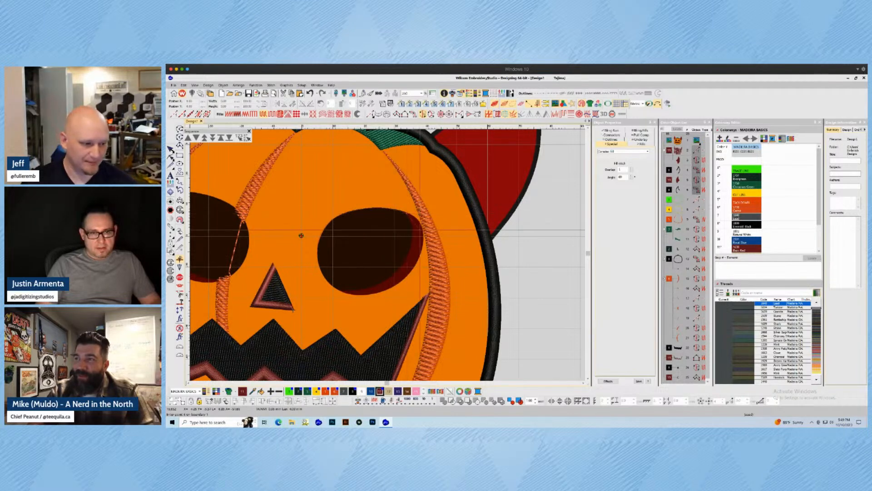
click(420, 230)
click(418, 256)
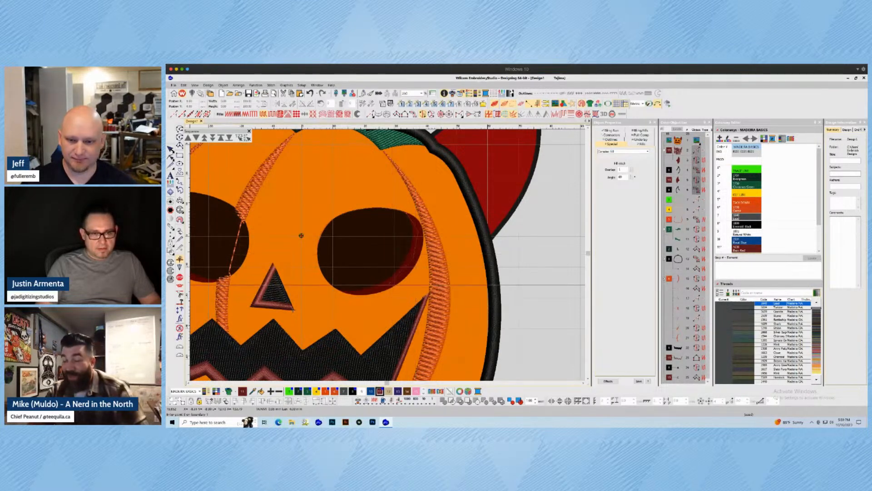
click(394, 285)
click(361, 294)
click(337, 289)
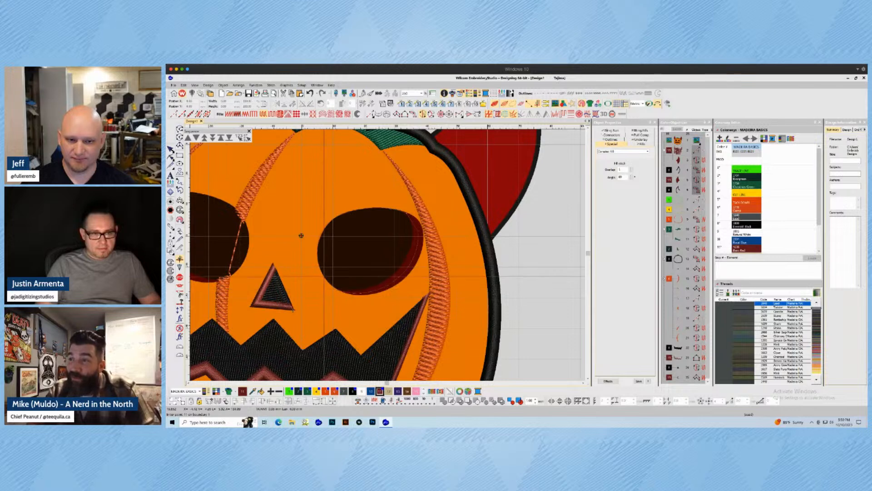
click(323, 276)
click(318, 258)
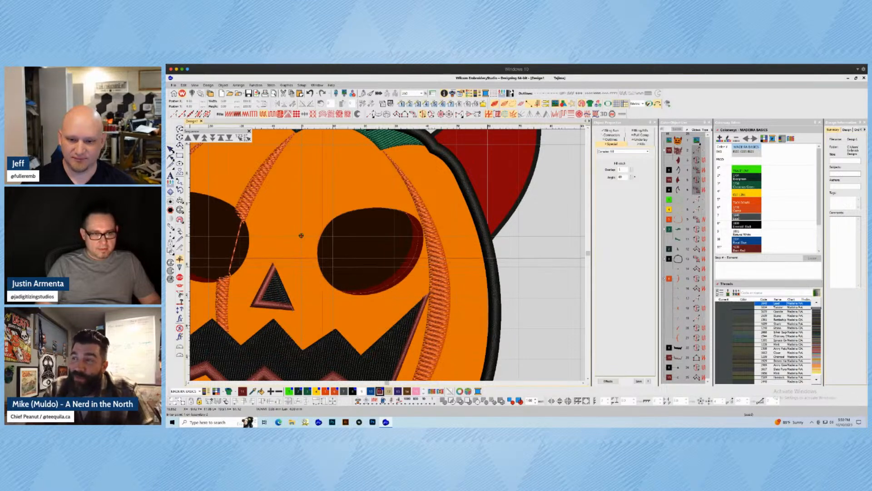
key(Return)
key(Return)
key(Return)
click(422, 231)
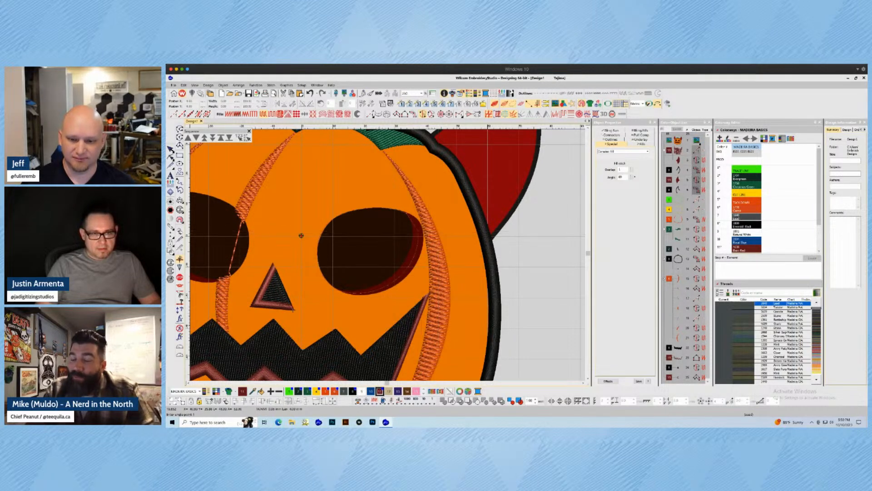
click(387, 195)
click(421, 236)
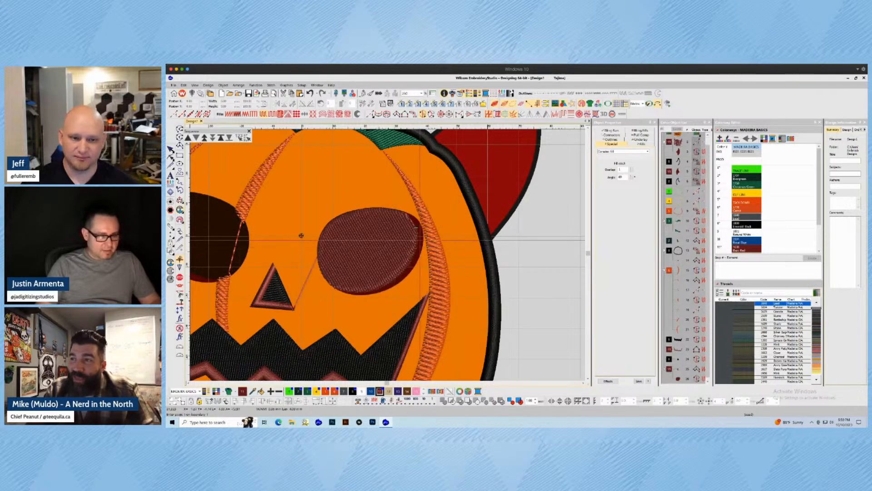
- Hide the stitches and digitize the right-hand eye's dark red shadow as a satin column along its right and lower edges
key(s)
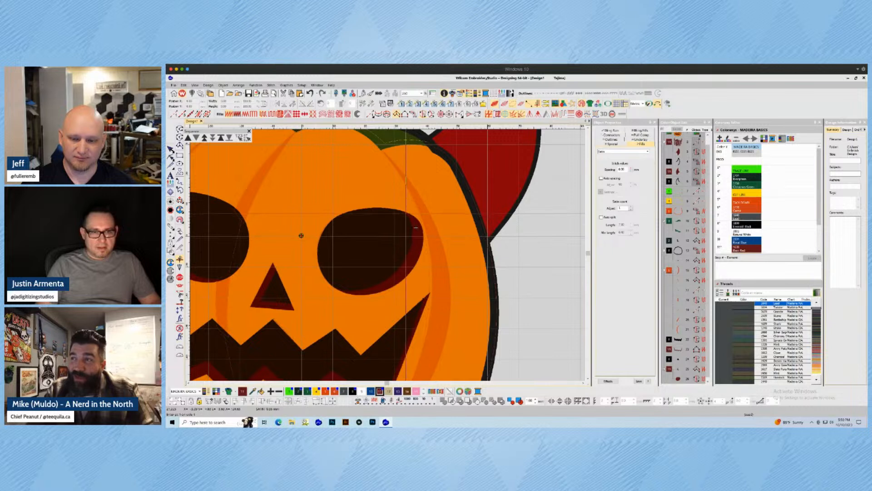
click(402, 213)
click(406, 213)
click(412, 222)
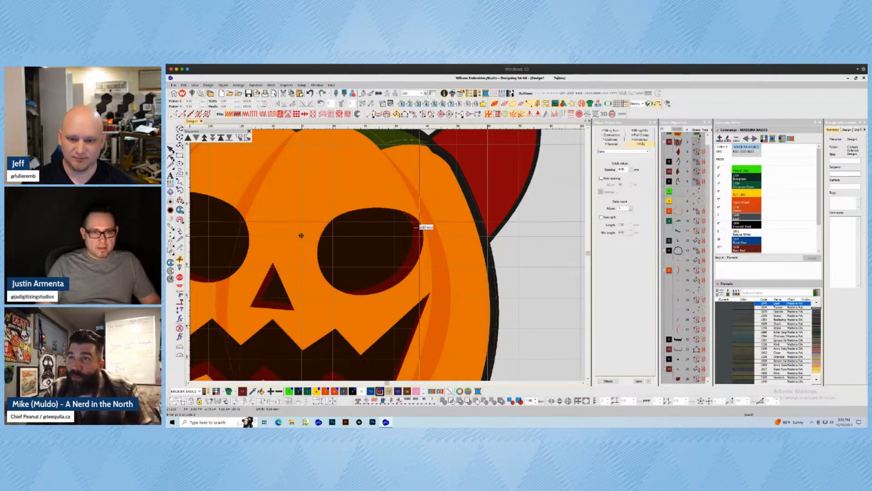
click(419, 221)
click(411, 236)
click(423, 236)
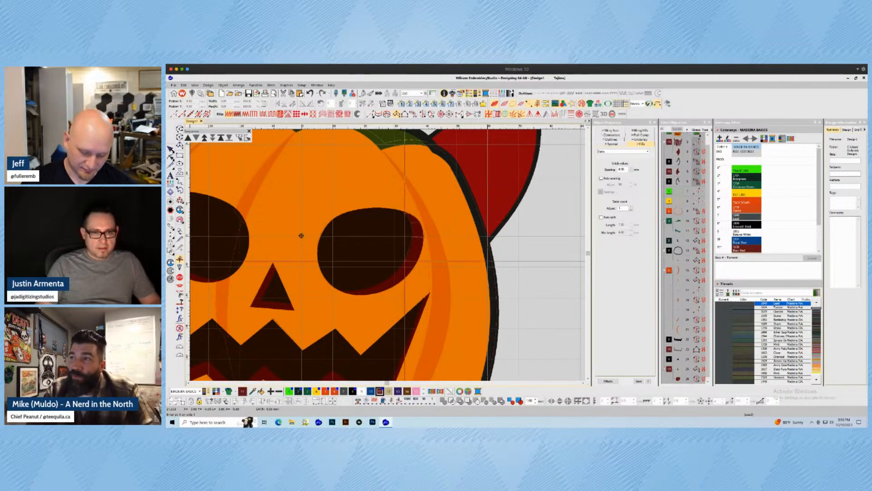
click(403, 262)
click(416, 266)
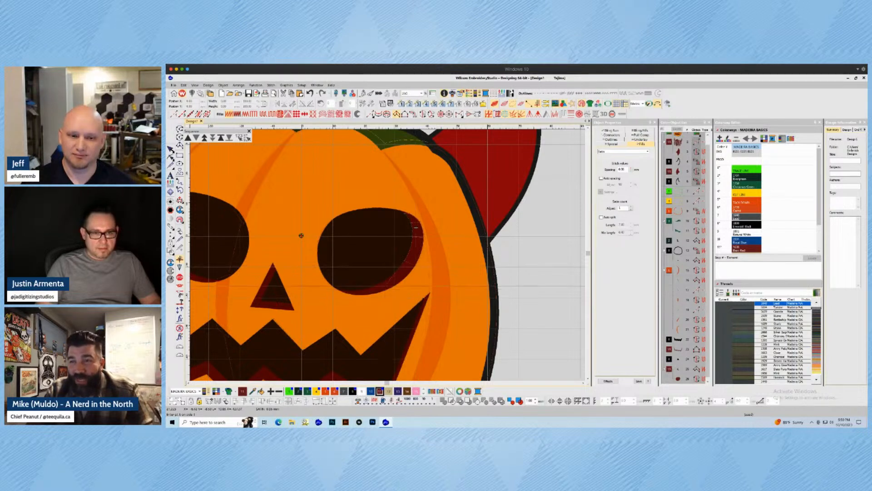
click(383, 283)
click(389, 289)
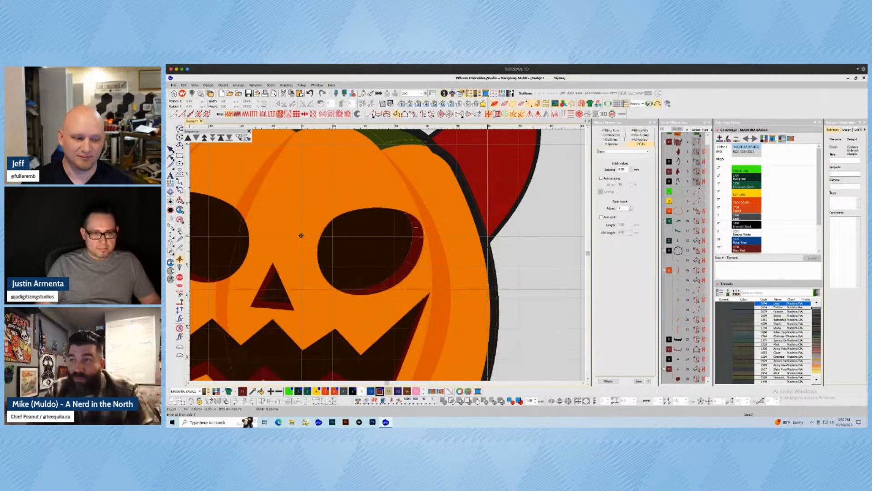
click(358, 289)
click(360, 295)
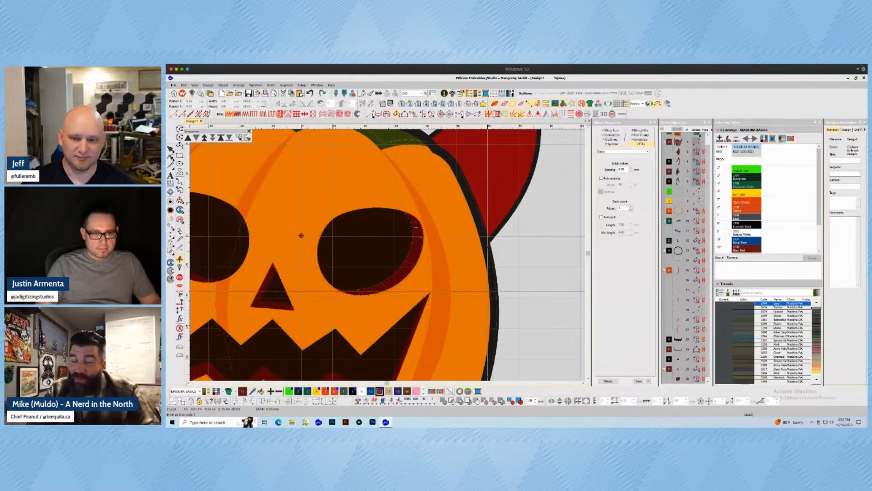
key(Return)
key(Escape)
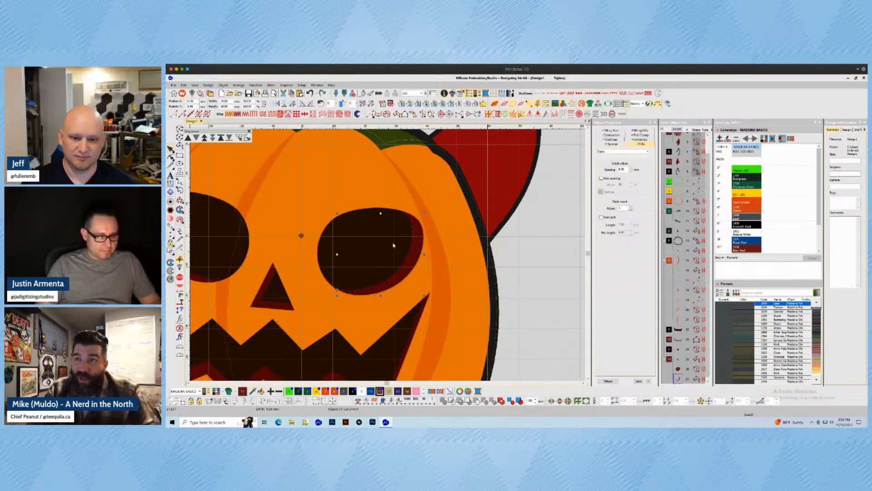
- Show the stitches again and recolor the right-hand eye's fill black
key(t)
click(381, 249)
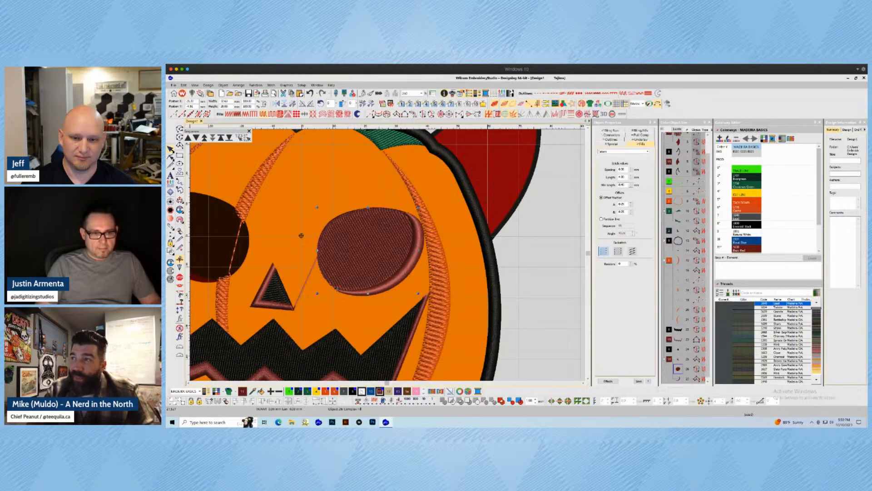
click(353, 390)
- Digitize the left-hand eye as a Complex Fill around its outline and generate its stitches
scroll(292, 275, down, 1)
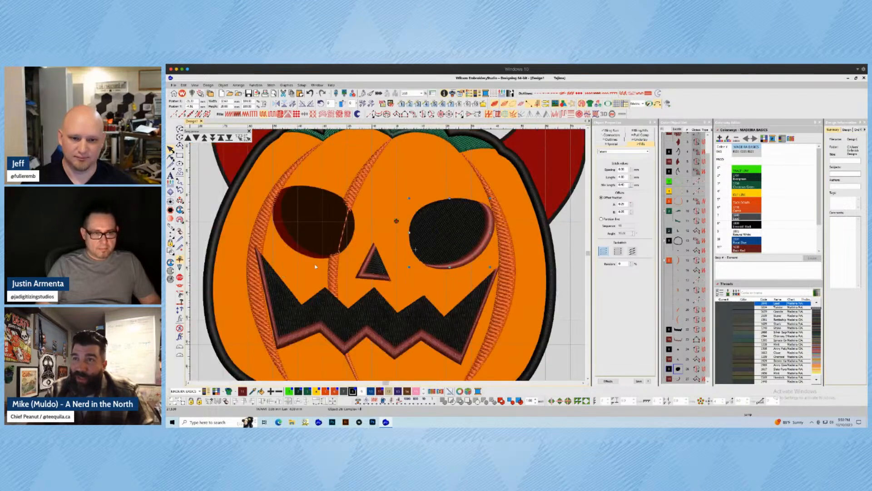
scroll(315, 267, up, 1)
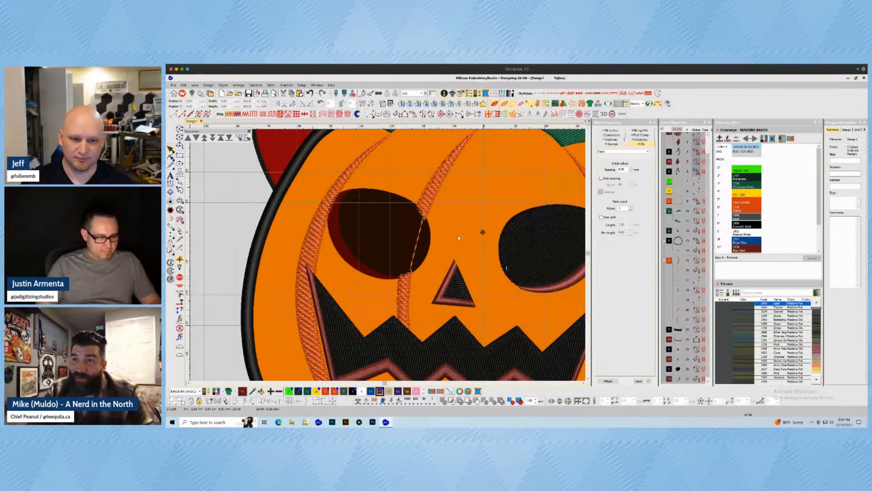
click(423, 114)
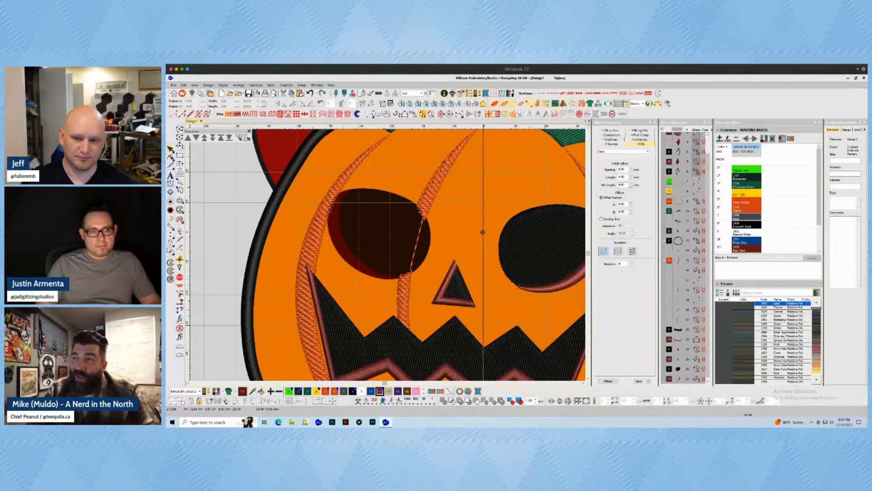
click(334, 208)
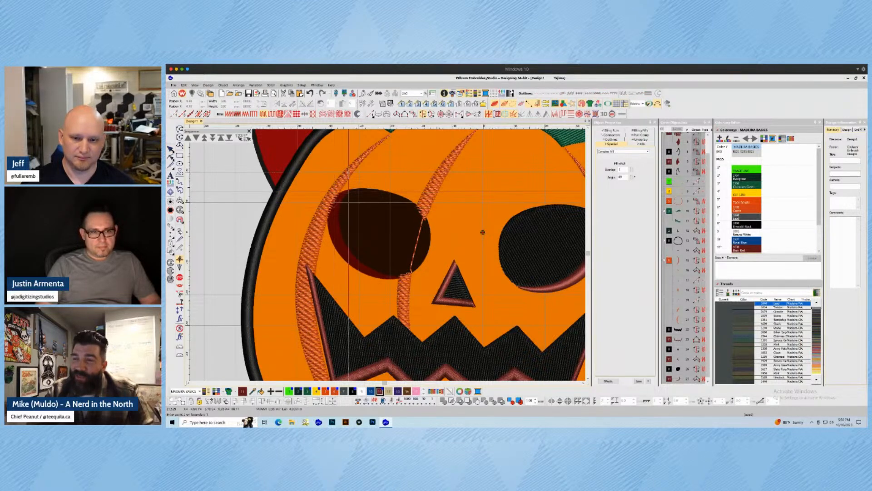
click(346, 192)
click(367, 188)
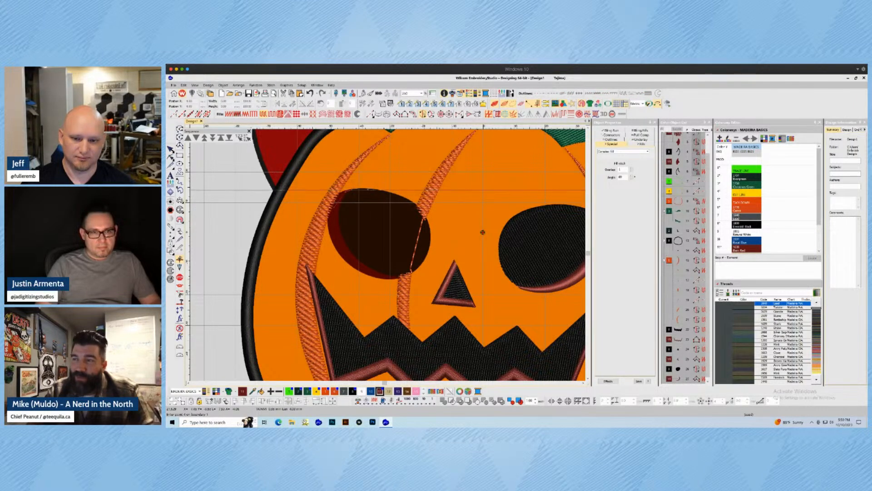
click(406, 199)
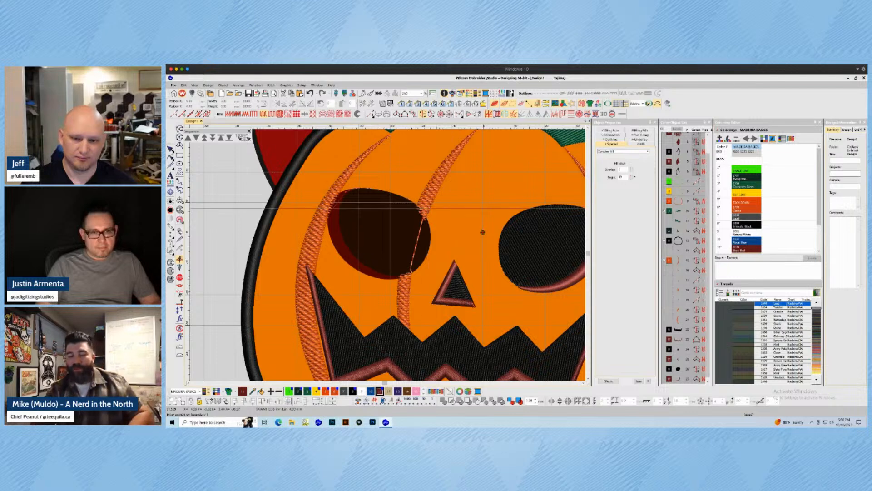
click(420, 208)
click(431, 230)
click(424, 252)
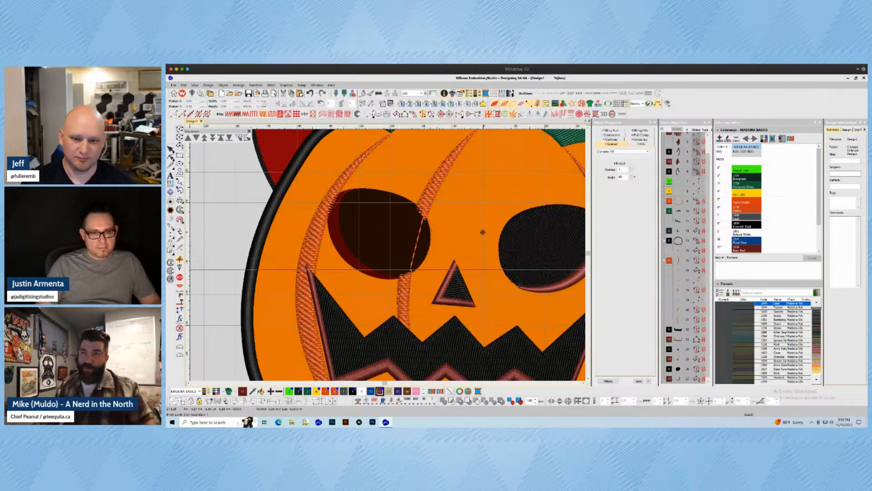
click(412, 270)
click(403, 275)
click(388, 278)
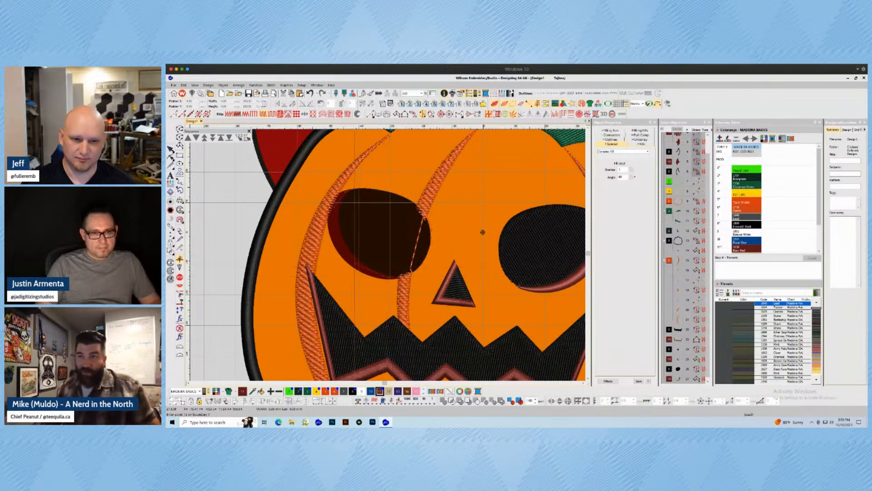
click(356, 264)
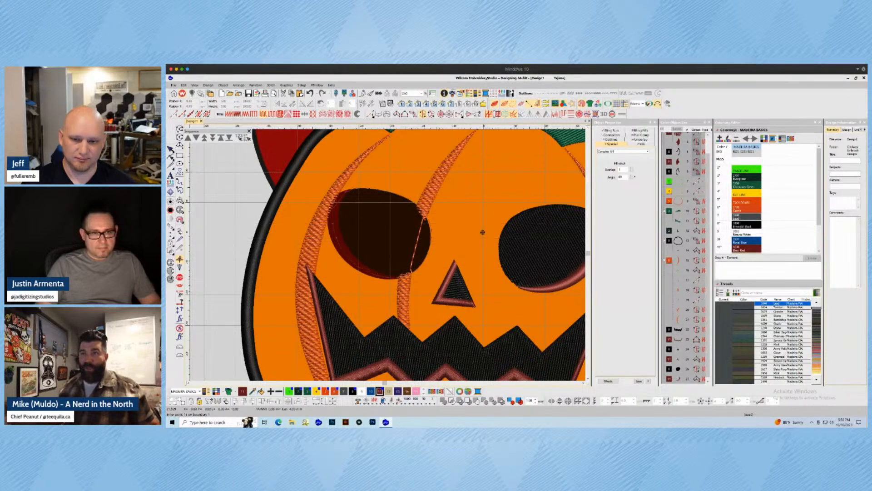
key(Return)
key(Return)
click(409, 264)
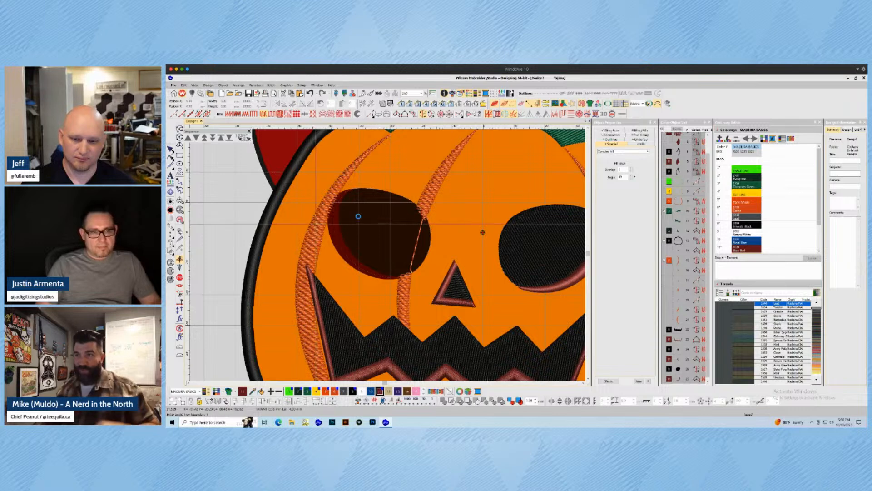
key(Return)
key(Escape)
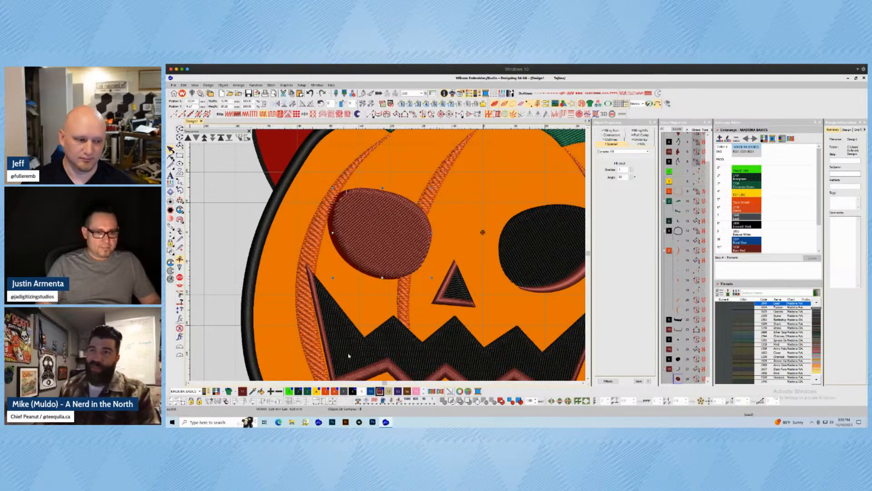
- Recolor the left-hand eye's fill black, deselect it and hide the stitches
click(352, 392)
key(Escape)
key(s)
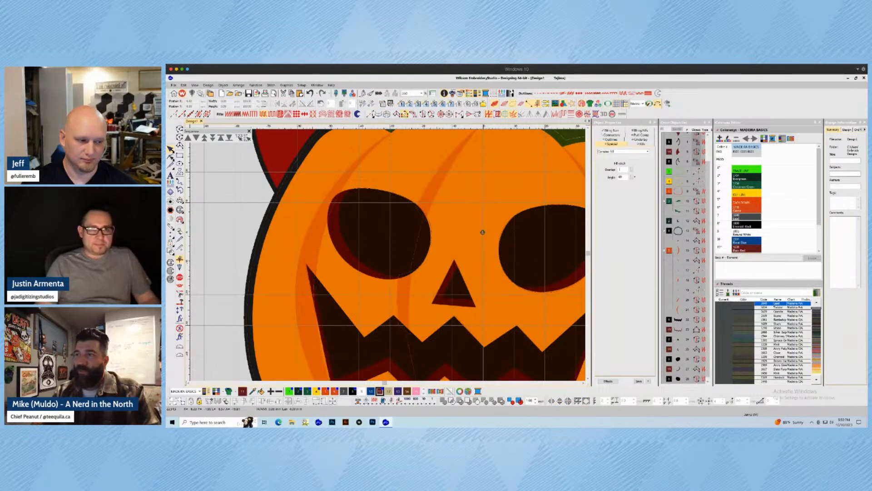
- Digitize the left-hand eye's dark red shadow as a satin column along its left and lower edges and generate the stitches
click(180, 146)
click(346, 192)
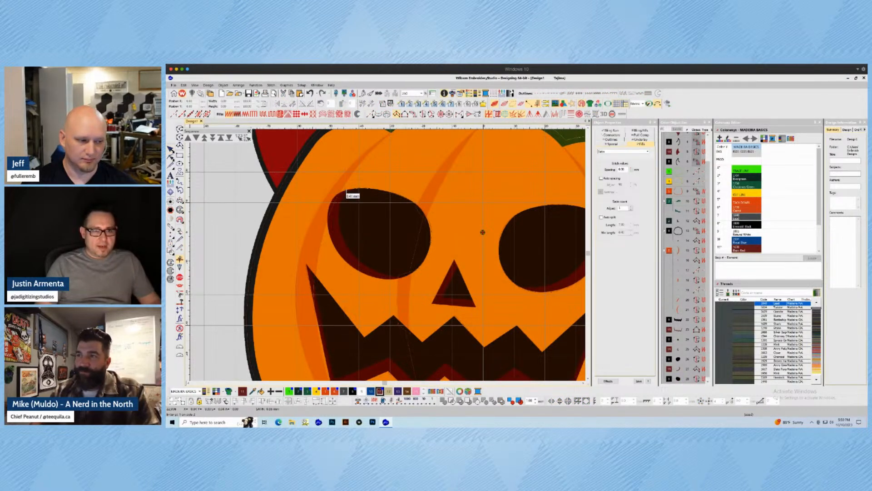
click(346, 192)
click(332, 201)
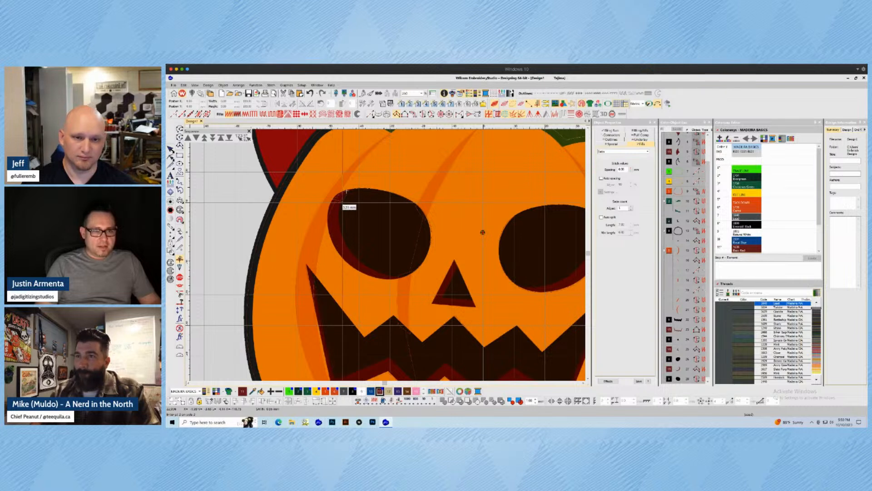
click(340, 202)
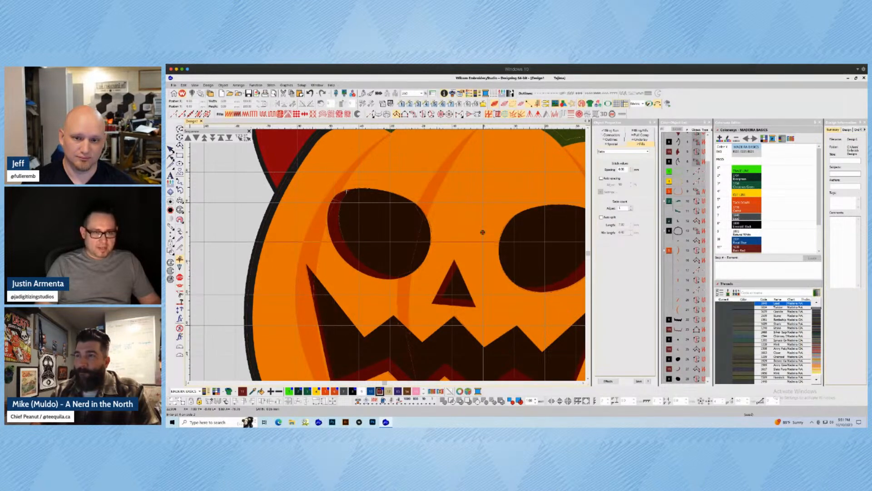
click(356, 270)
click(364, 263)
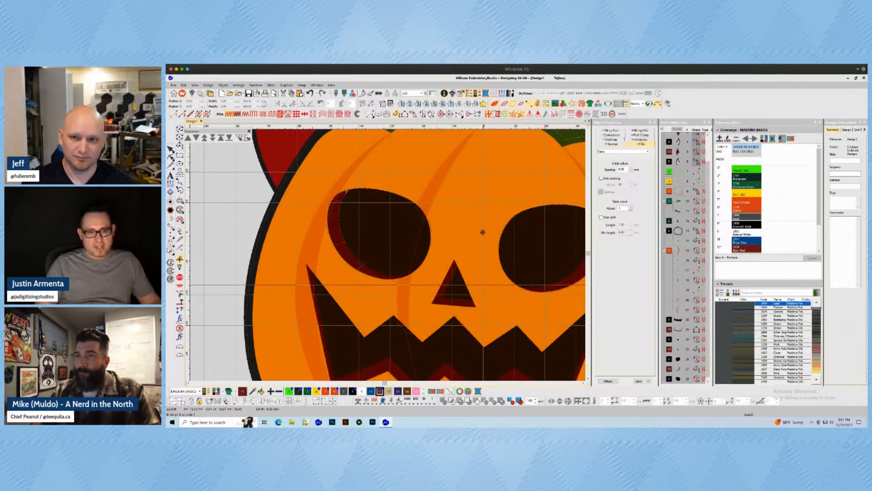
click(377, 277)
click(383, 273)
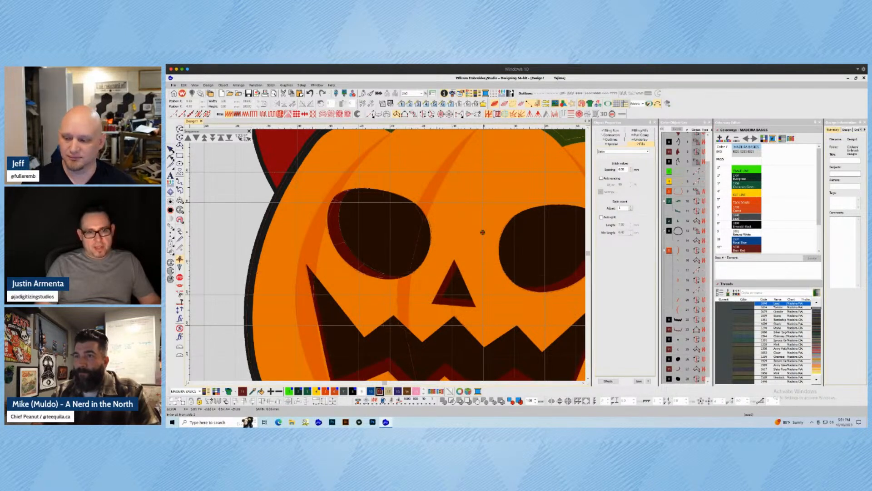
click(401, 277)
click(401, 276)
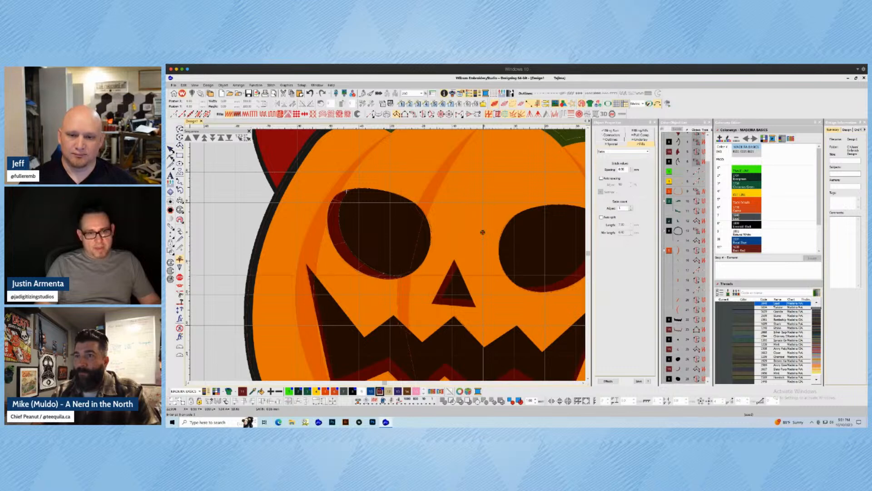
key(Return)
key(Escape)
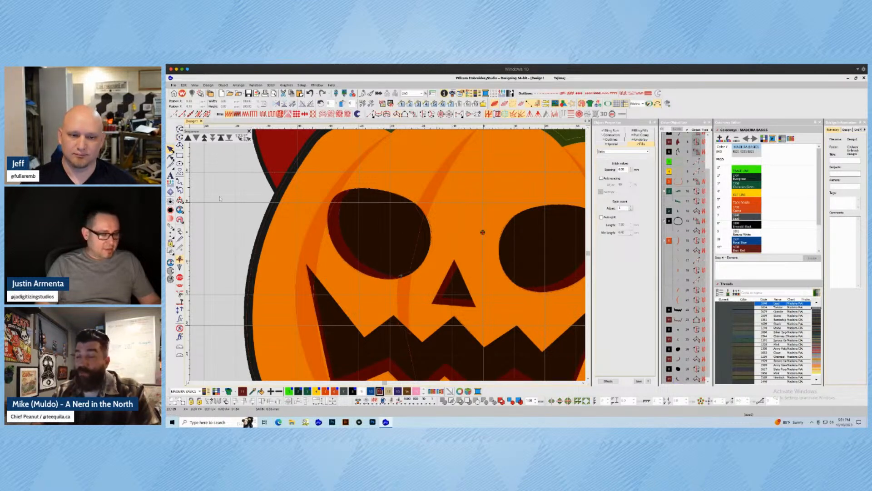
- Show the stitches of the whole design again and hide the background artwork
key(t)
key(0)
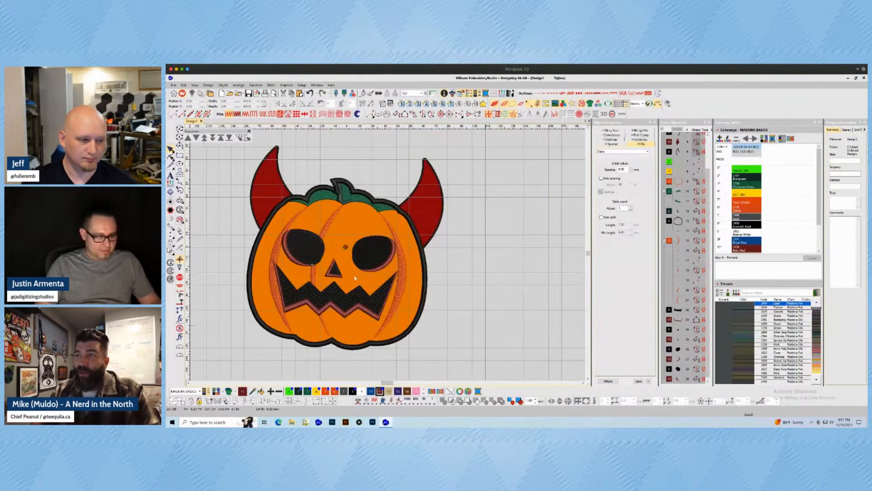
key(d)
scroll(210, 186, down, 2)
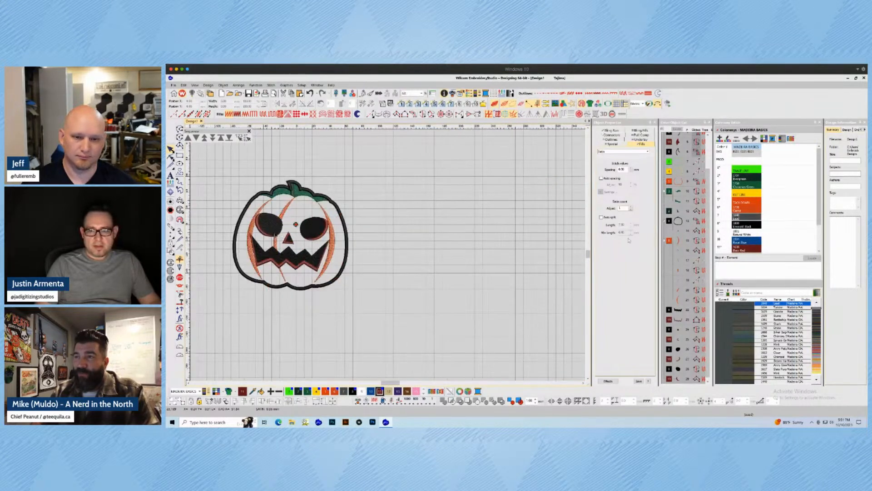
- Unhide the hidden objects, including the horns and the pumpkin's base stitching
right_click(672, 222)
click(692, 312)
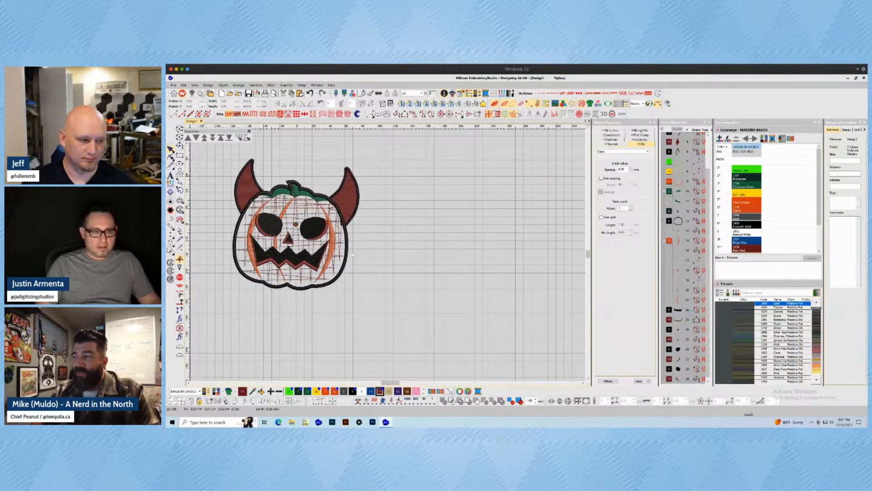
scroll(304, 227, up, 2)
scroll(513, 284, down, 1)
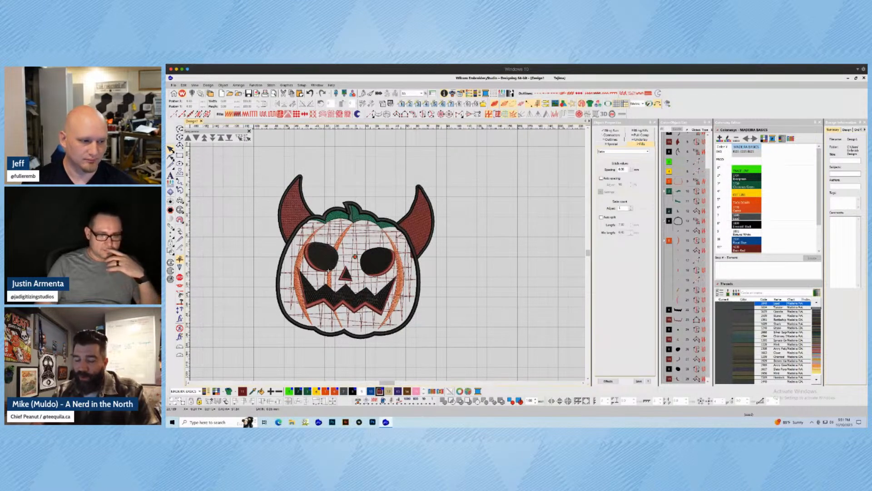
mouse_move(386, 422)
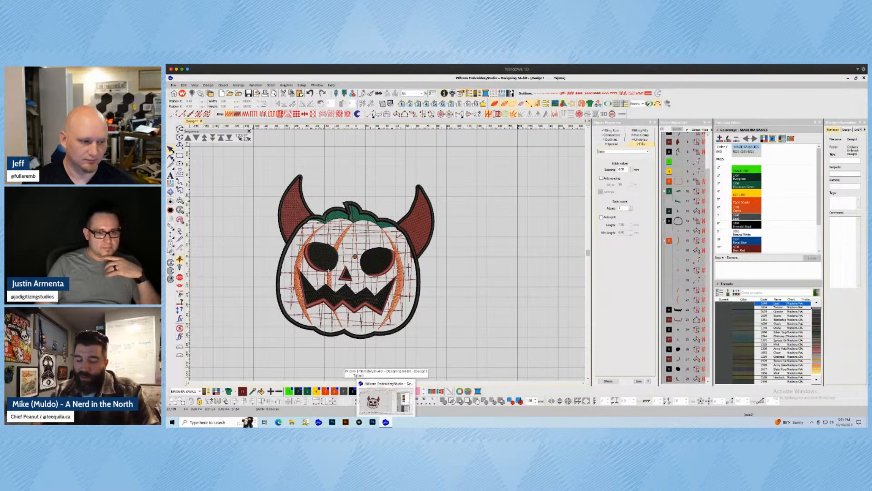